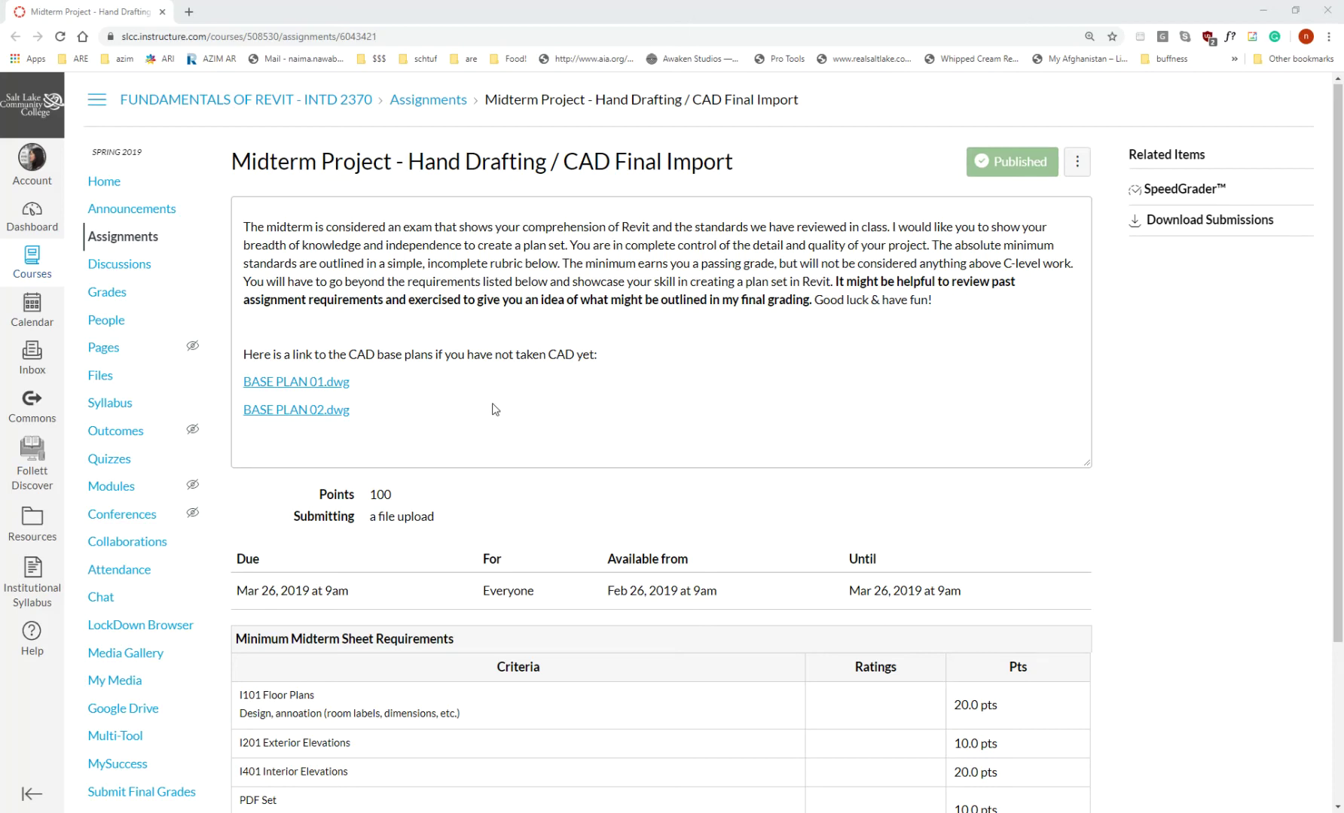
- Save BASE PLAN 01.dwg from the assignment page into a new folder named CAD inside the desktop's REVIT S20 folder
{"action": "right_click", "coordinate": [329, 388]}
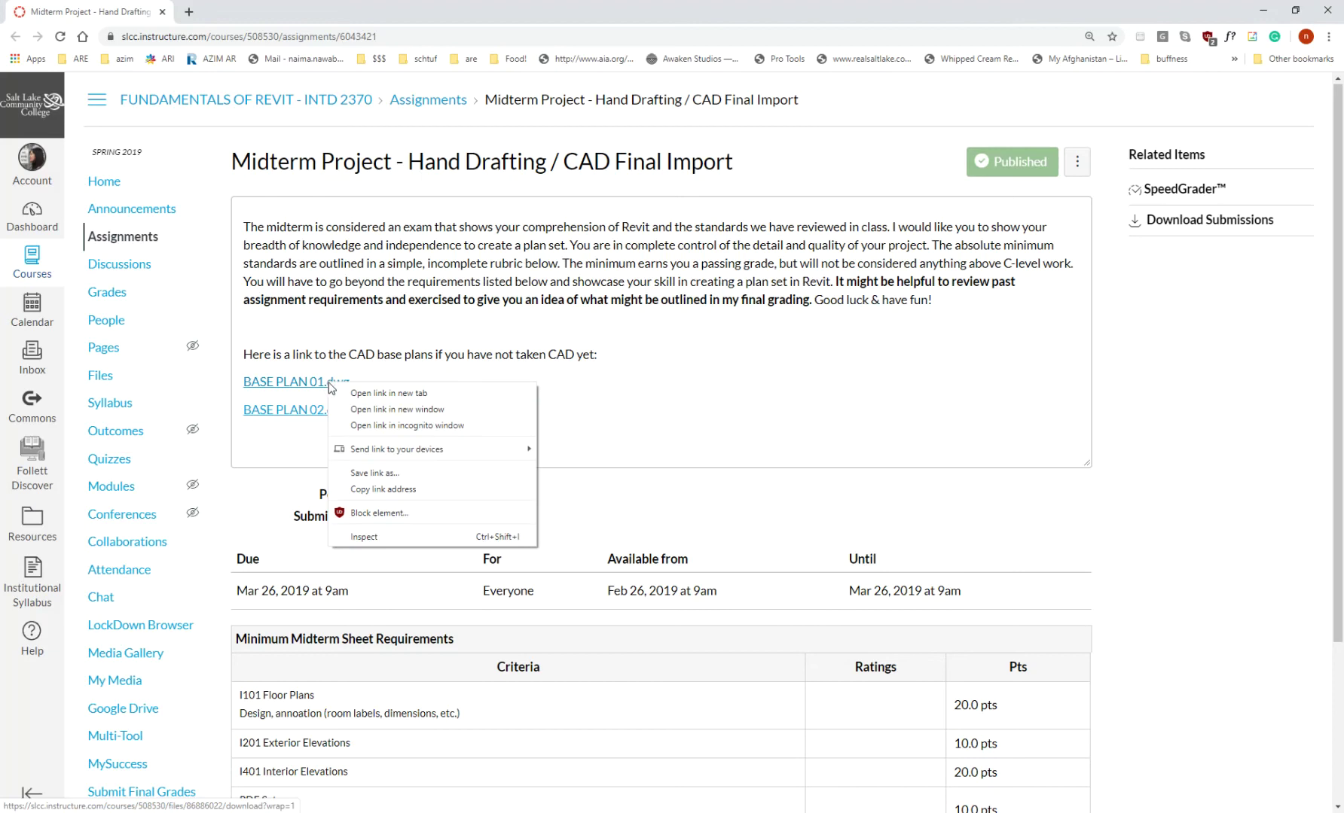
{"action": "left_click", "coordinate": [362, 473]}
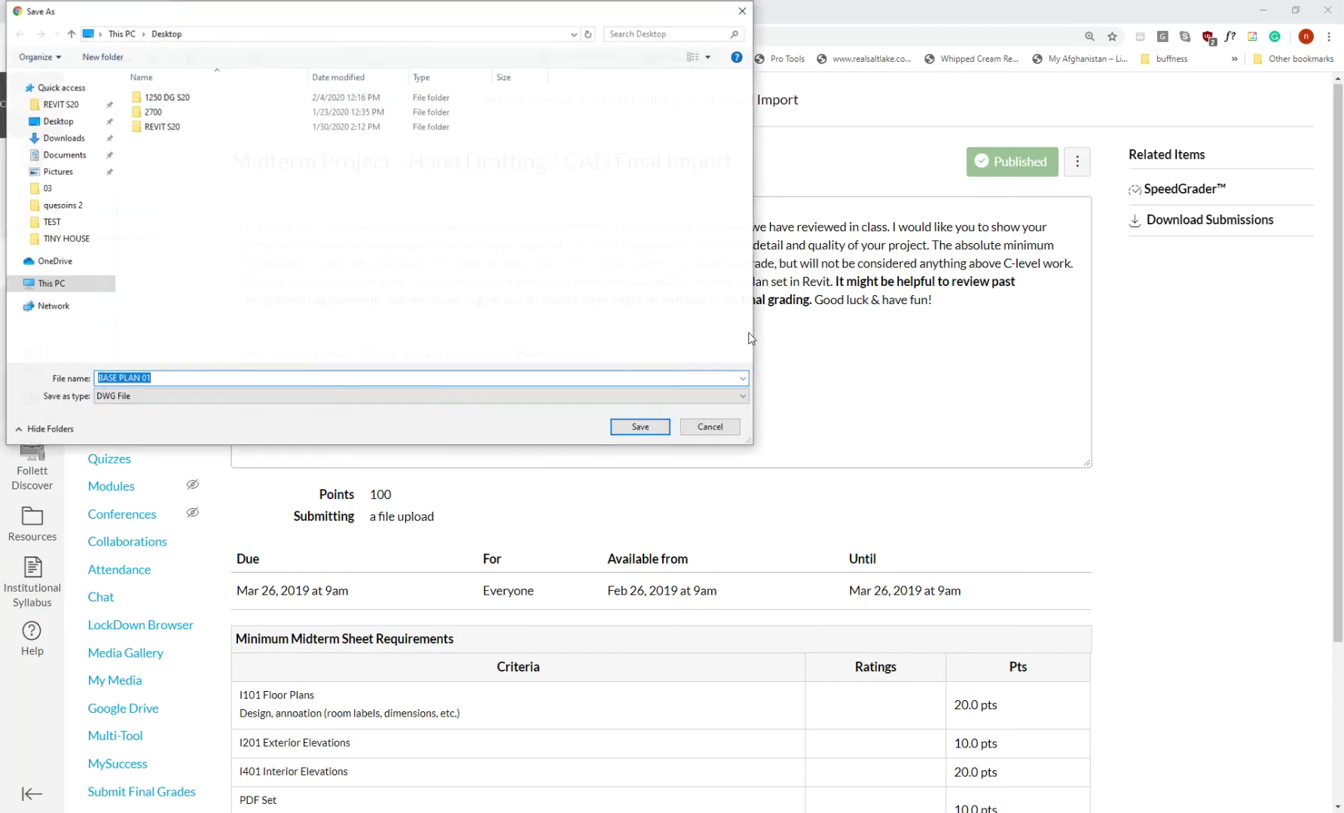
{"action": "double_click", "coordinate": [164, 126]}
{"action": "right_click", "coordinate": [152, 196]}
{"action": "mouse_move", "coordinate": [233, 332]}
{"action": "left_click", "coordinate": [315, 332]}
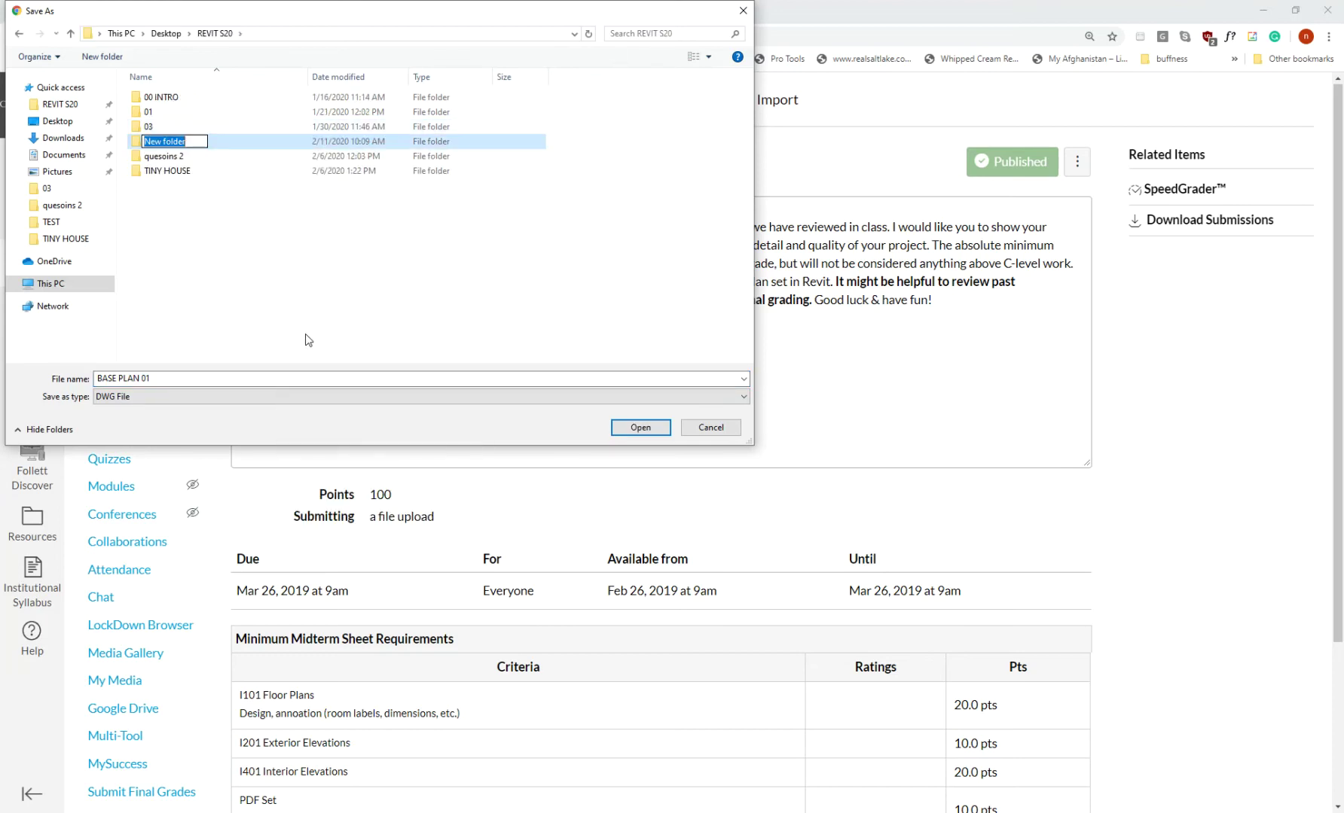
{"action": "type", "text": "CAD"}
{"action": "key", "text": "Return"}
{"action": "double_click", "coordinate": [181, 144]}
{"action": "left_click", "coordinate": [639, 427]}
- Save BASE PLAN 02.dwg from the assignment page into the same CAD folder
{"action": "right_click", "coordinate": [320, 411]}
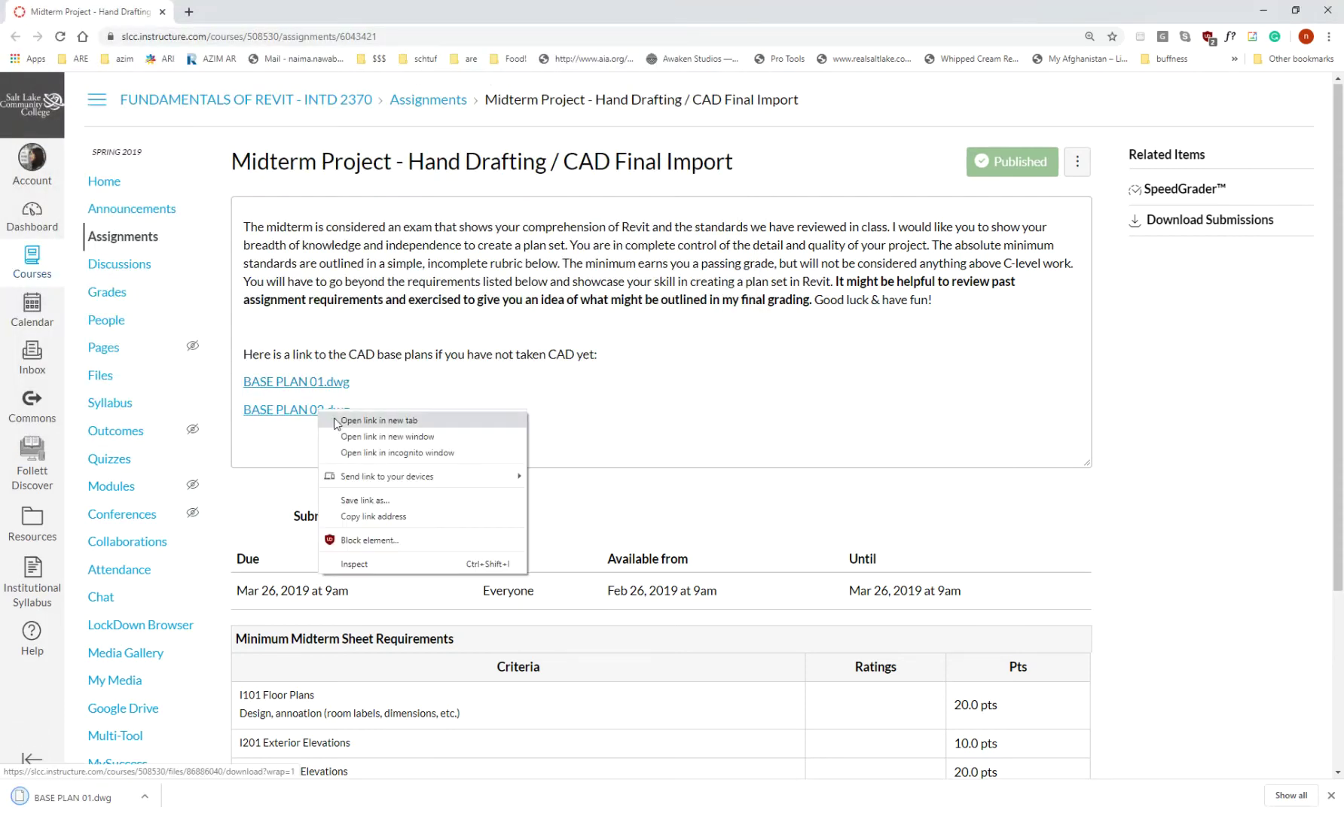
{"action": "left_click", "coordinate": [381, 499]}
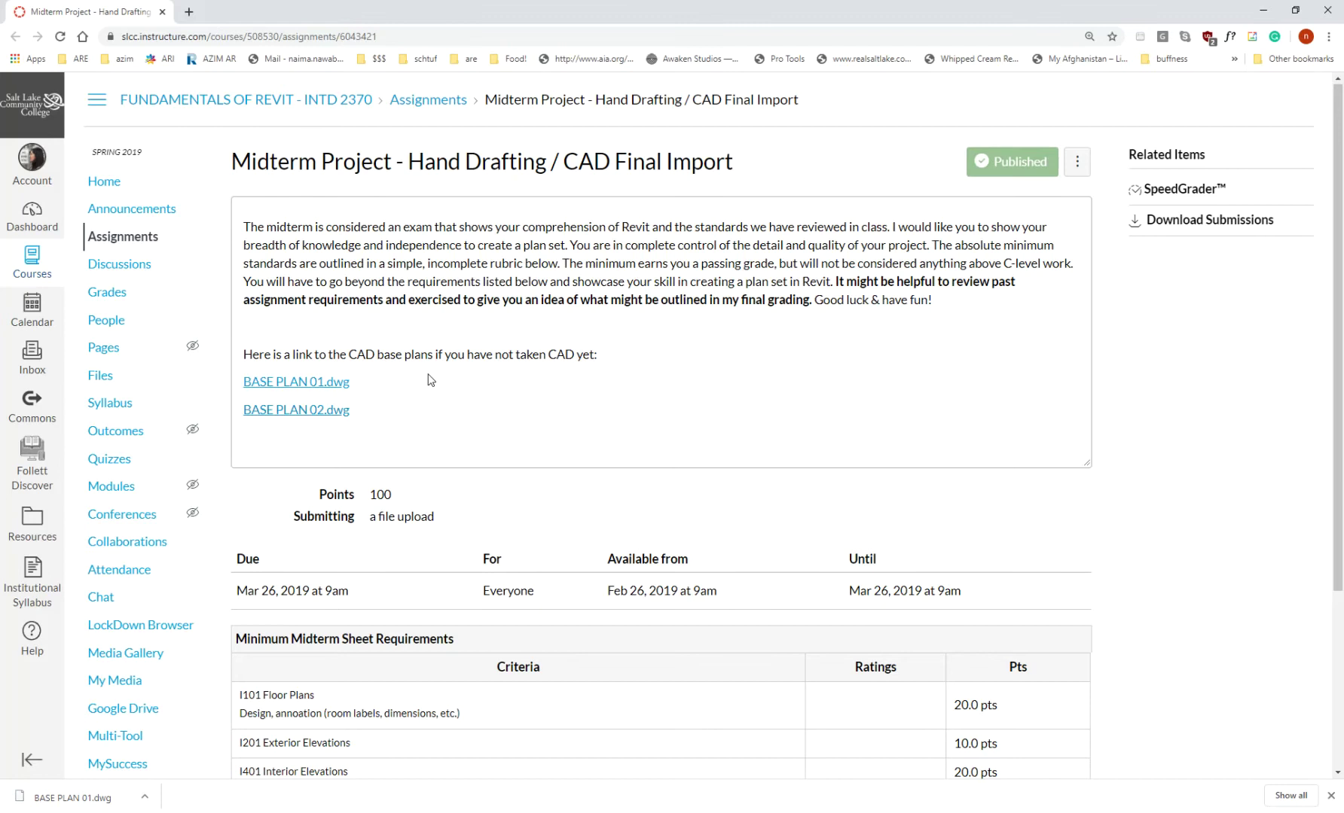
{"action": "left_click", "coordinate": [621, 429]}
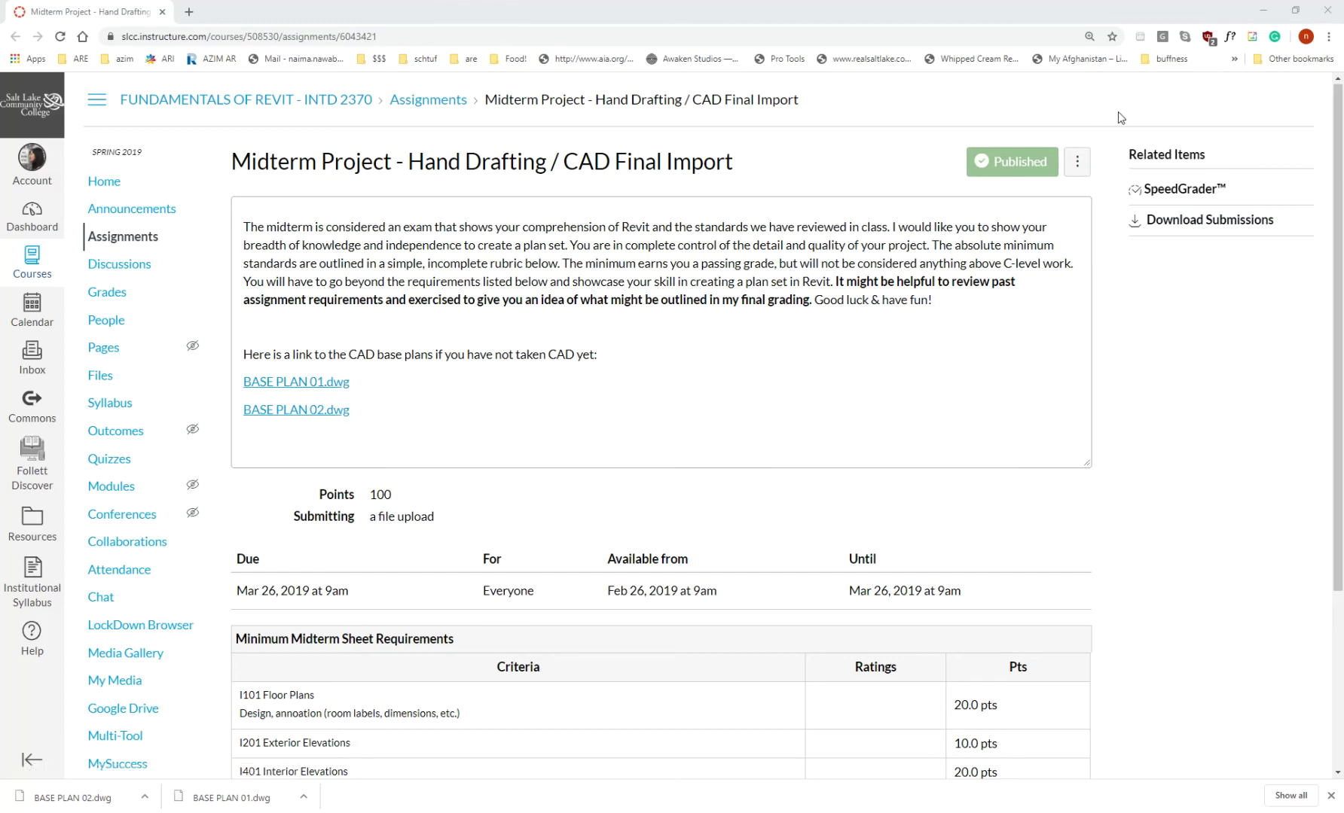
- Switch to Revit and create a new project from the Residential-Default.rte template
{"action": "left_click", "coordinate": [1263, 12]}
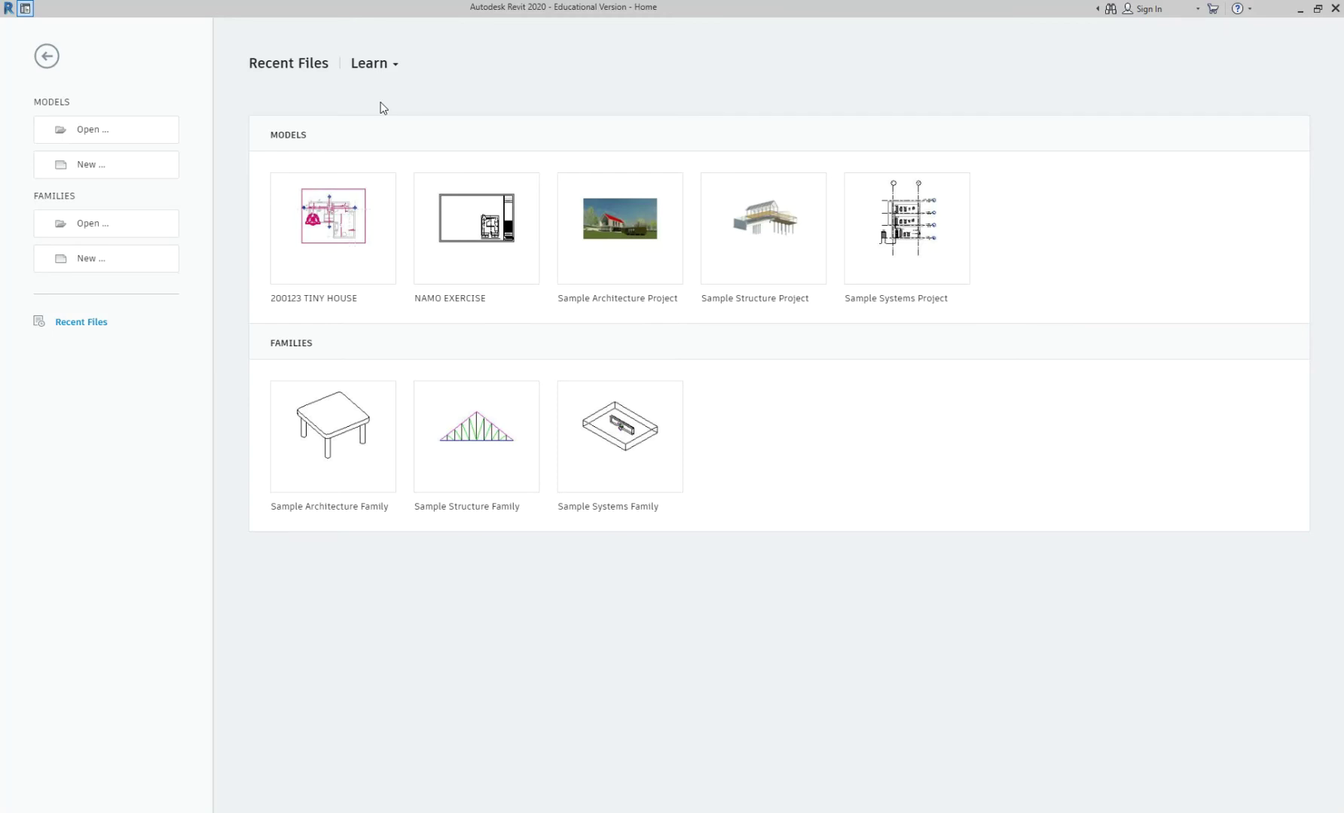
{"action": "left_click", "coordinate": [99, 173]}
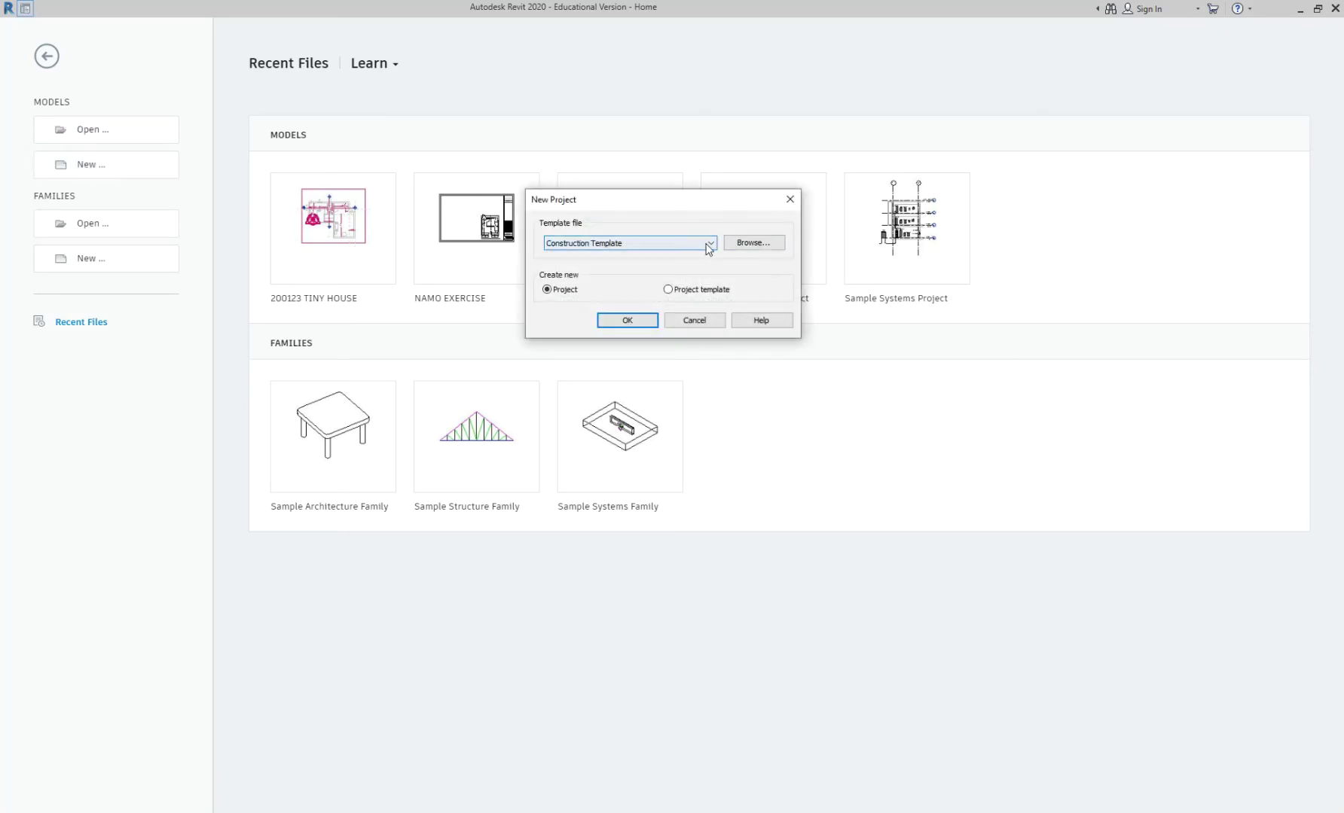
{"action": "left_click", "coordinate": [761, 243]}
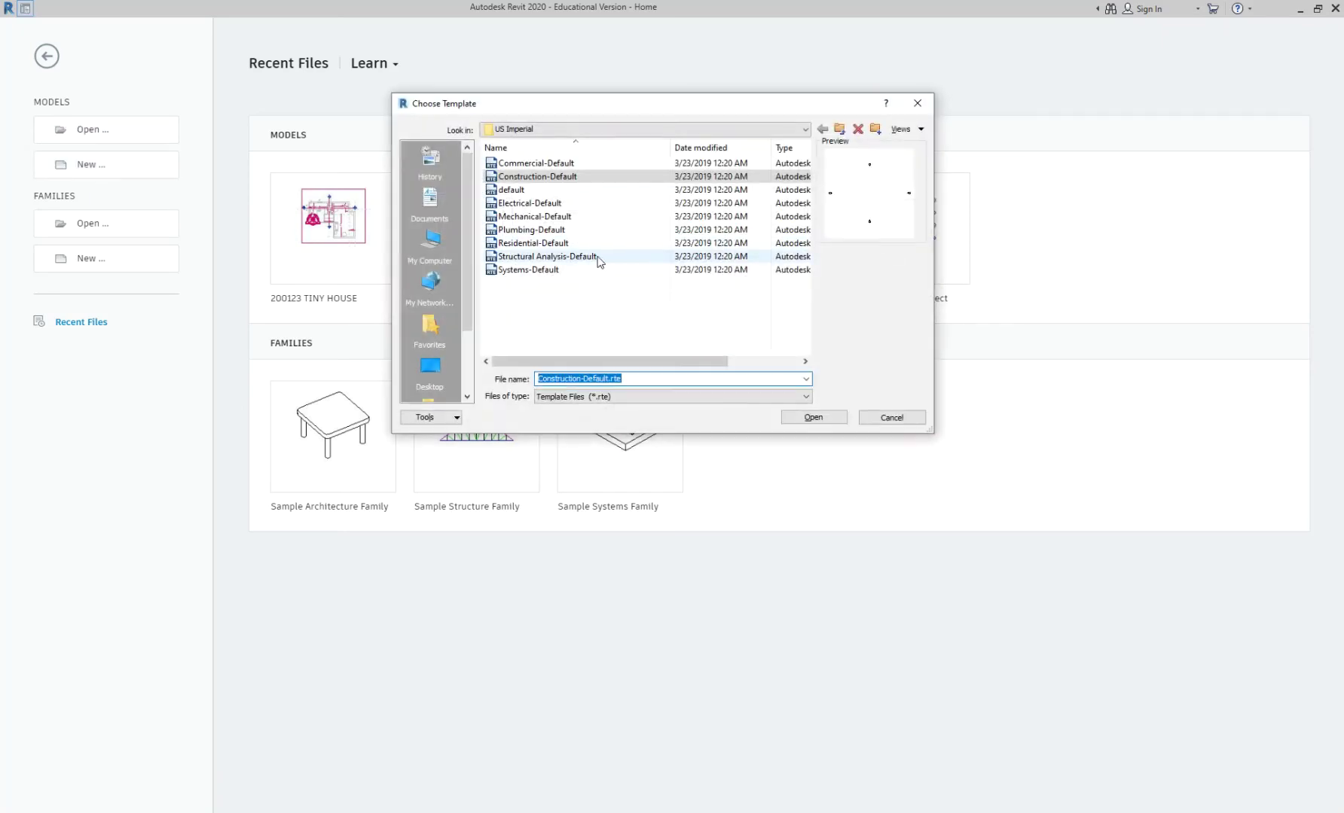
{"action": "left_click", "coordinate": [565, 244]}
{"action": "left_click", "coordinate": [825, 419]}
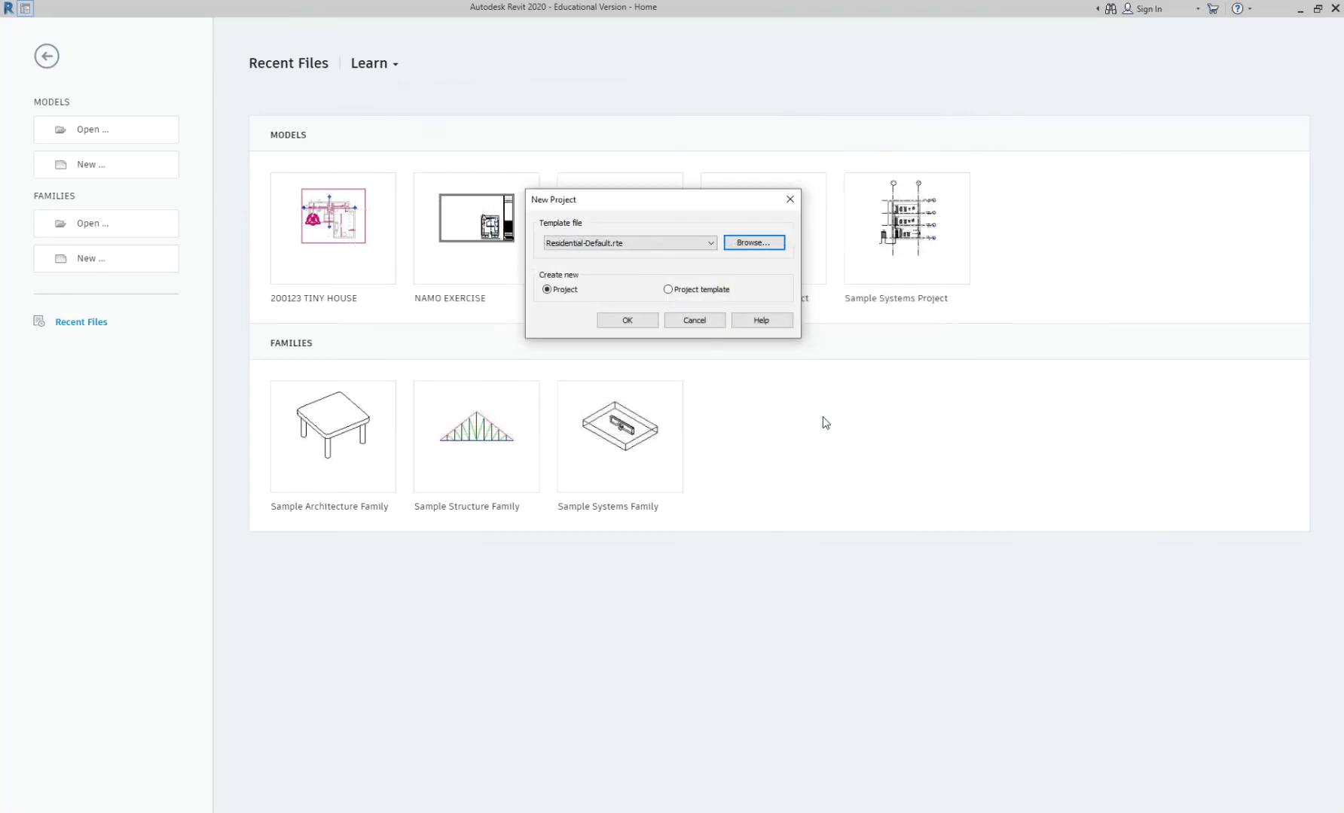
{"action": "left_click", "coordinate": [628, 321]}
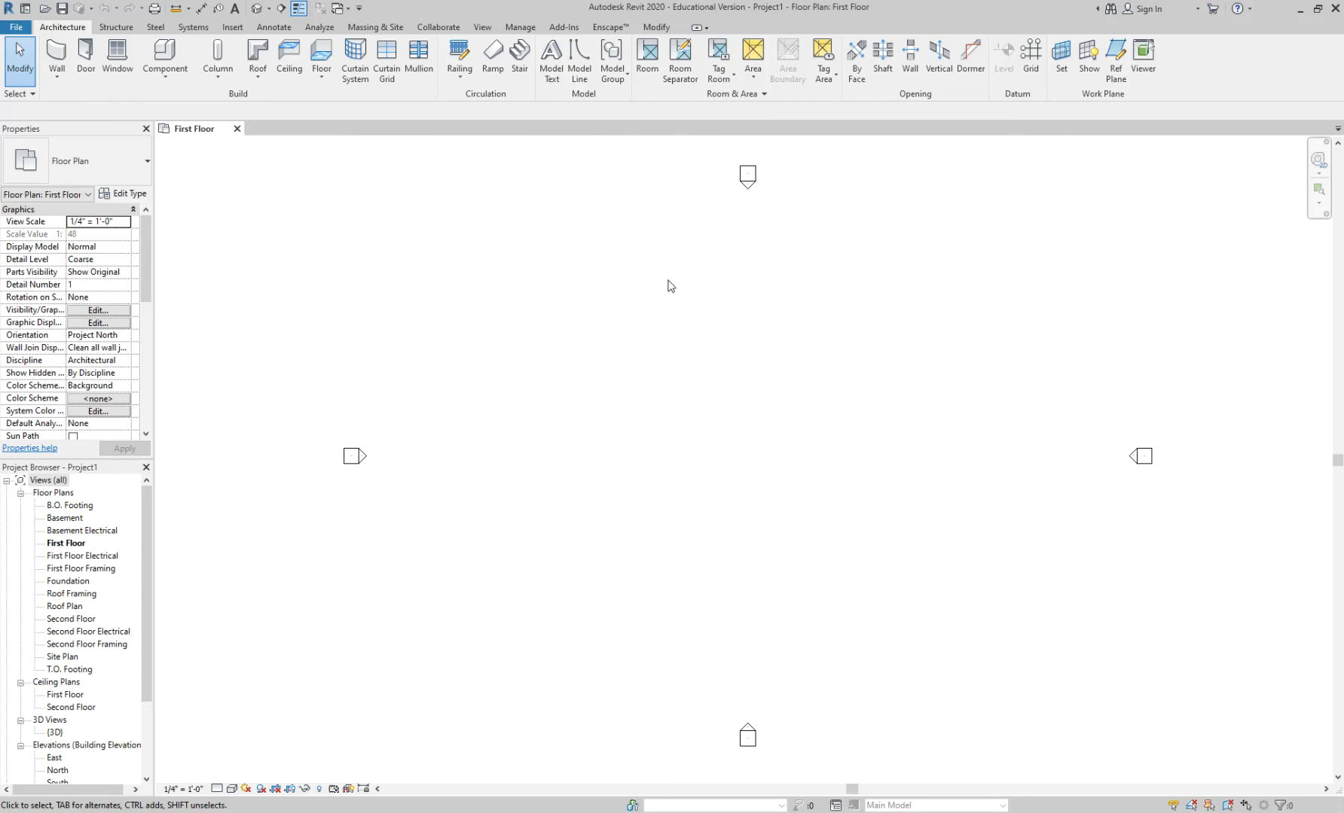
- Start a CAD import and choose BASE PLAN 01.dwg from the CAD folder inside the desktop's REVIT S20 folder
{"action": "left_click", "coordinate": [233, 28]}
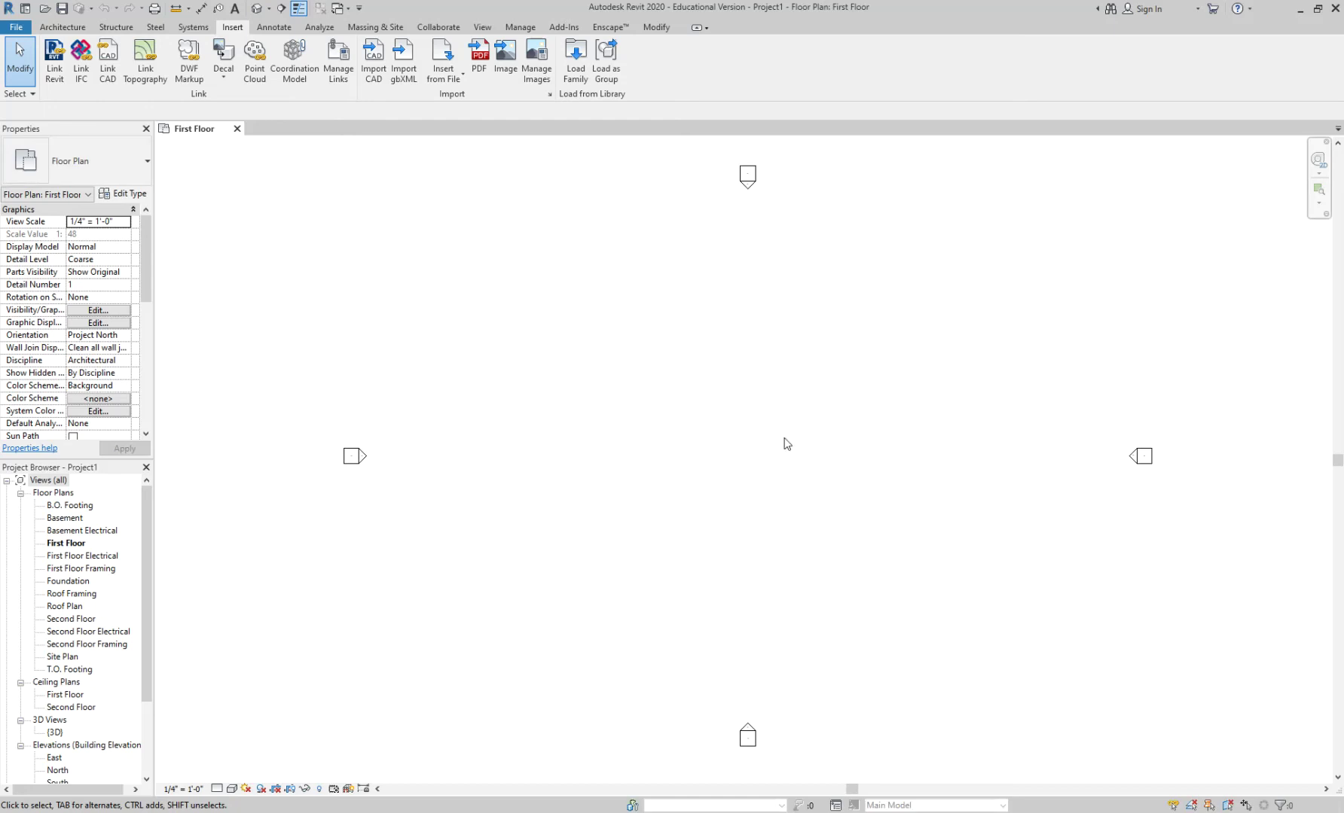
{"action": "left_click", "coordinate": [369, 65]}
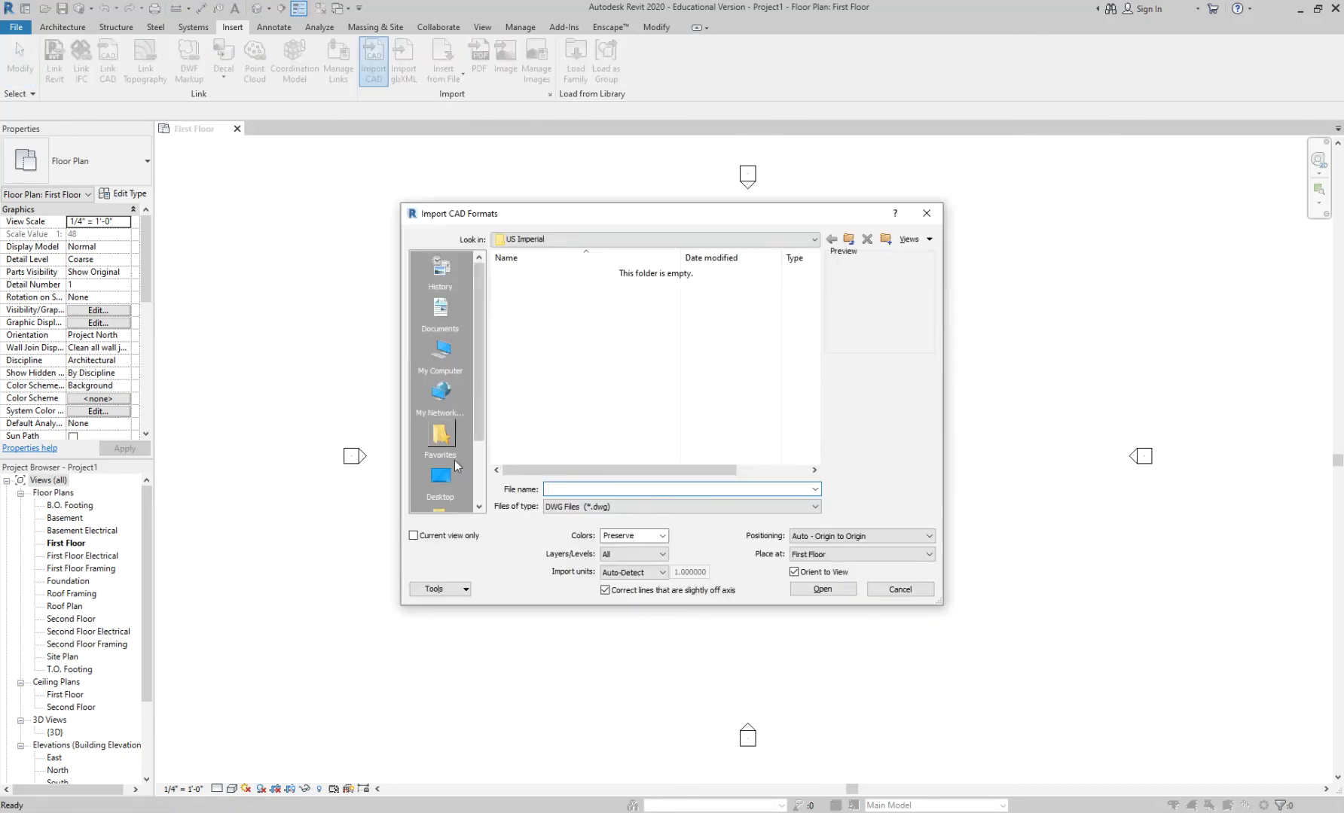
{"action": "left_click", "coordinate": [441, 478]}
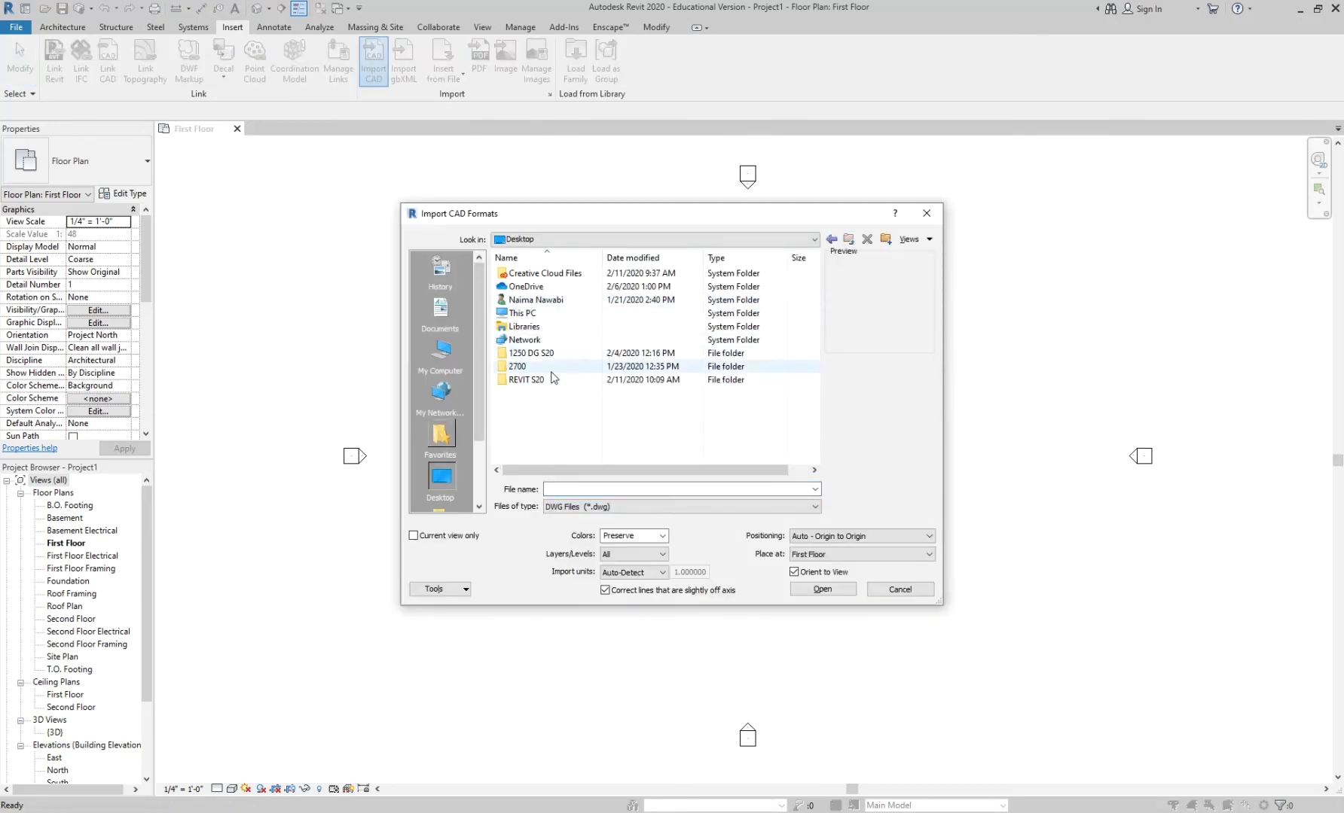
{"action": "double_click", "coordinate": [526, 380]}
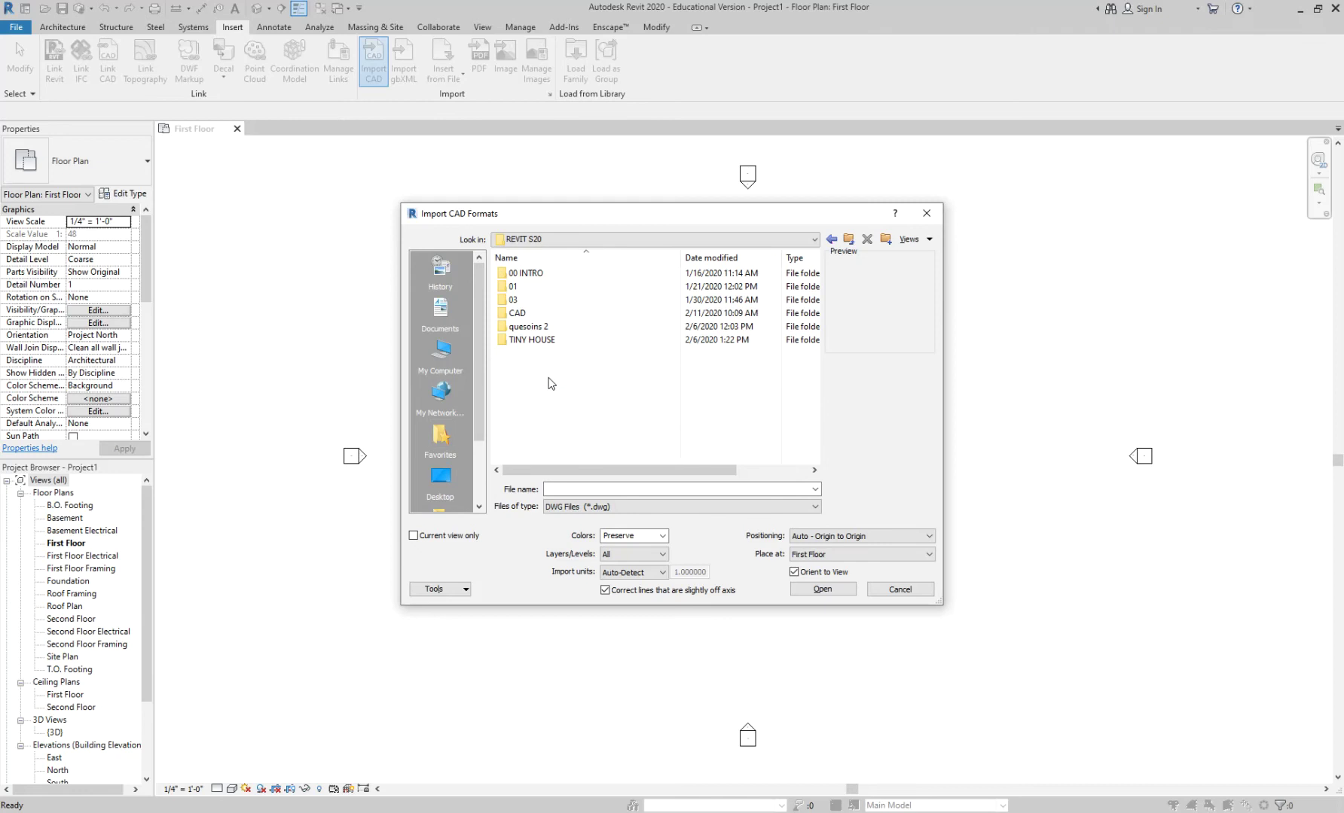
{"action": "double_click", "coordinate": [536, 314]}
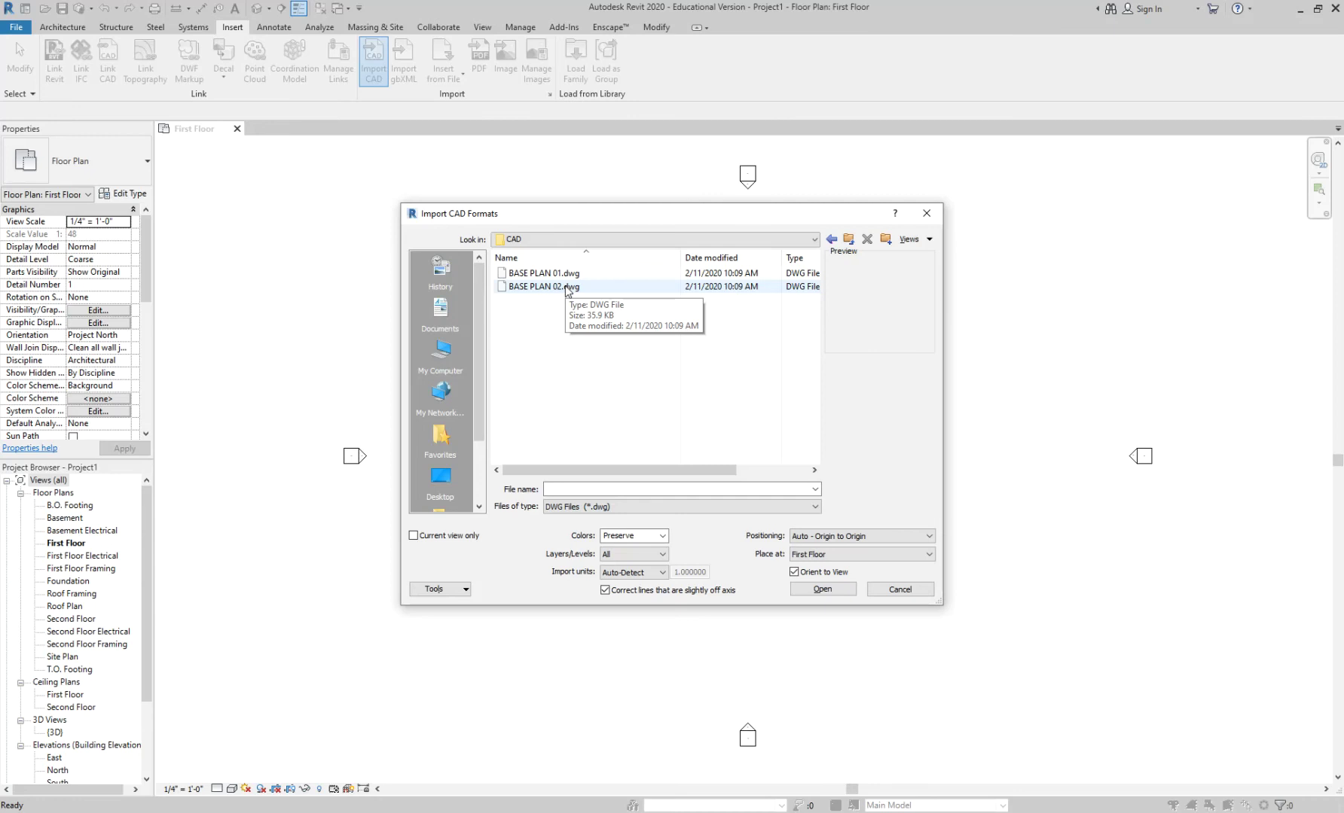
{"action": "left_click", "coordinate": [579, 275]}
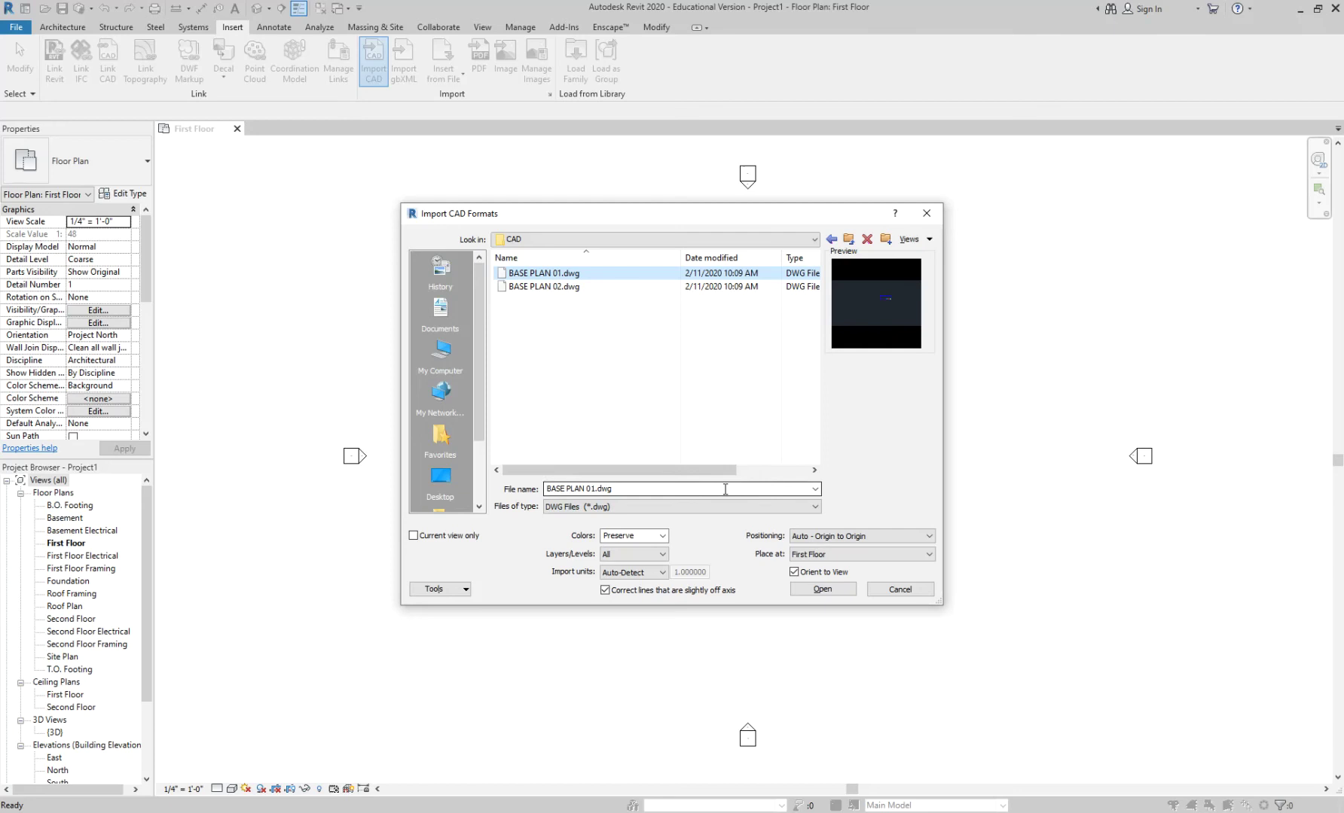
- Import the drawing at First Floor with colors preserved, all layers and Auto - Center to Center positioning
{"action": "left_click", "coordinate": [655, 535]}
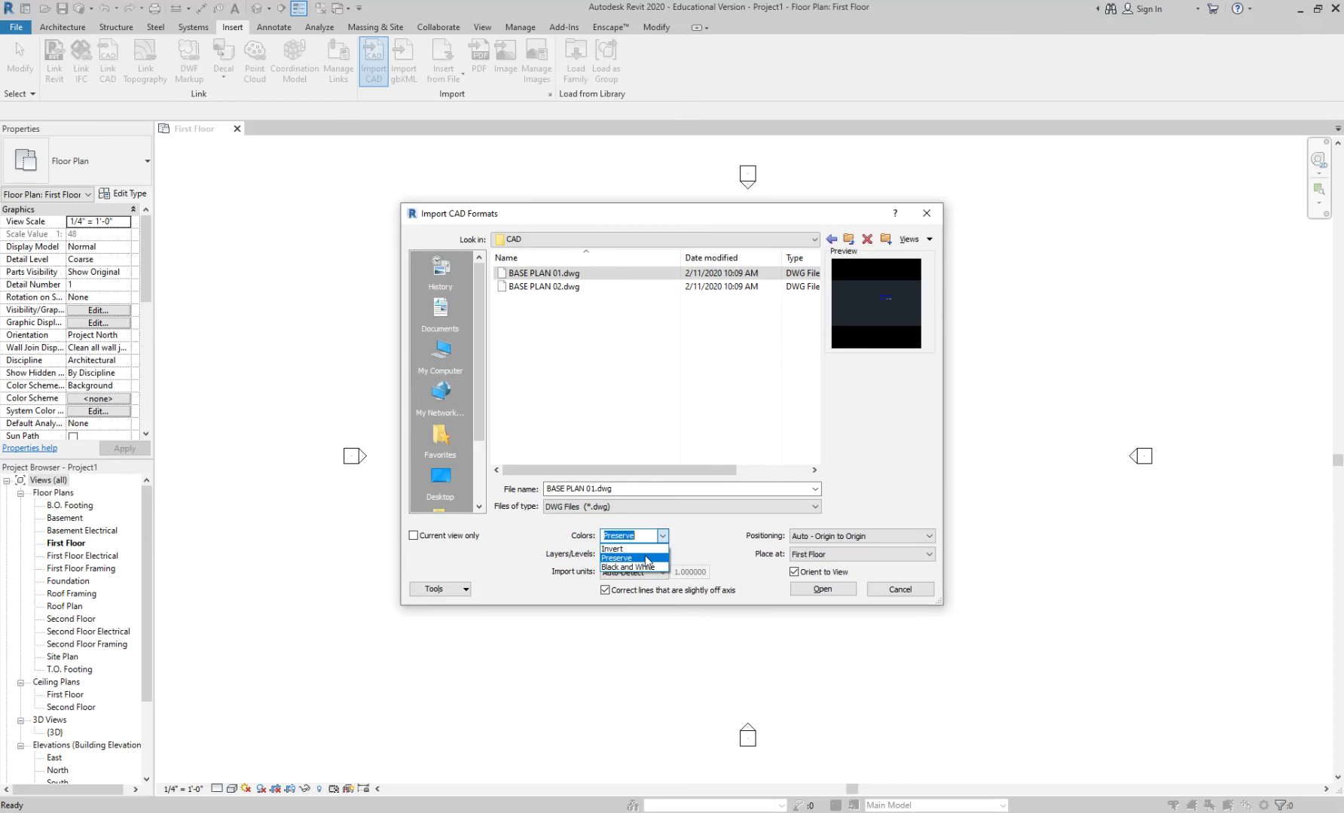
{"action": "left_click", "coordinate": [647, 559]}
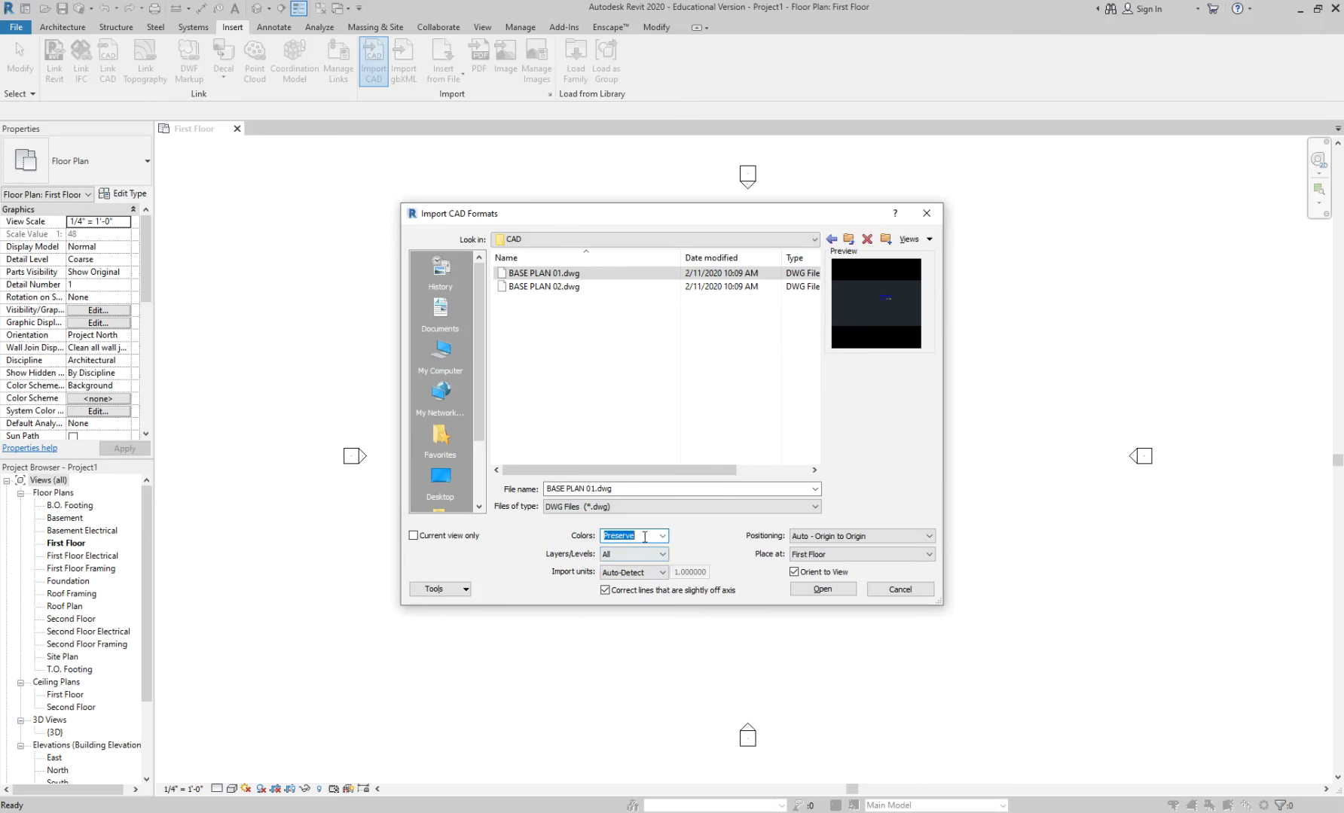
{"action": "left_click", "coordinate": [647, 554]}
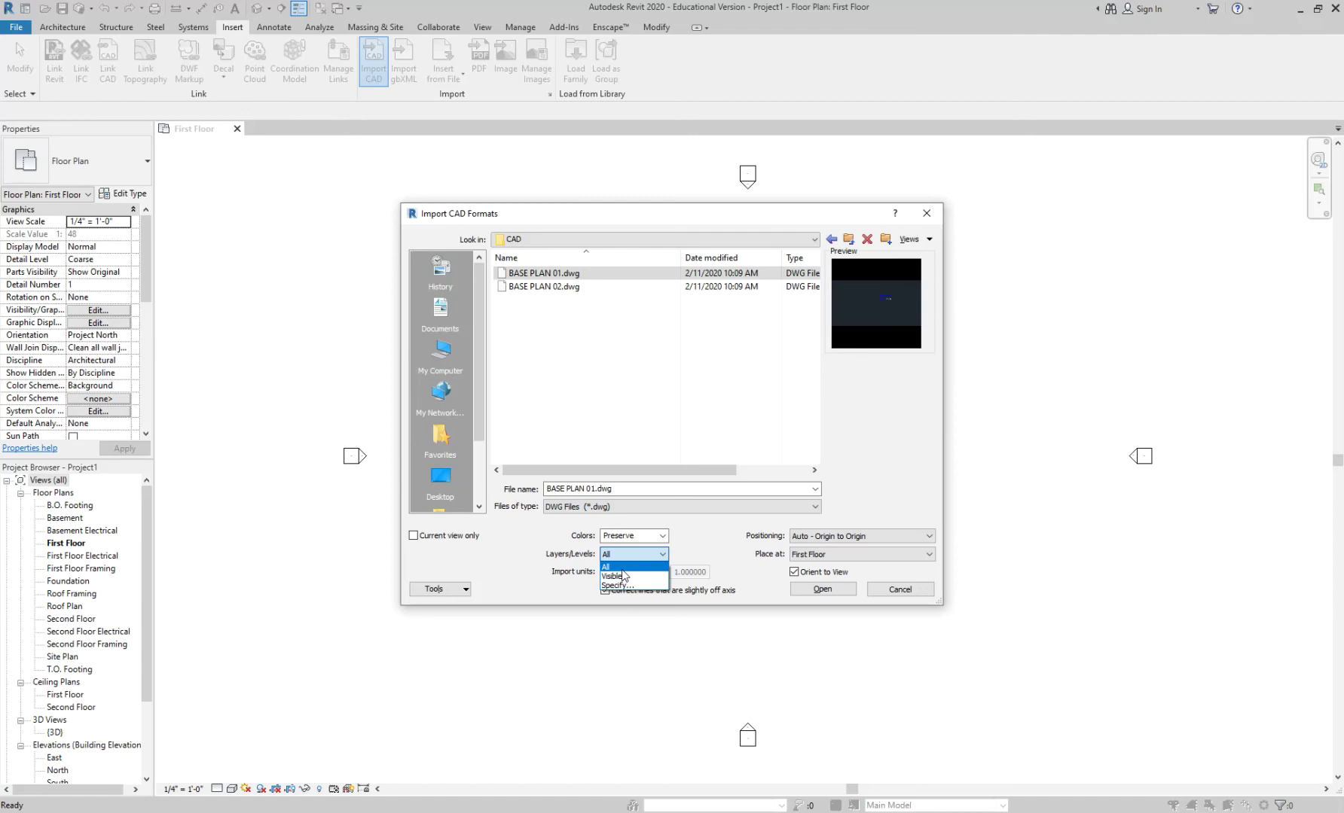
{"action": "left_click", "coordinate": [624, 587]}
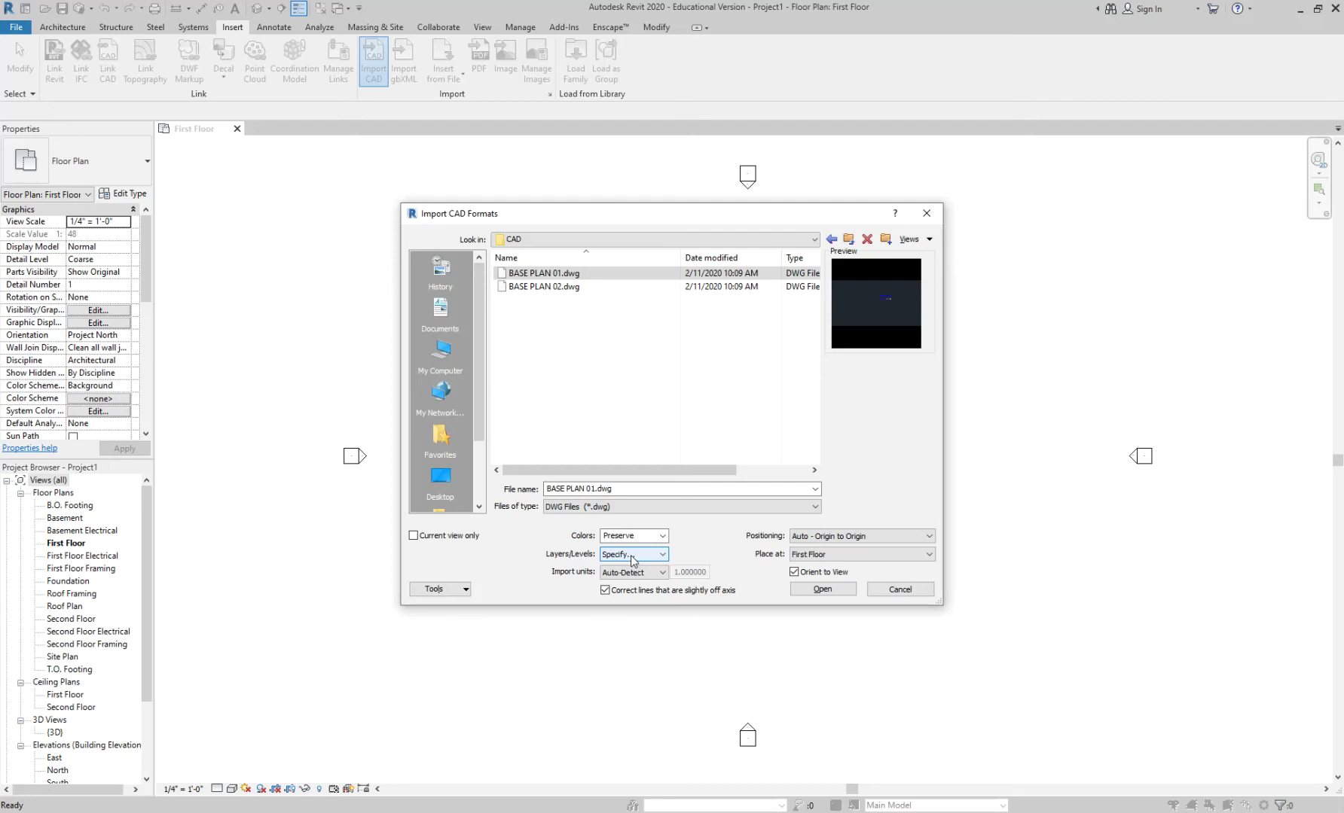
{"action": "left_click", "coordinate": [633, 560]}
{"action": "left_click", "coordinate": [632, 566]}
{"action": "left_click", "coordinate": [864, 537]}
{"action": "left_click", "coordinate": [860, 549]}
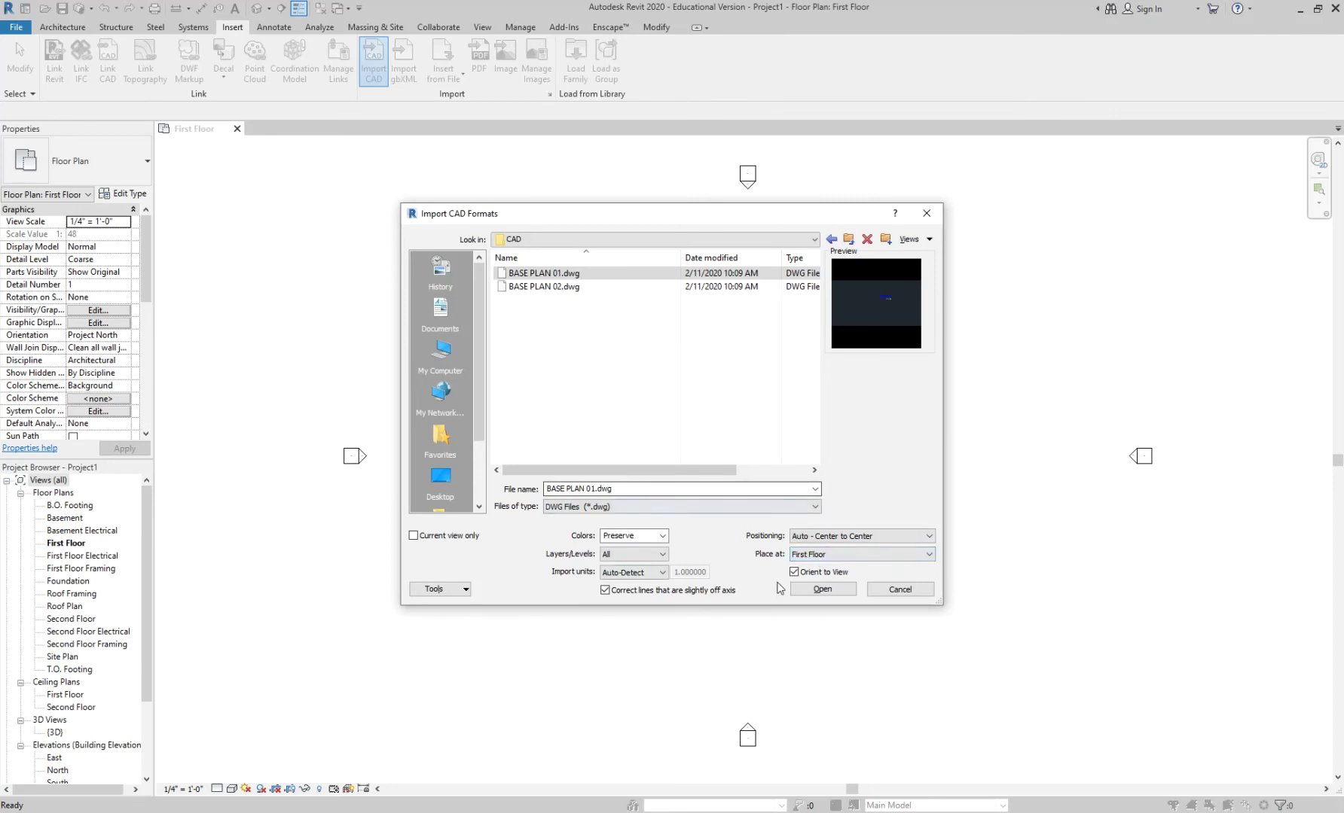
{"action": "left_click", "coordinate": [823, 590]}
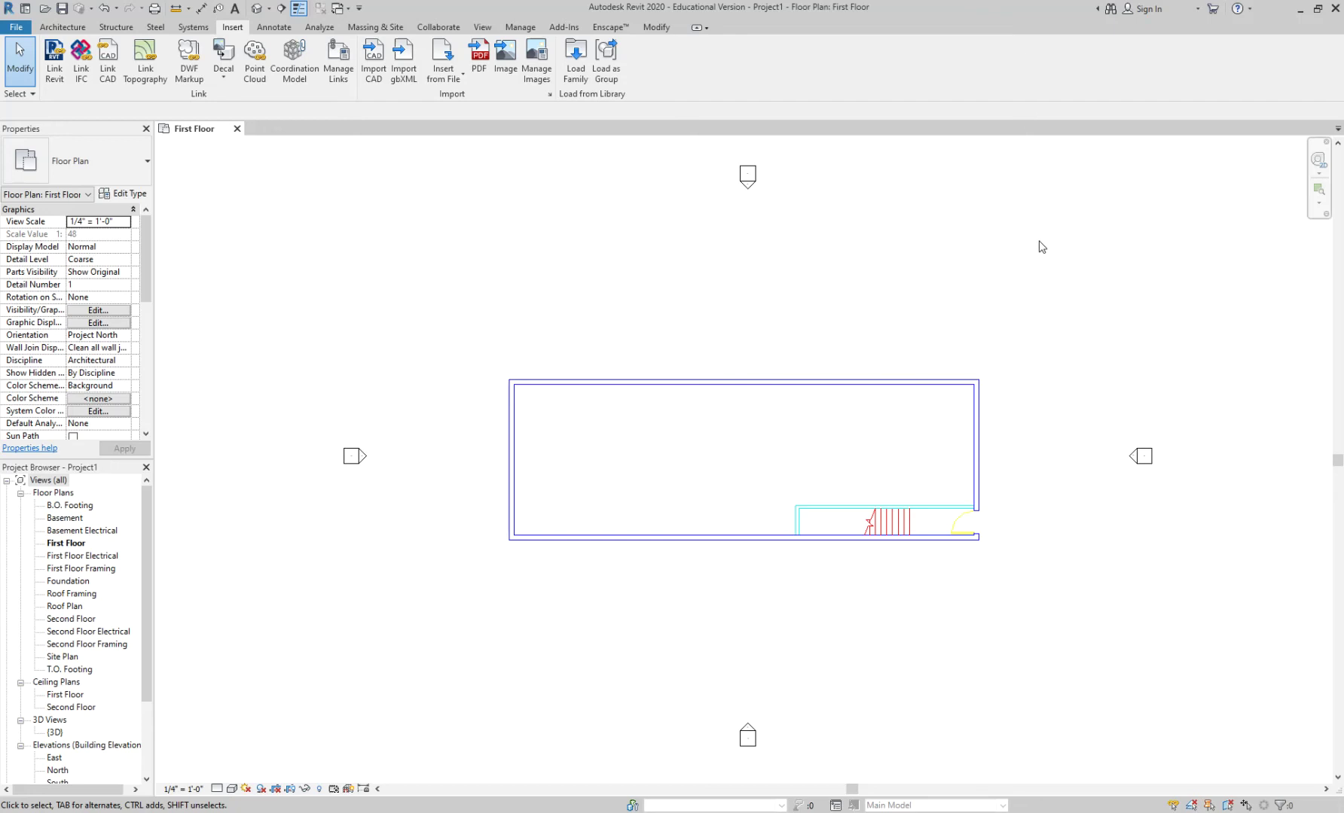
- Select the imported base plan and shift it slightly by hand between the elevation markers
{"action": "left_click", "coordinate": [948, 388]}
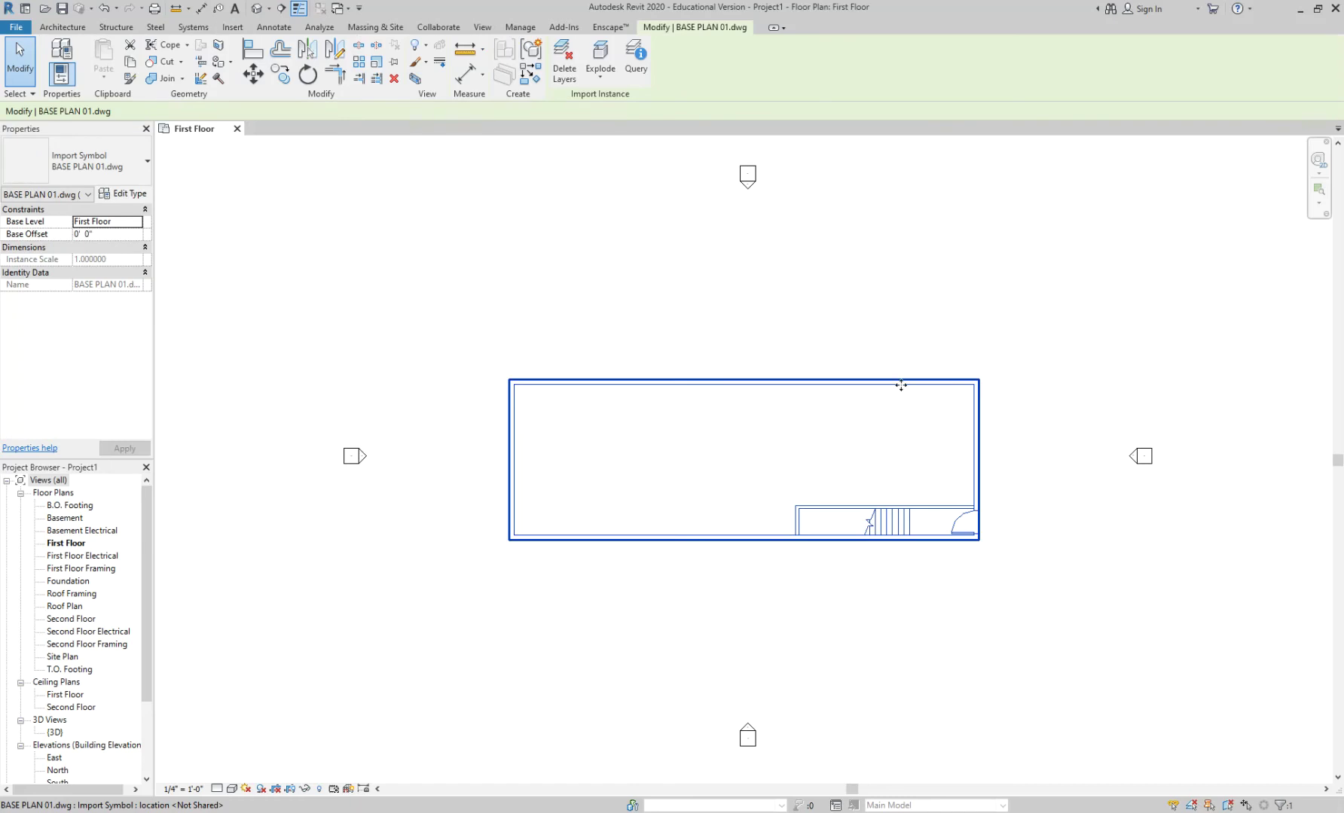
{"action": "scroll", "coordinate": [887, 384], "scroll_direction": "down", "scroll_amount": 2}
{"action": "left_click_drag", "start_coordinate": [878, 357], "coordinate": [878, 391]}
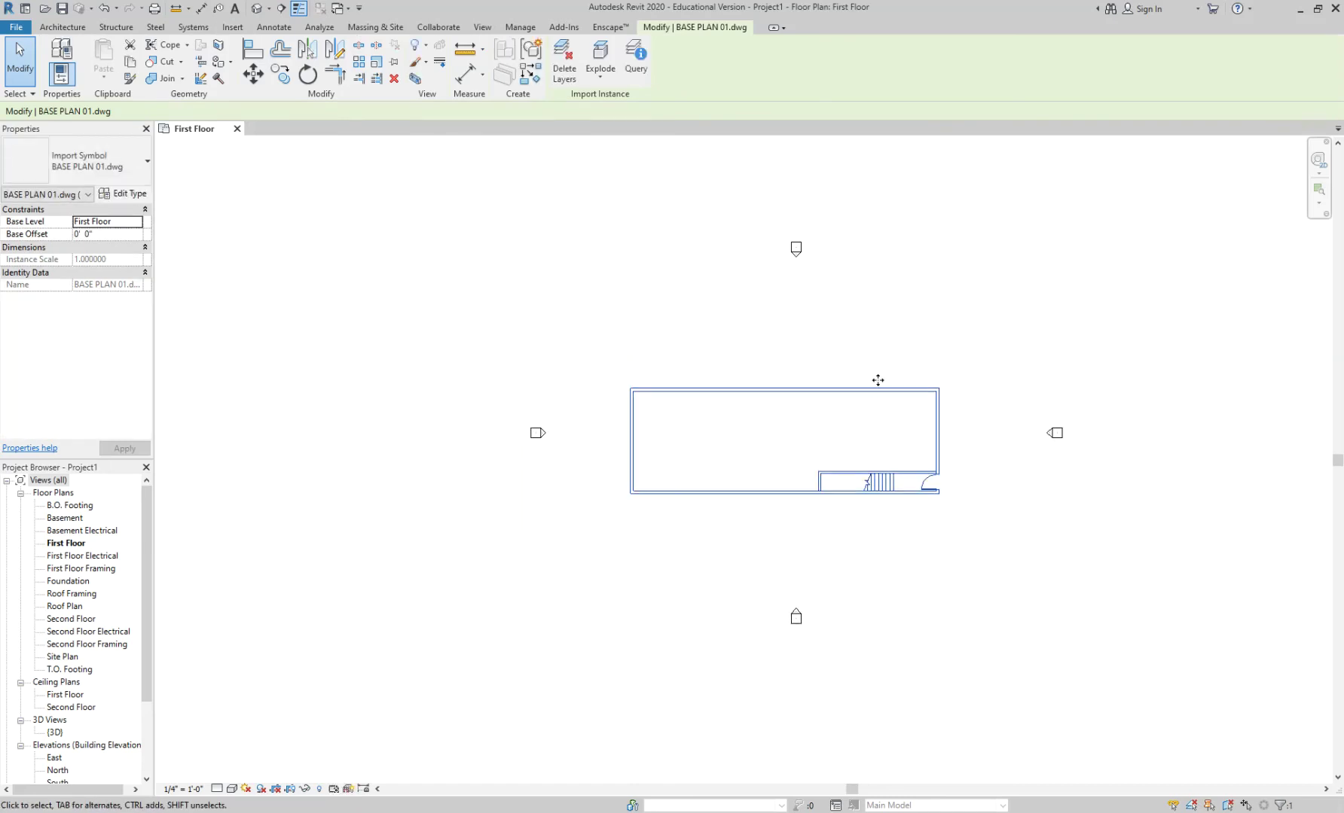
{"action": "scroll", "coordinate": [877, 380], "scroll_direction": "up", "scroll_amount": 2}
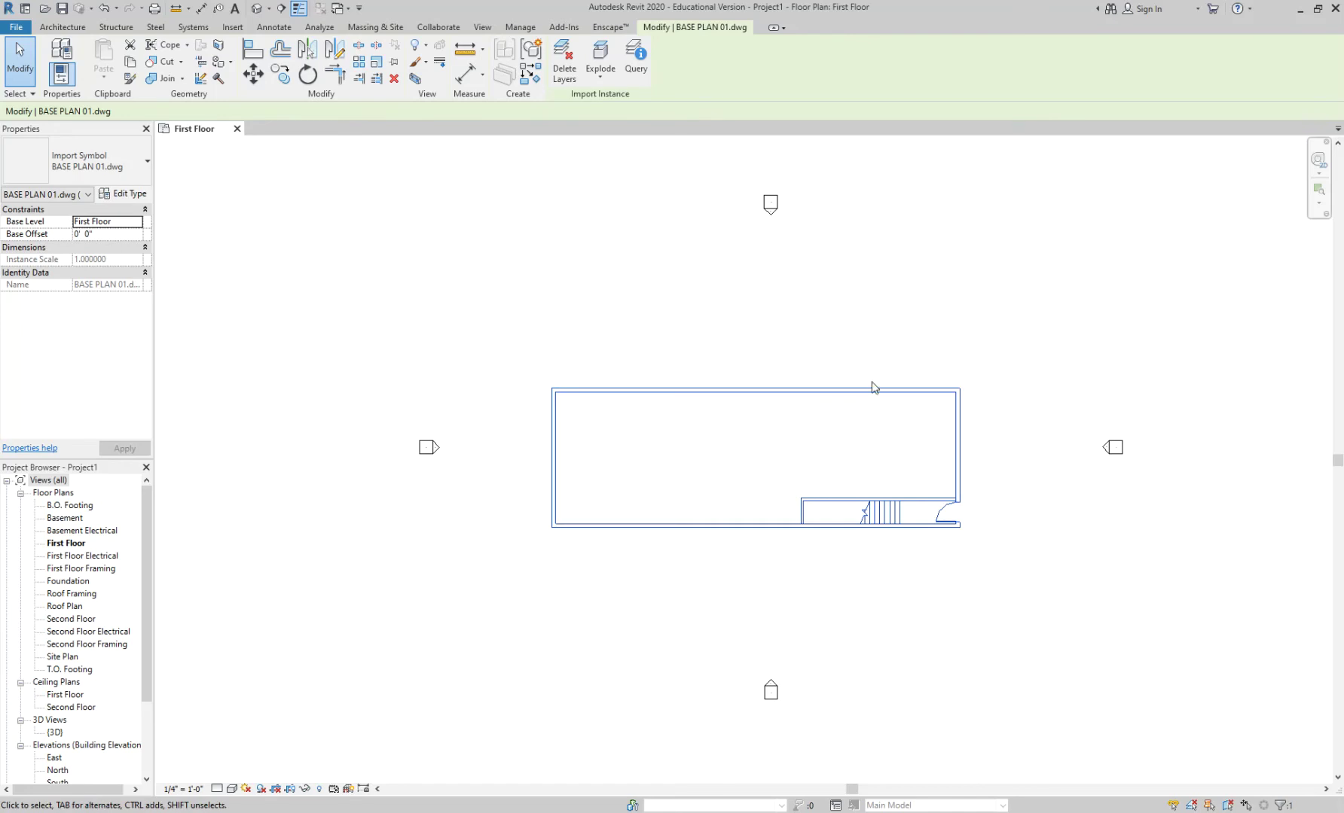
{"action": "left_click_drag", "start_coordinate": [876, 375], "coordinate": [875, 385]}
{"action": "left_click", "coordinate": [881, 346]}
{"action": "left_click", "coordinate": [873, 385]}
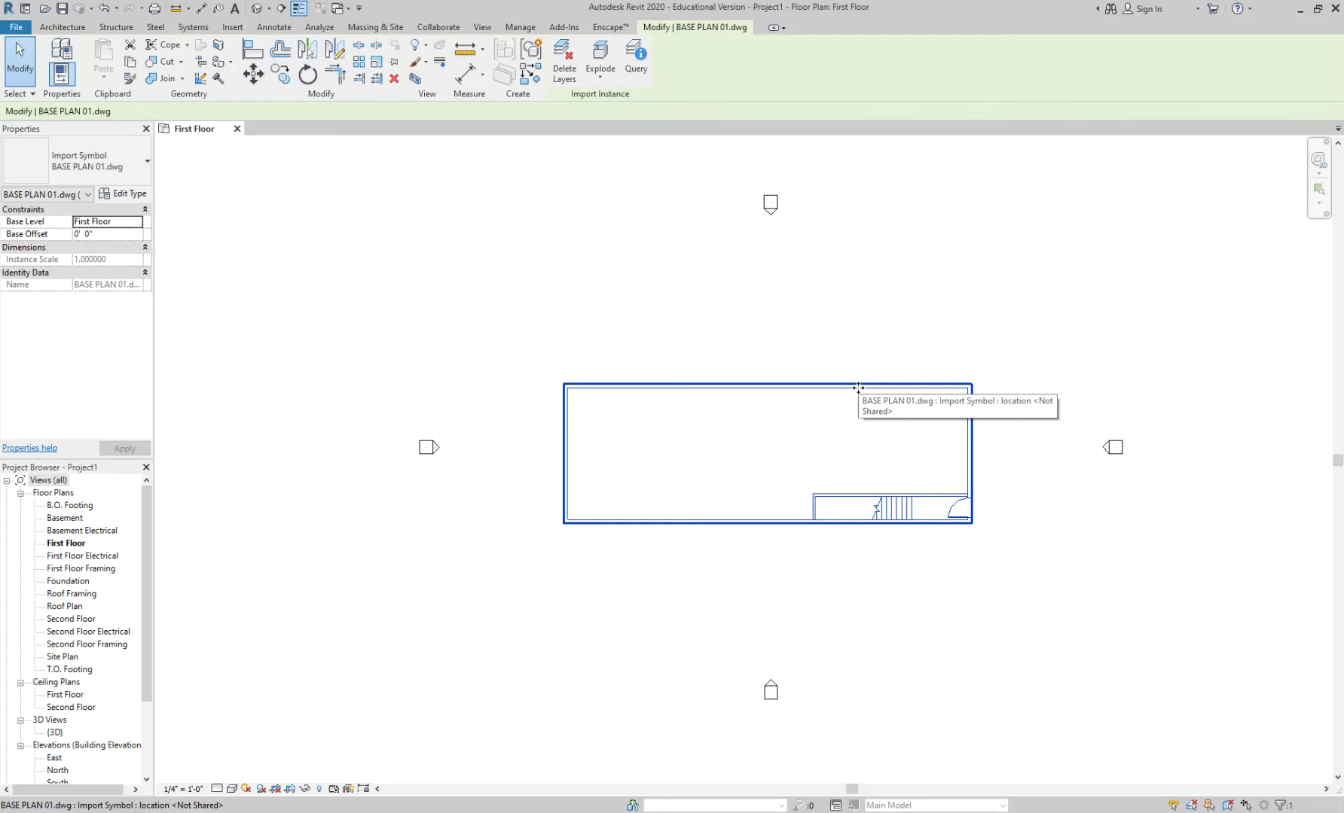
- Pin the imported base plan in place and test its pin by trying to move the plan
{"action": "left_click", "coordinate": [394, 64]}
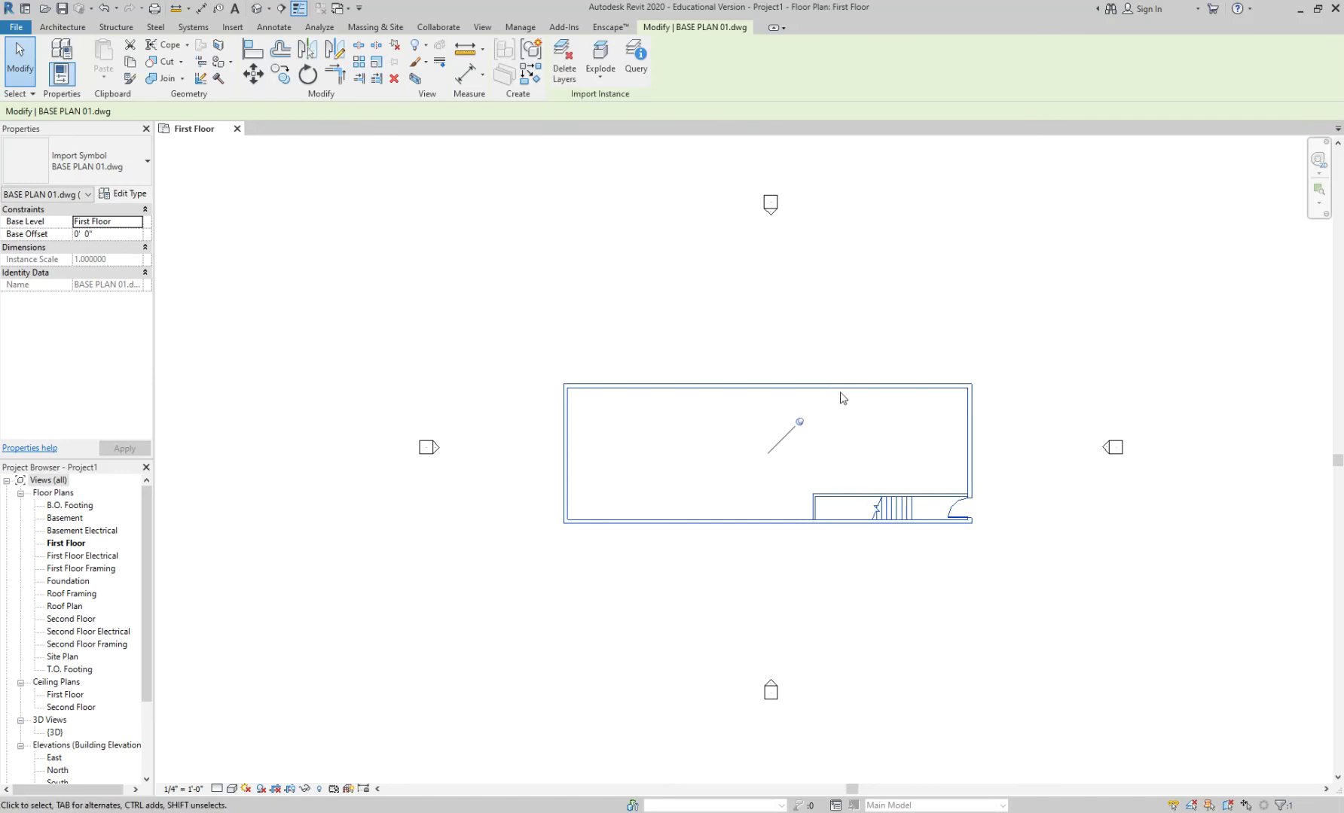
{"action": "left_click", "coordinate": [800, 422]}
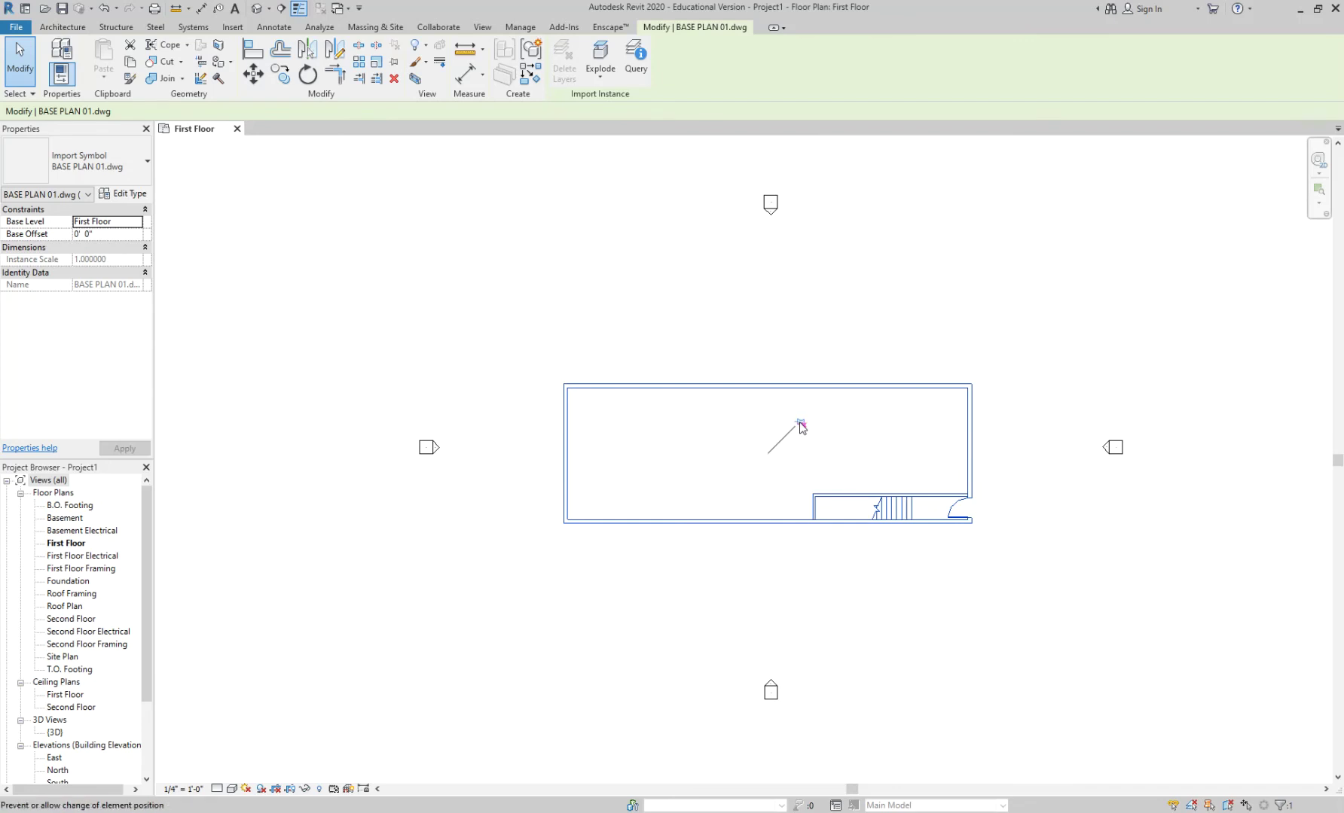
{"action": "left_click", "coordinate": [829, 452]}
{"action": "left_click", "coordinate": [823, 385]}
{"action": "left_click_drag", "start_coordinate": [822, 385], "coordinate": [867, 357]}
{"action": "left_click", "coordinate": [868, 357]}
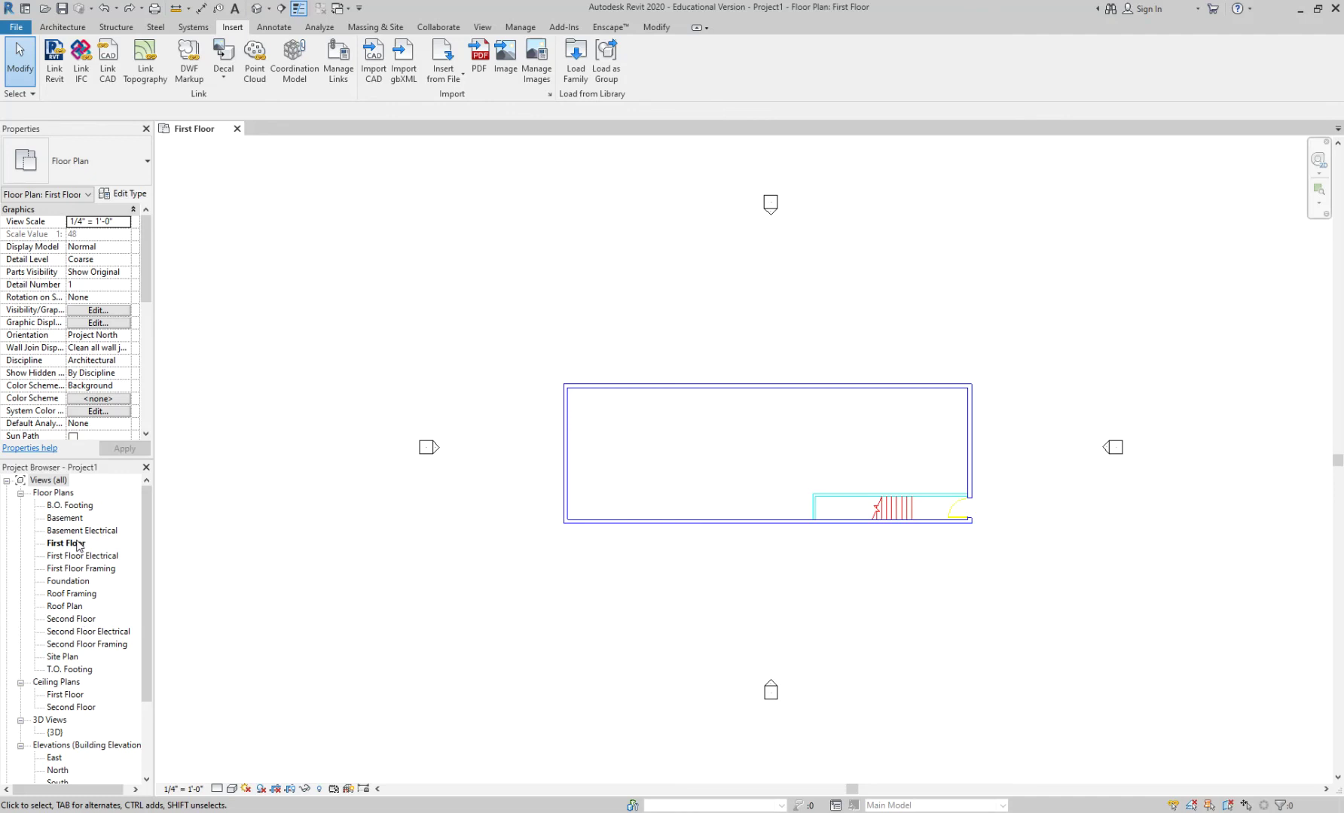
- Open the Second Floor plan view and set its underlay range base level to None
{"action": "double_click", "coordinate": [82, 620]}
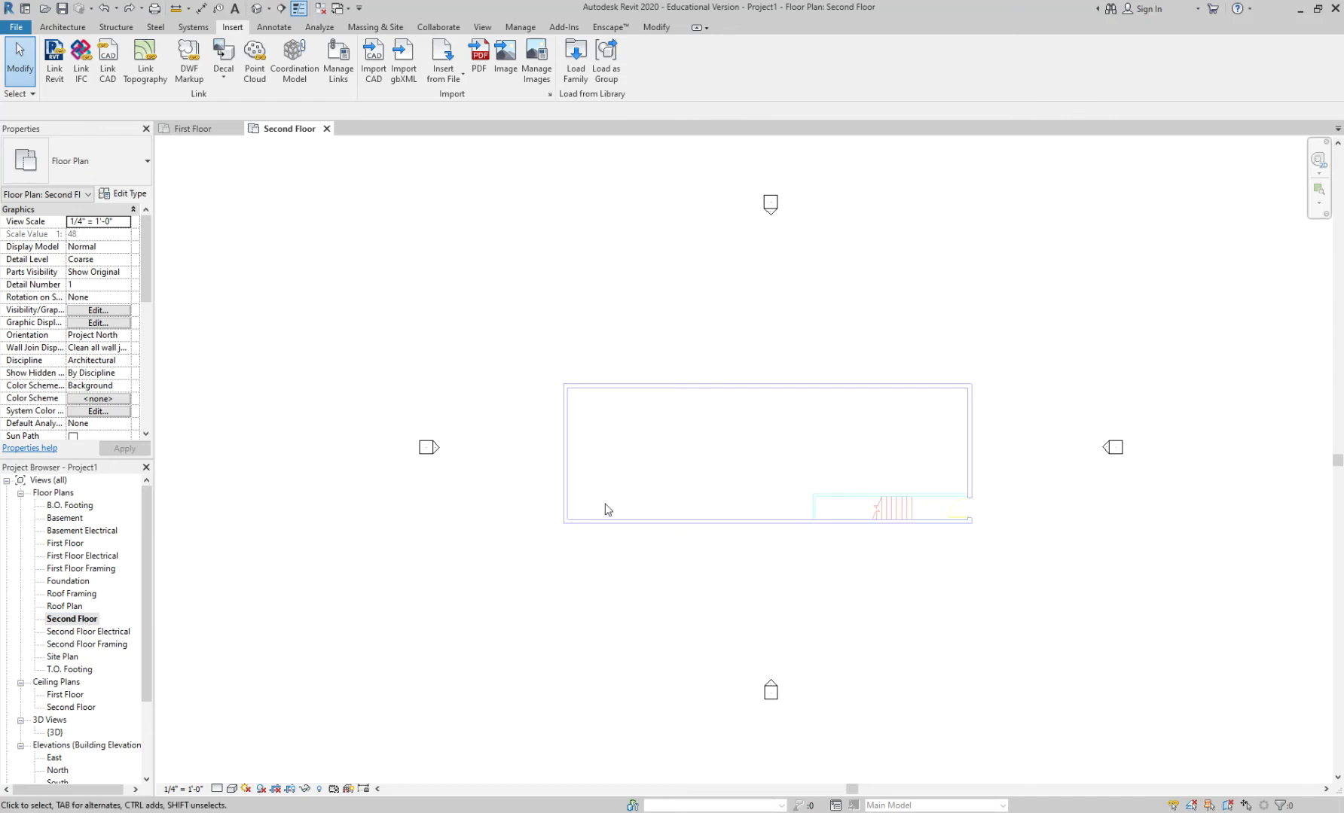
{"action": "scroll", "coordinate": [711, 396], "scroll_direction": "up", "scroll_amount": 1}
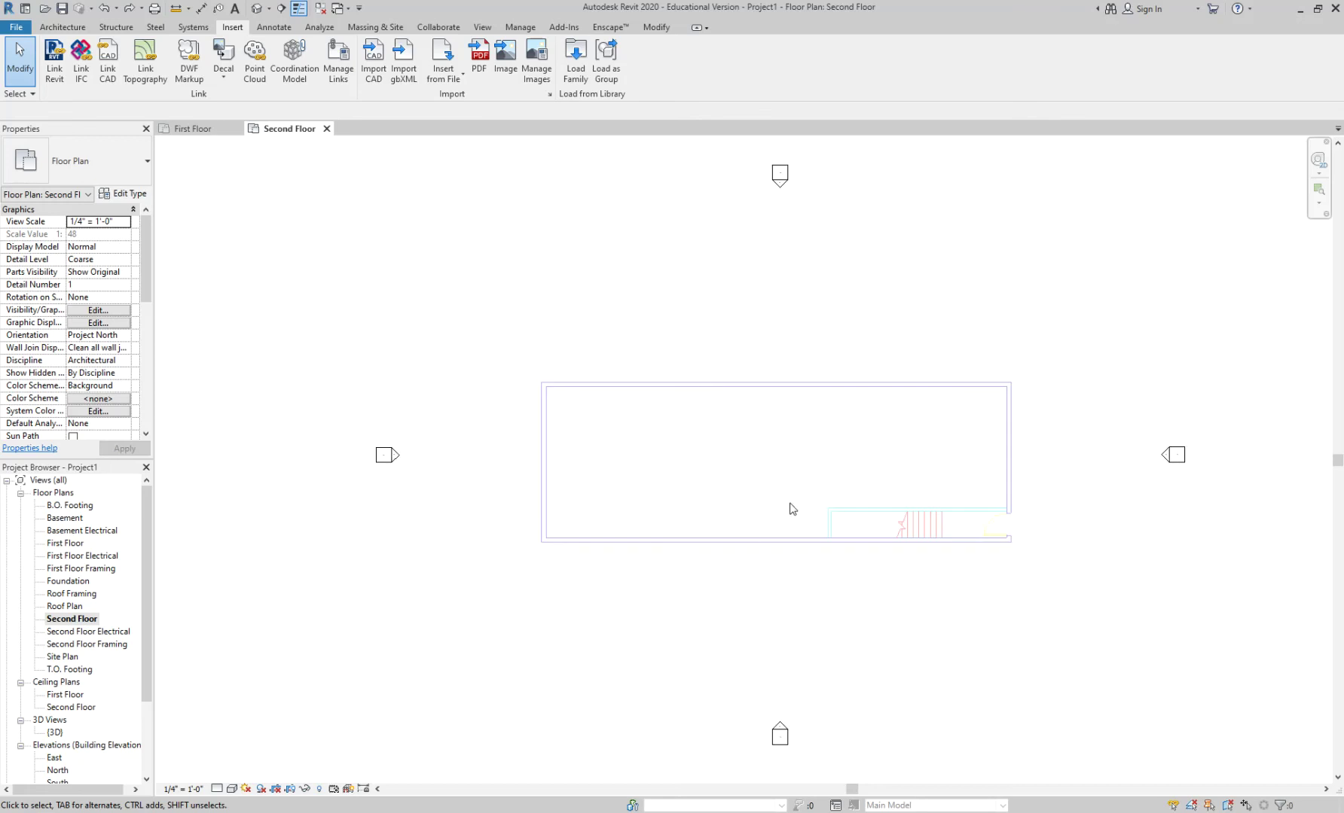
{"action": "scroll", "coordinate": [790, 509], "scroll_direction": "up", "scroll_amount": 1}
{"action": "left_click_drag", "start_coordinate": [149, 249], "coordinate": [145, 311]}
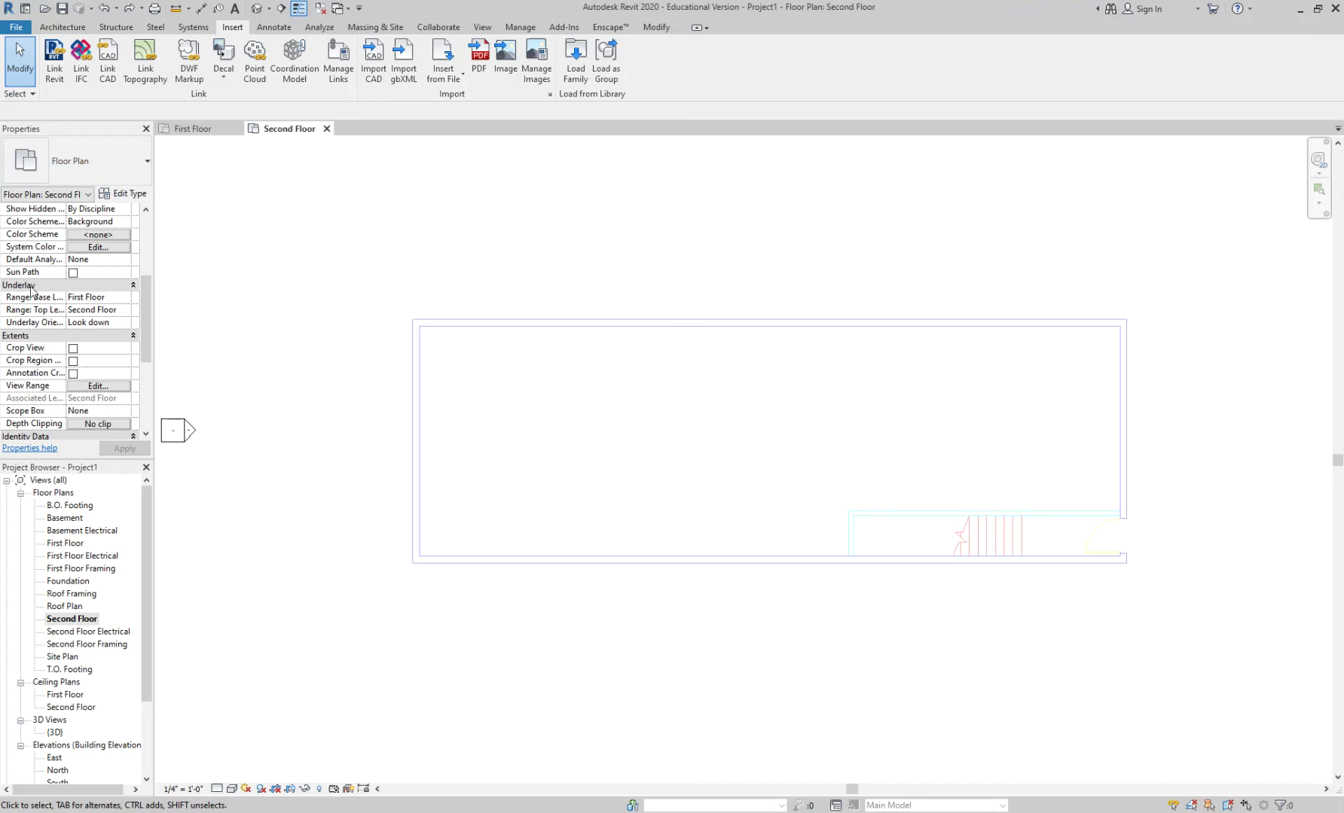
{"action": "left_click", "coordinate": [113, 298]}
{"action": "left_click", "coordinate": [124, 298]}
{"action": "scroll", "coordinate": [104, 356], "scroll_direction": "up", "scroll_amount": 2}
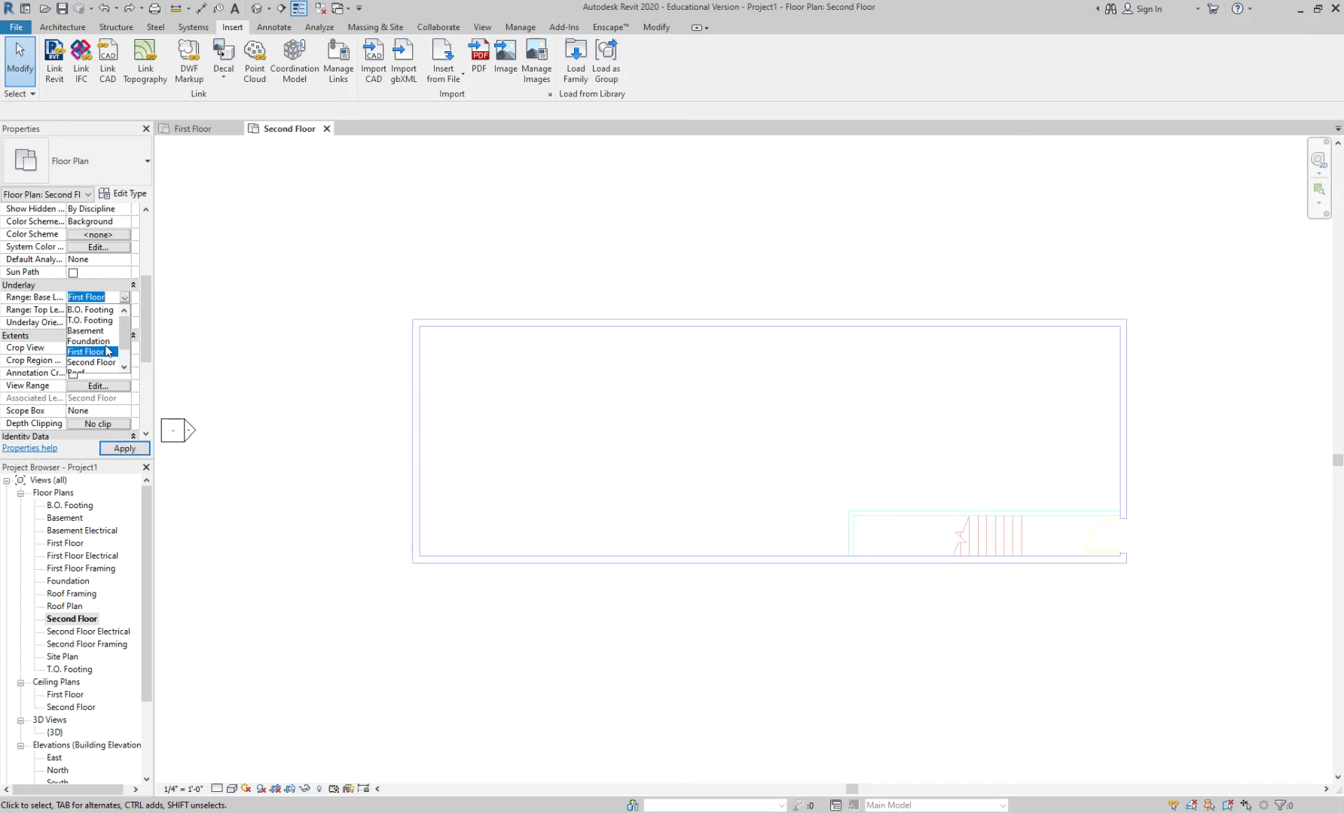
{"action": "left_click", "coordinate": [87, 310]}
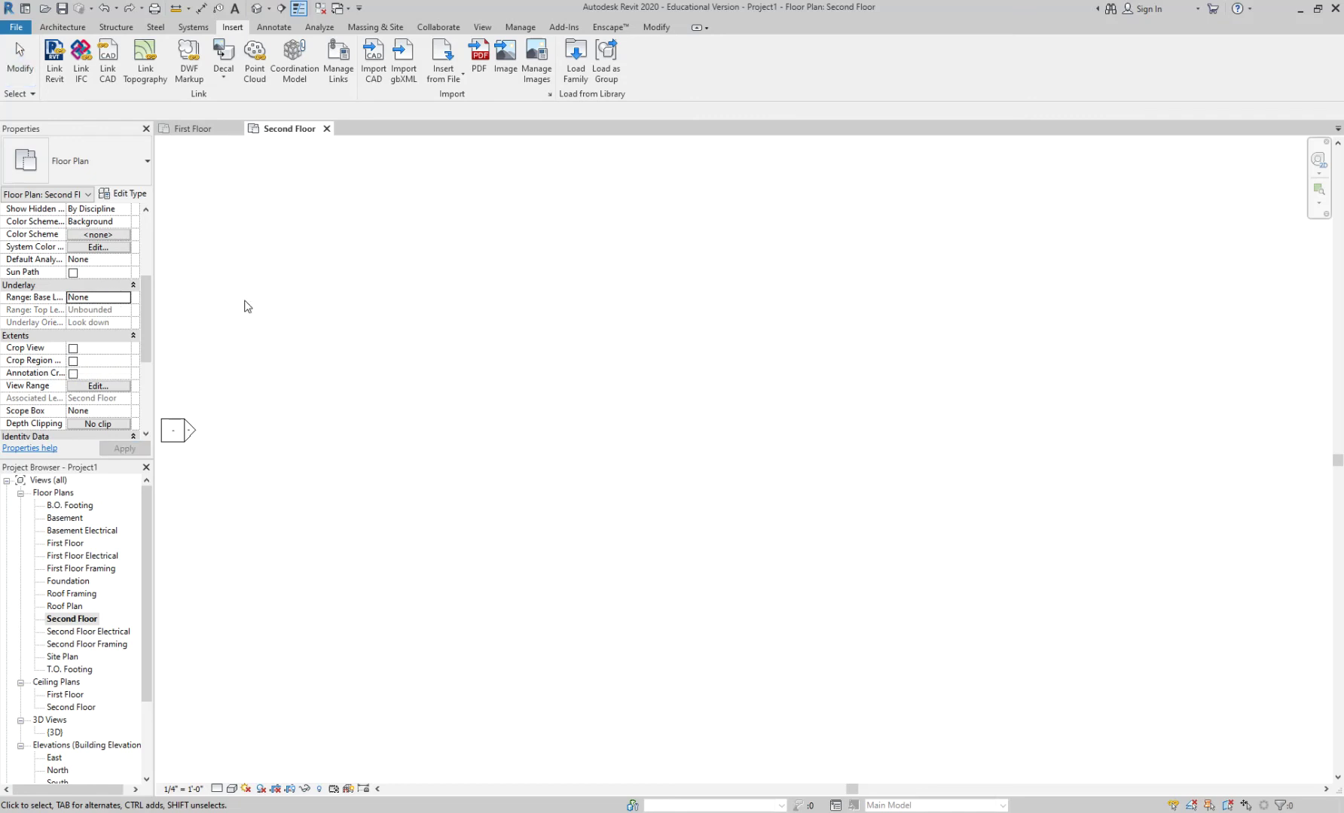
- Set the Second Floor view's underlay range base level to First Floor
{"action": "left_click", "coordinate": [124, 300]}
{"action": "left_click", "coordinate": [125, 299]}
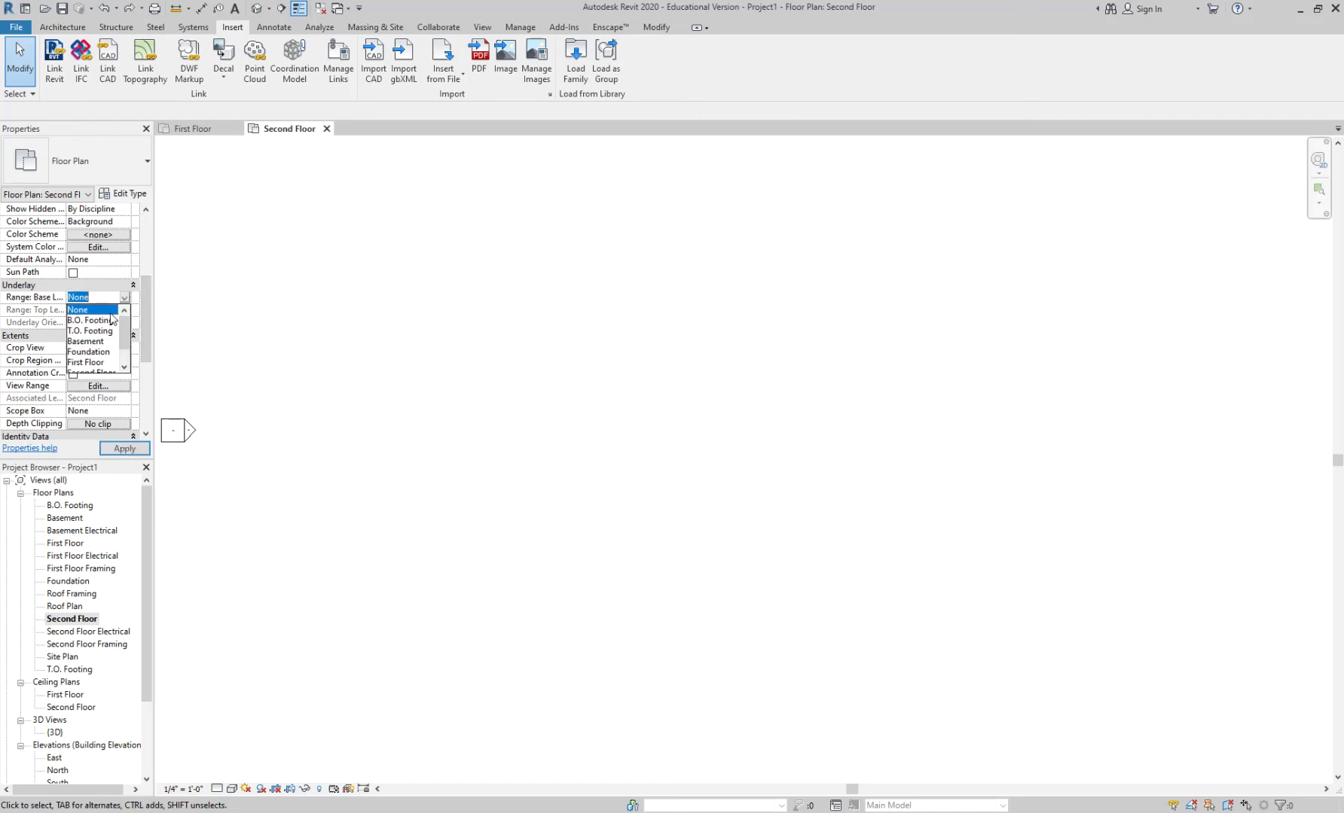
{"action": "left_click", "coordinate": [104, 349]}
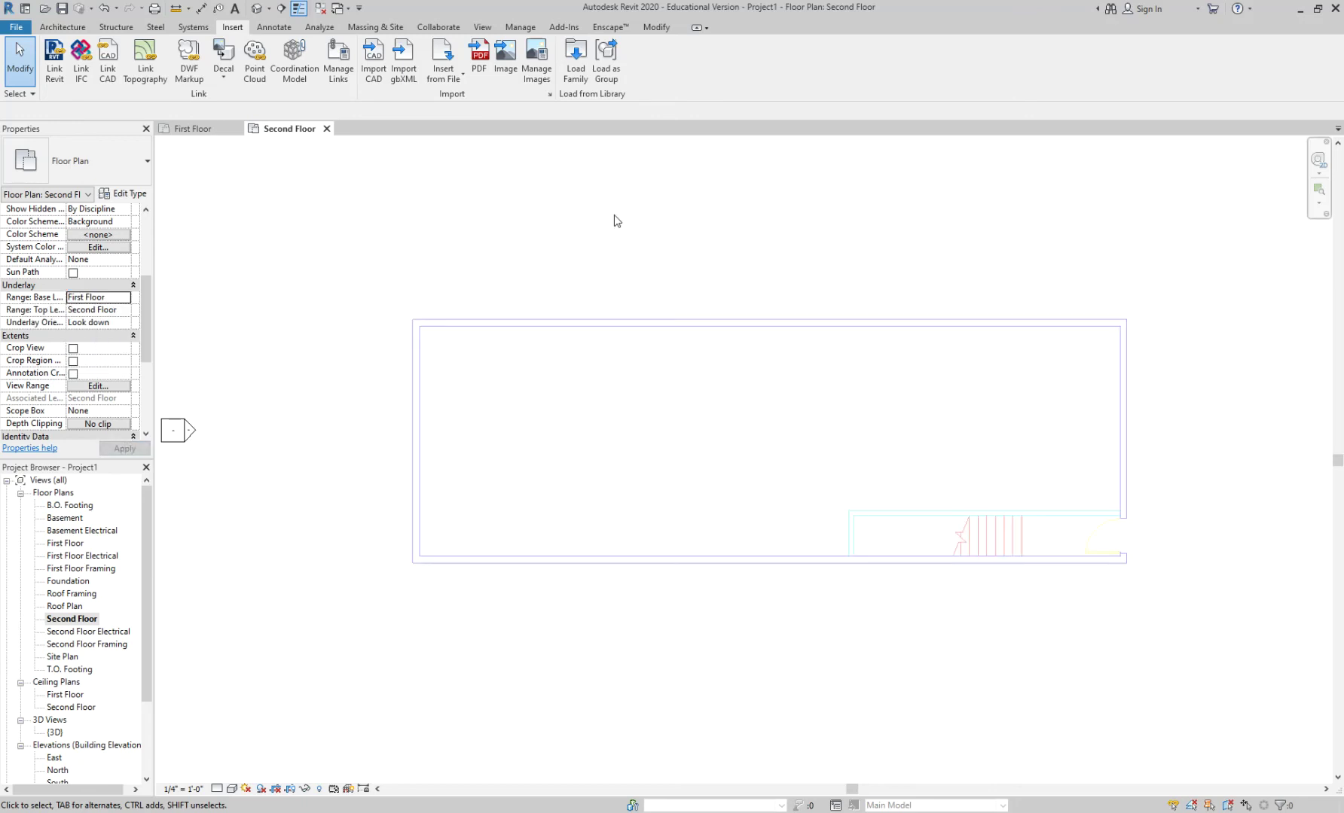
- Import BASE PLAN 02.dwg at Second Floor with colors preserved, all layers and Auto - Center to Center positioning
{"action": "left_click", "coordinate": [372, 59]}
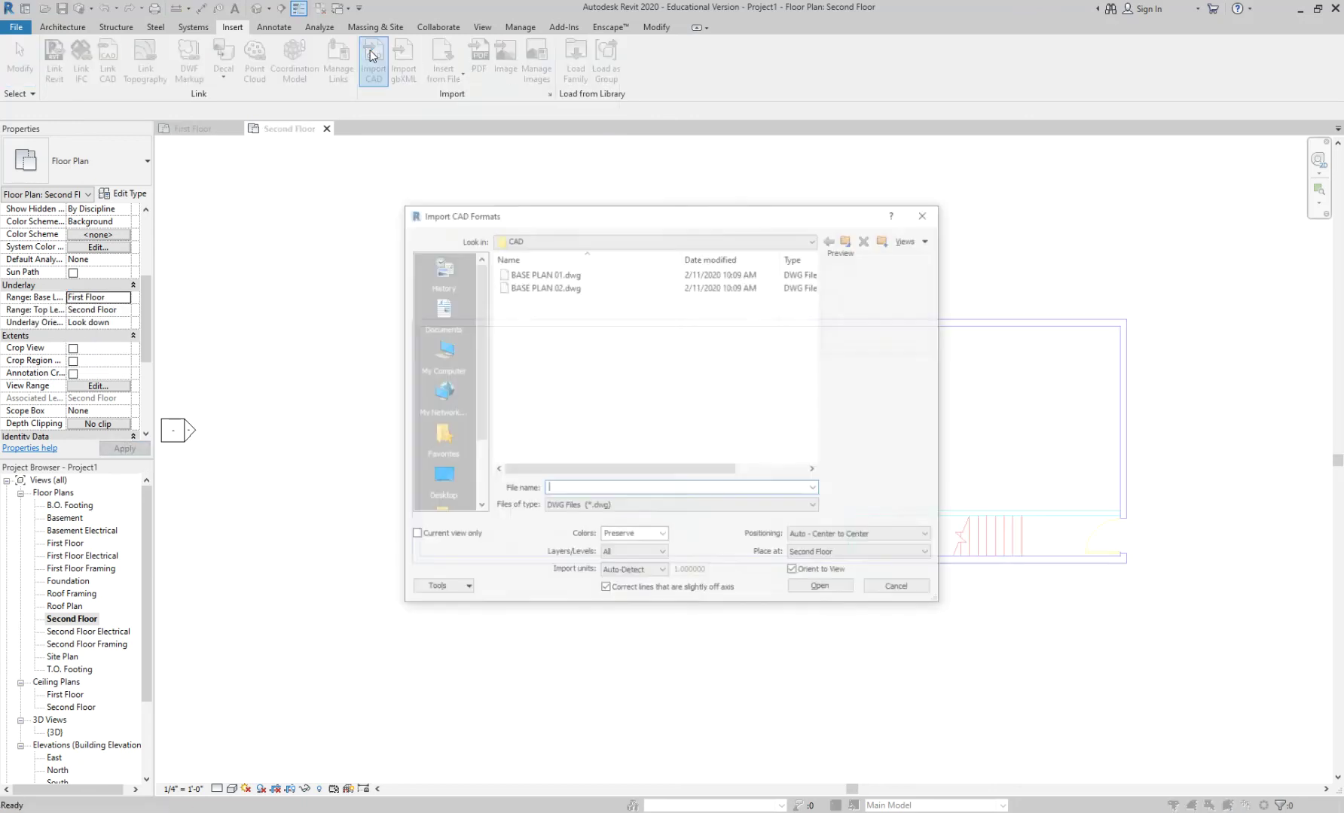
{"action": "left_click", "coordinate": [525, 288]}
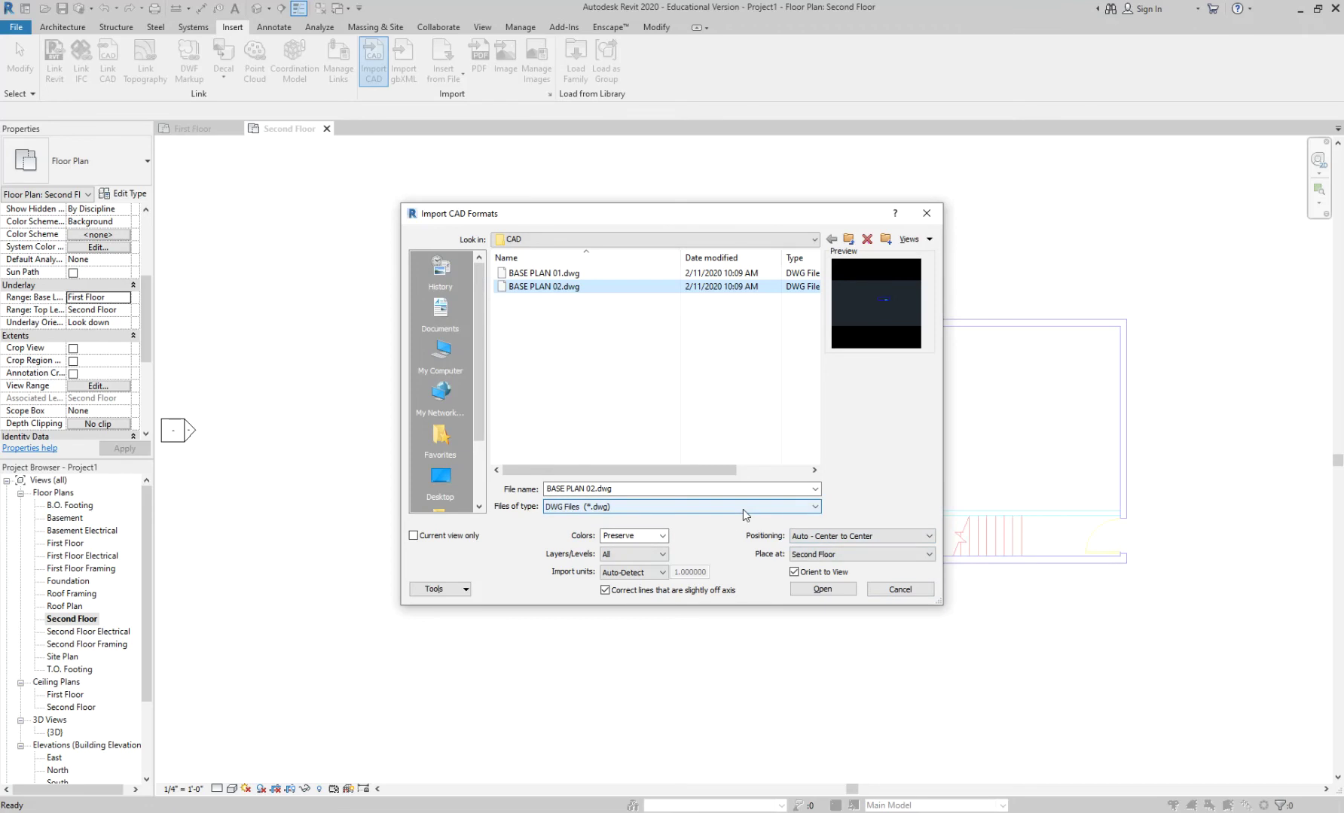
{"action": "left_click", "coordinate": [826, 589]}
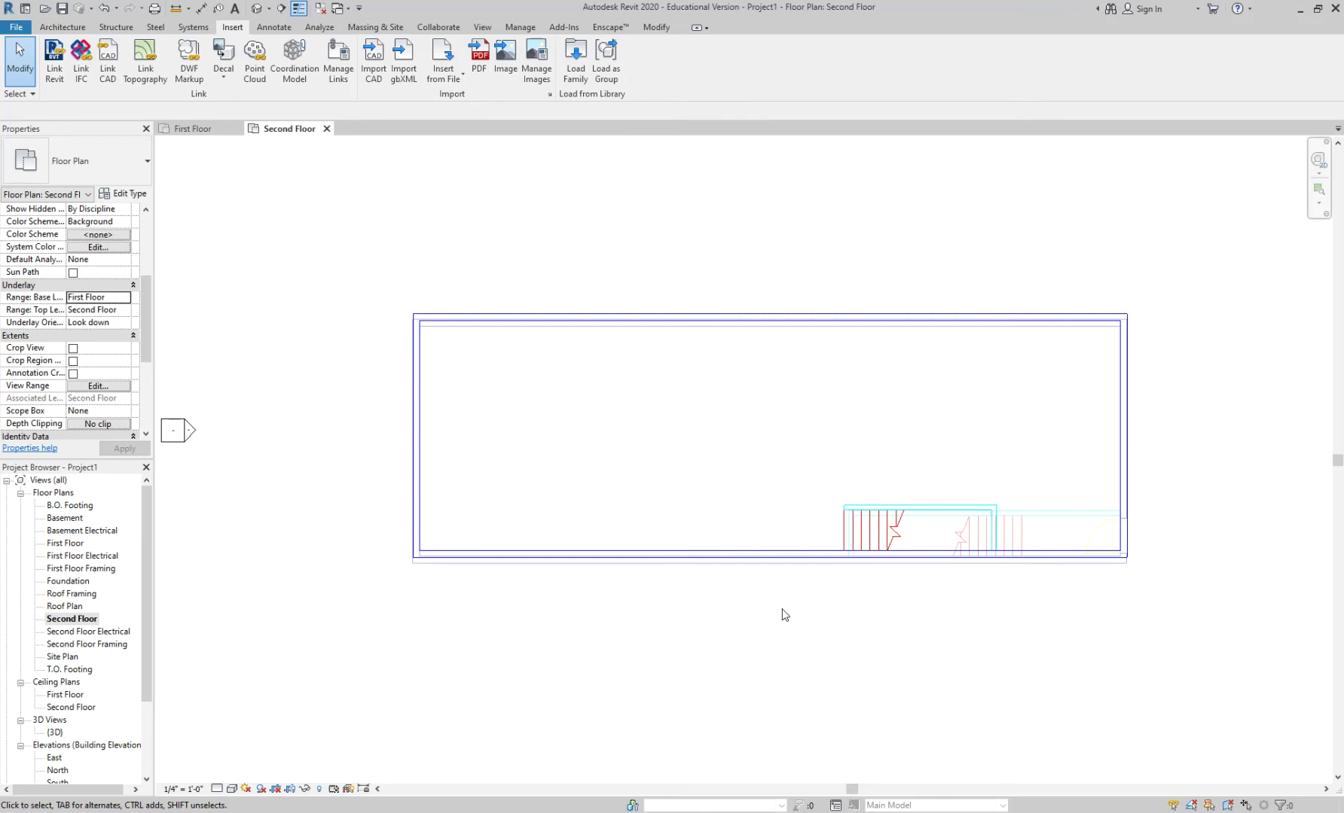
- Align the lower outer wall line of the BASE PLAN 02 import with the matching line of the first-floor underlay
{"action": "scroll", "coordinate": [446, 576], "scroll_direction": "up", "scroll_amount": 5}
{"action": "middle_click_drag", "start_coordinate": [384, 583], "coordinate": [497, 577]}
{"action": "scroll", "coordinate": [496, 578], "scroll_direction": "up", "scroll_amount": 2}
{"action": "key", "text": "a"}
{"action": "key", "text": "l"}
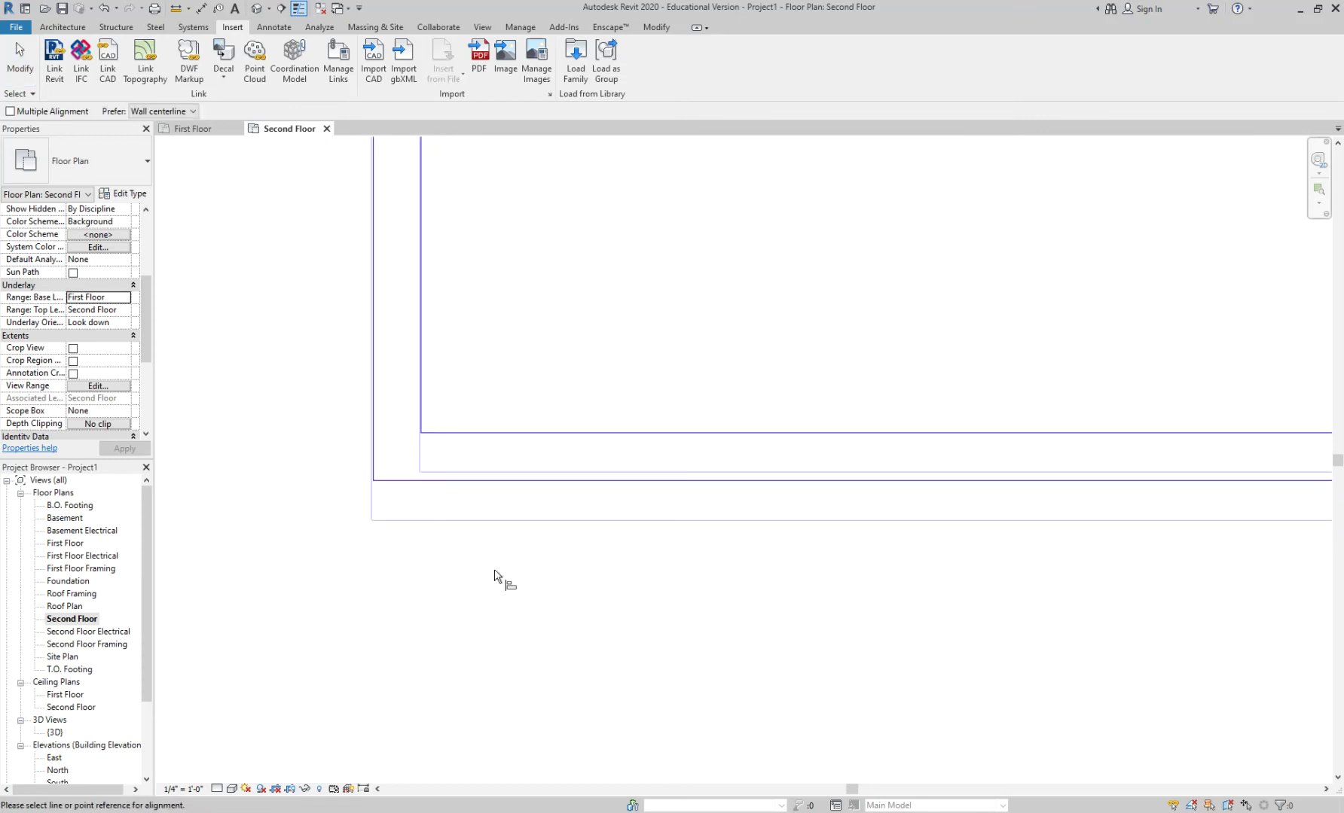
{"action": "left_click", "coordinate": [487, 520]}
{"action": "left_click", "coordinate": [482, 489]}
- Align the left outer wall line of the BASE PLAN 02 import with the matching underlay line and end the Align command
{"action": "scroll", "coordinate": [393, 540], "scroll_direction": "up", "scroll_amount": 1}
{"action": "scroll", "coordinate": [370, 533], "scroll_direction": "up", "scroll_amount": 1}
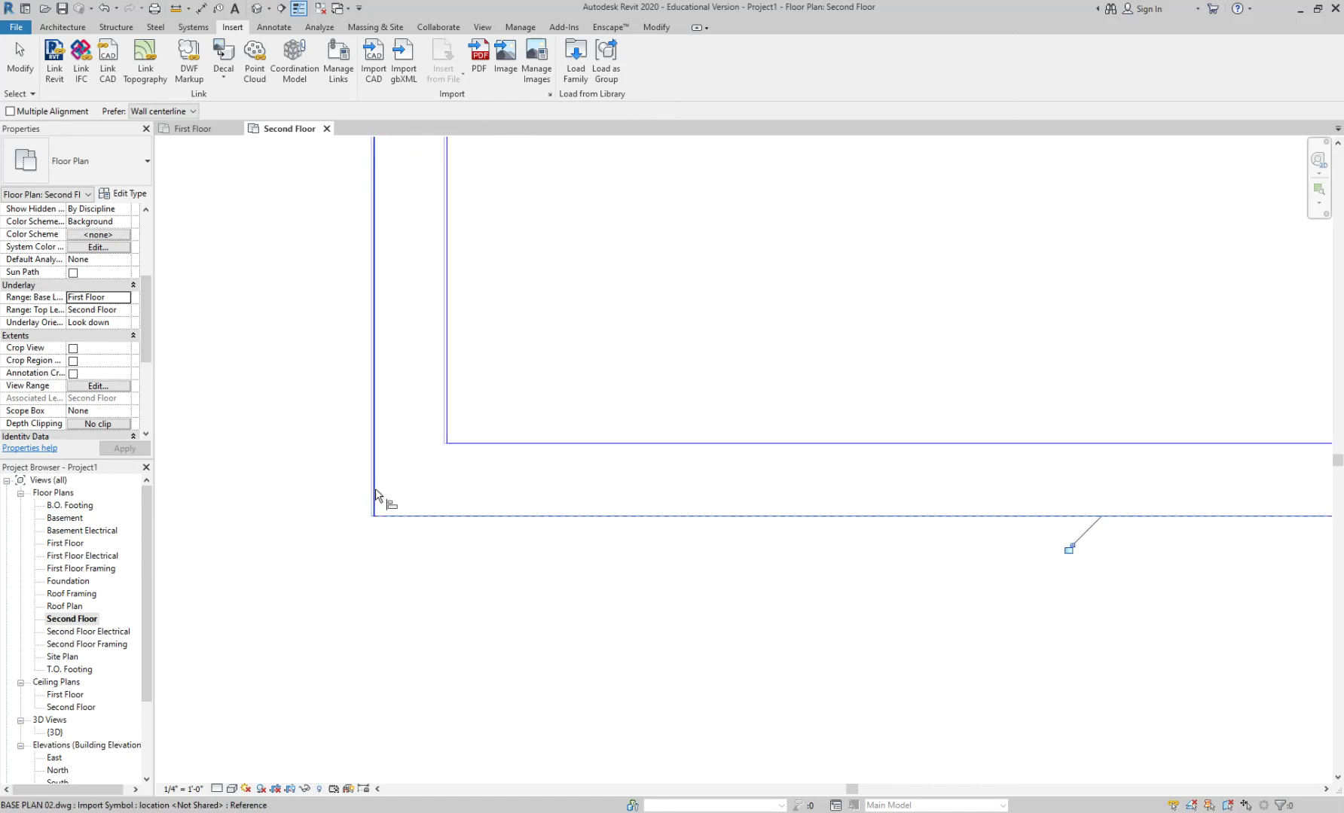
{"action": "scroll", "coordinate": [371, 497], "scroll_direction": "up", "scroll_amount": 1}
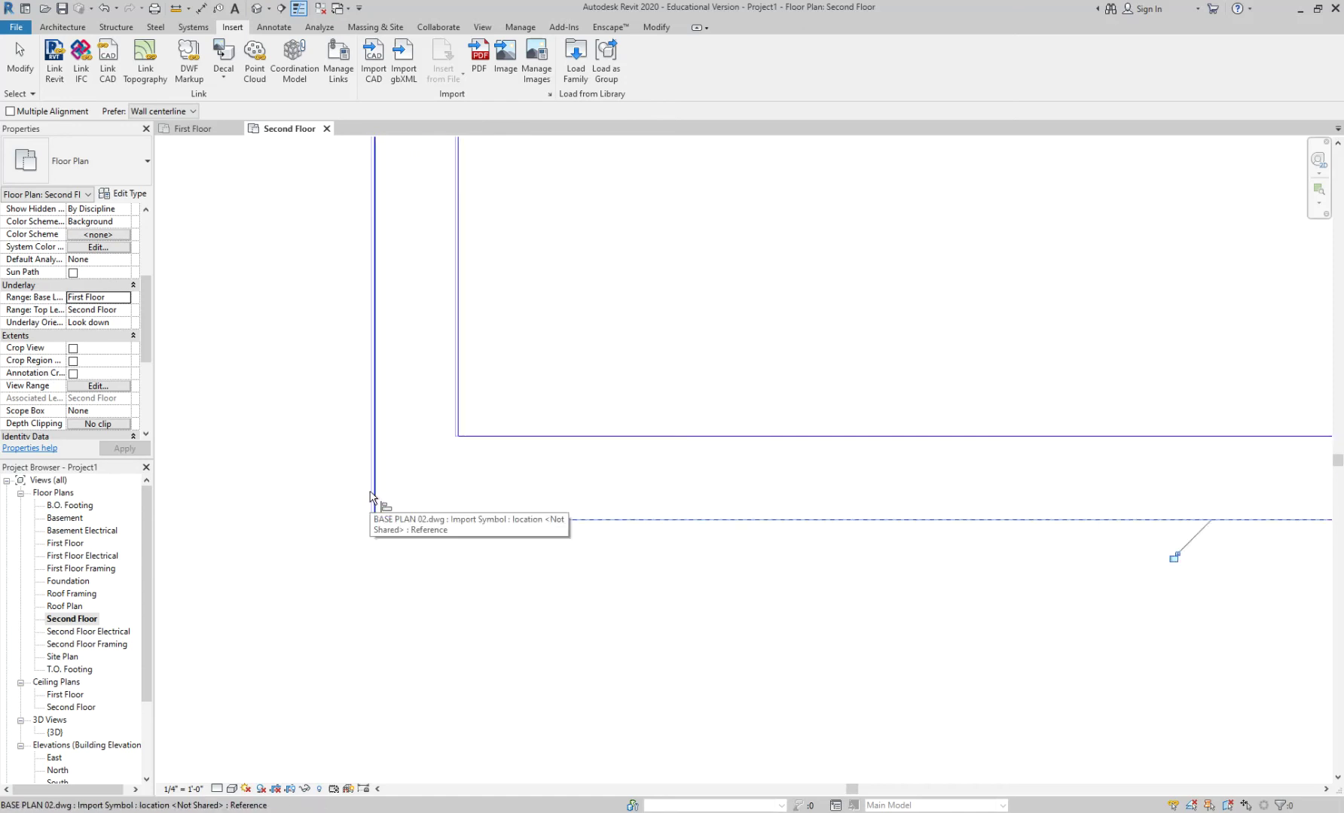
{"action": "left_click", "coordinate": [369, 497]}
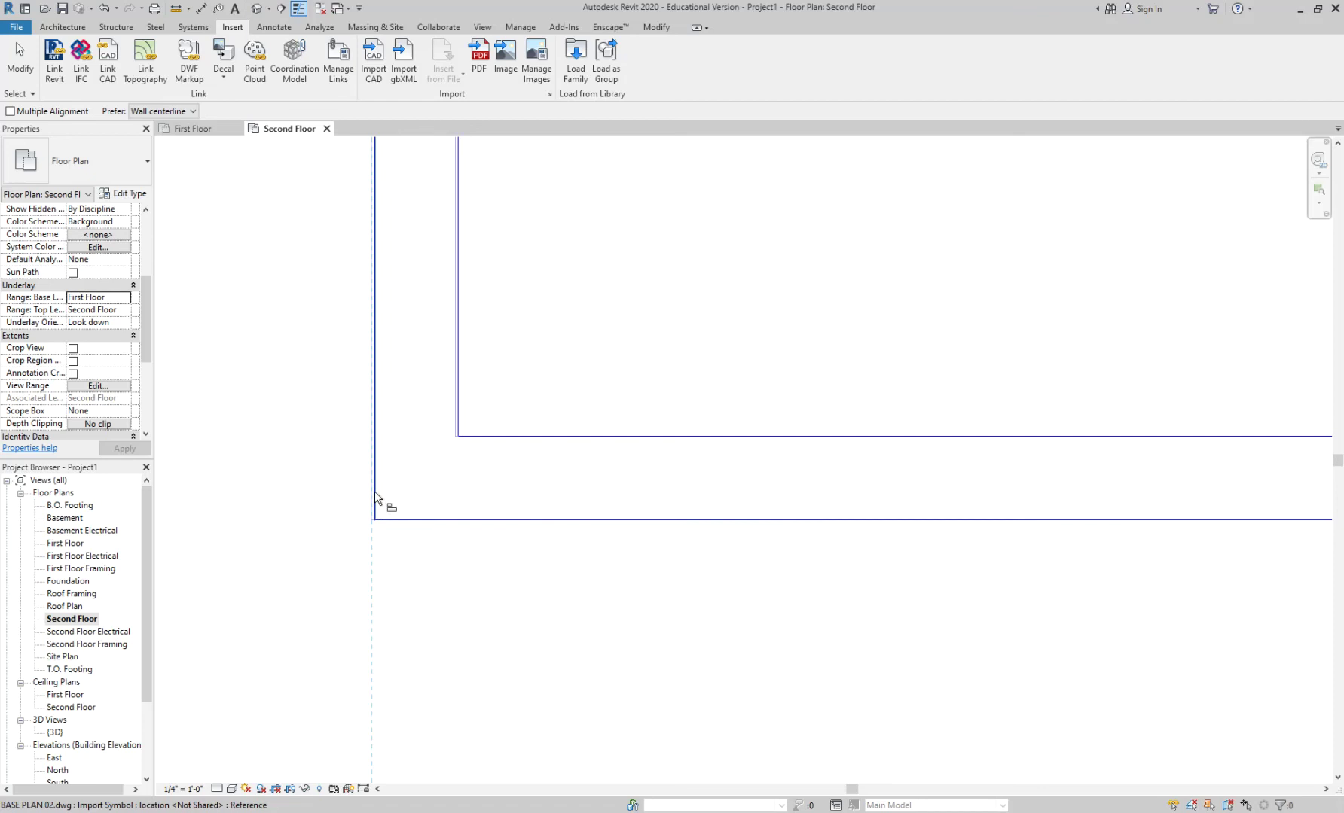
{"action": "left_click", "coordinate": [374, 501]}
{"action": "scroll", "coordinate": [403, 642], "scroll_direction": "down", "scroll_amount": 1}
{"action": "scroll", "coordinate": [403, 640], "scroll_direction": "down", "scroll_amount": 3}
{"action": "key", "text": "Escape"}
{"action": "key", "text": "Escape"}
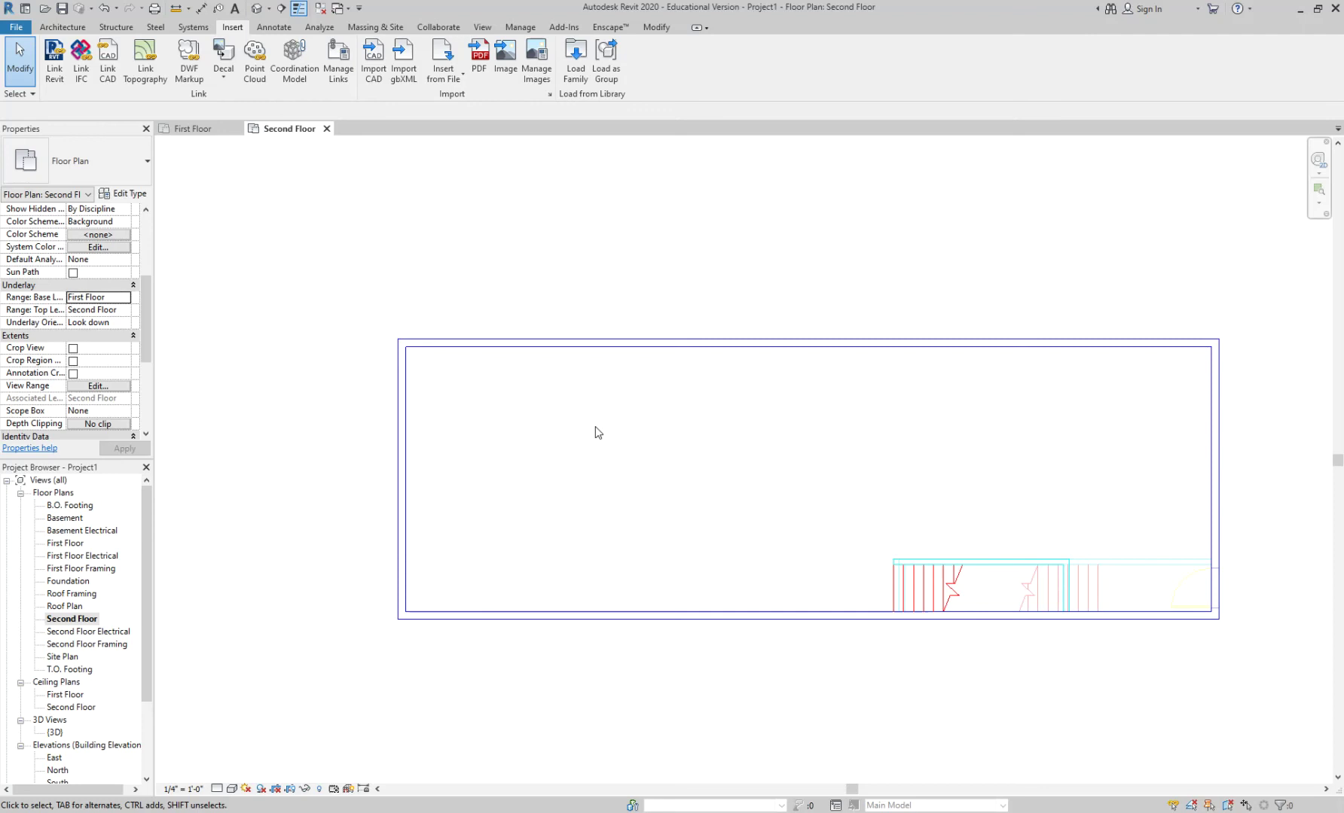
- Shift the BASE PLAN 02 import by hand up and to the right of the first-floor underlay, keeping it selected
{"action": "left_click", "coordinate": [527, 614]}
{"action": "left_click_drag", "start_coordinate": [528, 614], "coordinate": [621, 484]}
{"action": "left_click", "coordinate": [589, 561]}
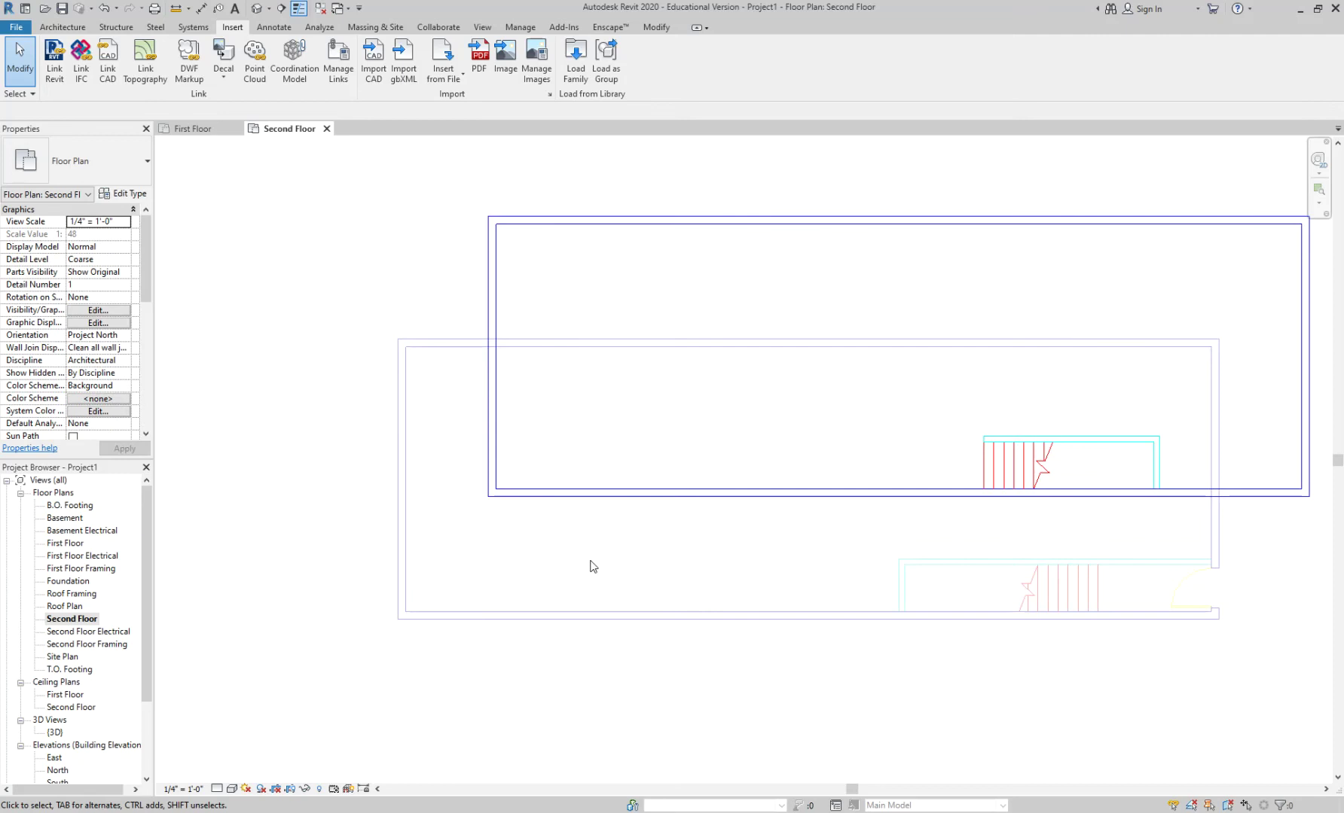
{"action": "left_click", "coordinate": [561, 496]}
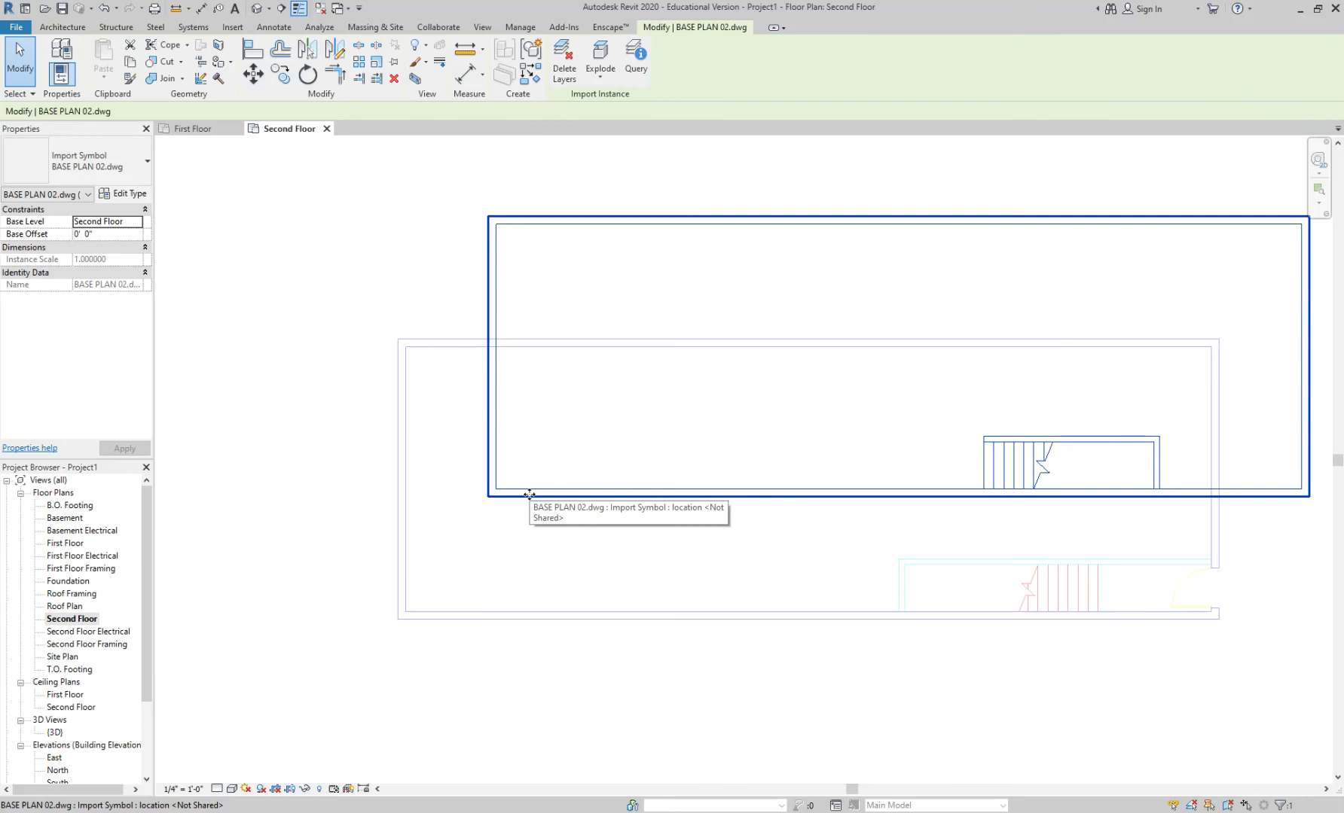
{"action": "left_click_drag", "start_coordinate": [529, 495], "coordinate": [499, 501]}
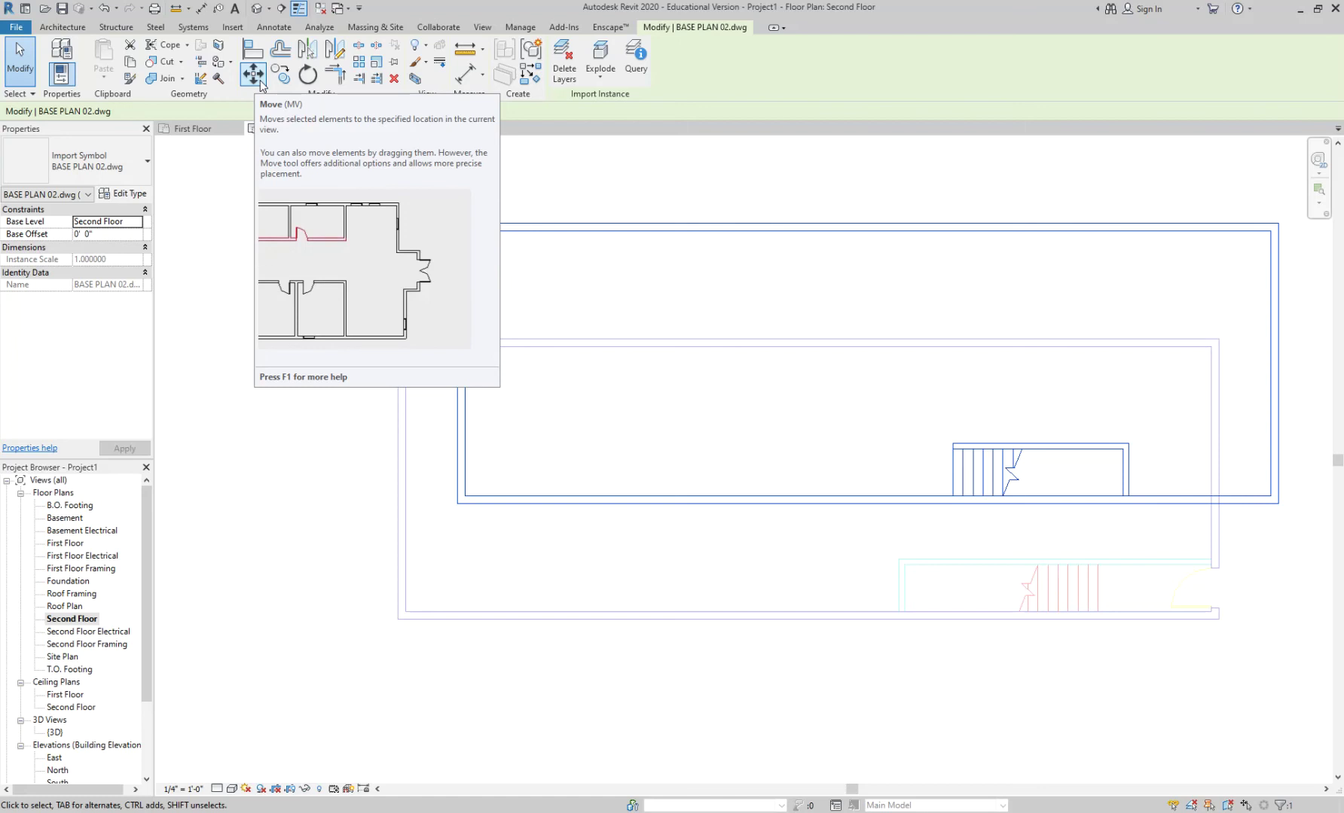
- Move the BASE PLAN 02 import from its lower-left outer corner onto the underlay's lower-left outer corner, and deselect it
{"action": "key", "text": "m"}
{"action": "key", "text": "v"}
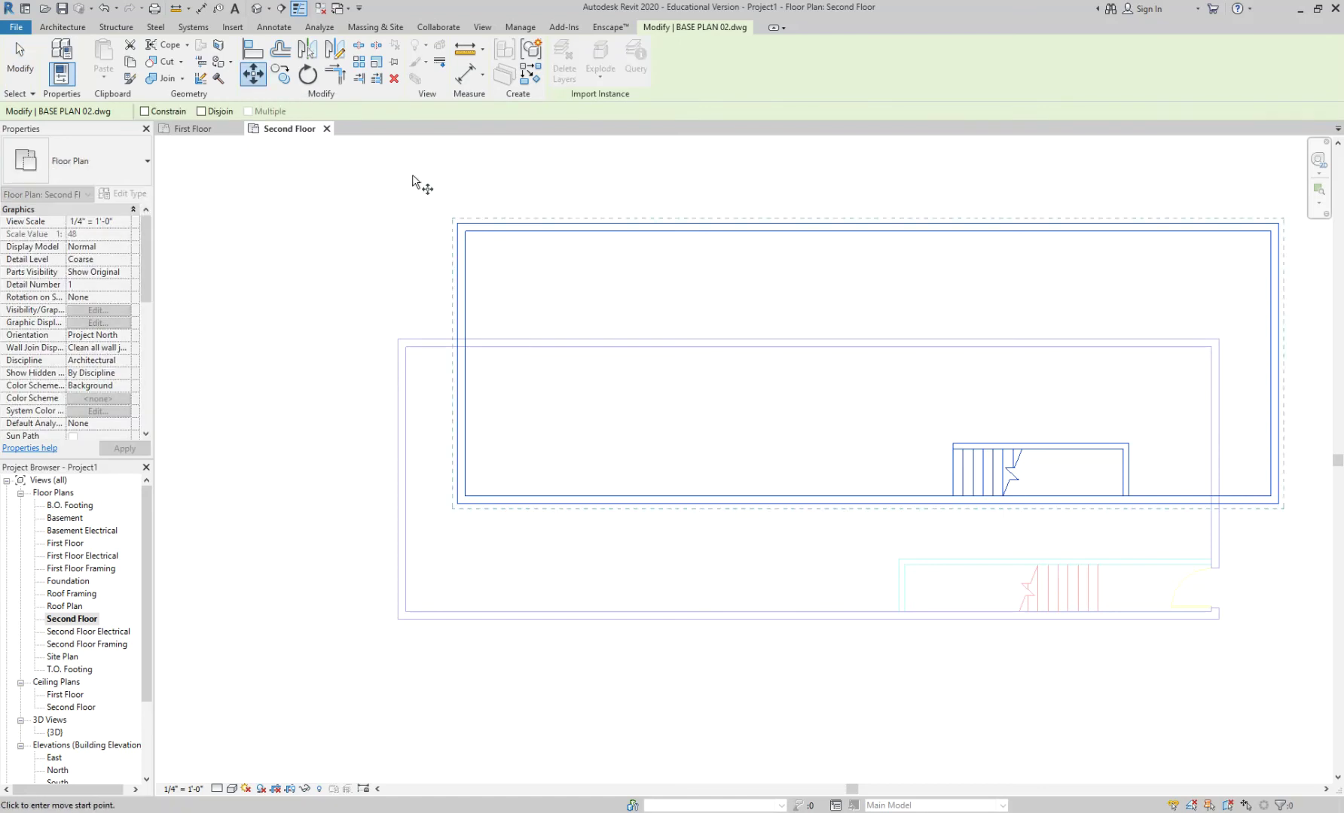
{"action": "scroll", "coordinate": [451, 576], "scroll_direction": "up", "scroll_amount": 3}
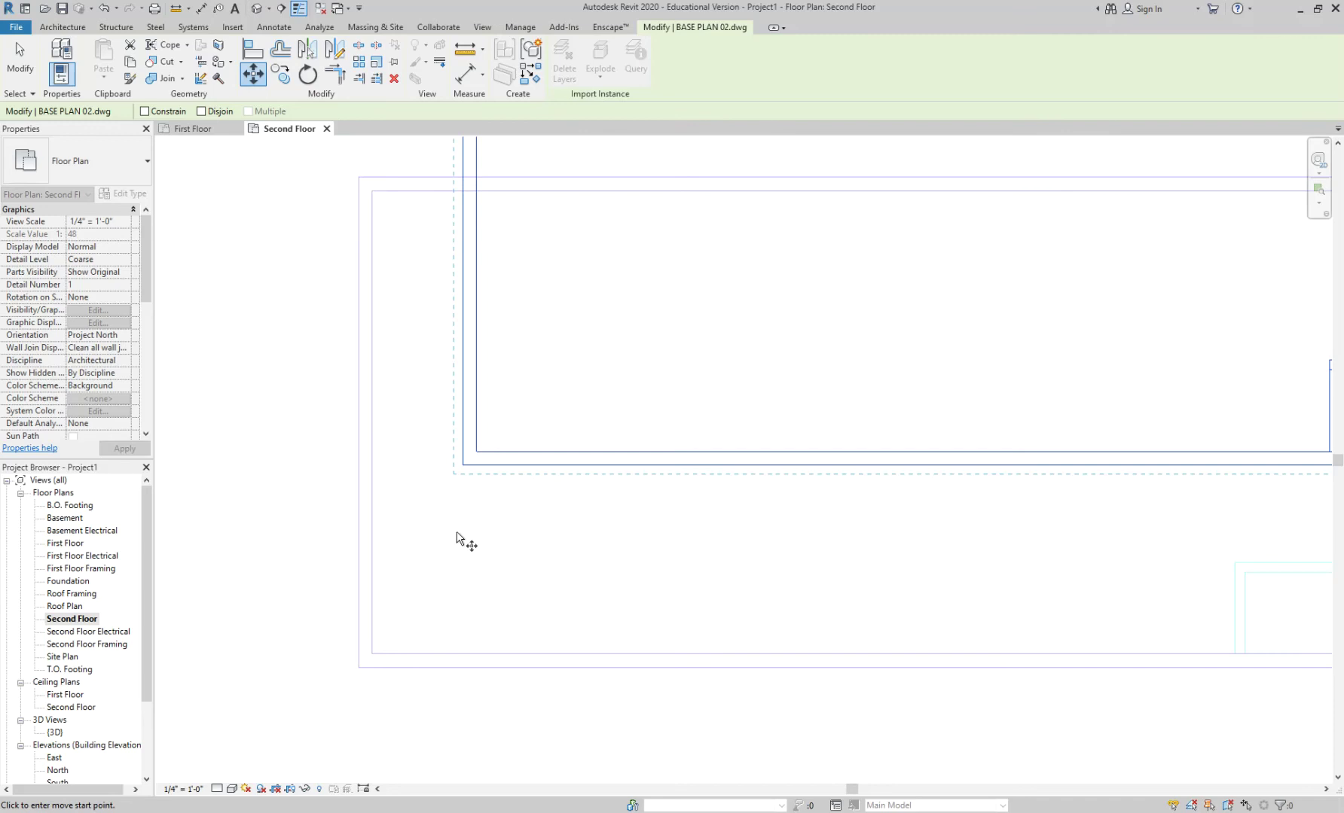
{"action": "left_click", "coordinate": [463, 467]}
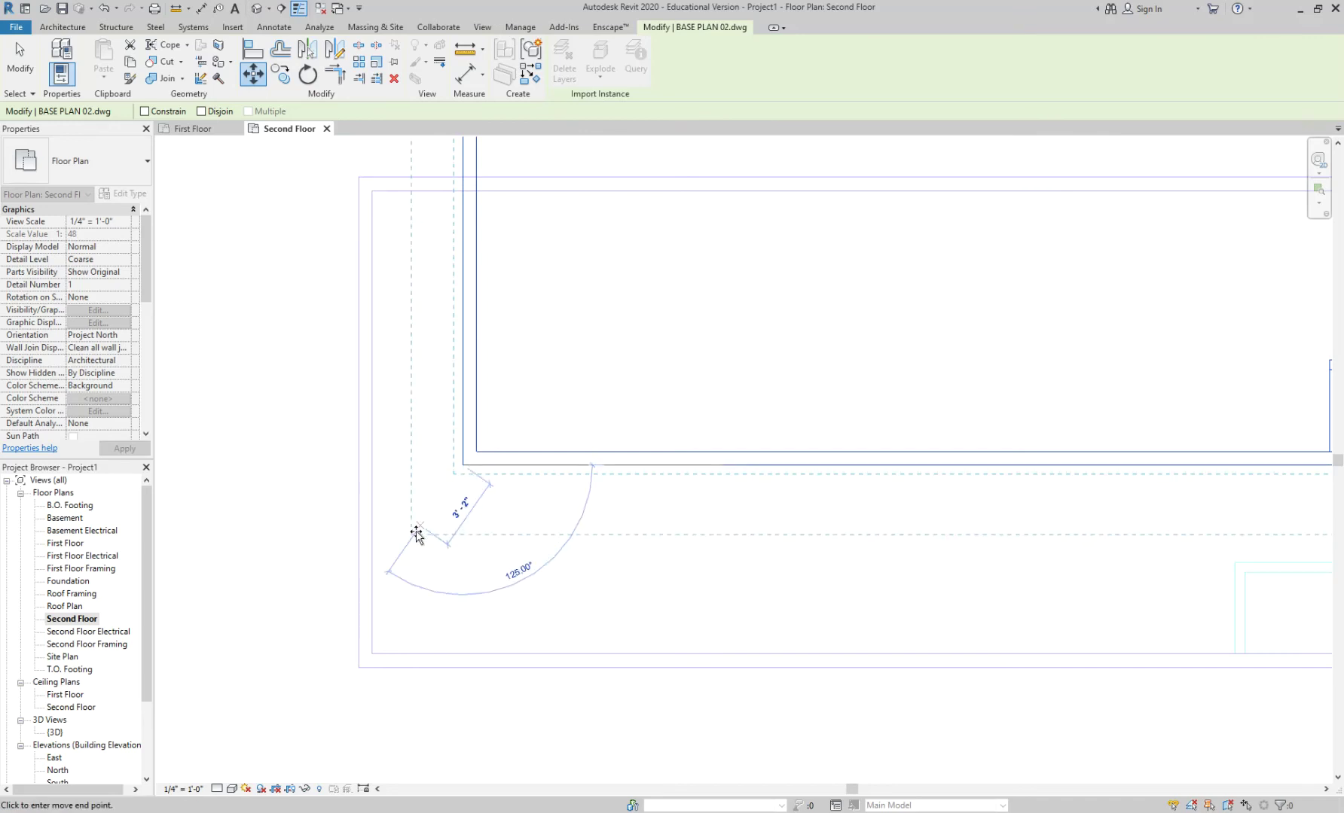
{"action": "scroll", "coordinate": [426, 570], "scroll_direction": "down", "scroll_amount": 2}
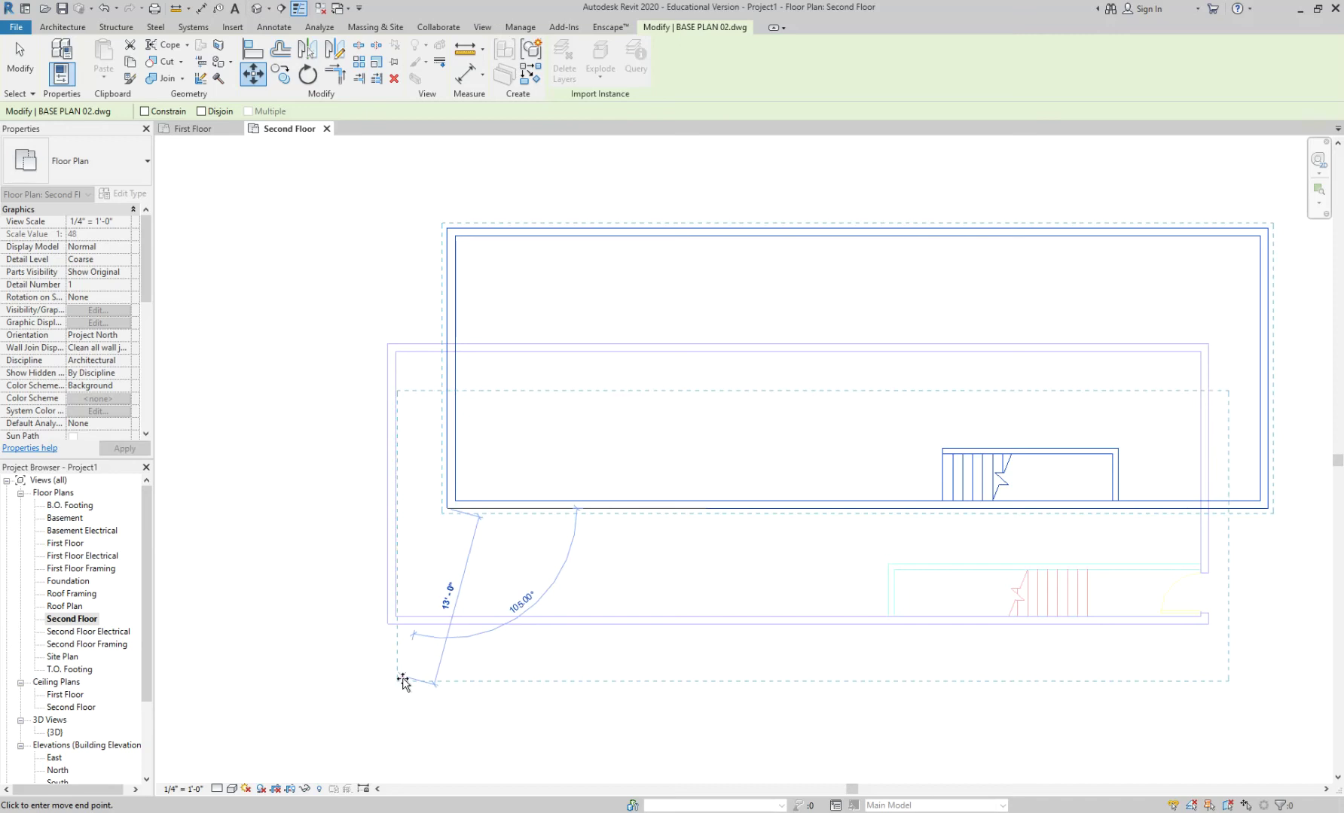
{"action": "scroll", "coordinate": [405, 685], "scroll_direction": "up", "scroll_amount": 1}
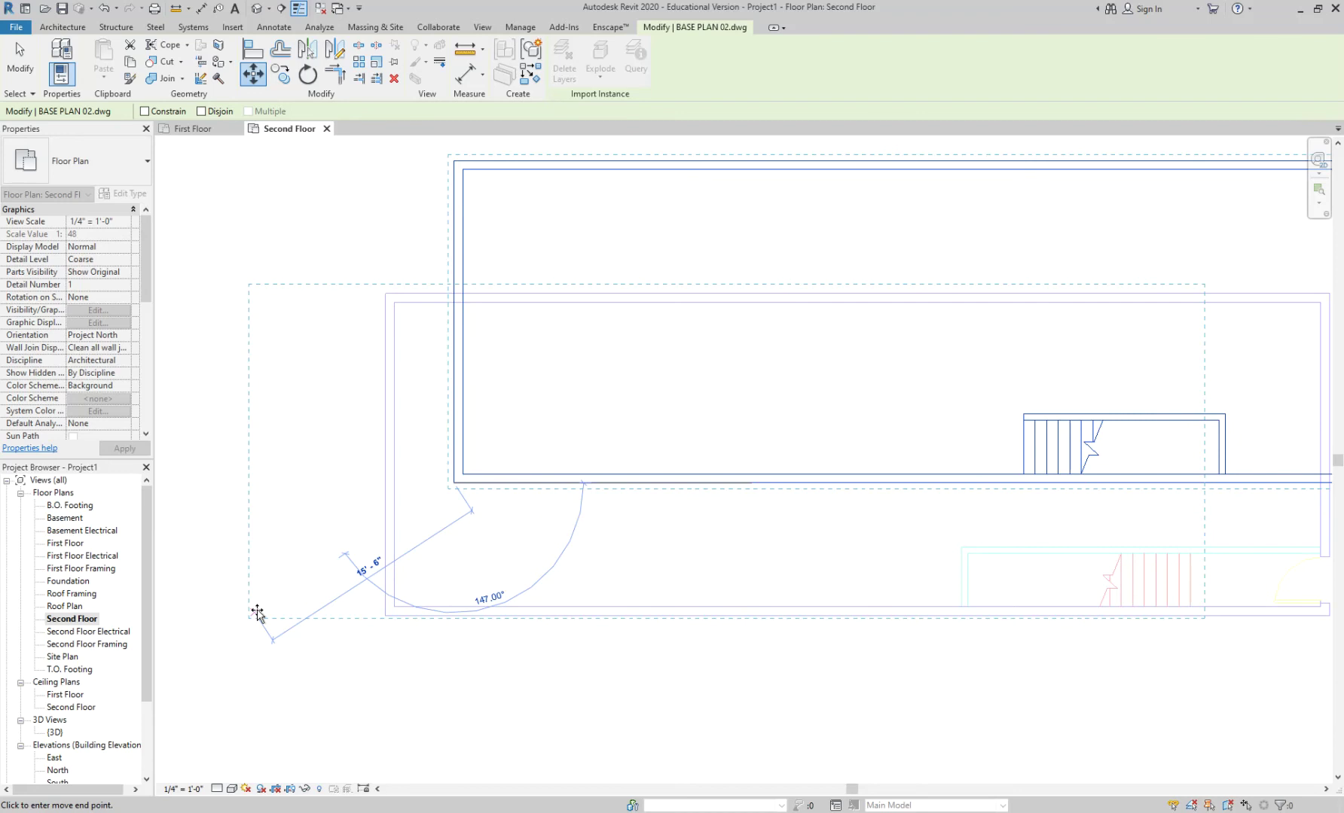
{"action": "scroll", "coordinate": [316, 622], "scroll_direction": "up", "scroll_amount": 4}
{"action": "scroll", "coordinate": [447, 638], "scroll_direction": "up", "scroll_amount": 1}
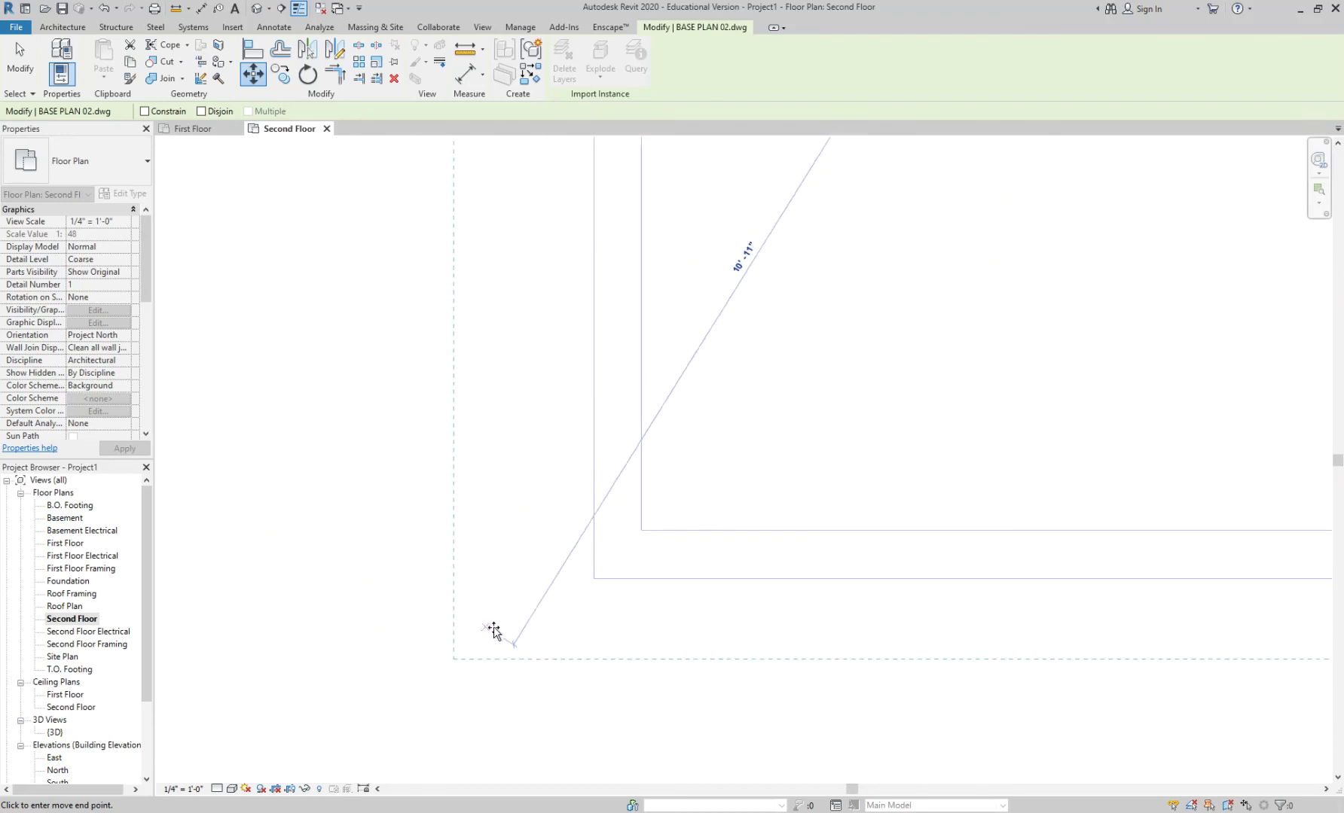
{"action": "left_click", "coordinate": [592, 578]}
{"action": "scroll", "coordinate": [465, 651], "scroll_direction": "down", "scroll_amount": 5}
{"action": "scroll", "coordinate": [466, 652], "scroll_direction": "down", "scroll_amount": 1}
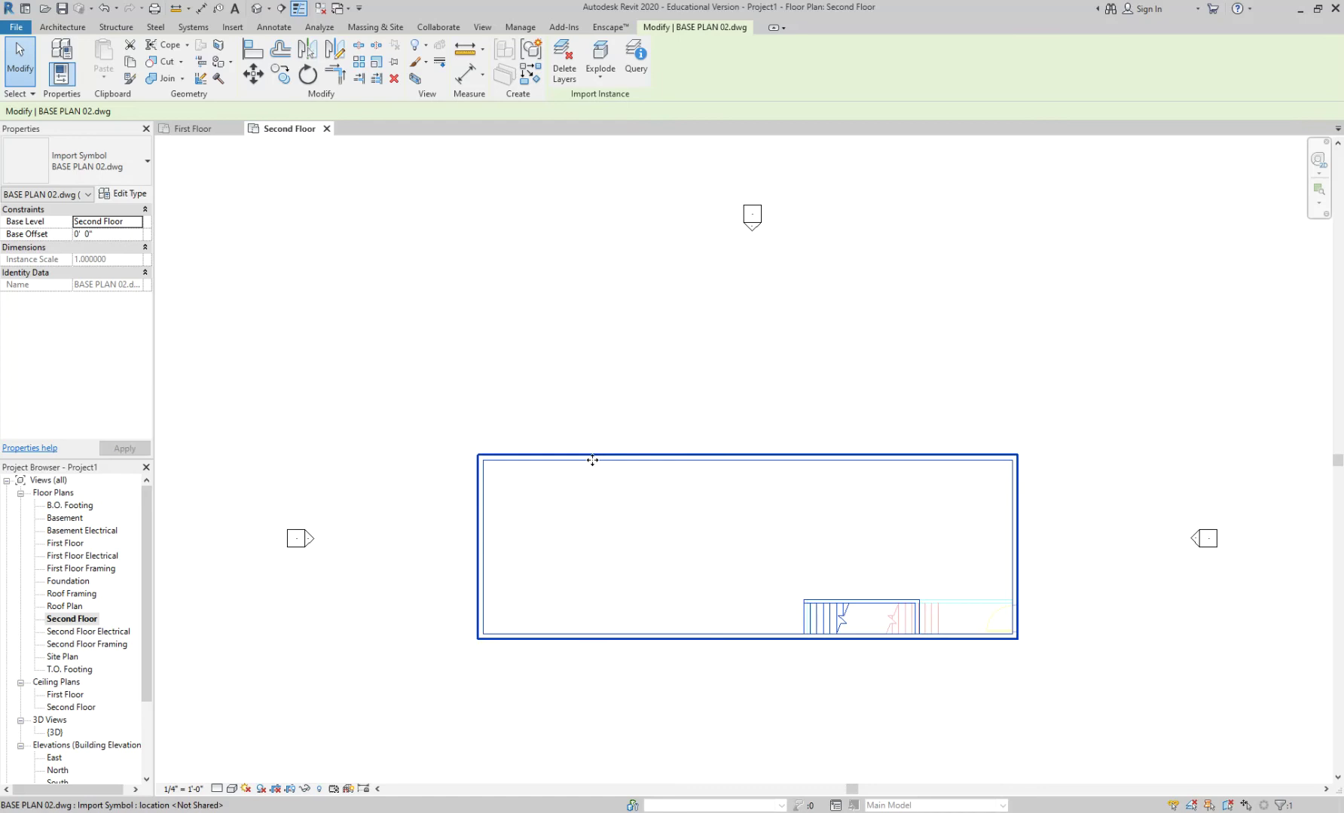
{"action": "left_click", "coordinate": [595, 527]}
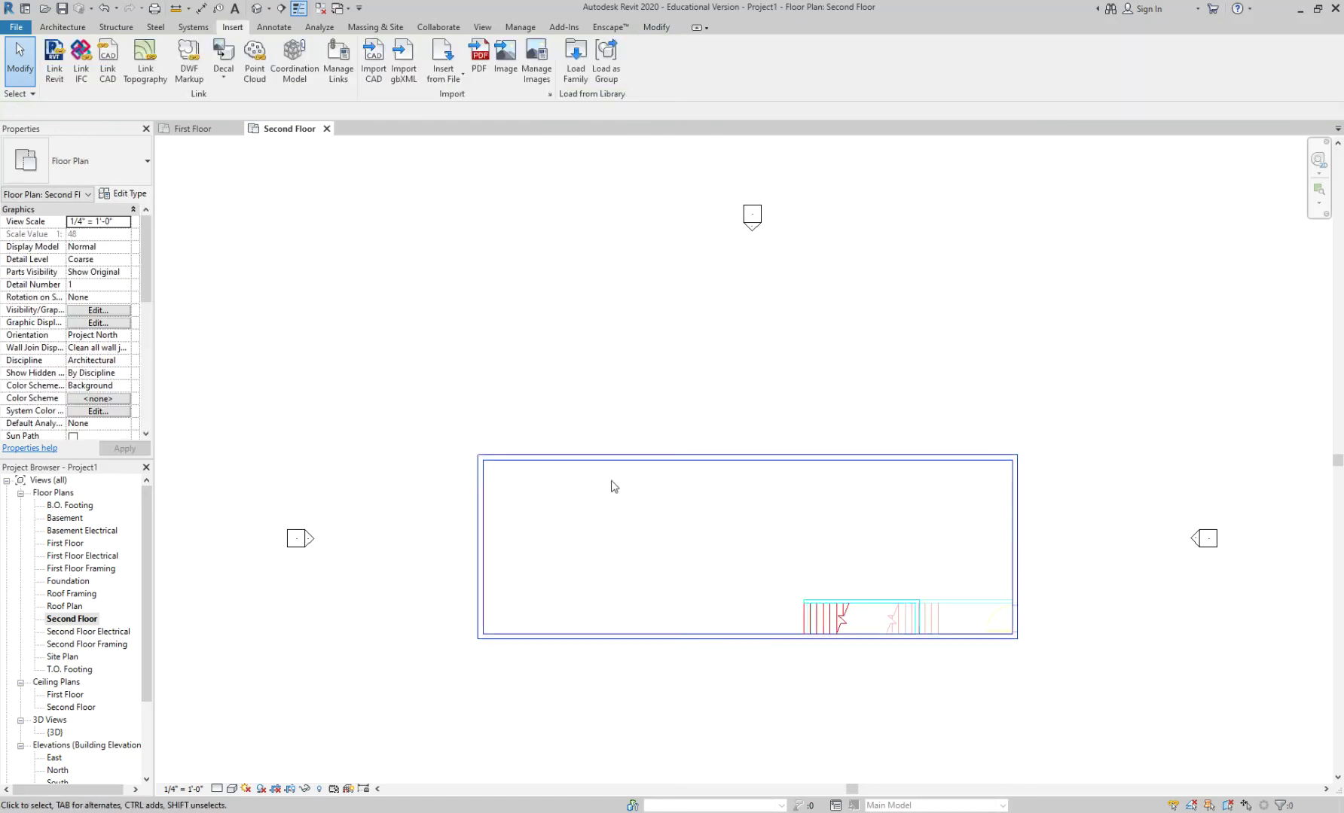
- Shift the BASE PLAN 02 import by hand up and to the left of the underlay
{"action": "left_click", "coordinate": [600, 458]}
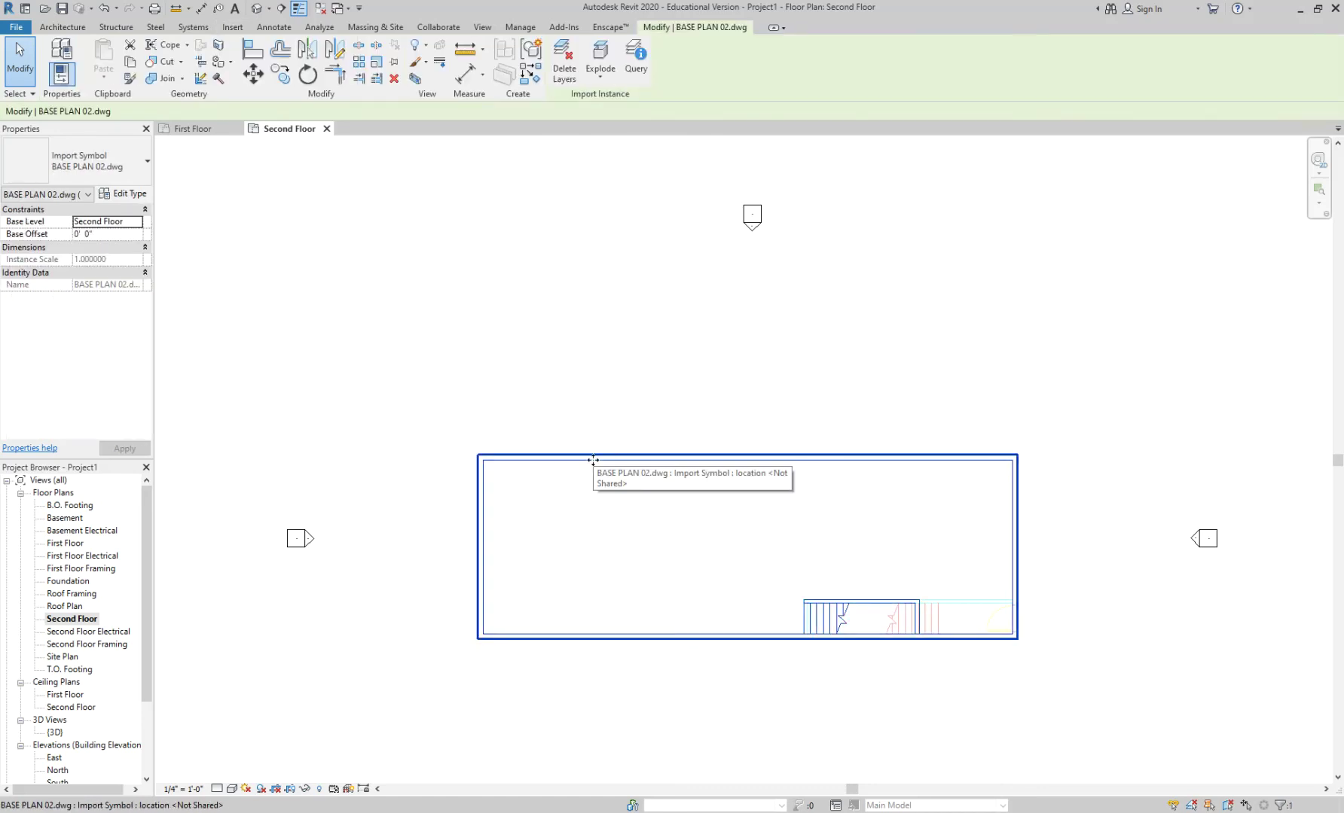
{"action": "left_click_drag", "start_coordinate": [593, 460], "coordinate": [518, 336]}
{"action": "left_click", "coordinate": [580, 600]}
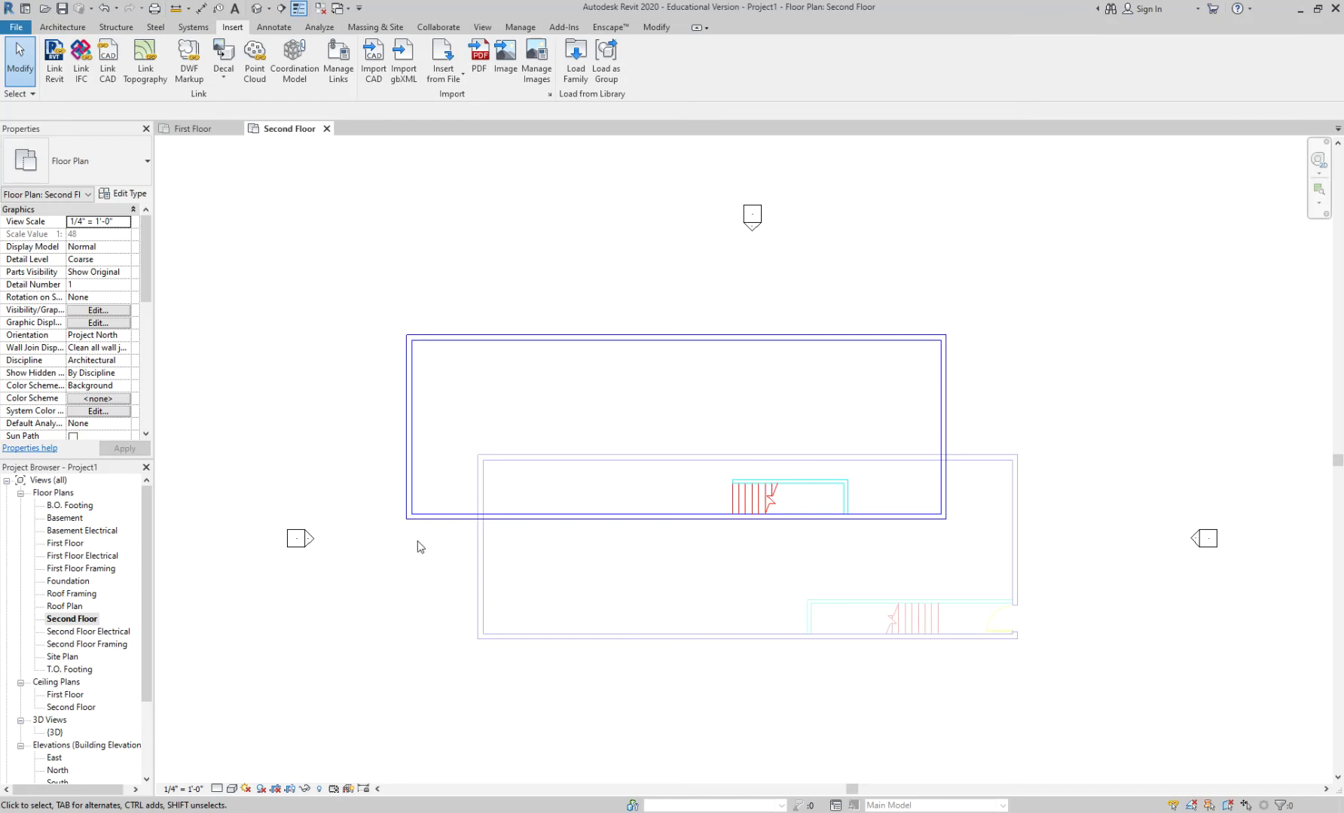
- Move the BASE PLAN 02 import from its upper-left outer corner onto the underlay's upper-left outer corner
{"action": "scroll", "coordinate": [419, 547], "scroll_direction": "up", "scroll_amount": 2}
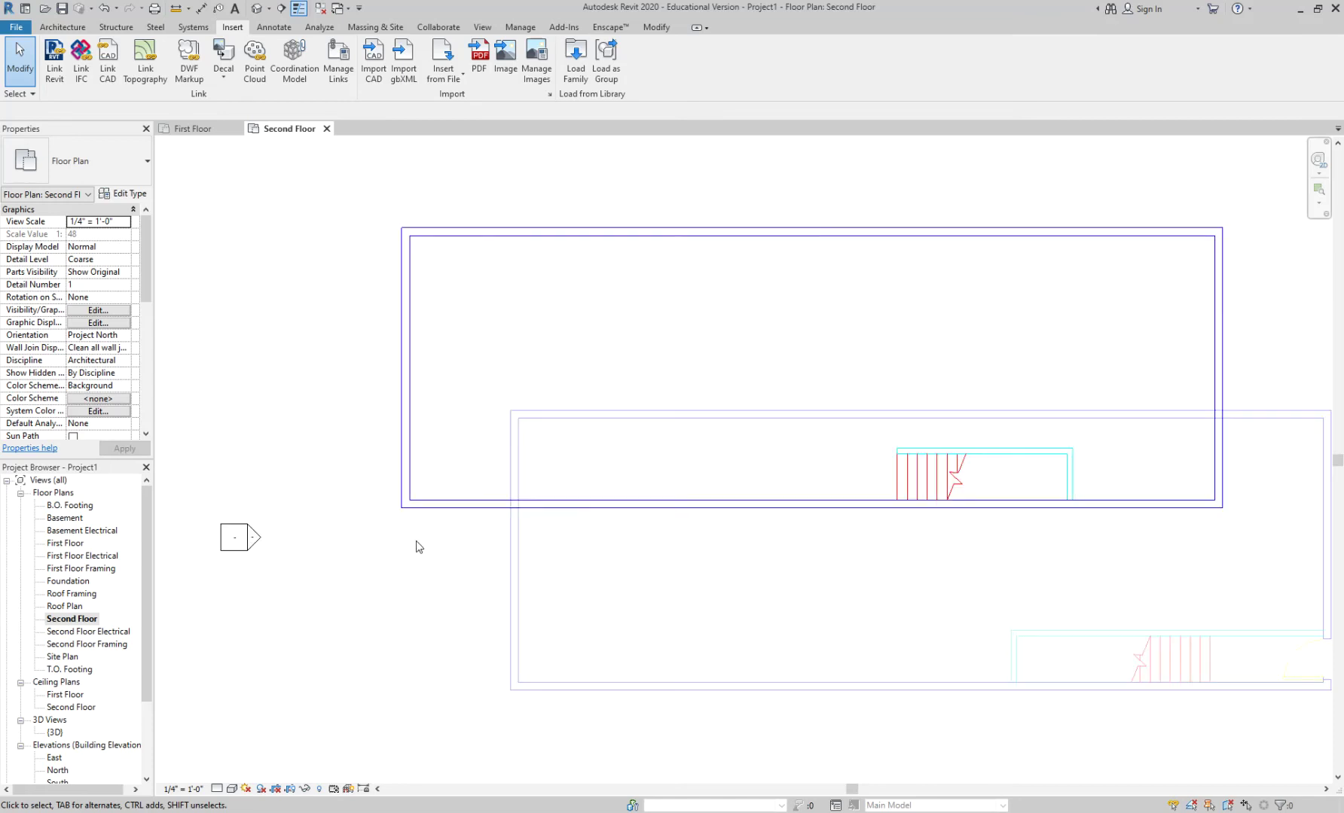
{"action": "left_click", "coordinate": [446, 508]}
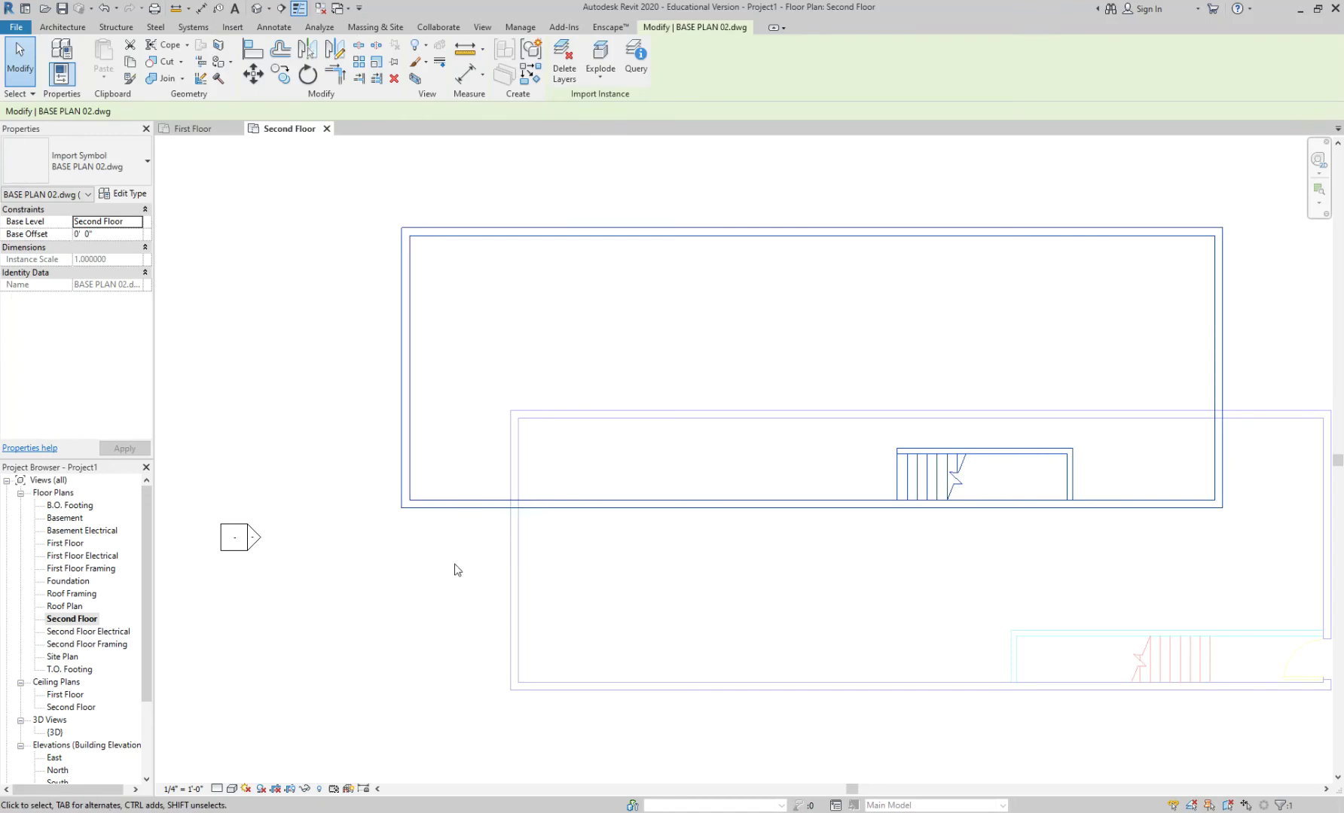
{"action": "left_click", "coordinate": [255, 73]}
{"action": "scroll", "coordinate": [424, 536], "scroll_direction": "up", "scroll_amount": 3}
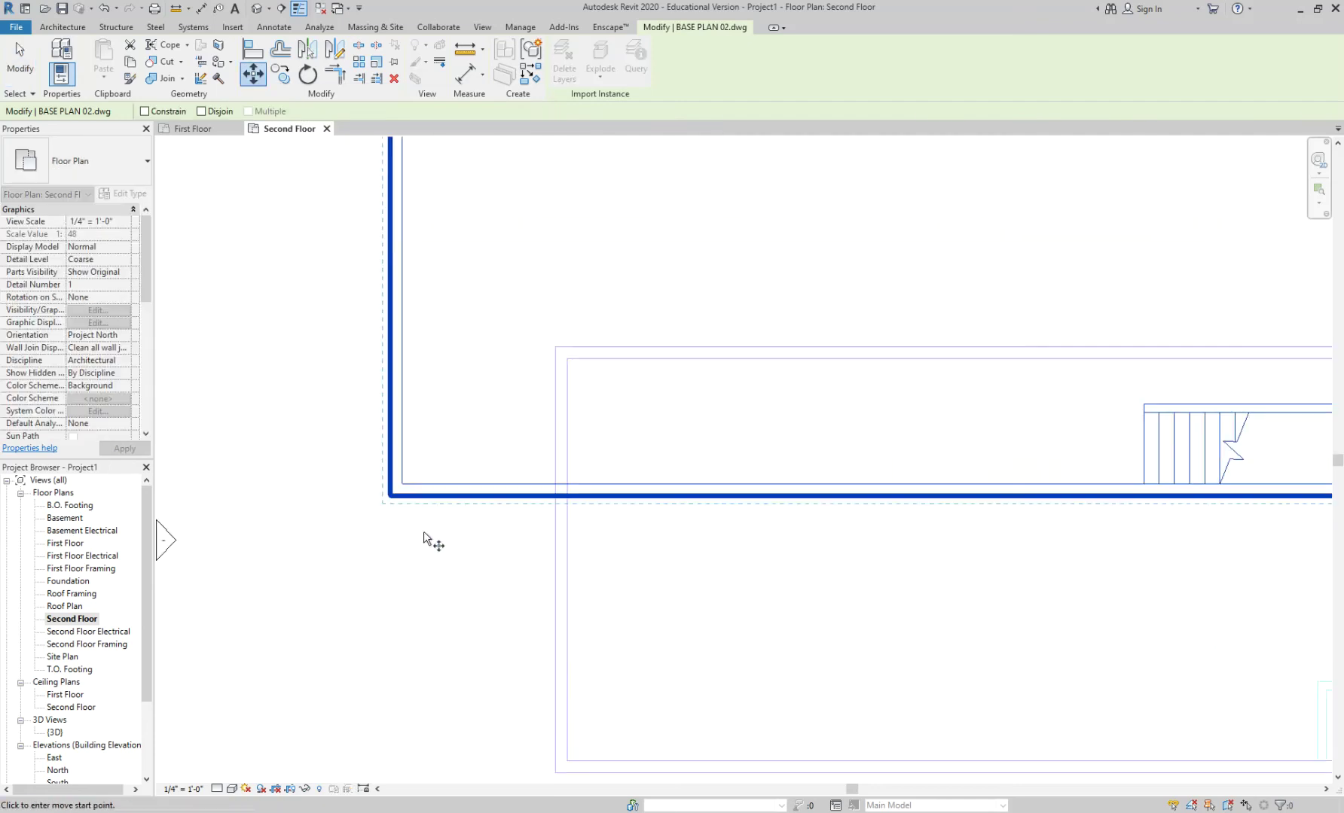
{"action": "scroll", "coordinate": [424, 536], "scroll_direction": "up", "scroll_amount": 2}
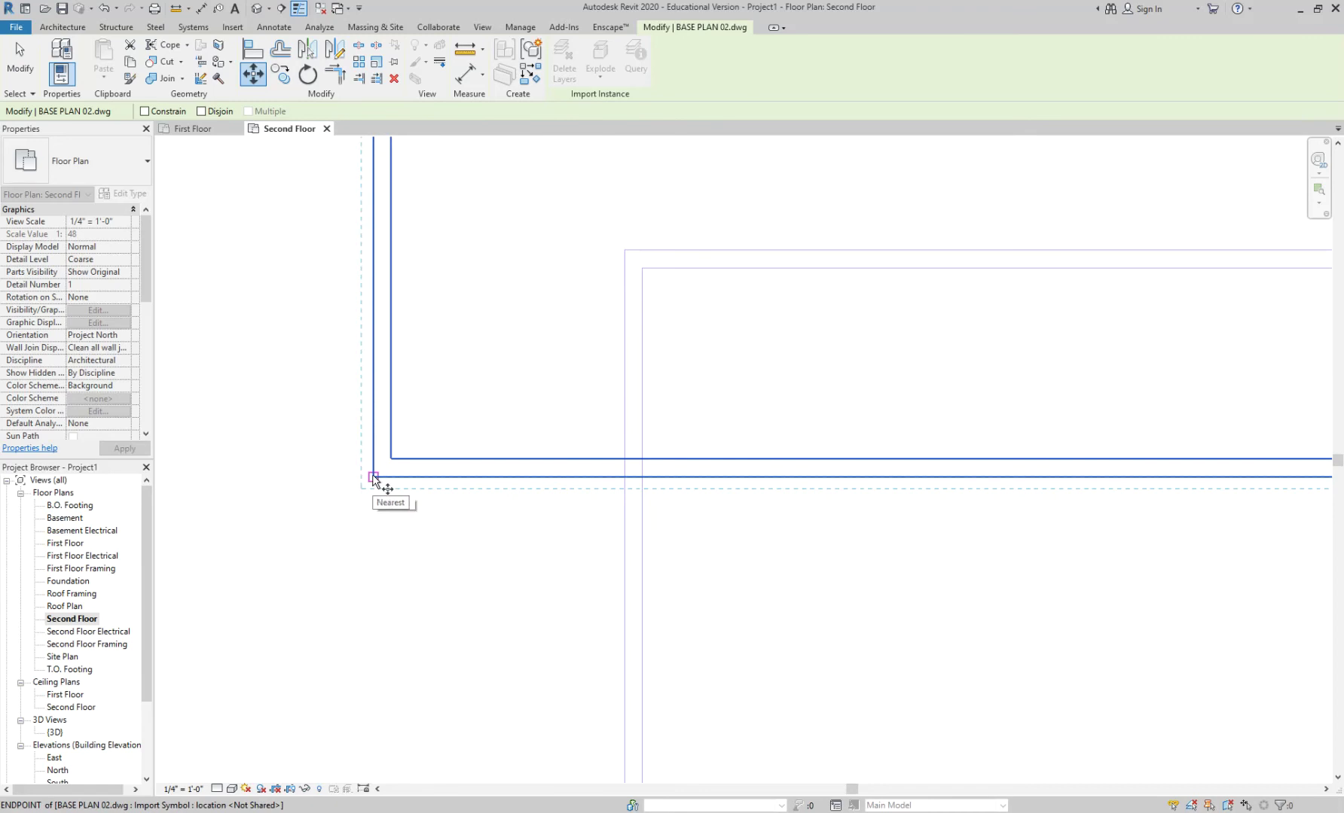
{"action": "scroll", "coordinate": [373, 478], "scroll_direction": "down", "scroll_amount": 3}
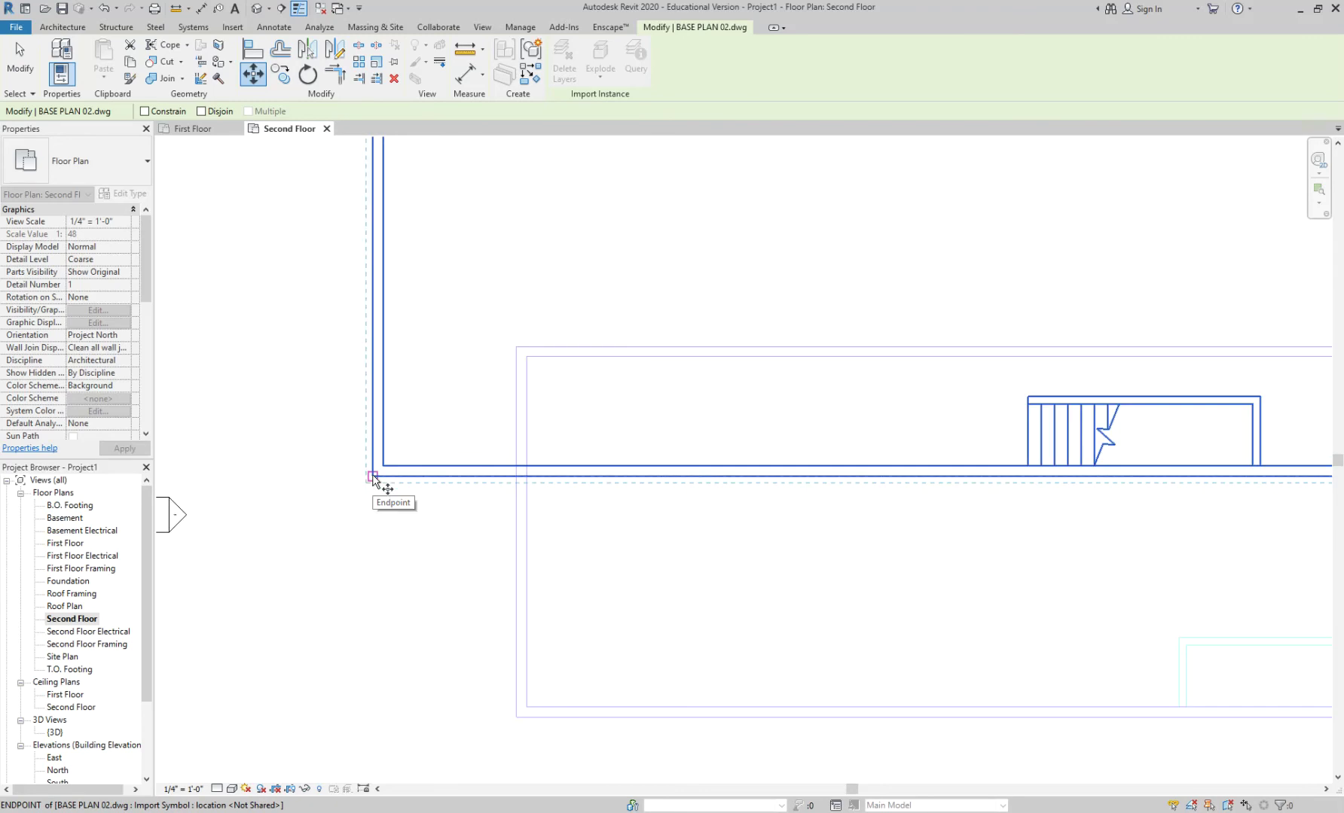
{"action": "scroll", "coordinate": [373, 477], "scroll_direction": "down", "scroll_amount": 1}
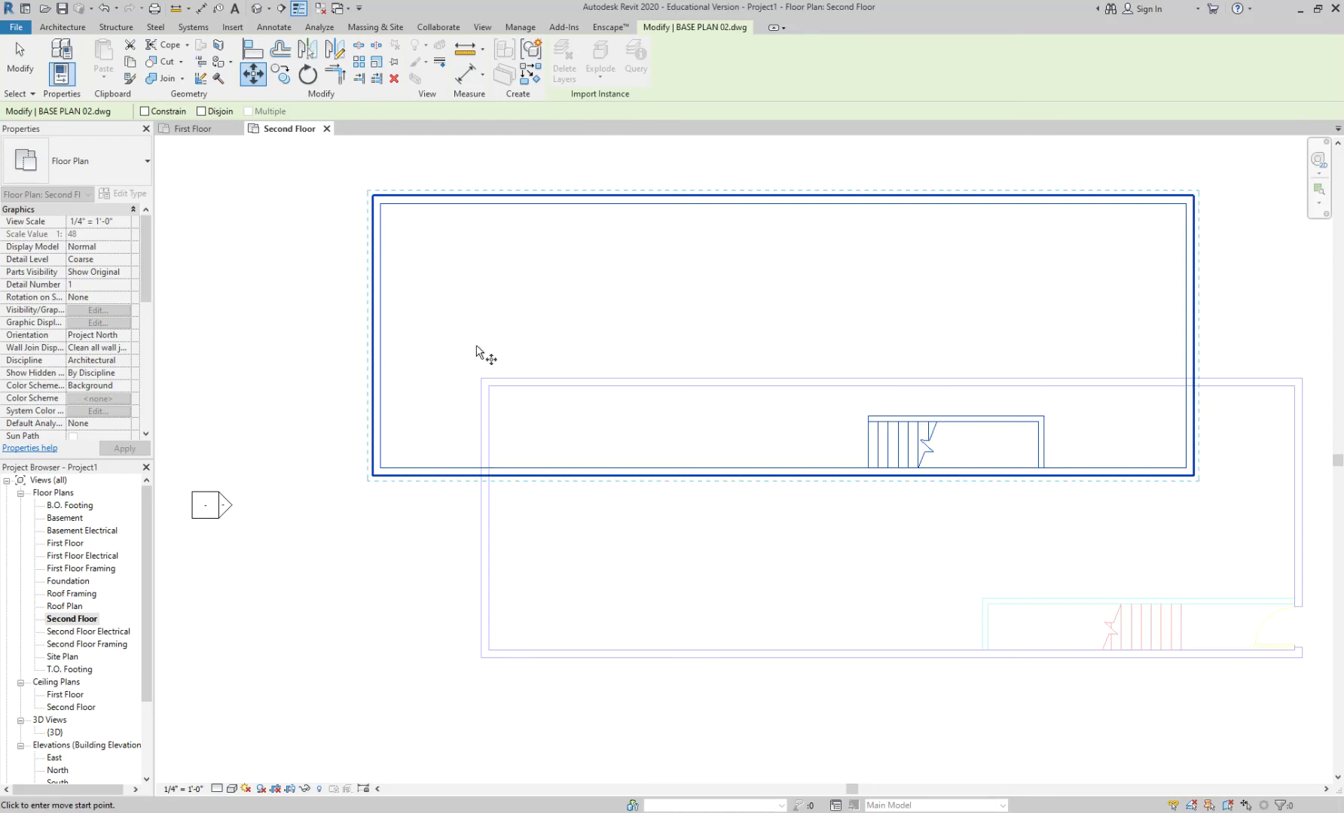
{"action": "scroll", "coordinate": [354, 198], "scroll_direction": "up", "scroll_amount": 2}
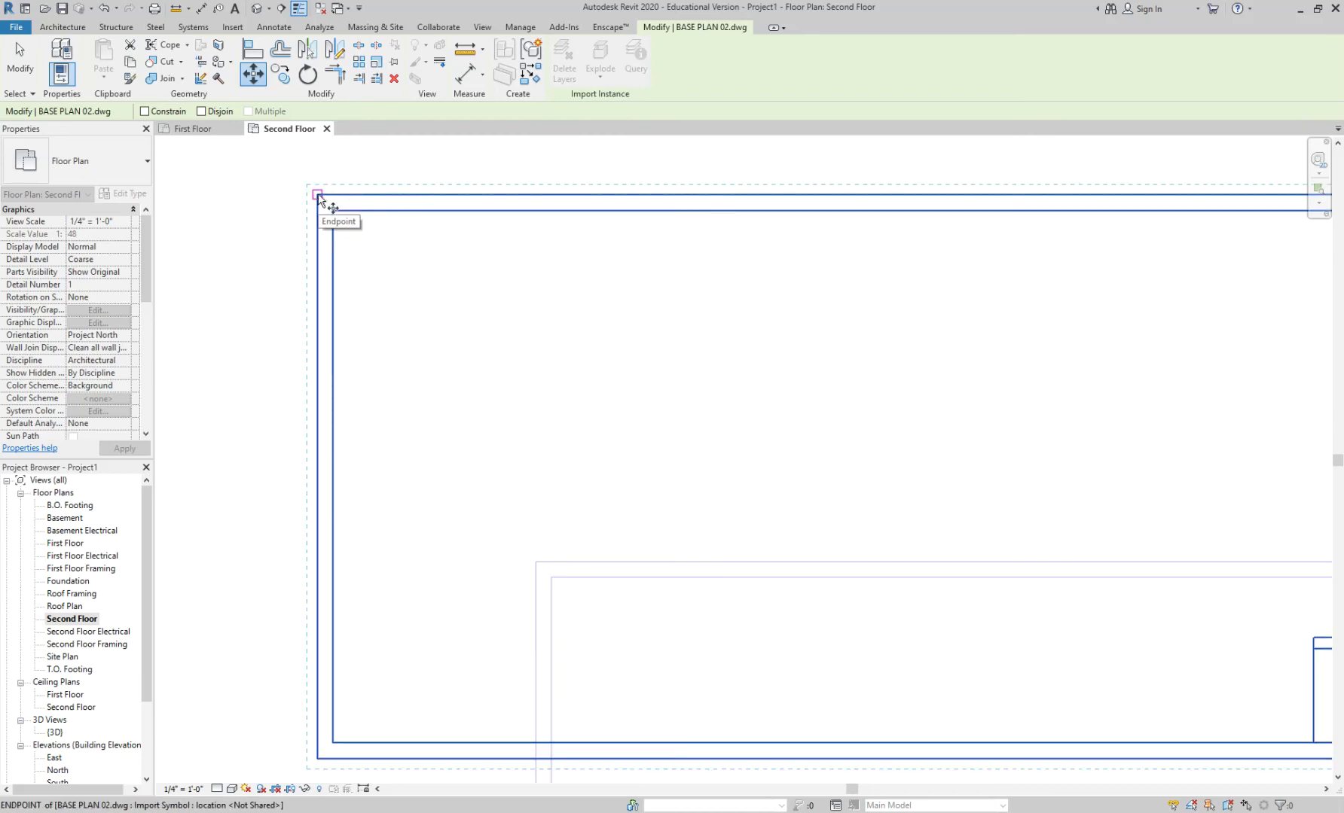
{"action": "left_click", "coordinate": [318, 195]}
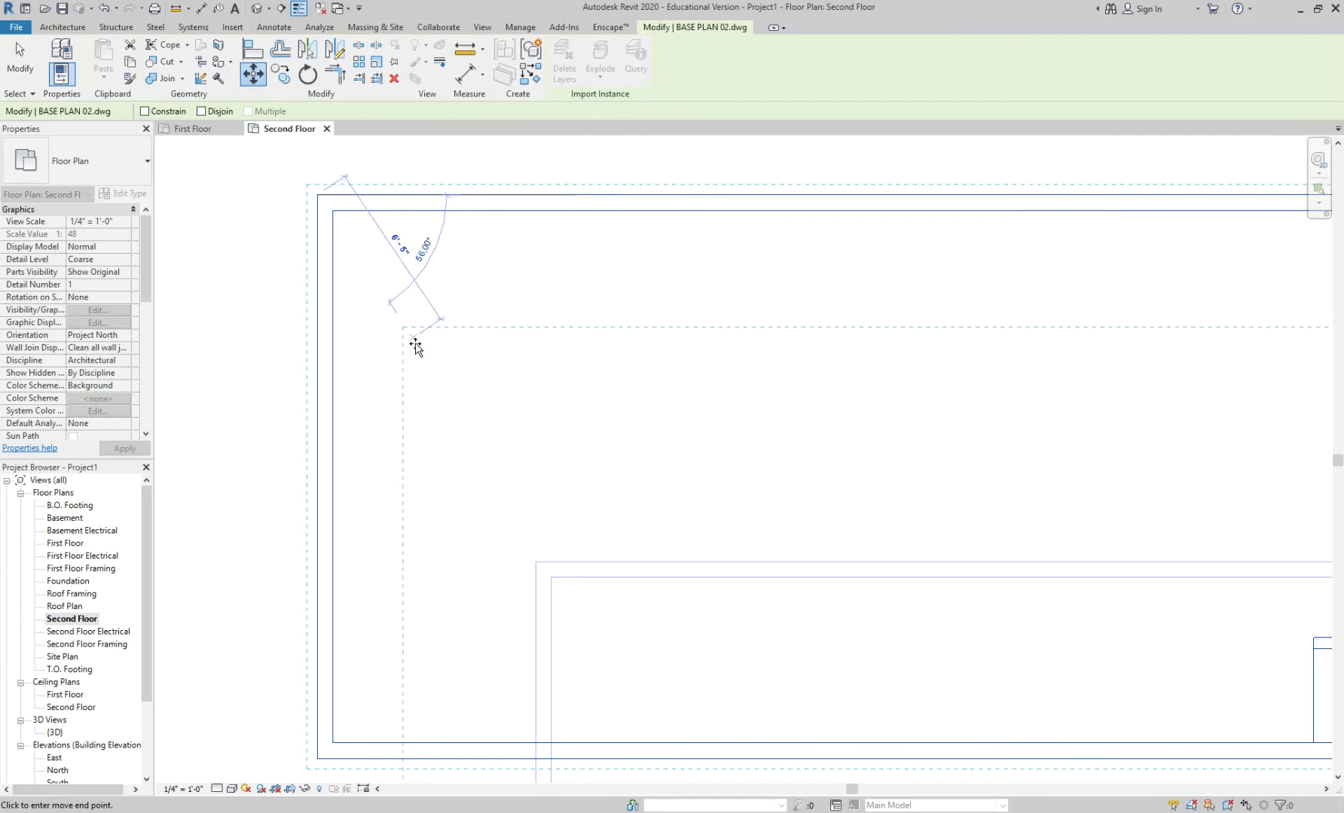
{"action": "scroll", "coordinate": [548, 496], "scroll_direction": "up", "scroll_amount": 2}
{"action": "middle_click_drag", "start_coordinate": [539, 590], "coordinate": [552, 432]}
{"action": "scroll", "coordinate": [540, 479], "scroll_direction": "up", "scroll_amount": 2}
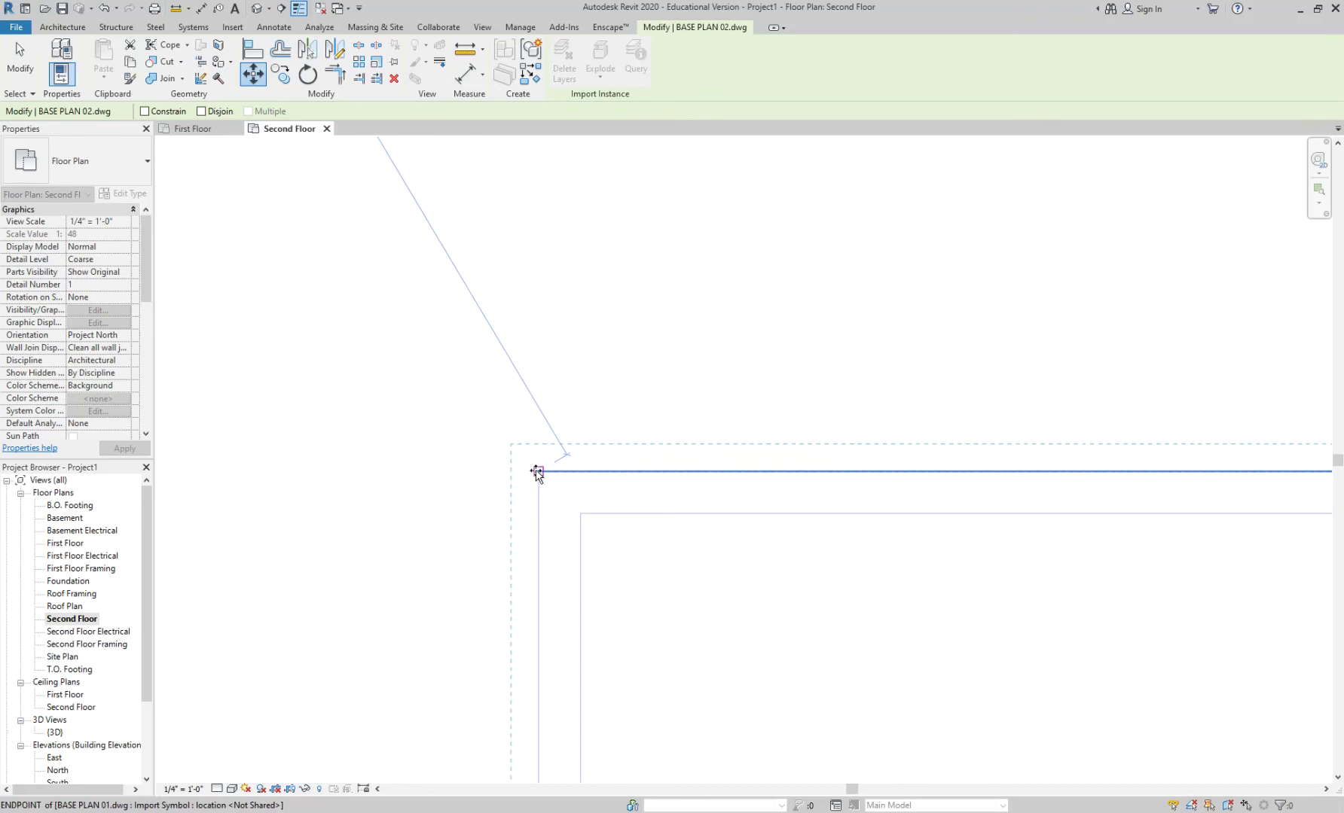
{"action": "key", "text": "Escape"}
{"action": "scroll", "coordinate": [493, 406], "scroll_direction": "down", "scroll_amount": 6}
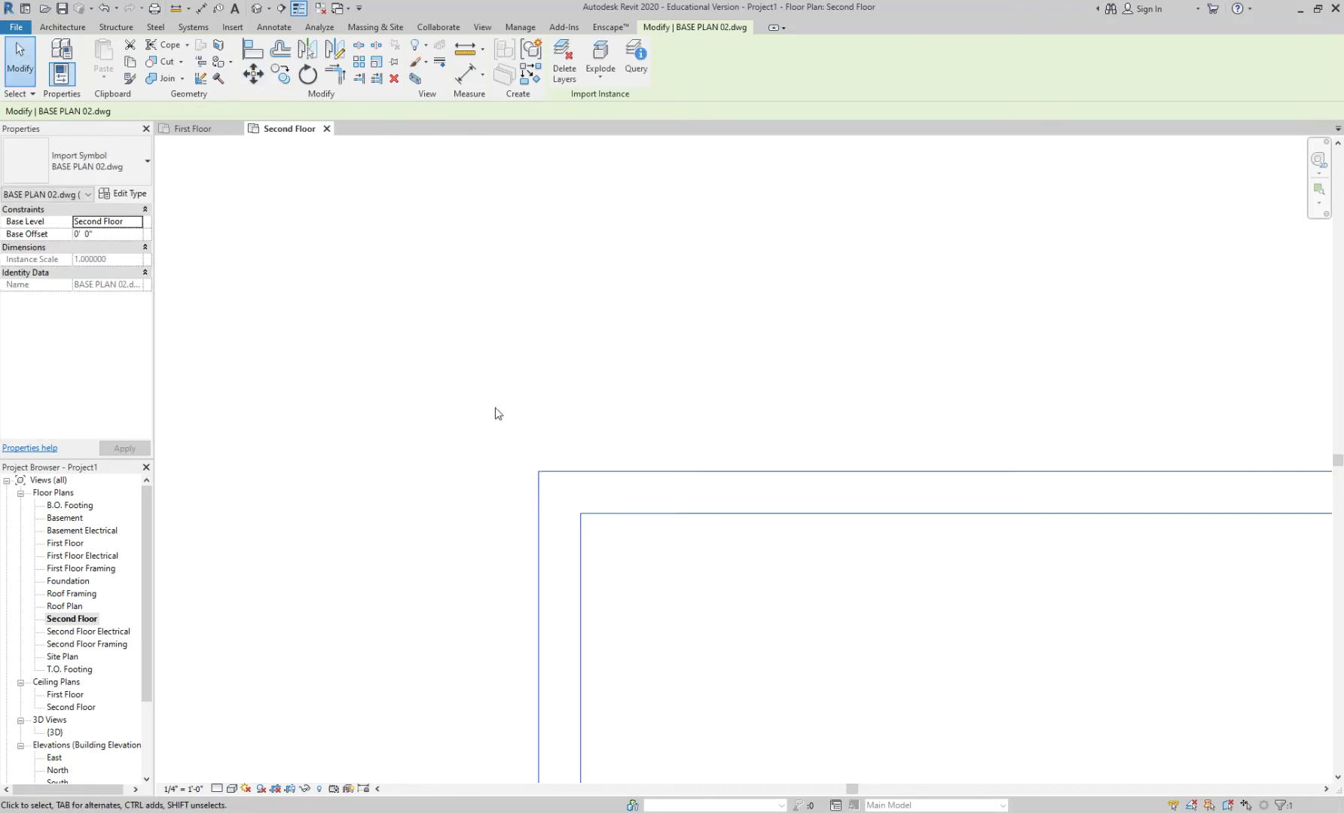
{"action": "scroll", "coordinate": [603, 566], "scroll_direction": "up", "scroll_amount": 2}
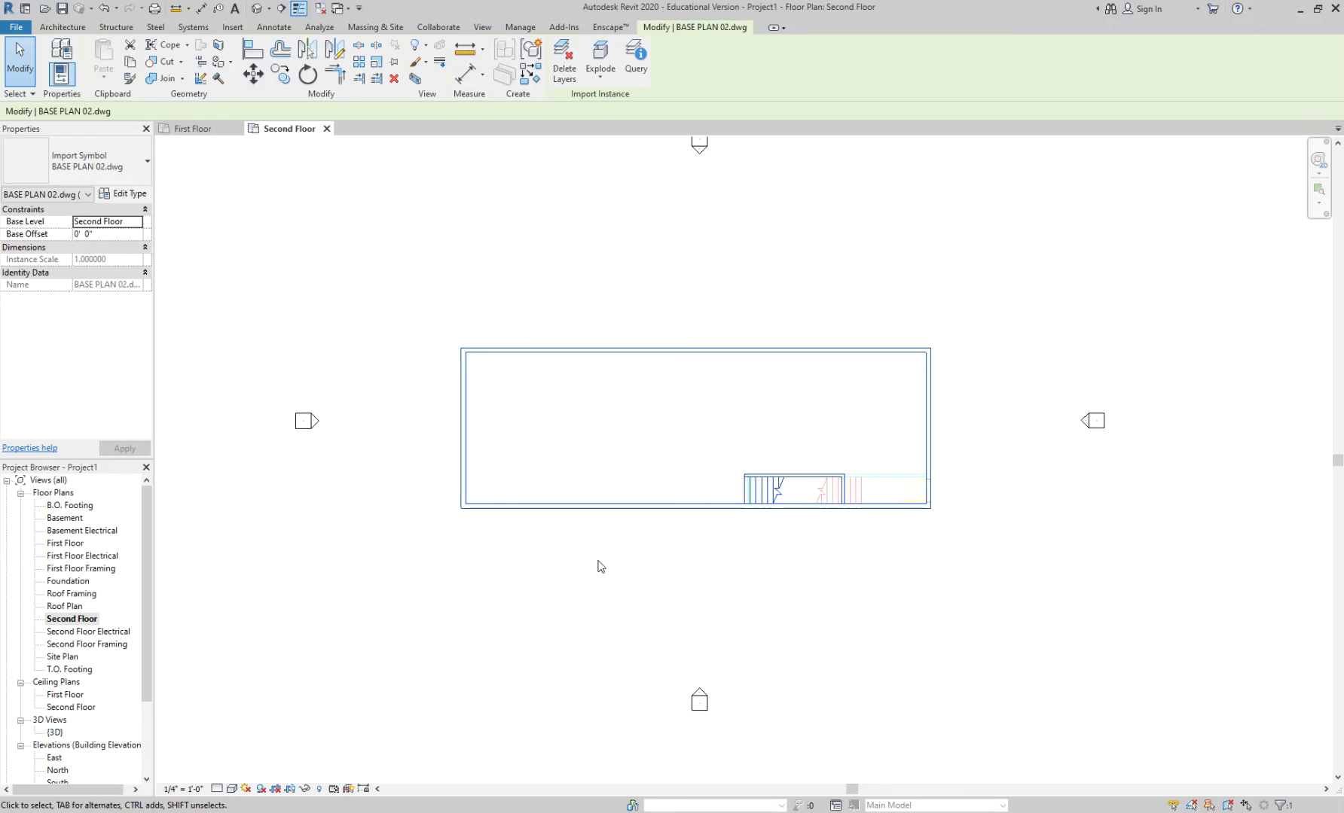
{"action": "scroll", "coordinate": [594, 563], "scroll_direction": "up", "scroll_amount": 2}
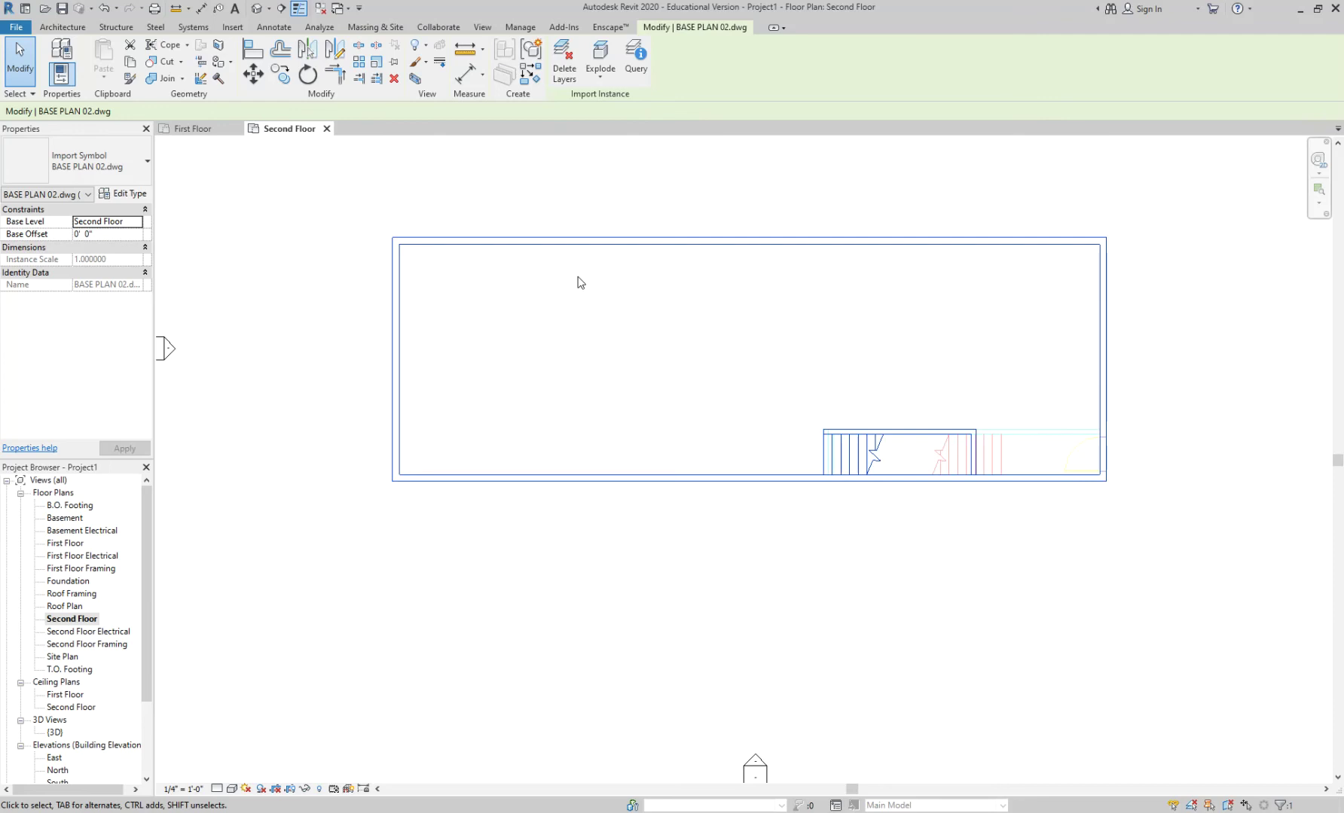
- Open the default 3D view to check the two stacked base plans, and deselect the BASE PLAN 02 import
{"action": "scroll", "coordinate": [580, 281], "scroll_direction": "up", "scroll_amount": 2}
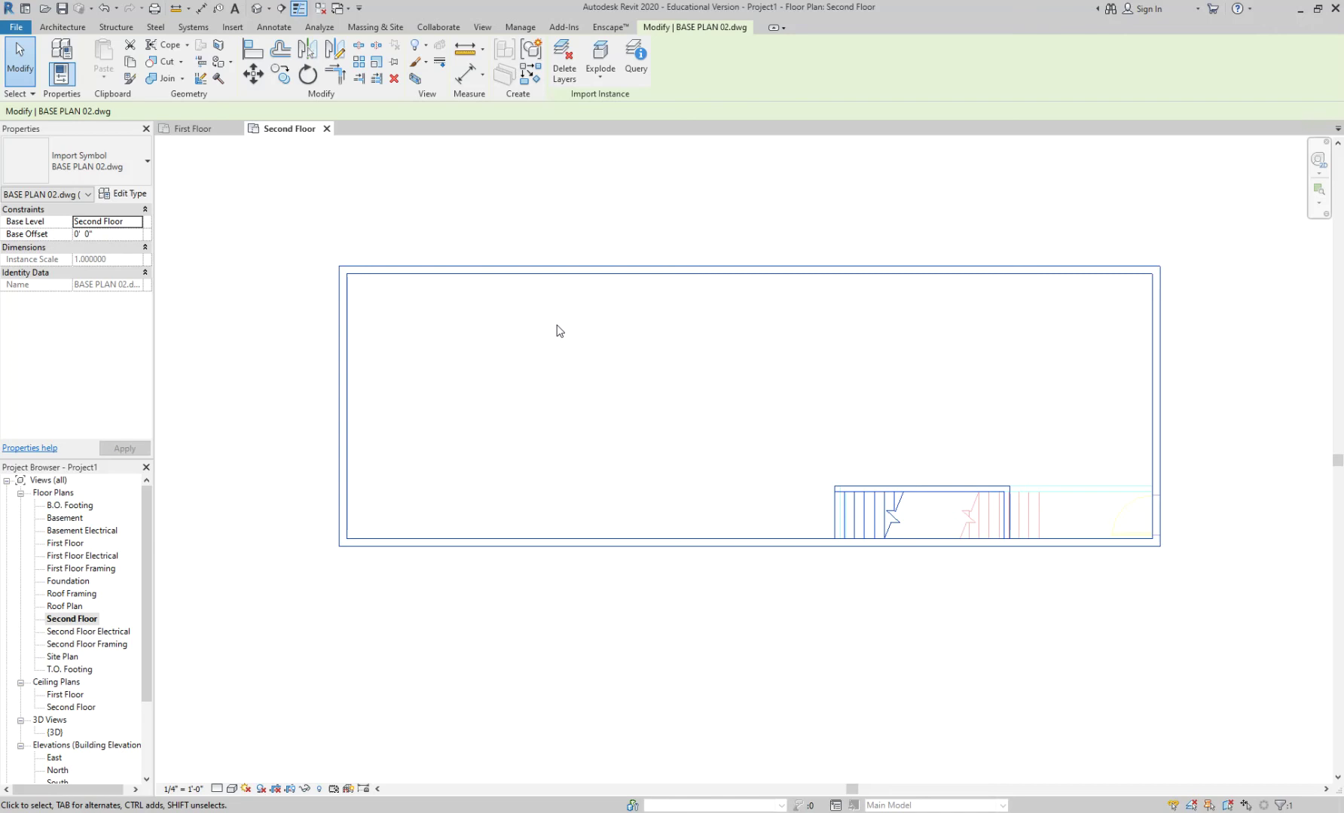
{"action": "scroll", "coordinate": [684, 362], "scroll_direction": "up", "scroll_amount": 2}
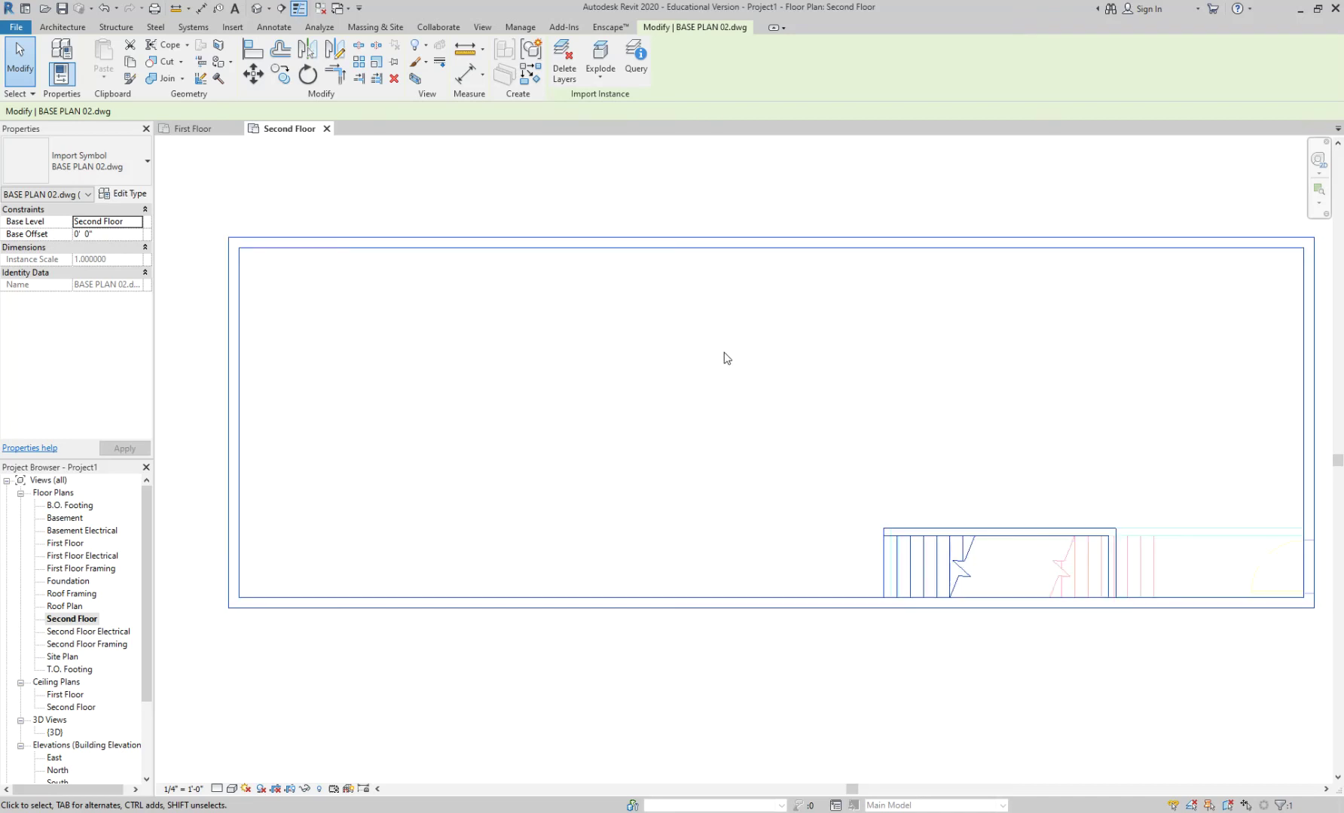
{"action": "left_click", "coordinate": [56, 733]}
{"action": "double_click", "coordinate": [57, 732]}
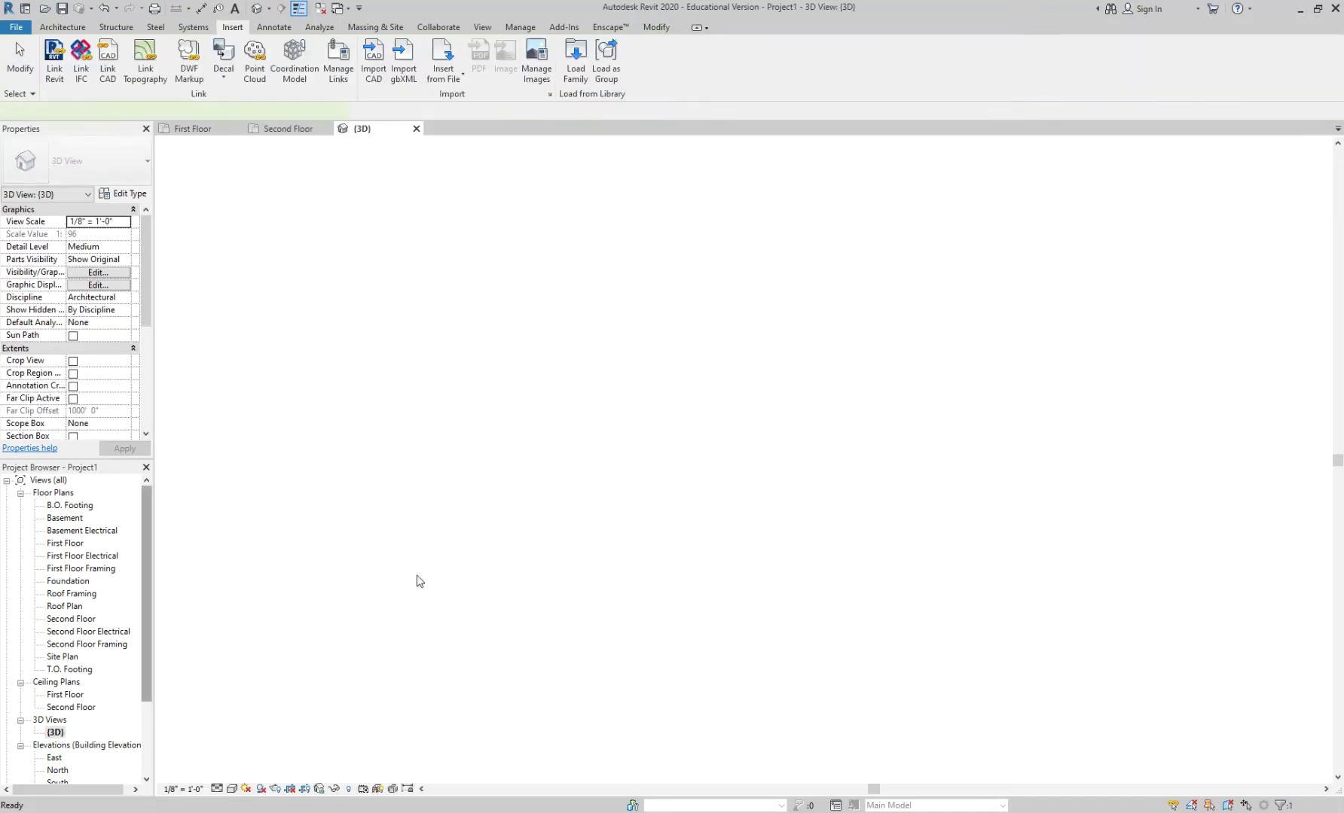
{"action": "scroll", "coordinate": [943, 519], "scroll_direction": "up", "scroll_amount": 2}
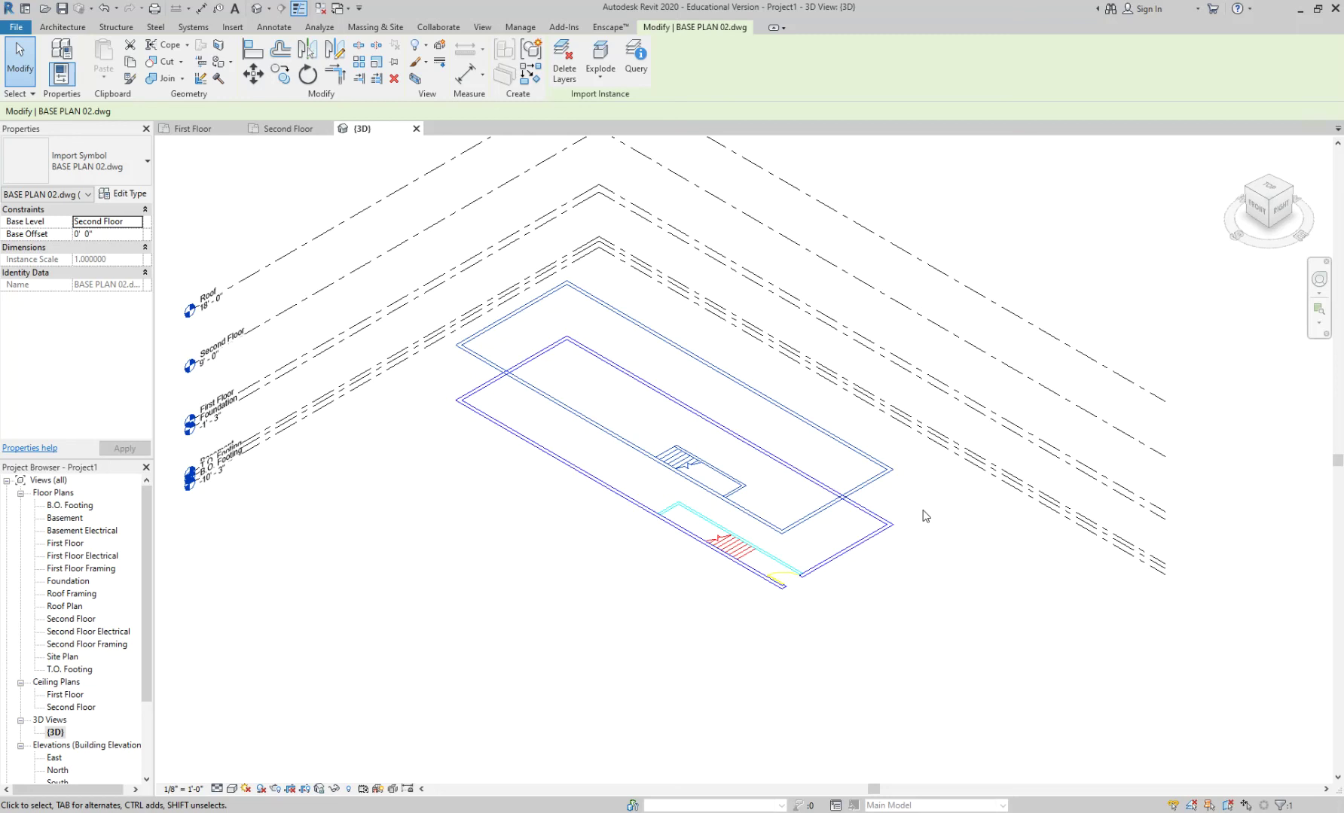
{"action": "left_click", "coordinate": [954, 555]}
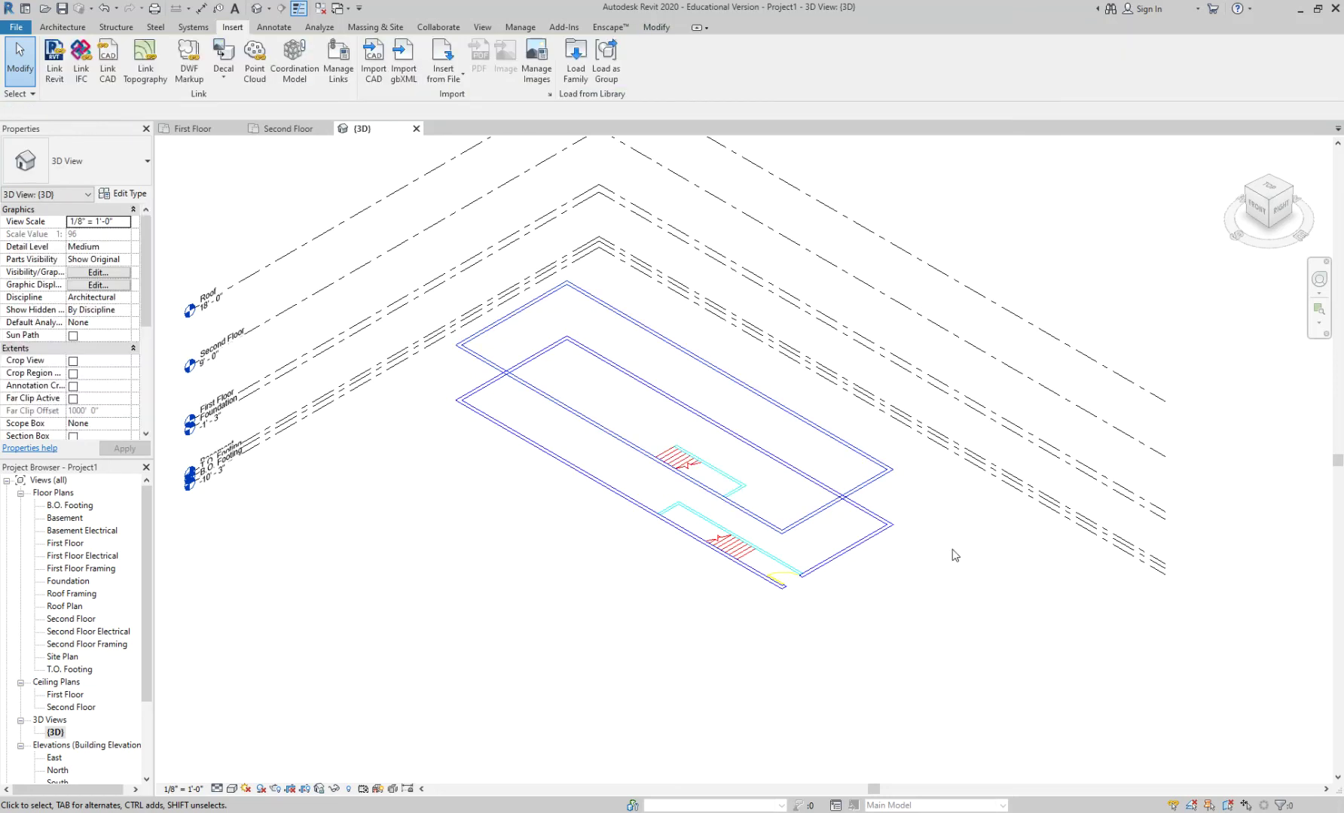
- Tile the 3D, Second Floor and First Floor views, frame the plans in each, and make First Floor the active view
{"action": "key", "text": "w"}
{"action": "key", "text": "t"}
{"action": "left_click", "coordinate": [902, 516]}
{"action": "scroll", "coordinate": [902, 517], "scroll_direction": "down", "scroll_amount": 3}
{"action": "middle_click_drag", "start_coordinate": [1070, 537], "coordinate": [985, 560]}
{"action": "scroll", "coordinate": [985, 560], "scroll_direction": "up", "scroll_amount": 3}
{"action": "left_click", "coordinate": [425, 245]}
{"action": "scroll", "coordinate": [669, 381], "scroll_direction": "up", "scroll_amount": 1}
{"action": "middle_click_drag", "start_coordinate": [669, 382], "coordinate": [454, 258]}
{"action": "left_click", "coordinate": [422, 540]}
{"action": "scroll", "coordinate": [423, 540], "scroll_direction": "down", "scroll_amount": 3}
{"action": "middle_click_drag", "start_coordinate": [512, 550], "coordinate": [392, 551]}
{"action": "scroll", "coordinate": [392, 546], "scroll_direction": "down", "scroll_amount": 1}
{"action": "scroll", "coordinate": [398, 393], "scroll_direction": "down", "scroll_amount": 2}
{"action": "left_click", "coordinate": [929, 378]}
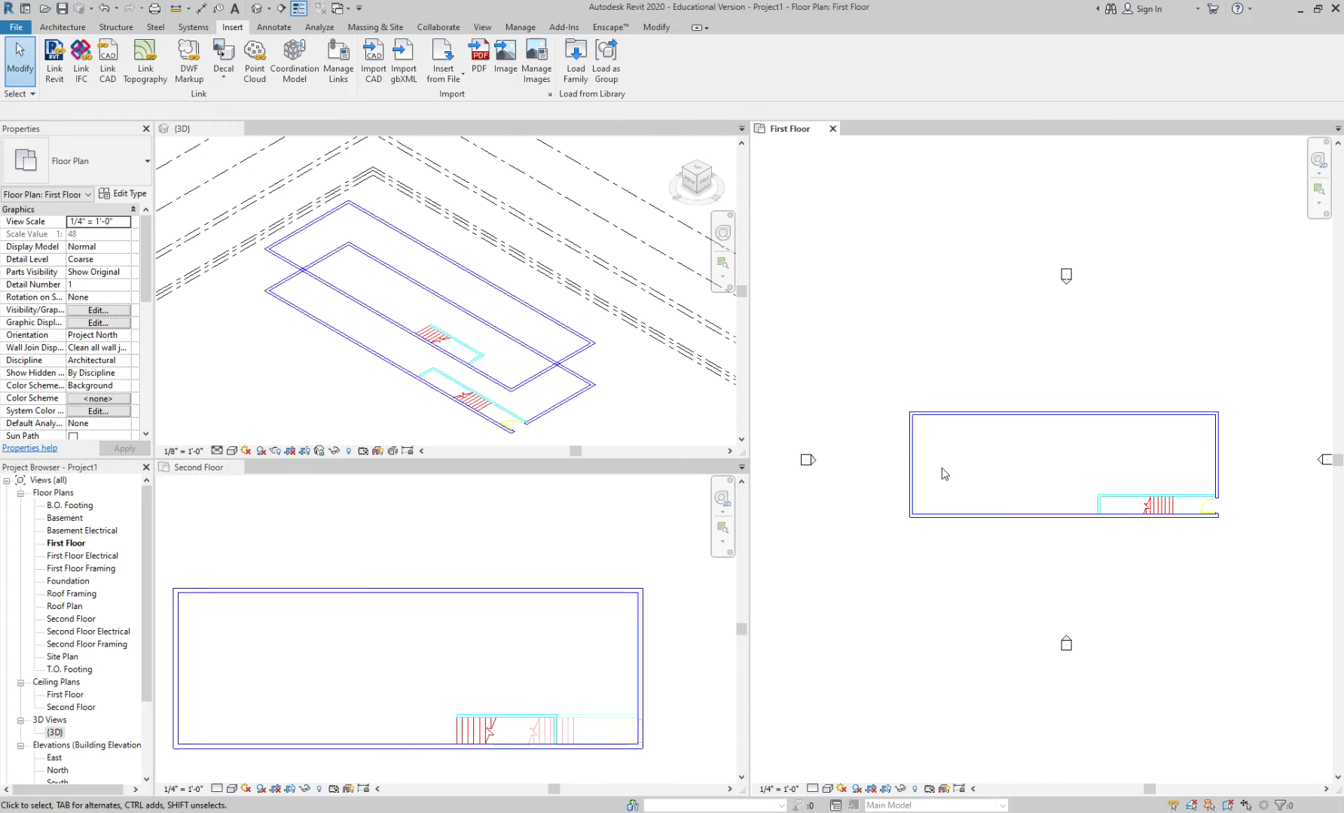
{"action": "scroll", "coordinate": [946, 473], "scroll_direction": "up", "scroll_amount": 3}
{"action": "scroll", "coordinate": [941, 452], "scroll_direction": "down", "scroll_amount": 3}
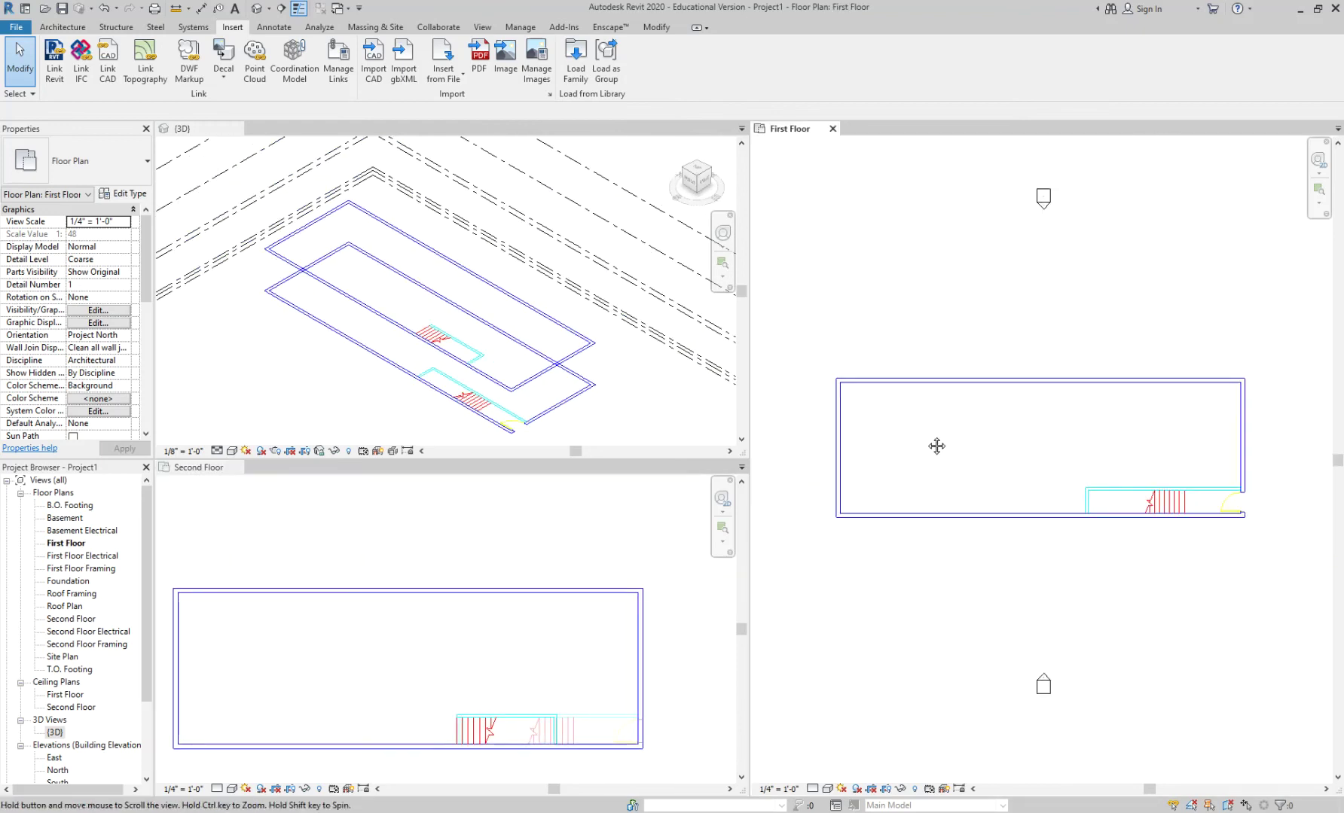
{"action": "scroll", "coordinate": [902, 442], "scroll_direction": "up", "scroll_amount": 1}
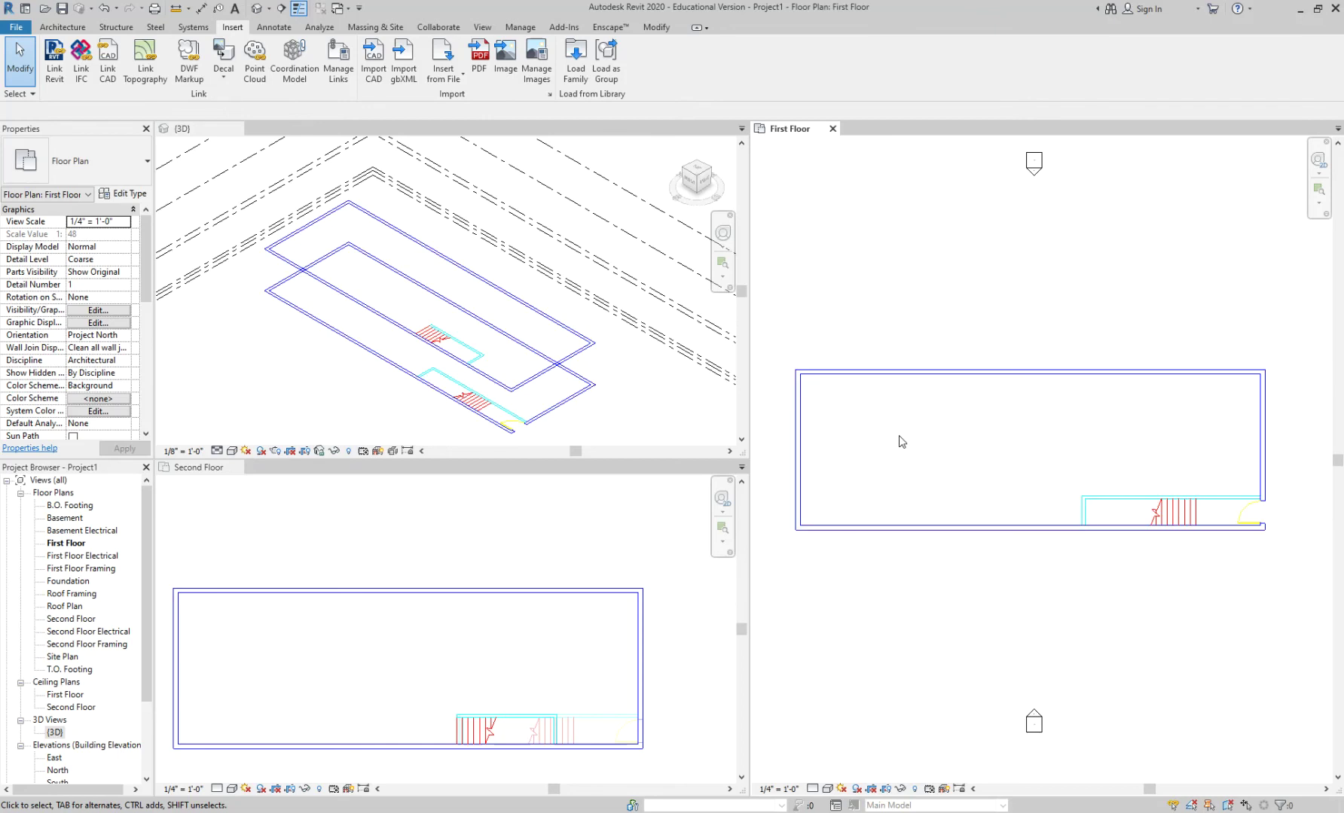
{"action": "scroll", "coordinate": [901, 441], "scroll_direction": "up", "scroll_amount": 1}
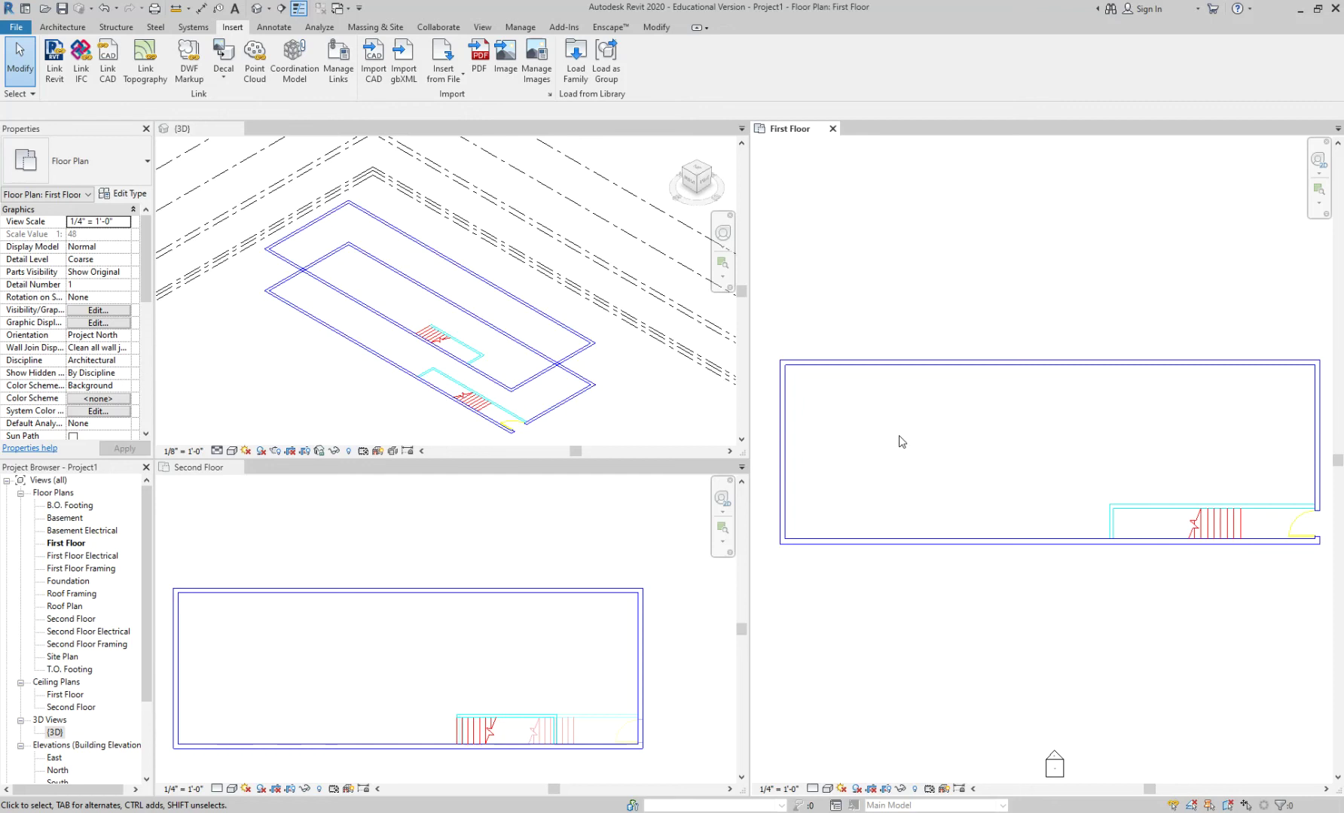
{"action": "scroll", "coordinate": [814, 389], "scroll_direction": "up", "scroll_amount": 1}
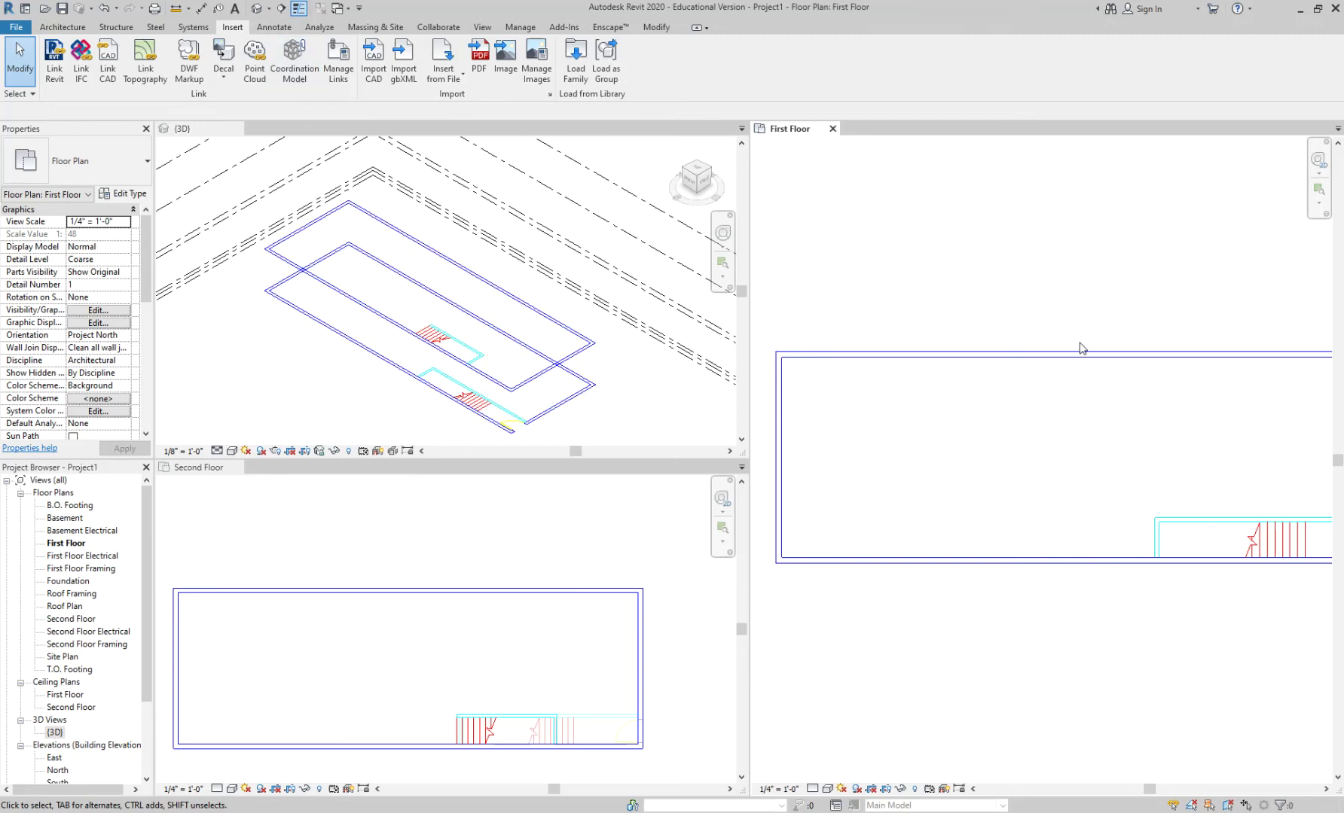
{"action": "key", "text": "w"}
{"action": "key", "text": "a"}
{"action": "scroll", "coordinate": [783, 361], "scroll_direction": "up", "scroll_amount": 3}
{"action": "left_click", "coordinate": [783, 352]}
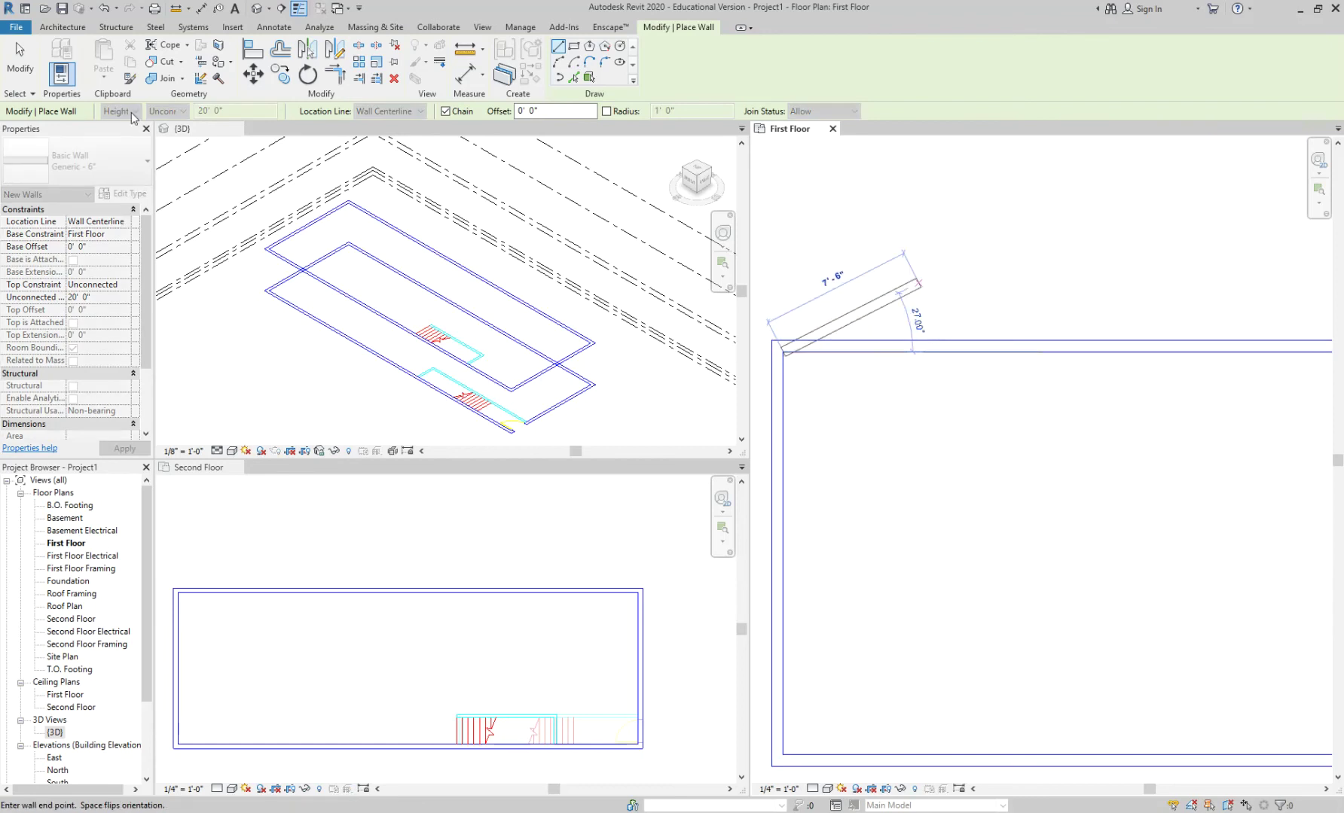
{"action": "key", "text": "Escape"}
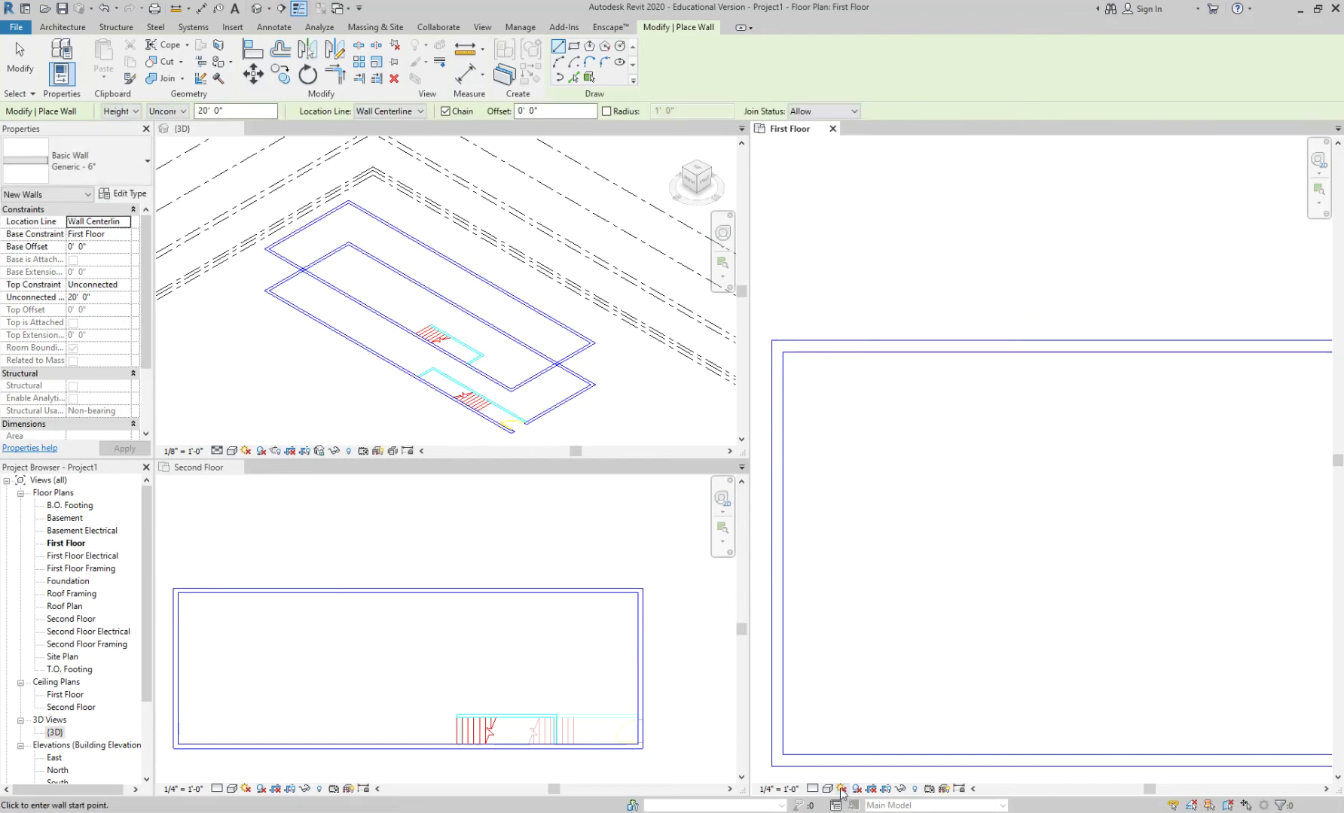
{"action": "left_click", "coordinate": [813, 789]}
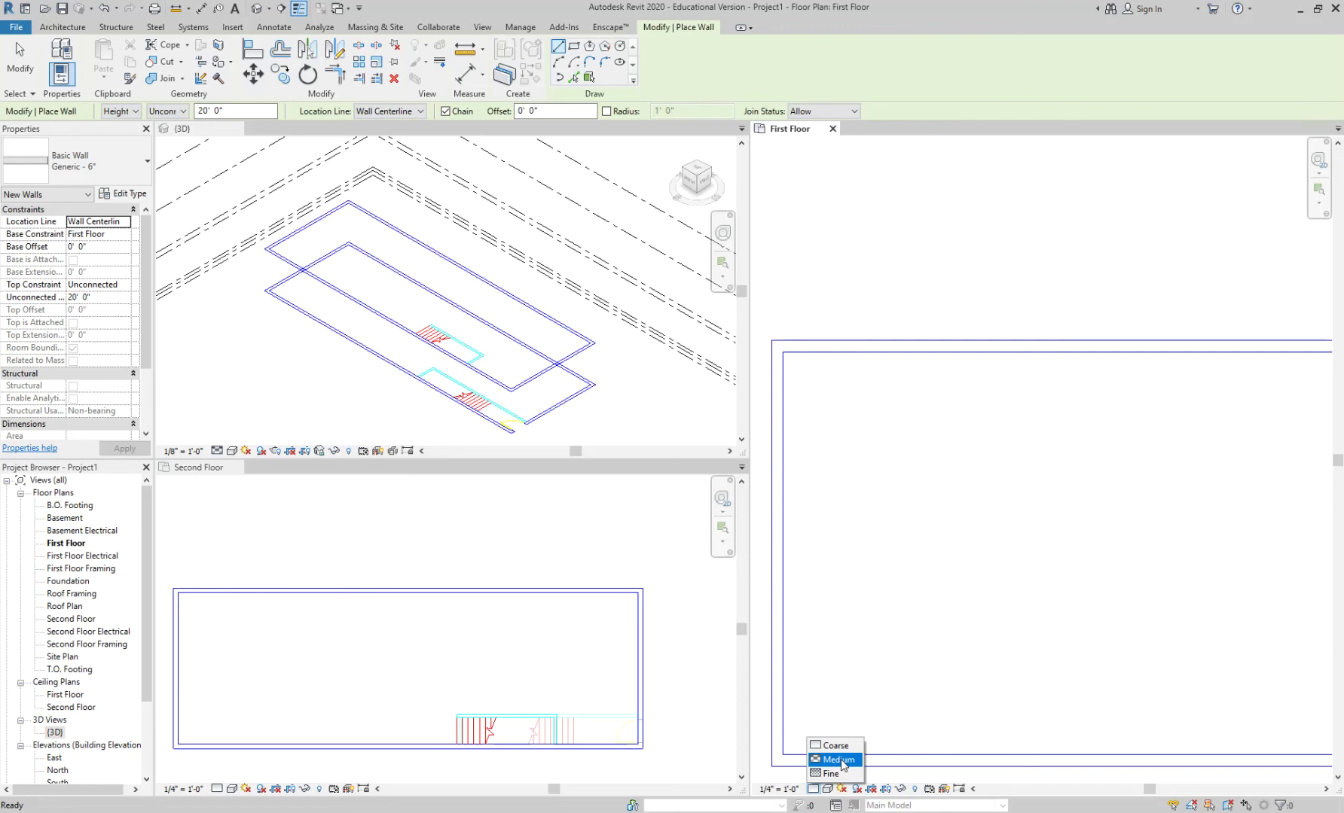
{"action": "key", "text": "Escape"}
{"action": "key", "text": "Escape"}
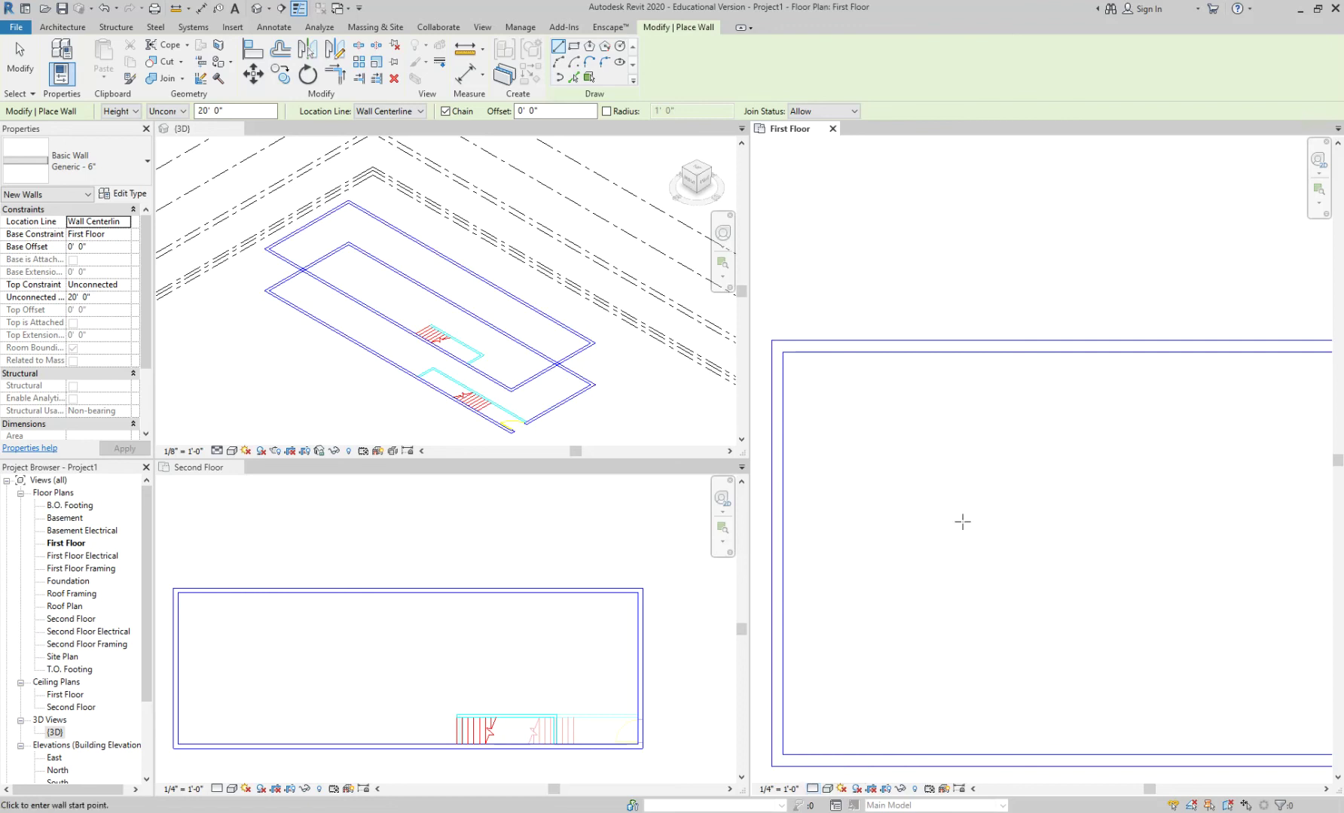
{"action": "scroll", "coordinate": [850, 399], "scroll_direction": "down", "scroll_amount": 2}
{"action": "middle_click_drag", "start_coordinate": [904, 410], "coordinate": [857, 403]}
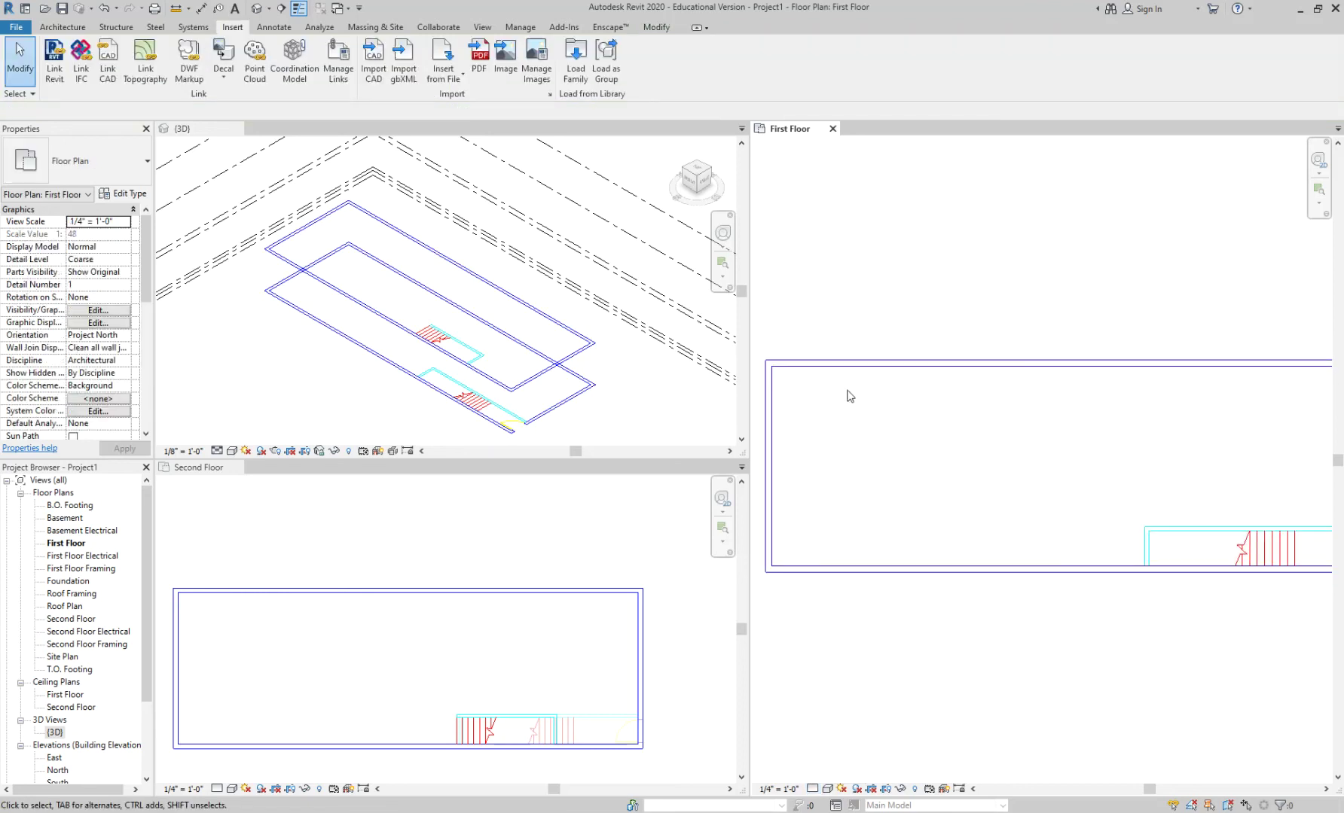
{"action": "scroll", "coordinate": [852, 397], "scroll_direction": "up", "scroll_amount": 5}
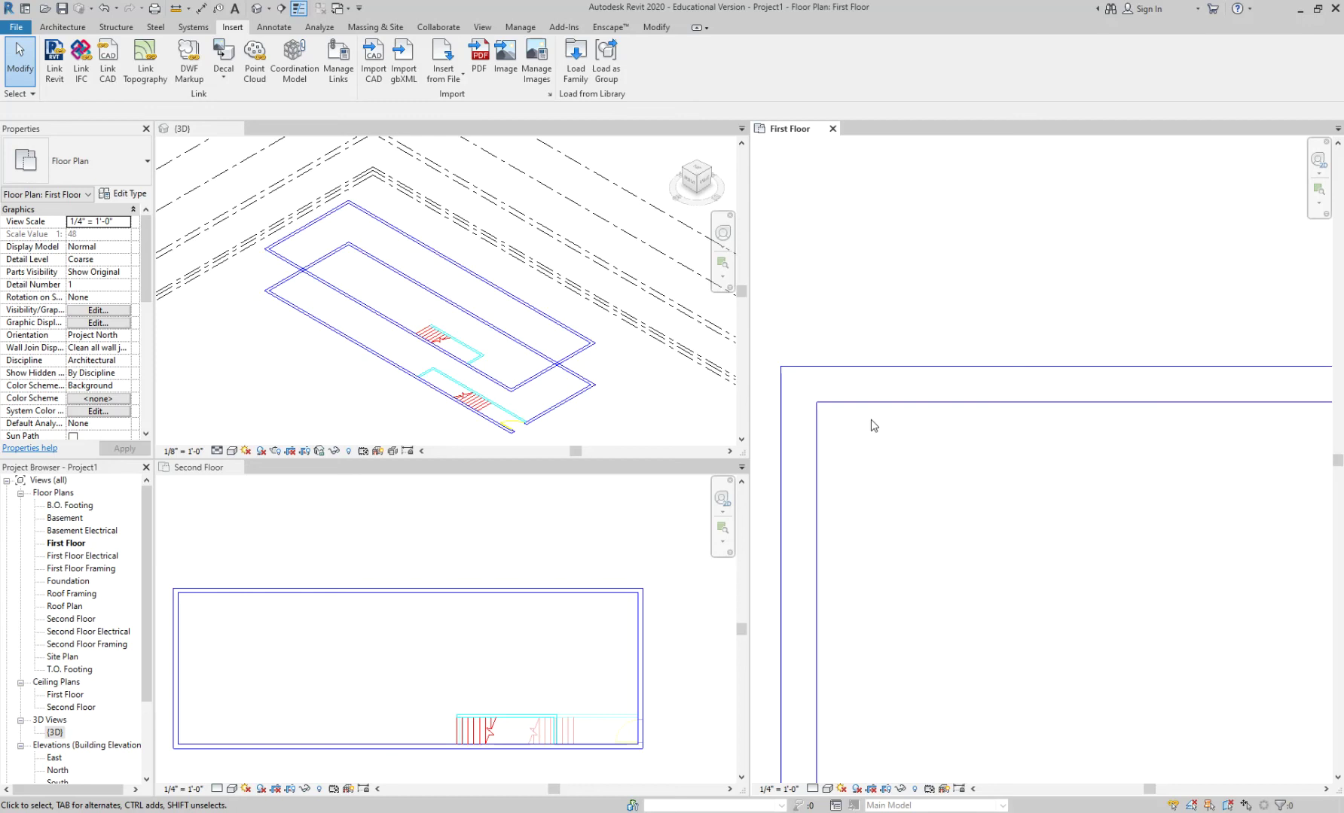
{"action": "scroll", "coordinate": [873, 426], "scroll_direction": "down", "scroll_amount": 2}
{"action": "scroll", "coordinate": [871, 425], "scroll_direction": "down", "scroll_amount": 3}
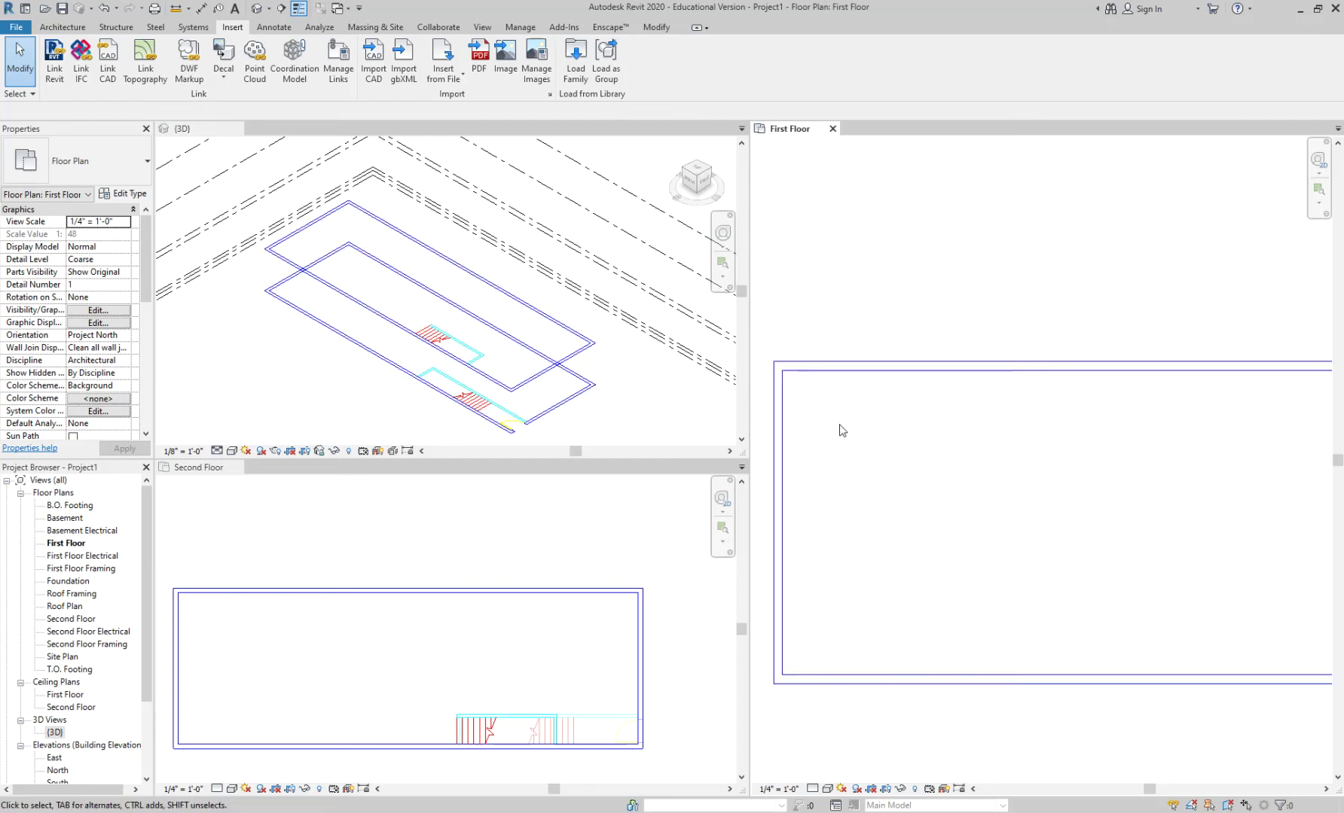
- Measure the thickness of the upper exterior wall in the First Floor plan with an aligned dimension, and delete that dimension
{"action": "left_click", "coordinate": [60, 27]}
{"action": "middle_click_drag", "start_coordinate": [859, 433], "coordinate": [882, 445]}
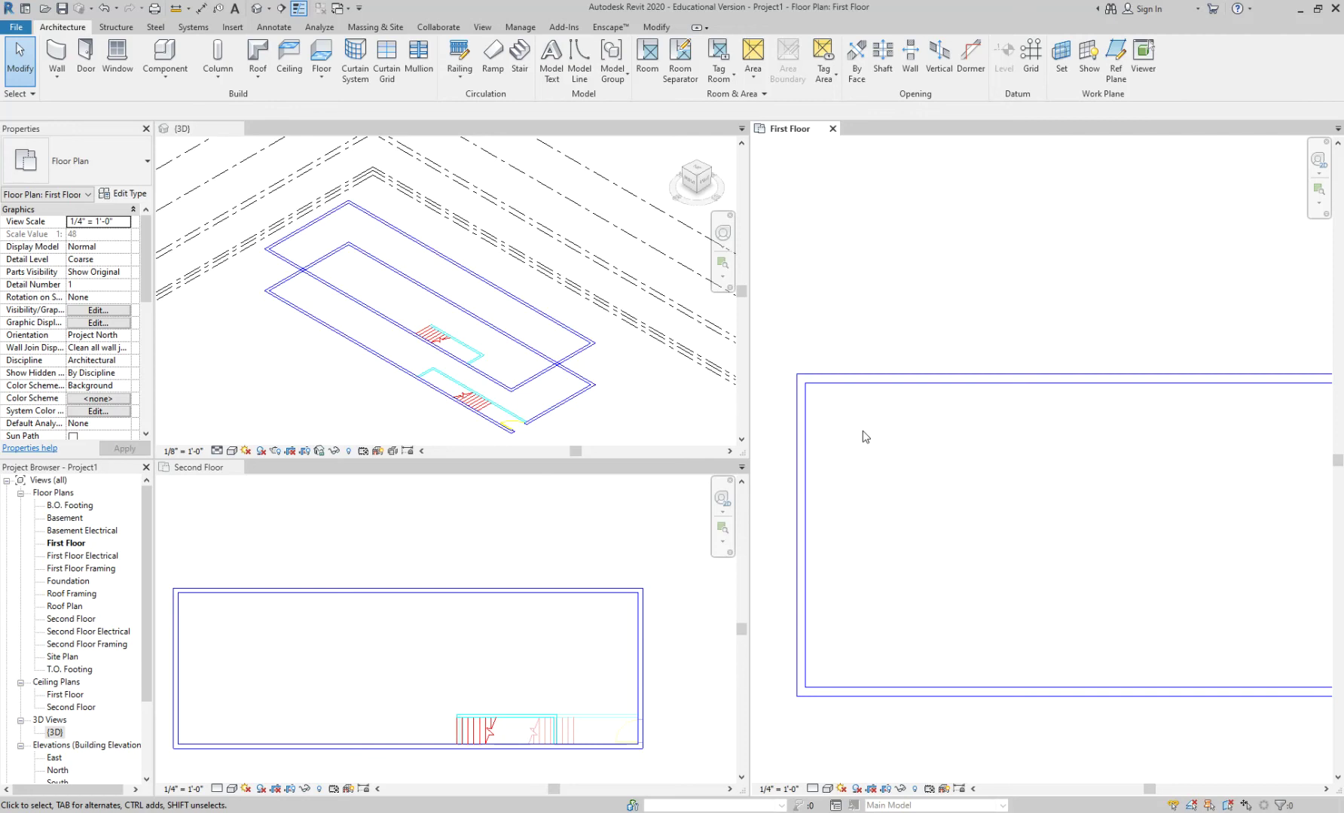
{"action": "scroll", "coordinate": [904, 444], "scroll_direction": "up", "scroll_amount": 3}
{"action": "key", "text": "d"}
{"action": "key", "text": "i"}
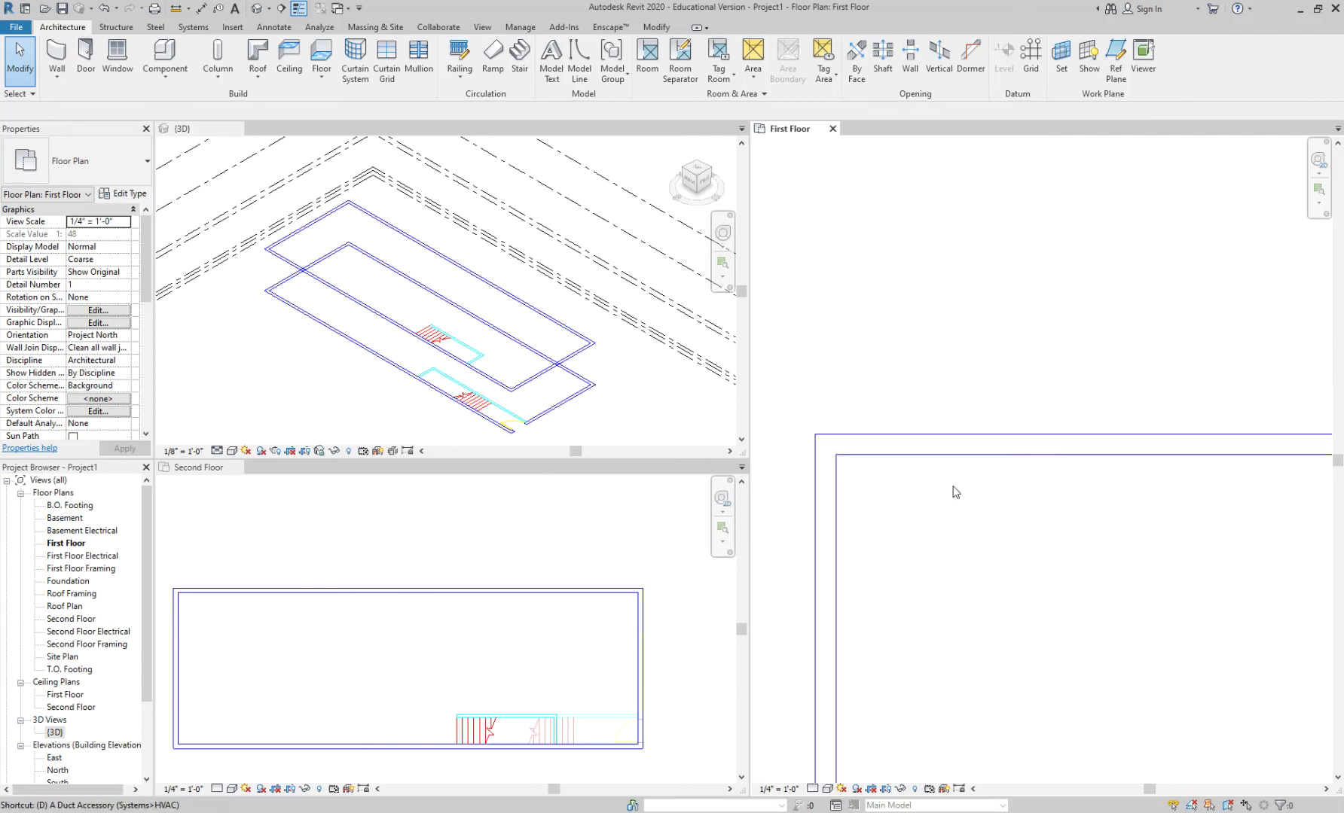
{"action": "left_click", "coordinate": [932, 454]}
{"action": "left_click", "coordinate": [936, 435]}
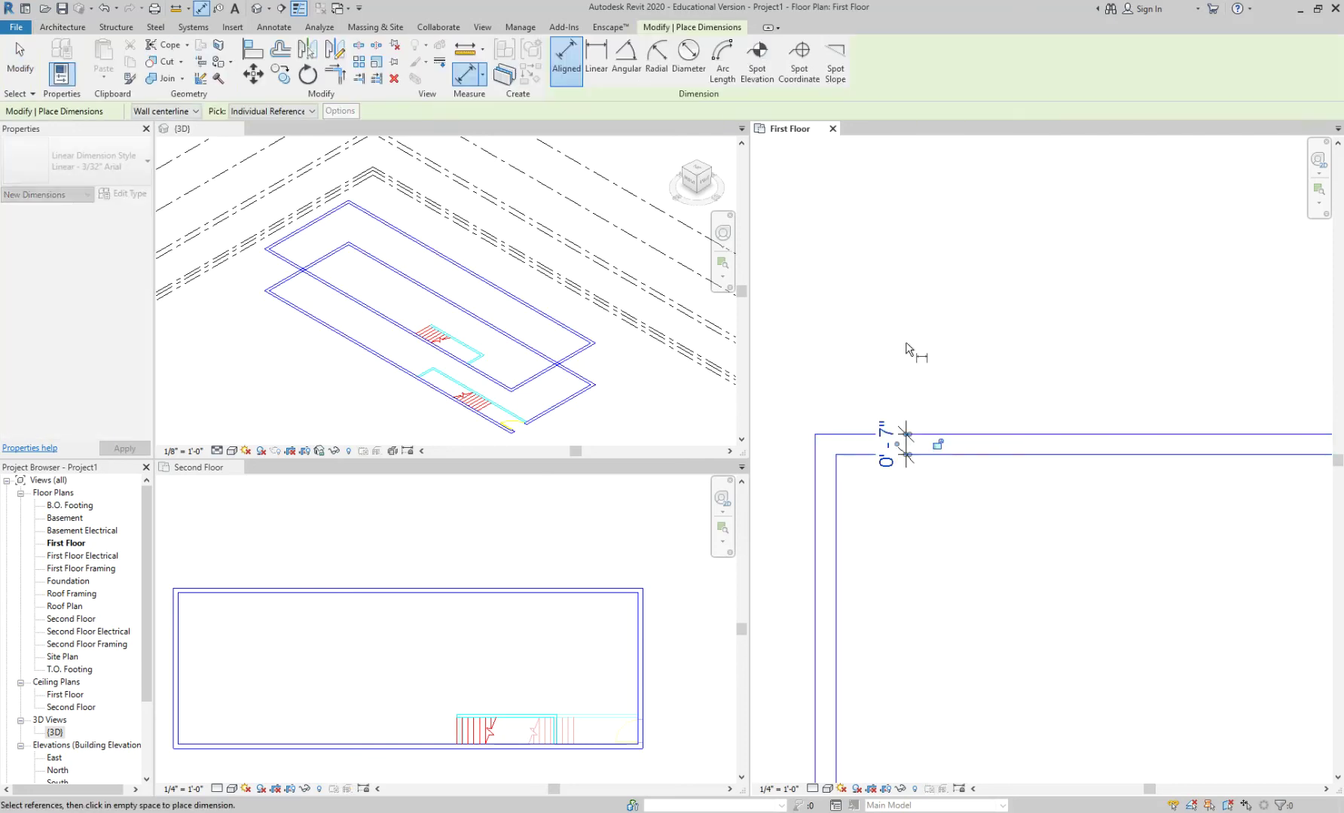
{"action": "left_click", "coordinate": [907, 351]}
{"action": "key", "text": "Escape"}
{"action": "key", "text": "Escape"}
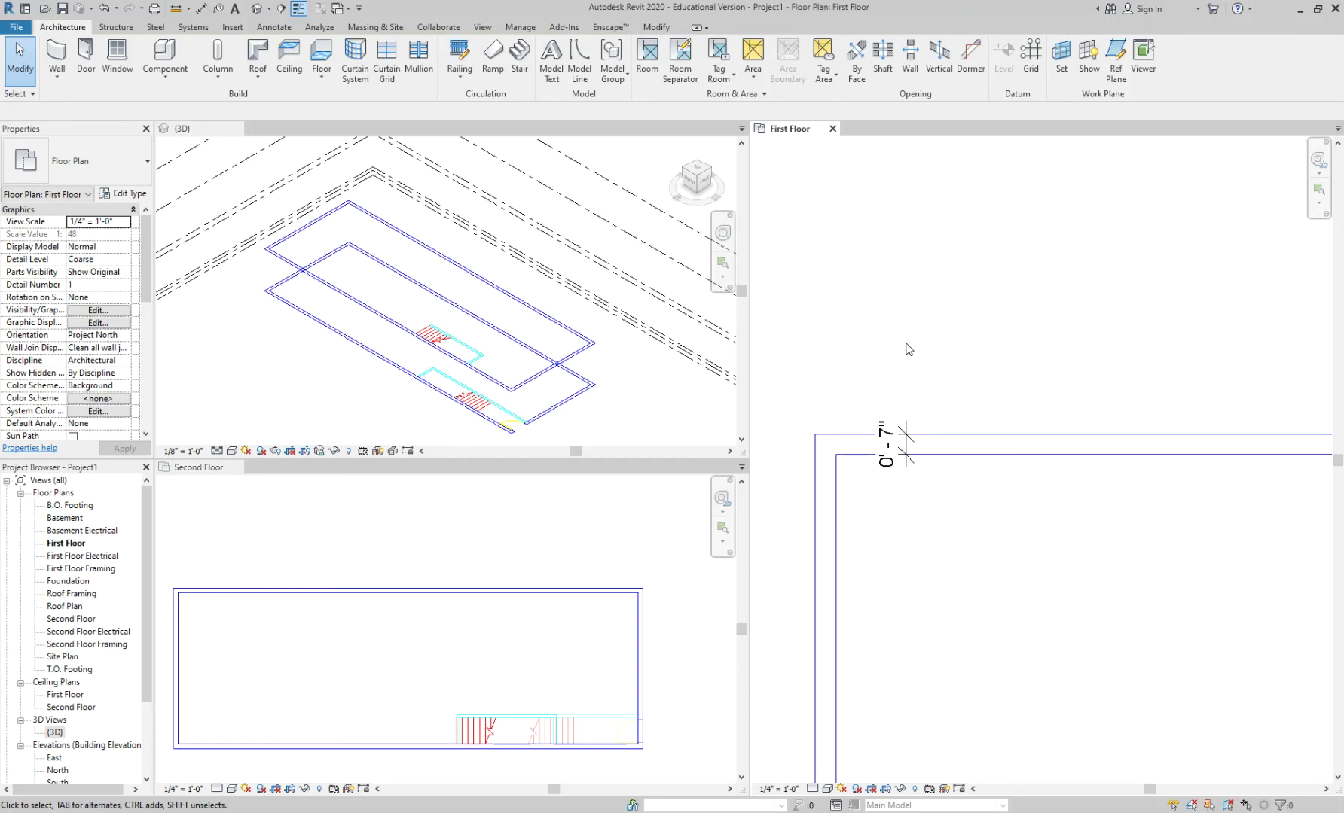
{"action": "left_click", "coordinate": [906, 450]}
{"action": "key", "text": "Delete"}
- Widen the First Floor view relative to the tiled 3D and Second Floor views
{"action": "left_click_drag", "start_coordinate": [749, 263], "coordinate": [595, 264]}
{"action": "scroll", "coordinate": [803, 381], "scroll_direction": "down", "scroll_amount": 2}
{"action": "scroll", "coordinate": [723, 363], "scroll_direction": "down", "scroll_amount": 2}
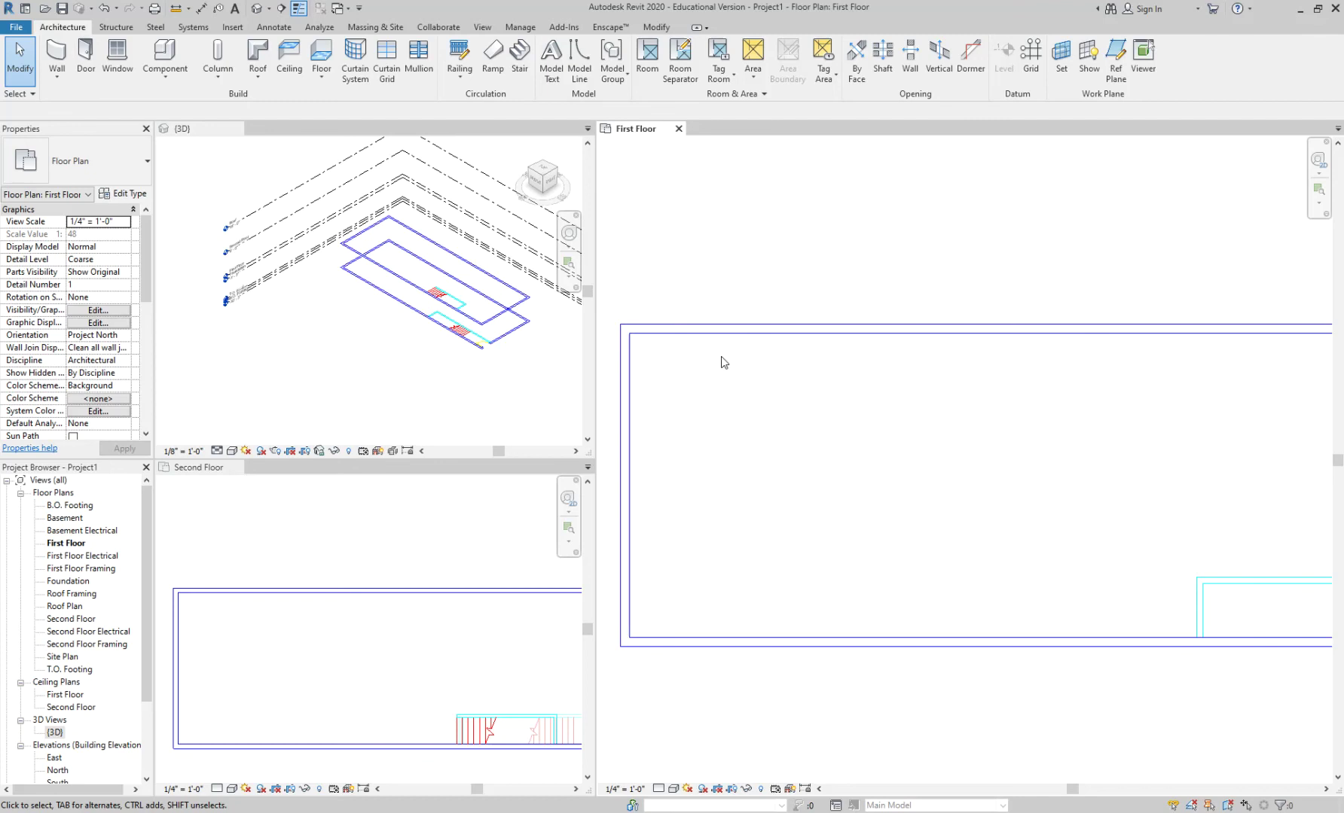
- Start a wall of type Exterior - Brick on Wood Stud and set the First Floor view's detail level to Medium
{"action": "left_click", "coordinate": [59, 64]}
{"action": "left_click", "coordinate": [80, 167]}
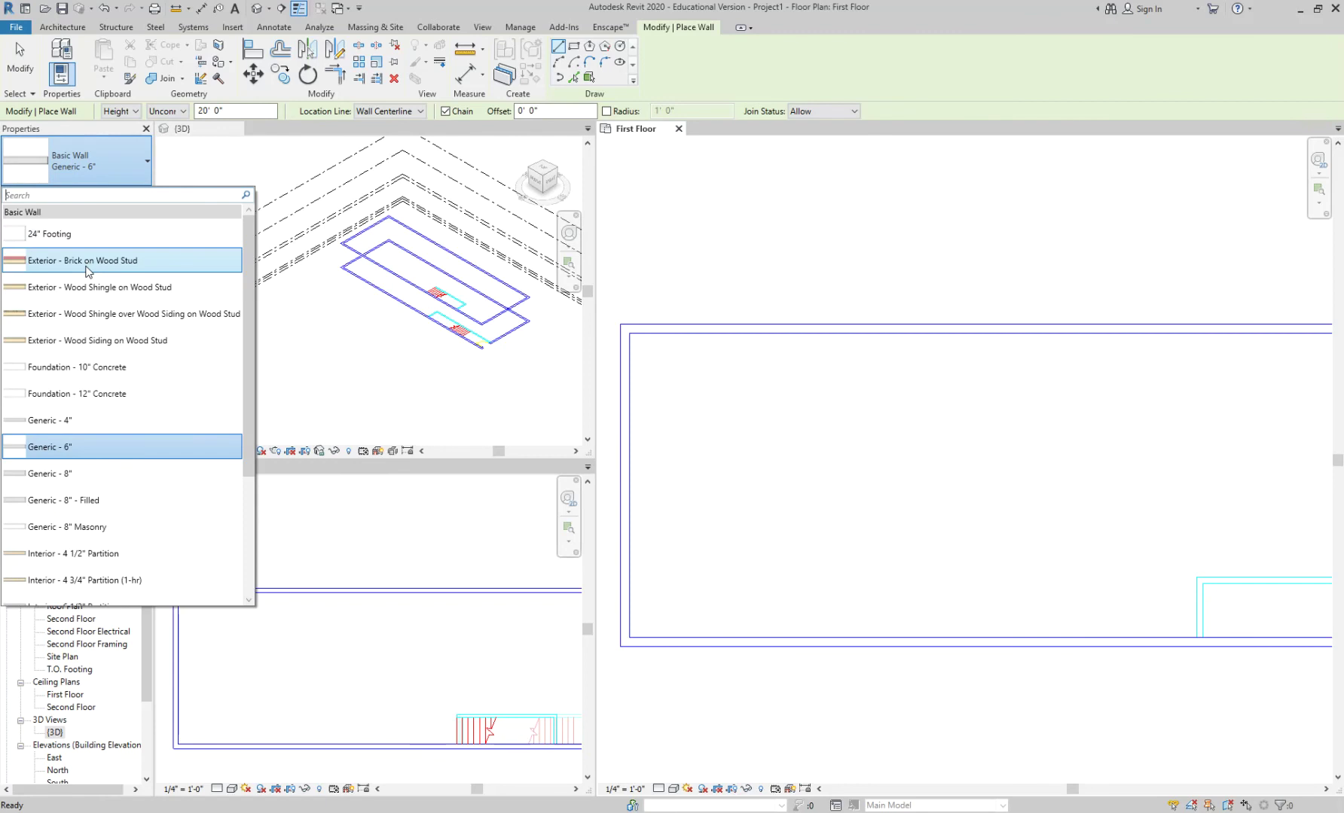
{"action": "mouse_move", "coordinate": [87, 269]}
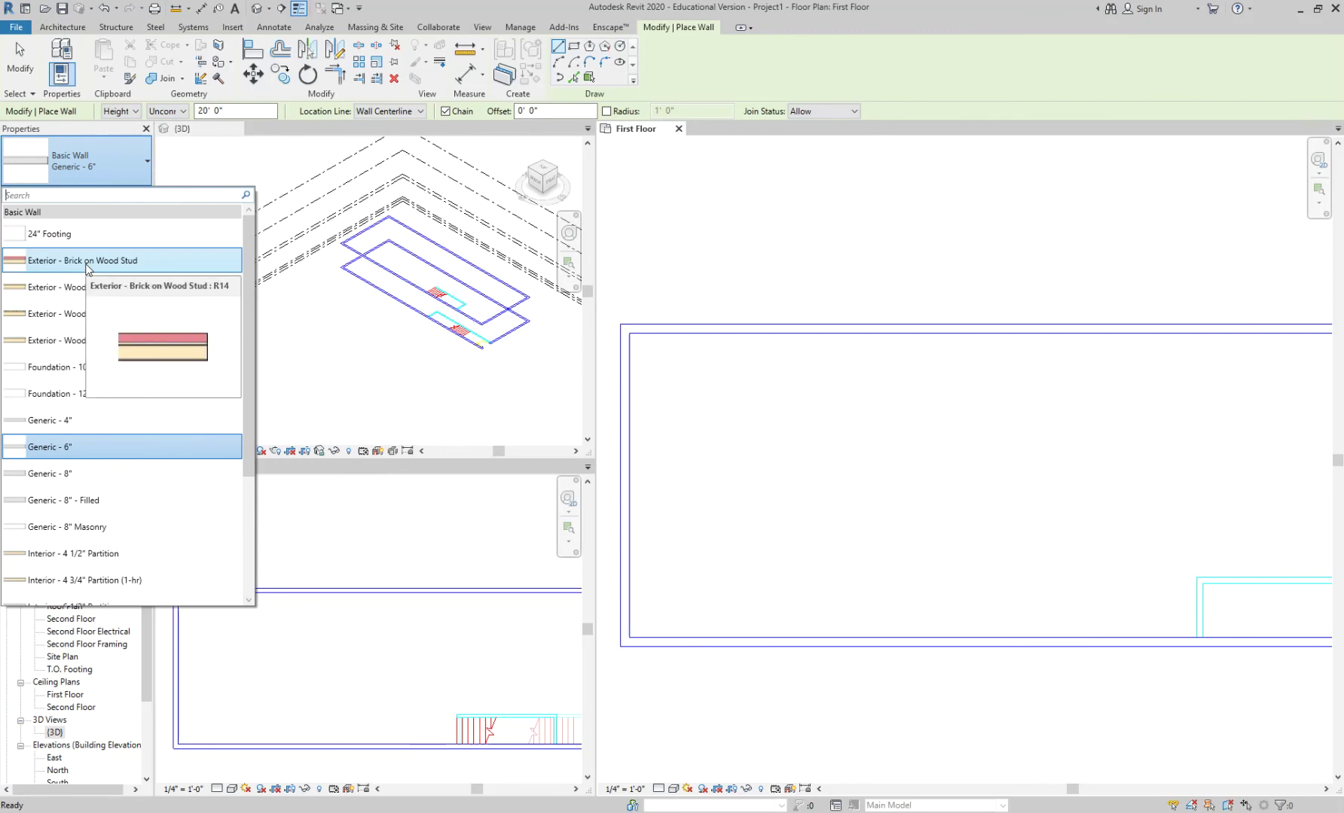
{"action": "left_click", "coordinate": [86, 264]}
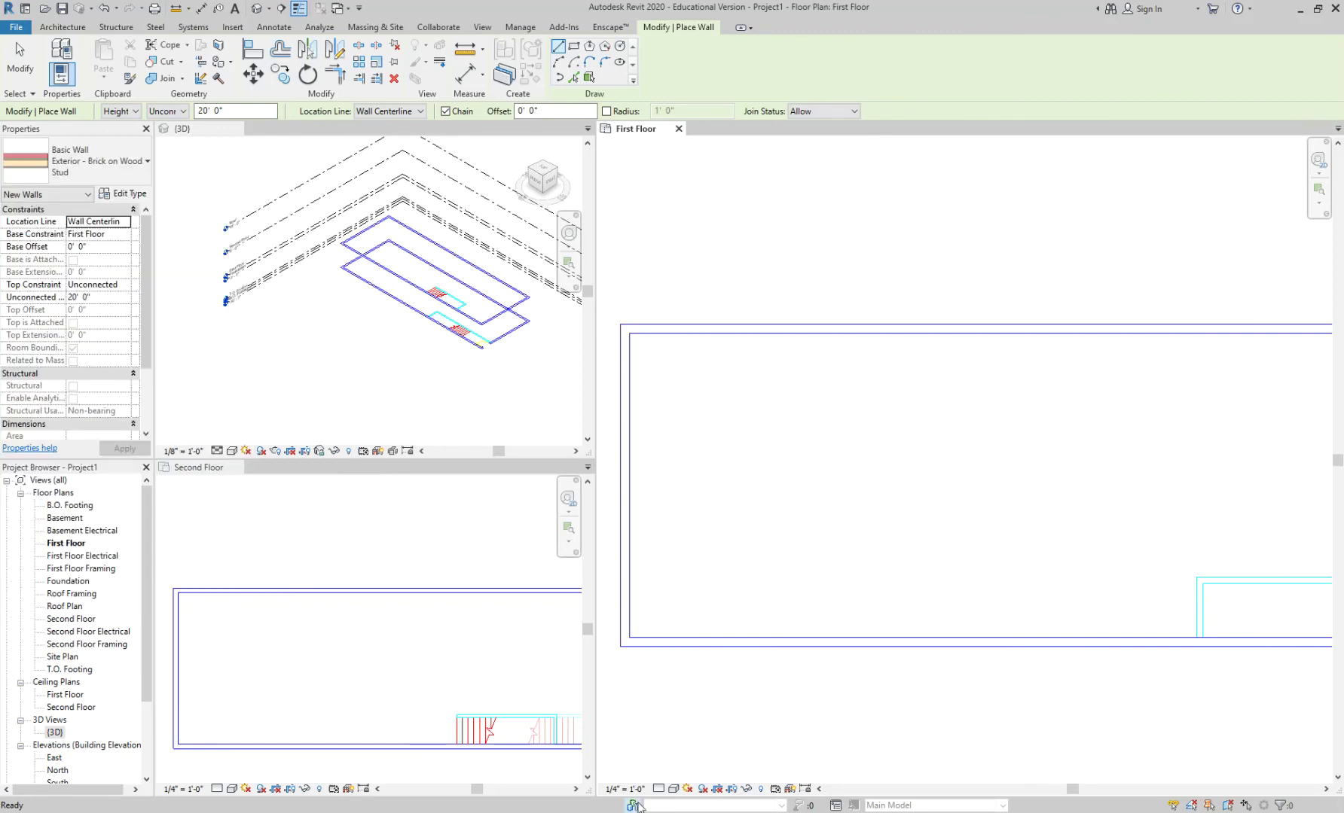
{"action": "left_click", "coordinate": [659, 789]}
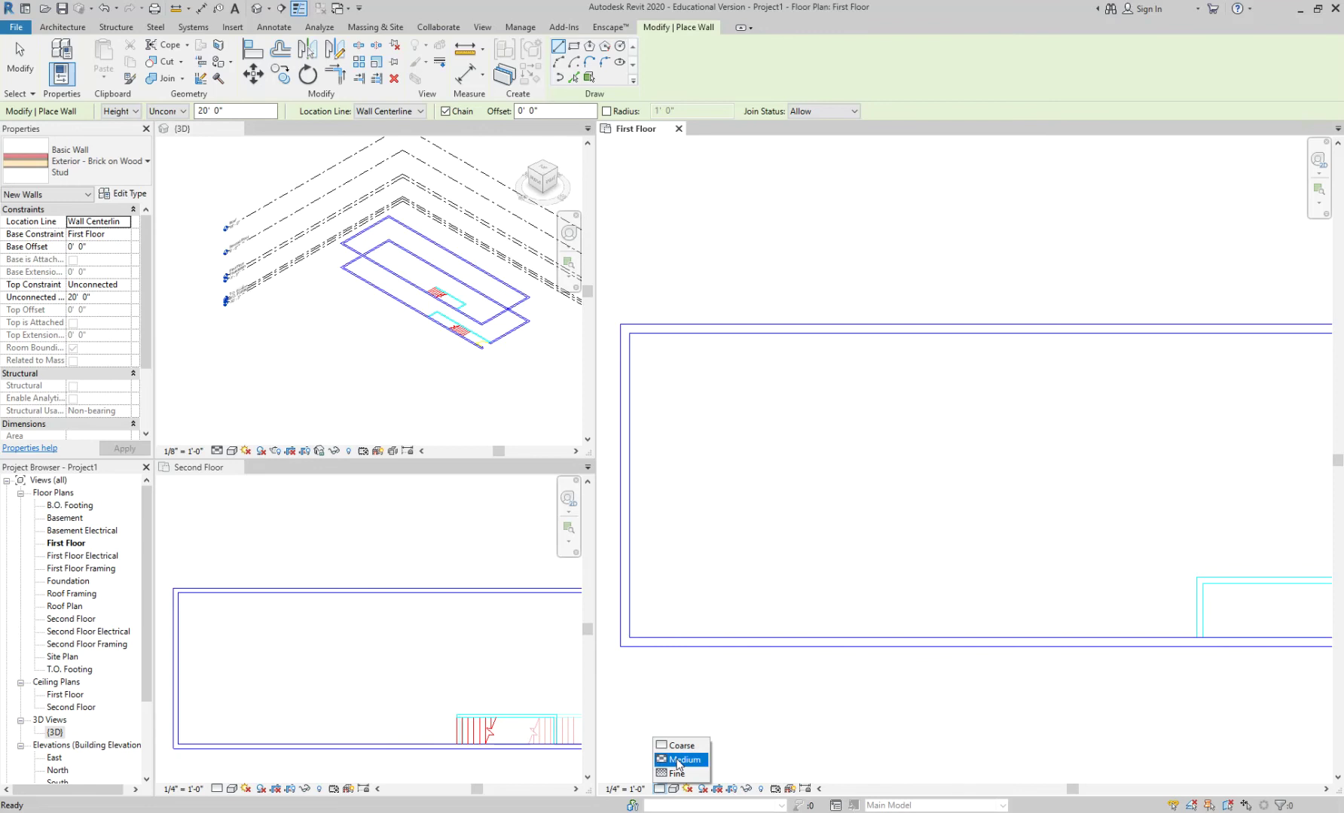
{"action": "left_click", "coordinate": [677, 761]}
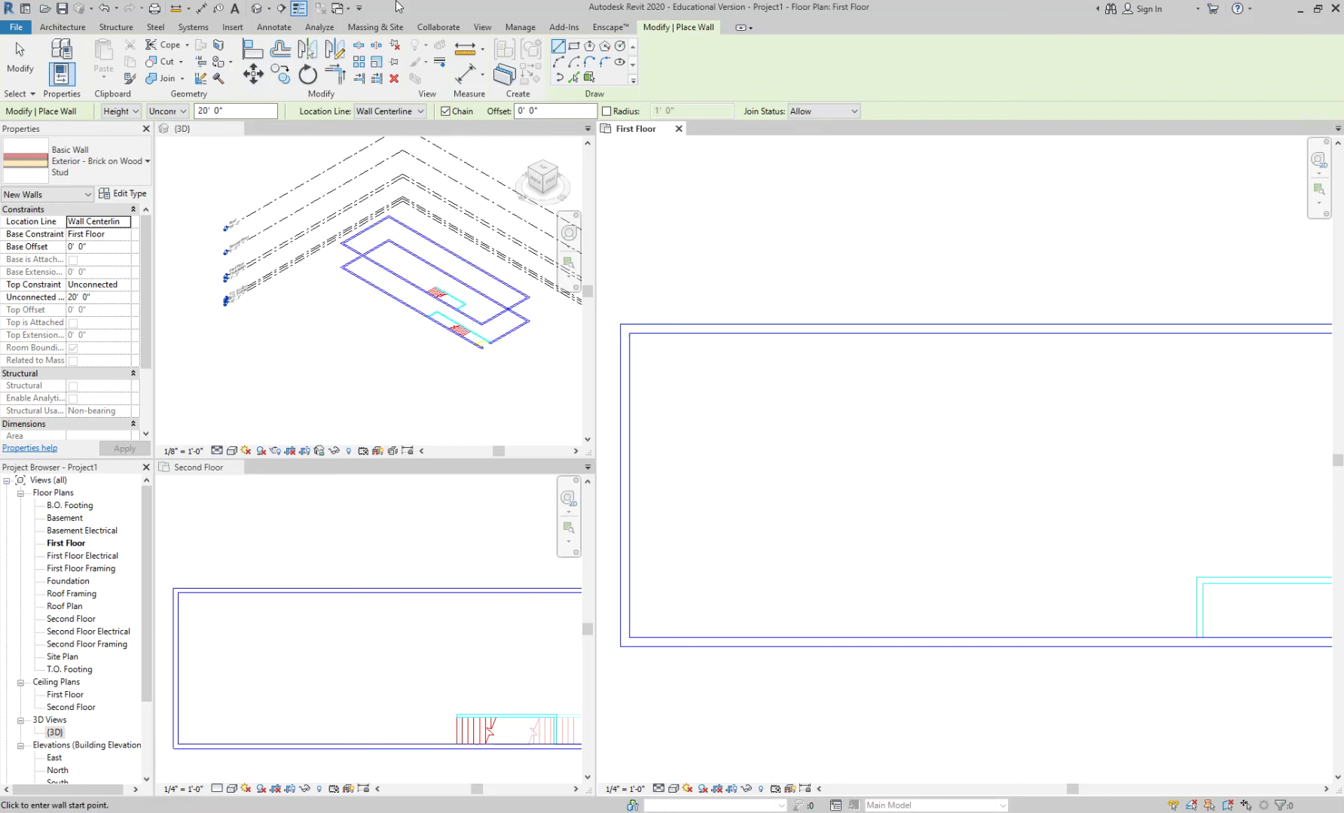
- Set the new wall's location line to Finish Face: Interior and its height up to the Roof level
{"action": "left_click", "coordinate": [383, 114]}
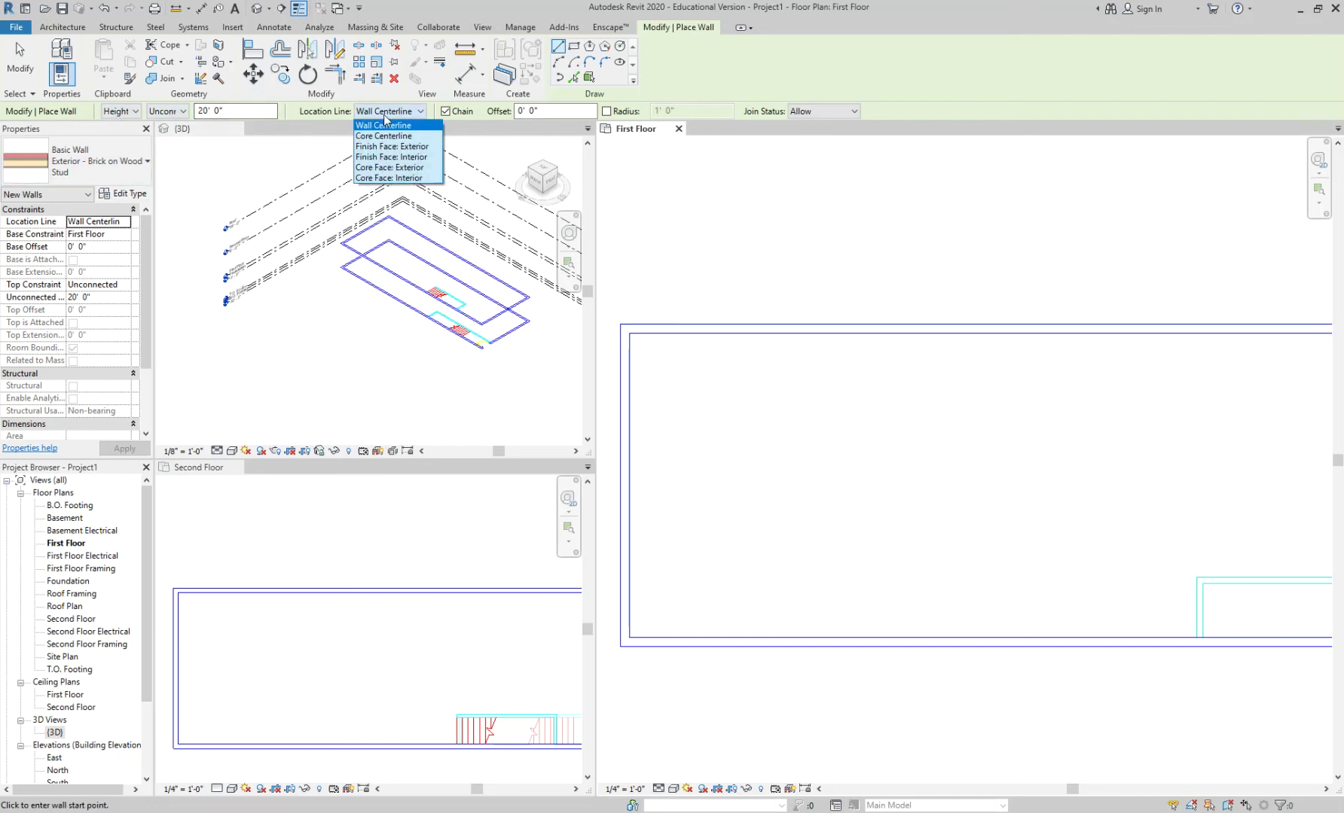
{"action": "left_click", "coordinate": [396, 158]}
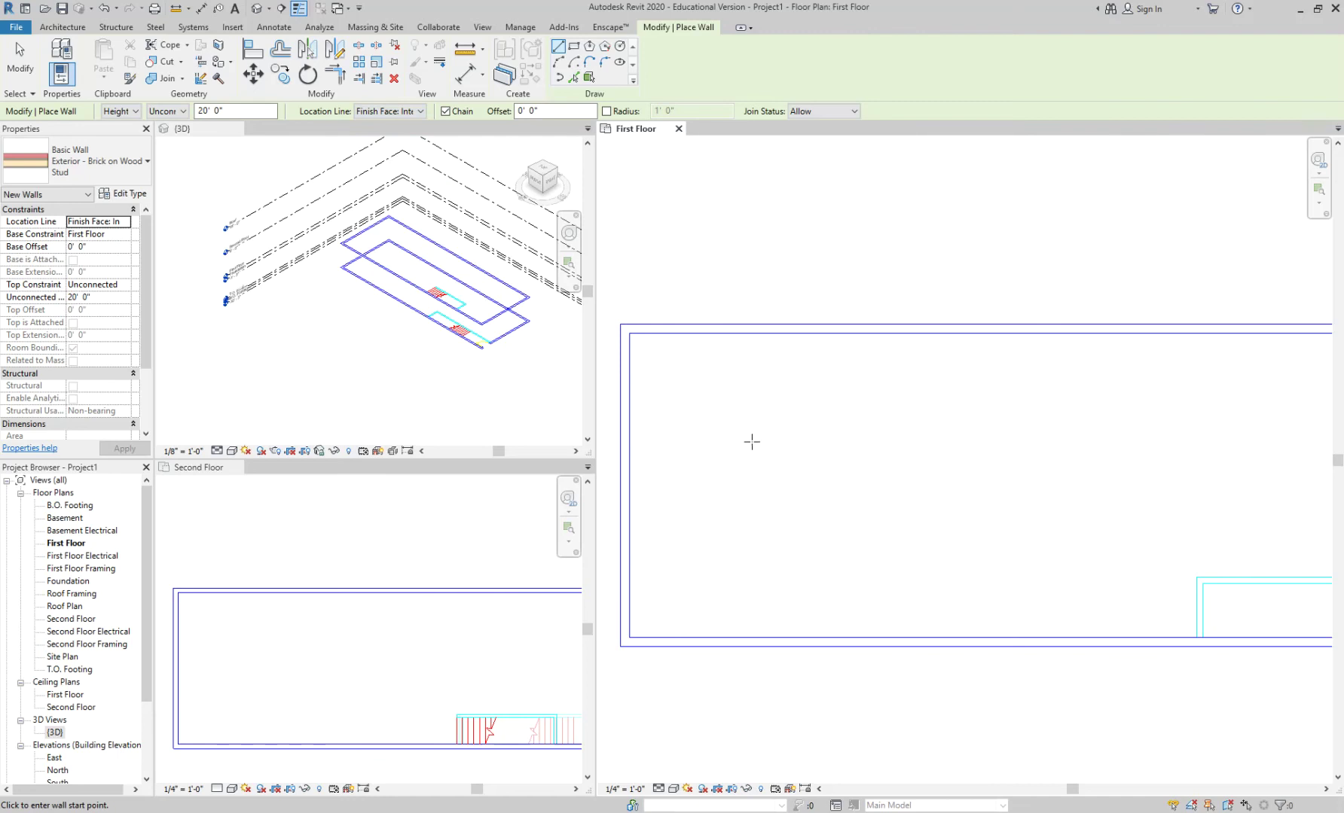
{"action": "left_click", "coordinate": [177, 117]}
{"action": "left_click", "coordinate": [182, 171]}
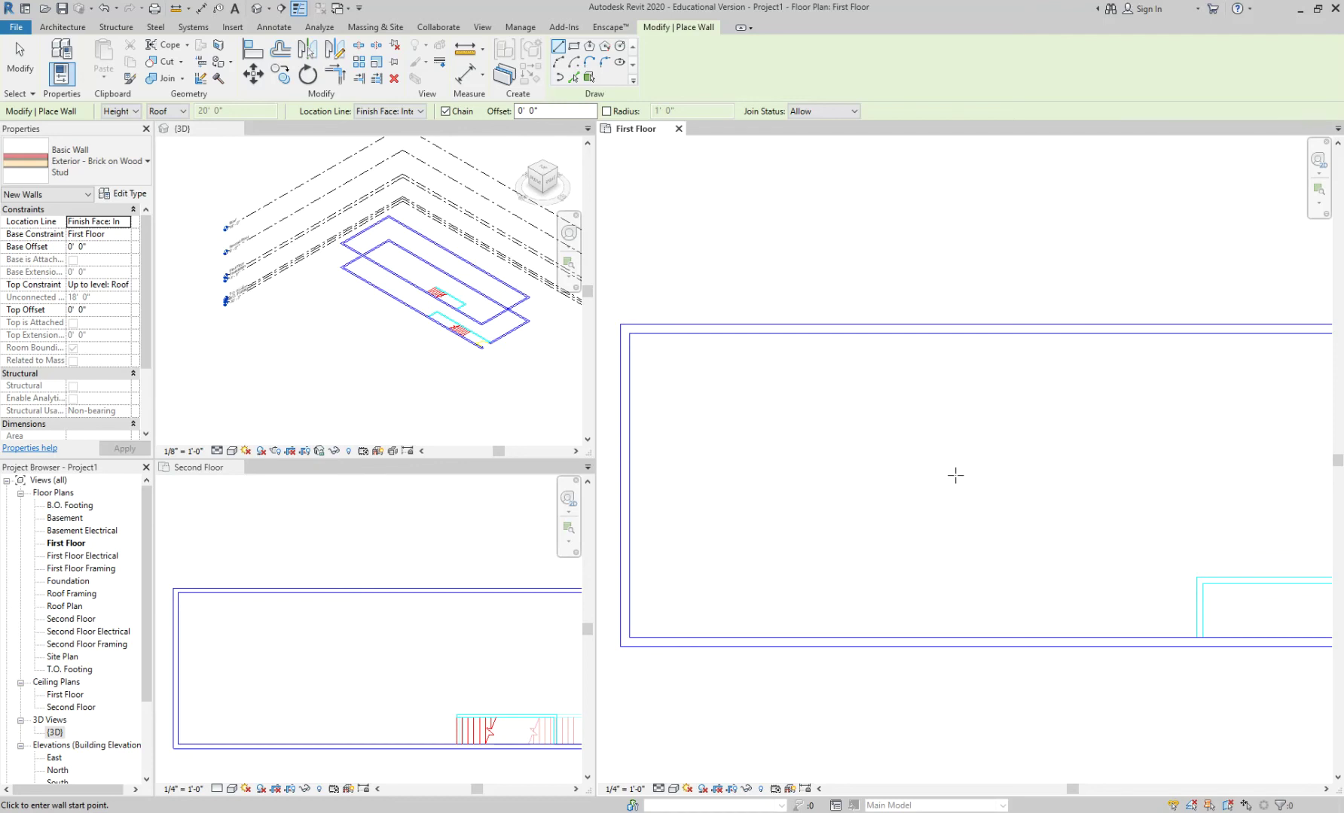
- Draw the upper exterior wall from the plan's inner upper-left corner to its inner upper-right corner
{"action": "scroll", "coordinate": [636, 330], "scroll_direction": "up", "scroll_amount": 3}
{"action": "left_click", "coordinate": [616, 332]}
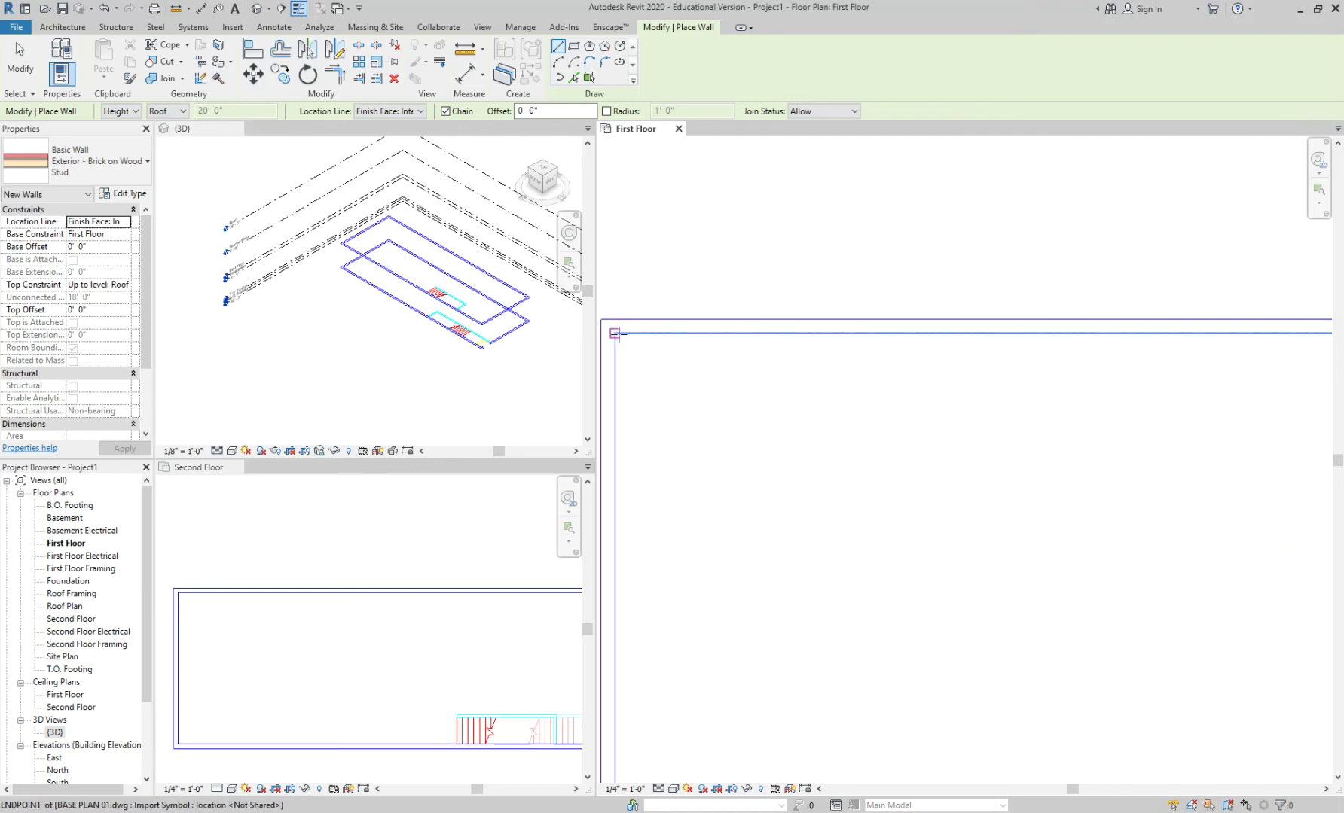
{"action": "scroll", "coordinate": [714, 327], "scroll_direction": "up", "scroll_amount": 3}
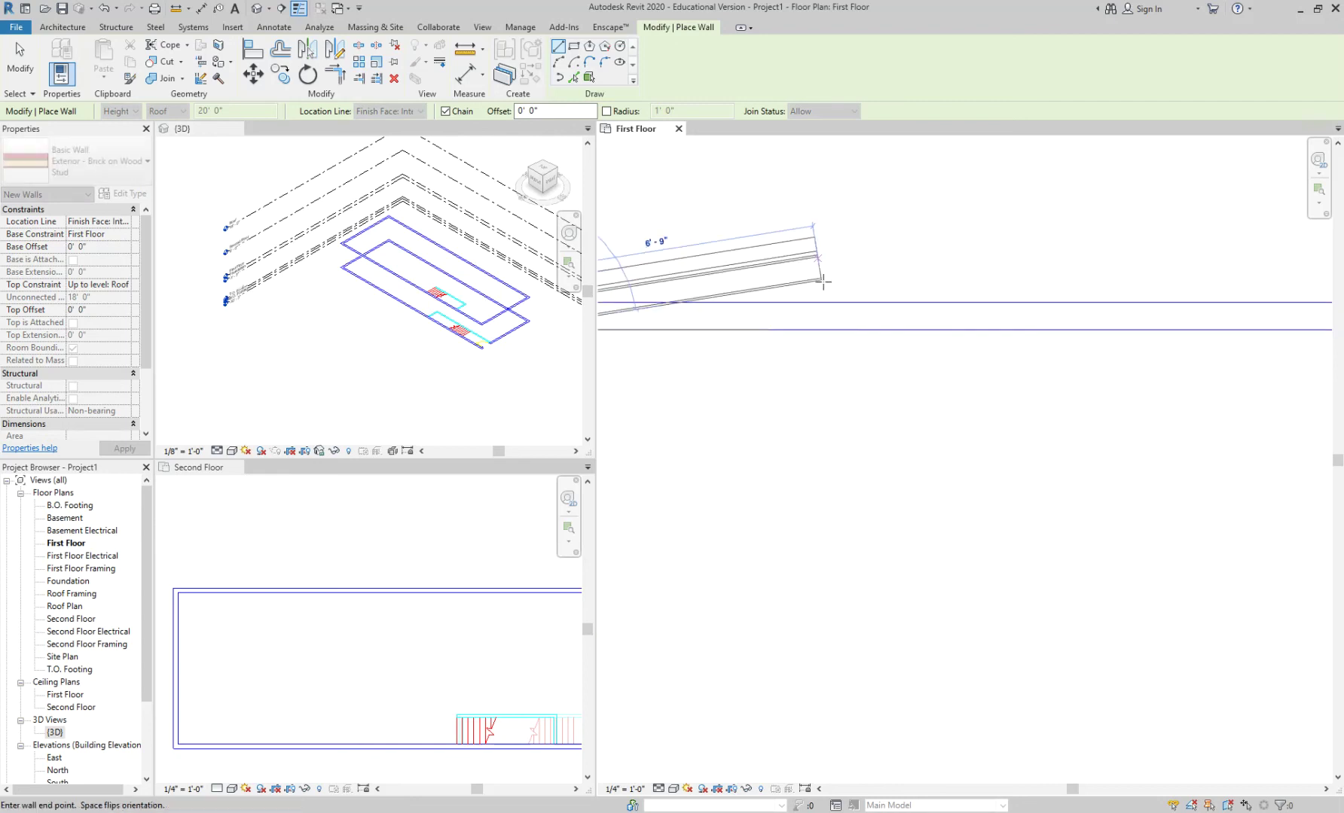
{"action": "scroll", "coordinate": [852, 333], "scroll_direction": "down", "scroll_amount": 4}
{"action": "scroll", "coordinate": [1152, 405], "scroll_direction": "down", "scroll_amount": 1}
{"action": "middle_click_drag", "start_coordinate": [1163, 421], "coordinate": [709, 425]}
{"action": "scroll", "coordinate": [934, 360], "scroll_direction": "up", "scroll_amount": 3}
{"action": "left_click", "coordinate": [743, 358]}
- Draw the right exterior wall straight across the door opening down to the plan's inner lower-right corner
{"action": "middle_click_drag", "start_coordinate": [834, 504], "coordinate": [1101, 294]}
{"action": "scroll", "coordinate": [1021, 462], "scroll_direction": "up", "scroll_amount": 2}
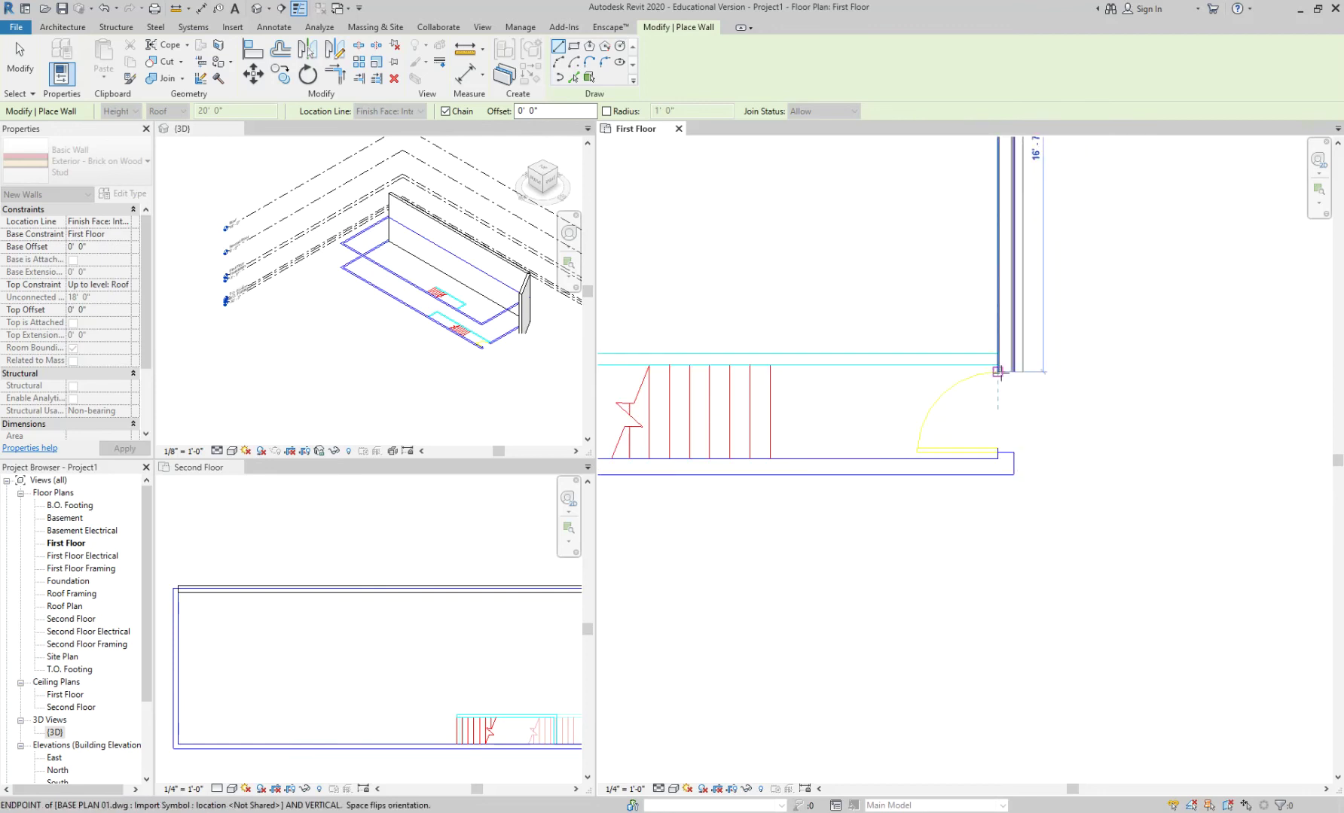
{"action": "scroll", "coordinate": [997, 371], "scroll_direction": "up", "scroll_amount": 2}
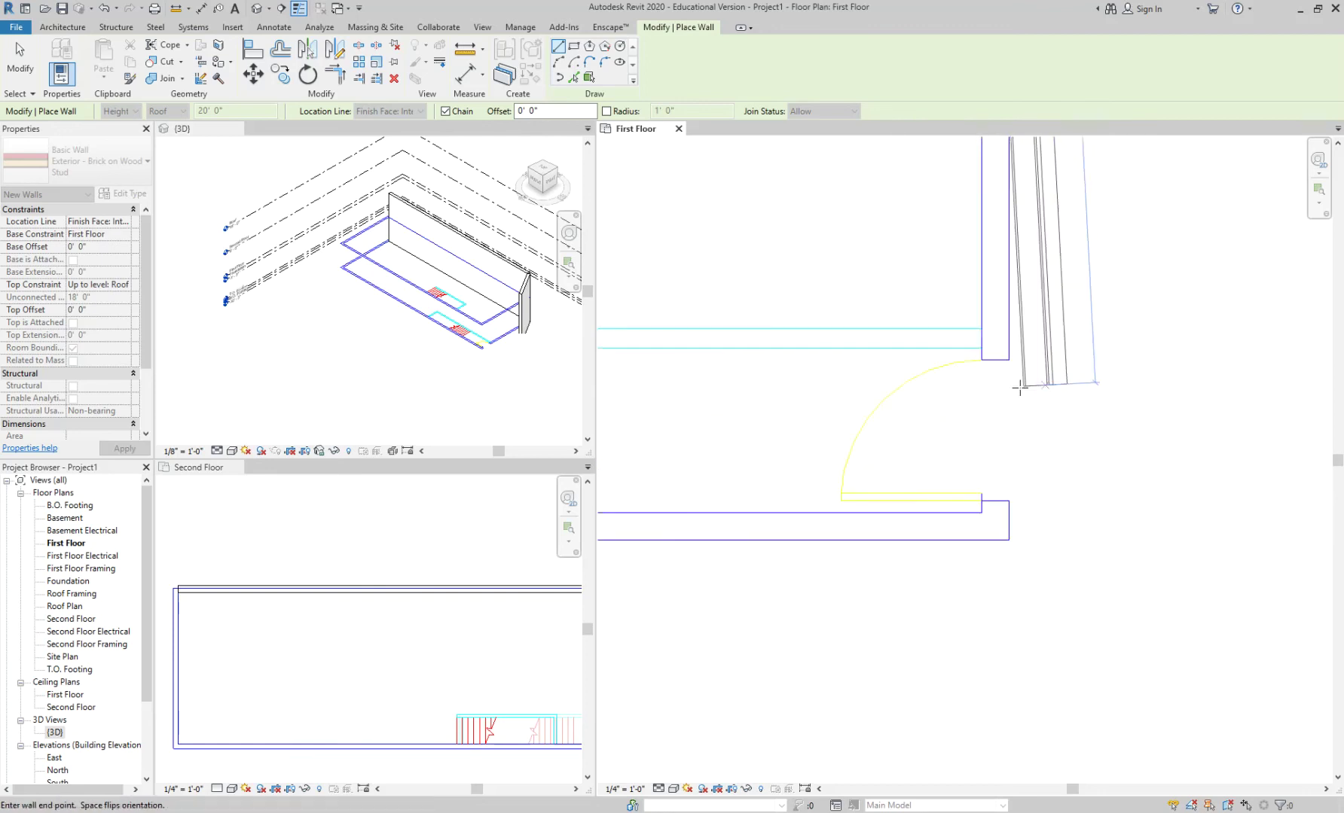
{"action": "left_click", "coordinate": [976, 356]}
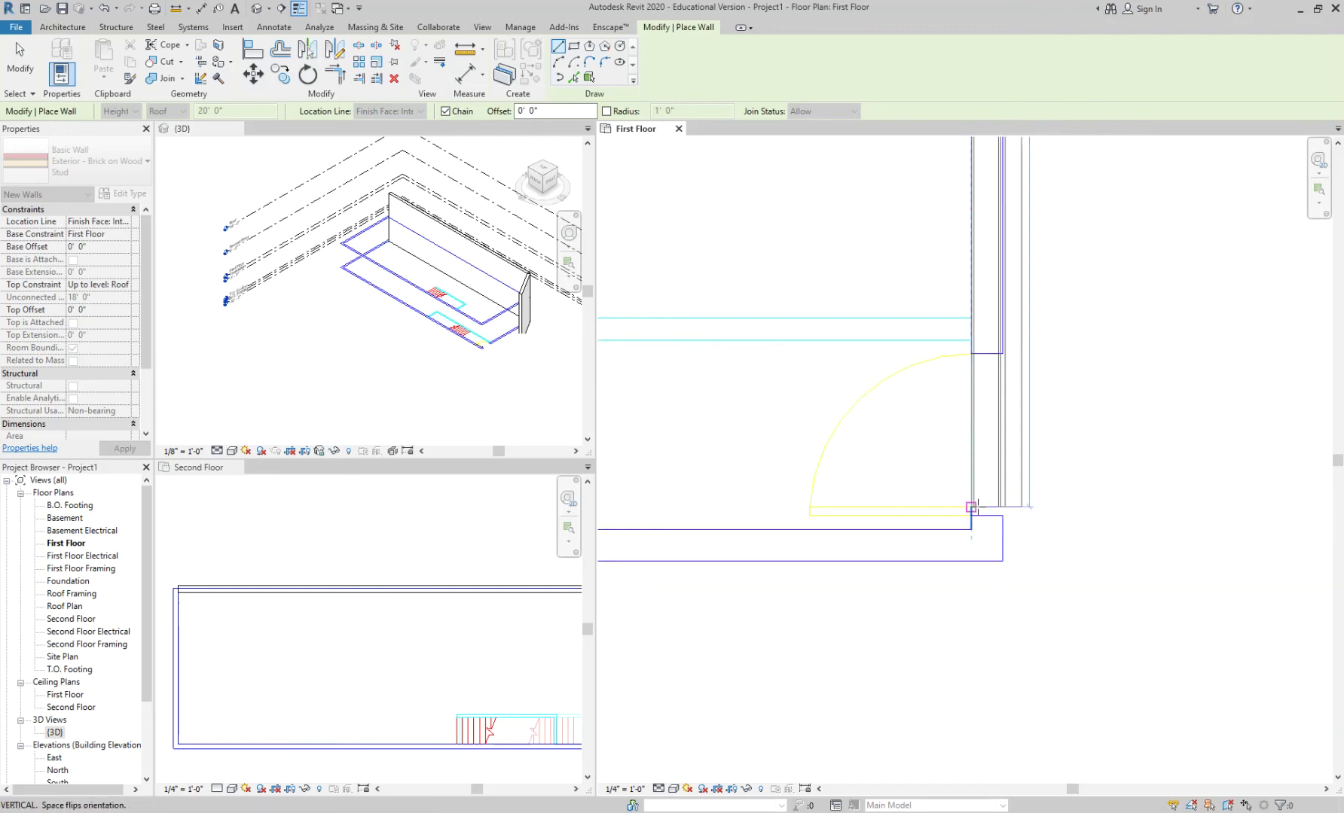
{"action": "left_click", "coordinate": [972, 535]}
{"action": "scroll", "coordinate": [980, 537], "scroll_direction": "down", "scroll_amount": 4}
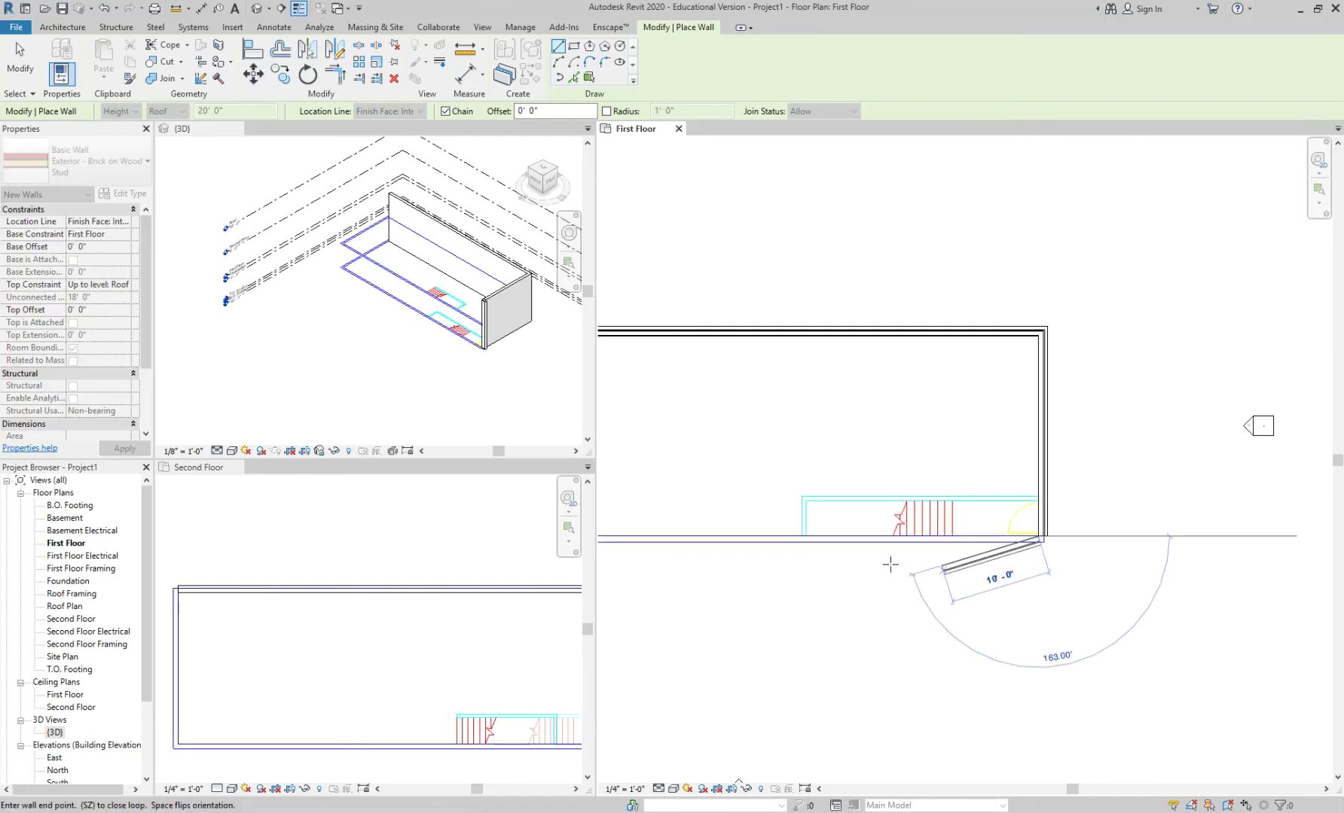
- Draw the lower exterior wall to the inner lower-left corner and close the loop up to the inner upper-left corner
{"action": "scroll", "coordinate": [927, 575], "scroll_direction": "up", "scroll_amount": 3}
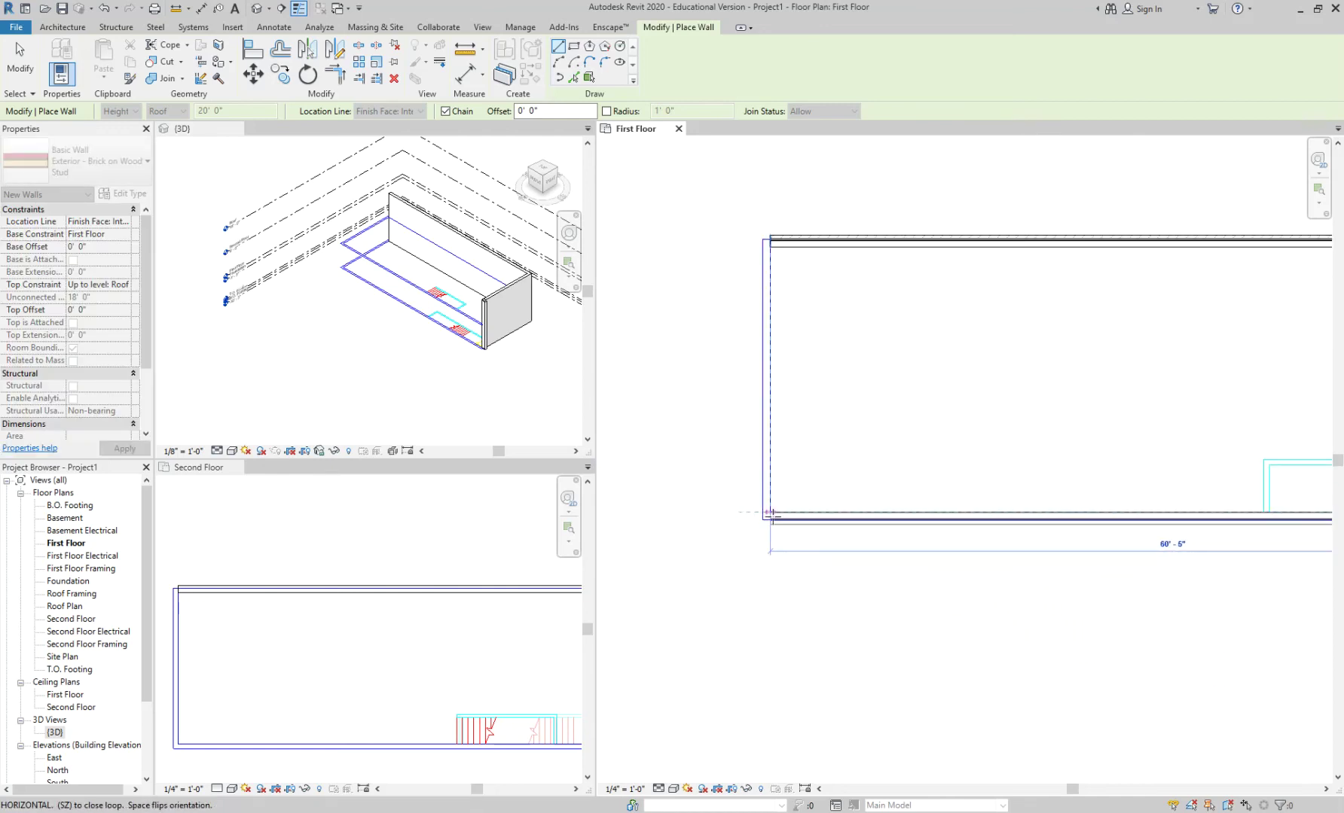
{"action": "left_click", "coordinate": [770, 512]}
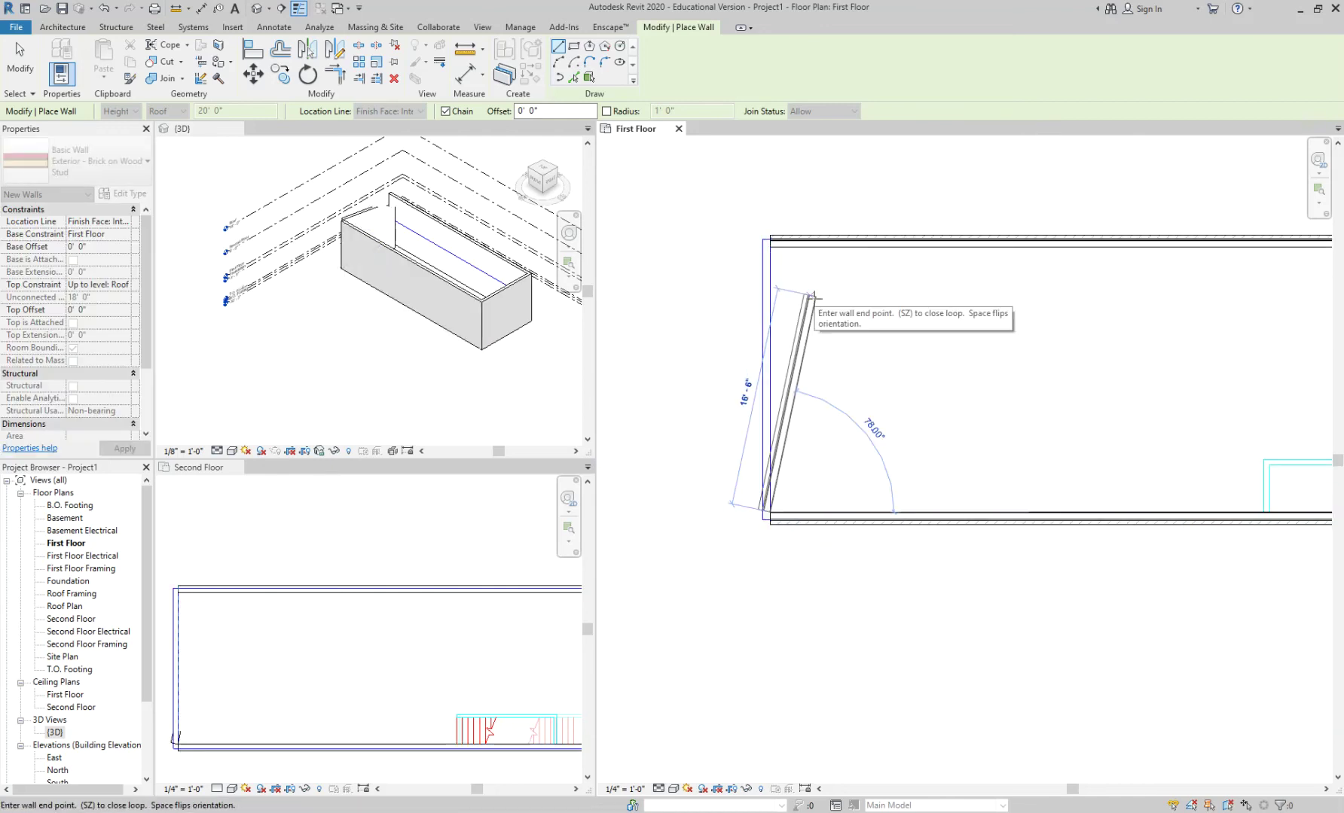
{"action": "scroll", "coordinate": [766, 310], "scroll_direction": "up", "scroll_amount": 2}
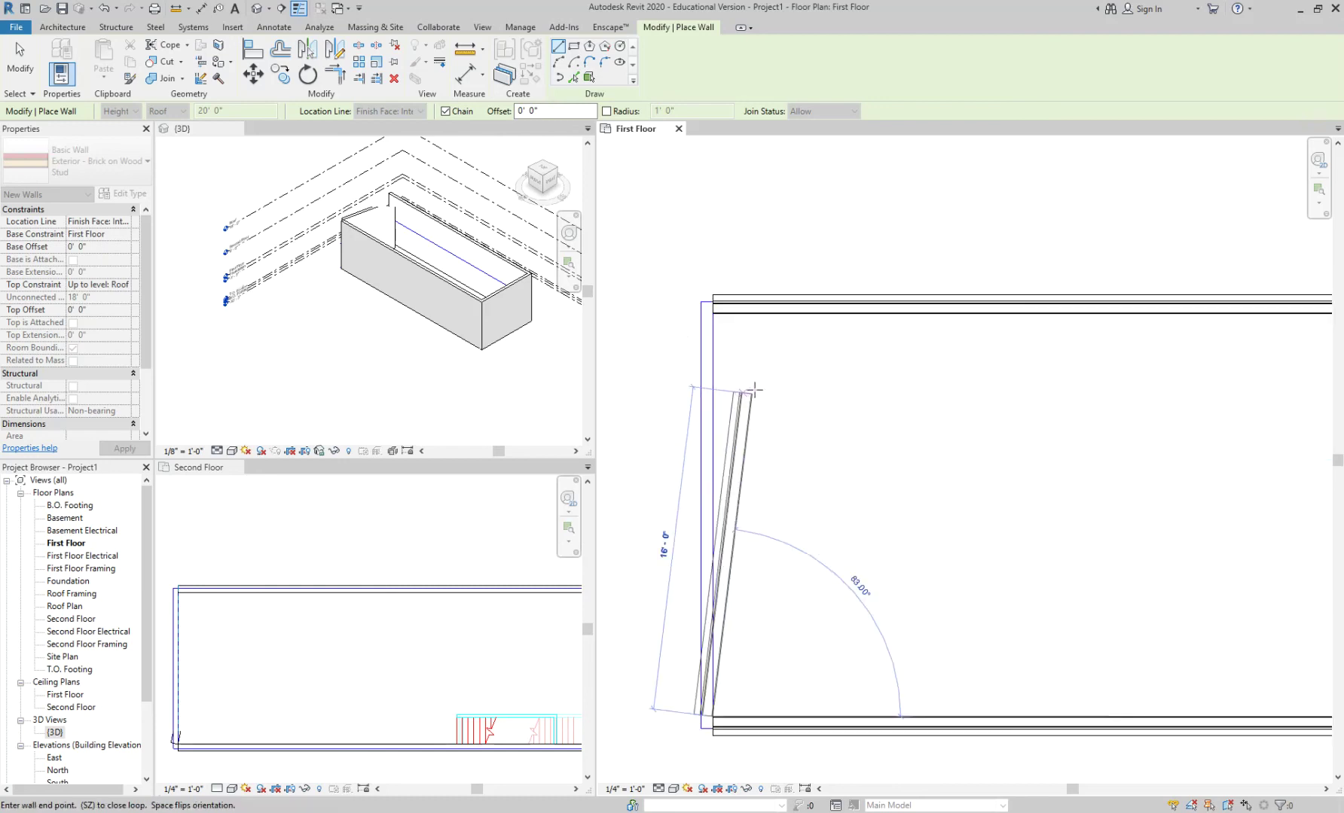
{"action": "left_click", "coordinate": [720, 332]}
{"action": "scroll", "coordinate": [734, 342], "scroll_direction": "down", "scroll_amount": 3}
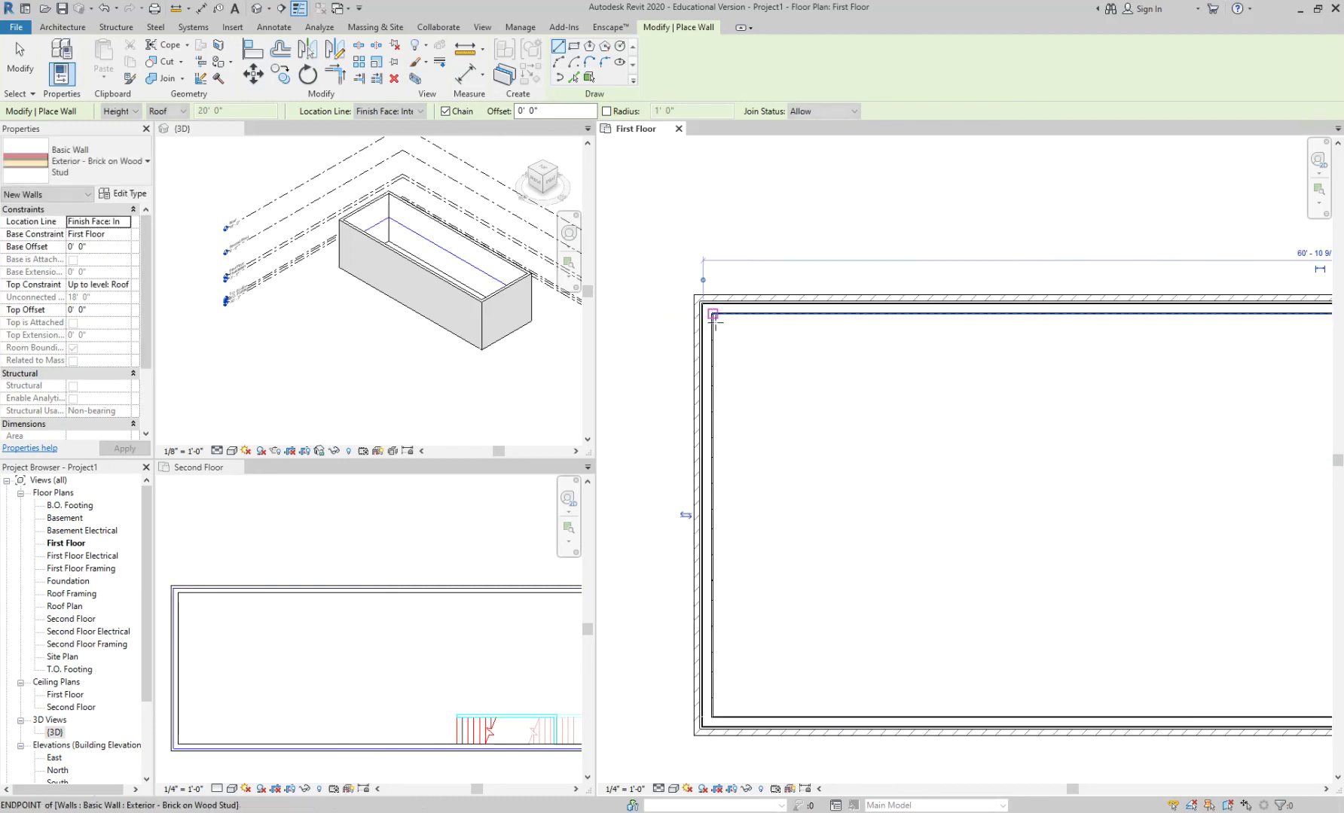
{"action": "key", "text": "Escape"}
{"action": "key", "text": "Escape"}
- Examine the closed exterior walls in 3D and the right wall around the door opening in the First Floor plan
{"action": "scroll", "coordinate": [497, 311], "scroll_direction": "up", "scroll_amount": 3}
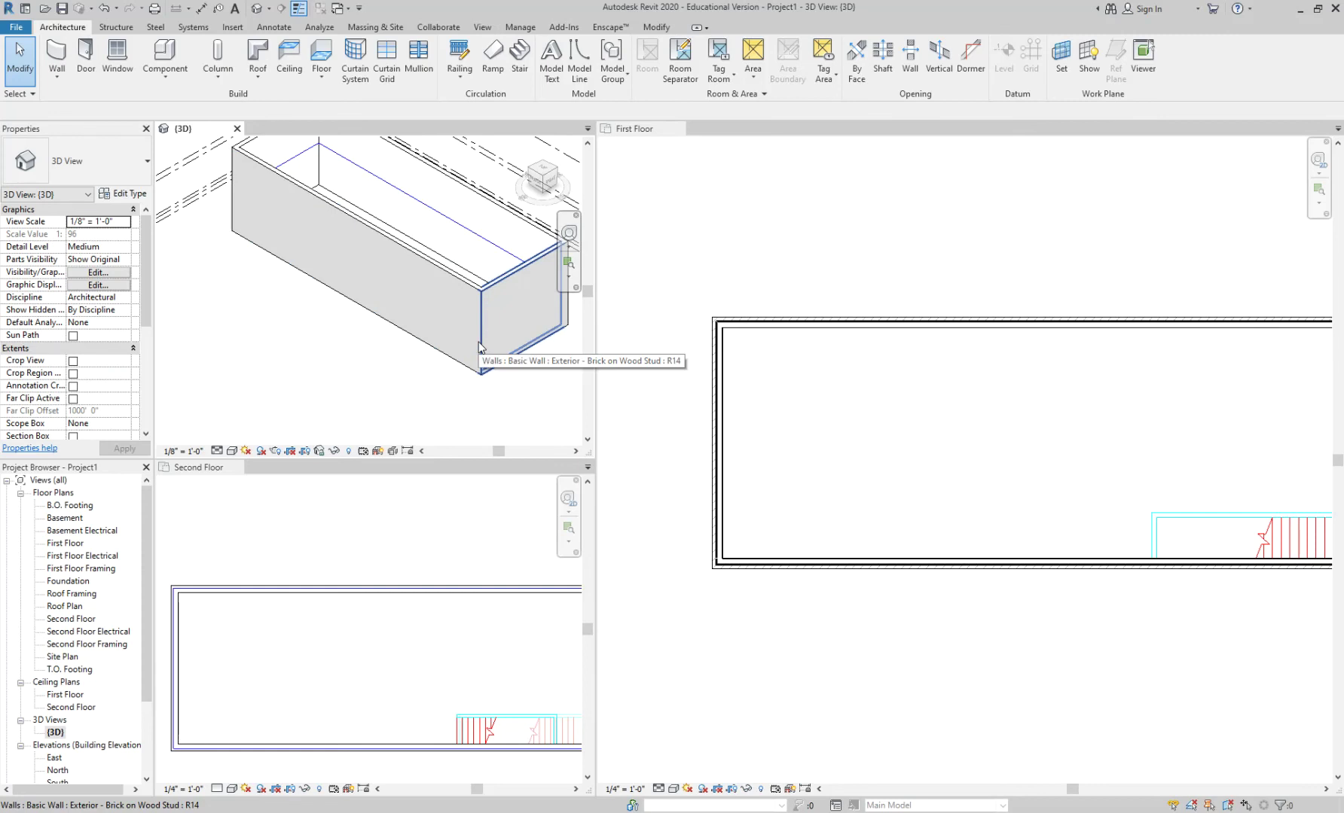
{"action": "scroll", "coordinate": [479, 348], "scroll_direction": "down", "scroll_amount": 4}
{"action": "scroll", "coordinate": [457, 371], "scroll_direction": "up", "scroll_amount": 6}
{"action": "scroll", "coordinate": [853, 387], "scroll_direction": "down", "scroll_amount": 5}
{"action": "left_click", "coordinate": [839, 409]}
{"action": "scroll", "coordinate": [1098, 431], "scroll_direction": "up", "scroll_amount": 5}
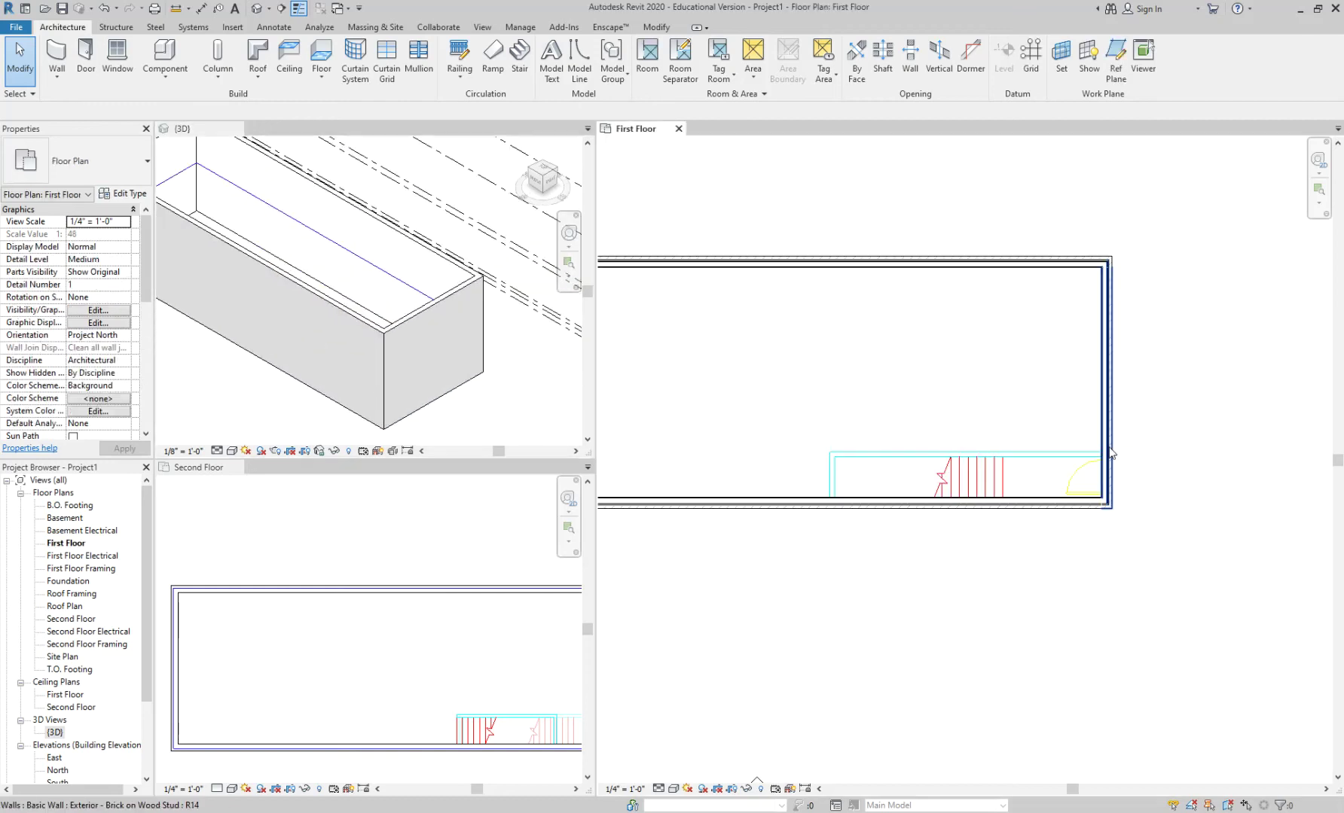
{"action": "left_click", "coordinate": [1112, 453]}
{"action": "scroll", "coordinate": [1107, 489], "scroll_direction": "up", "scroll_amount": 3}
{"action": "left_click", "coordinate": [1151, 468]}
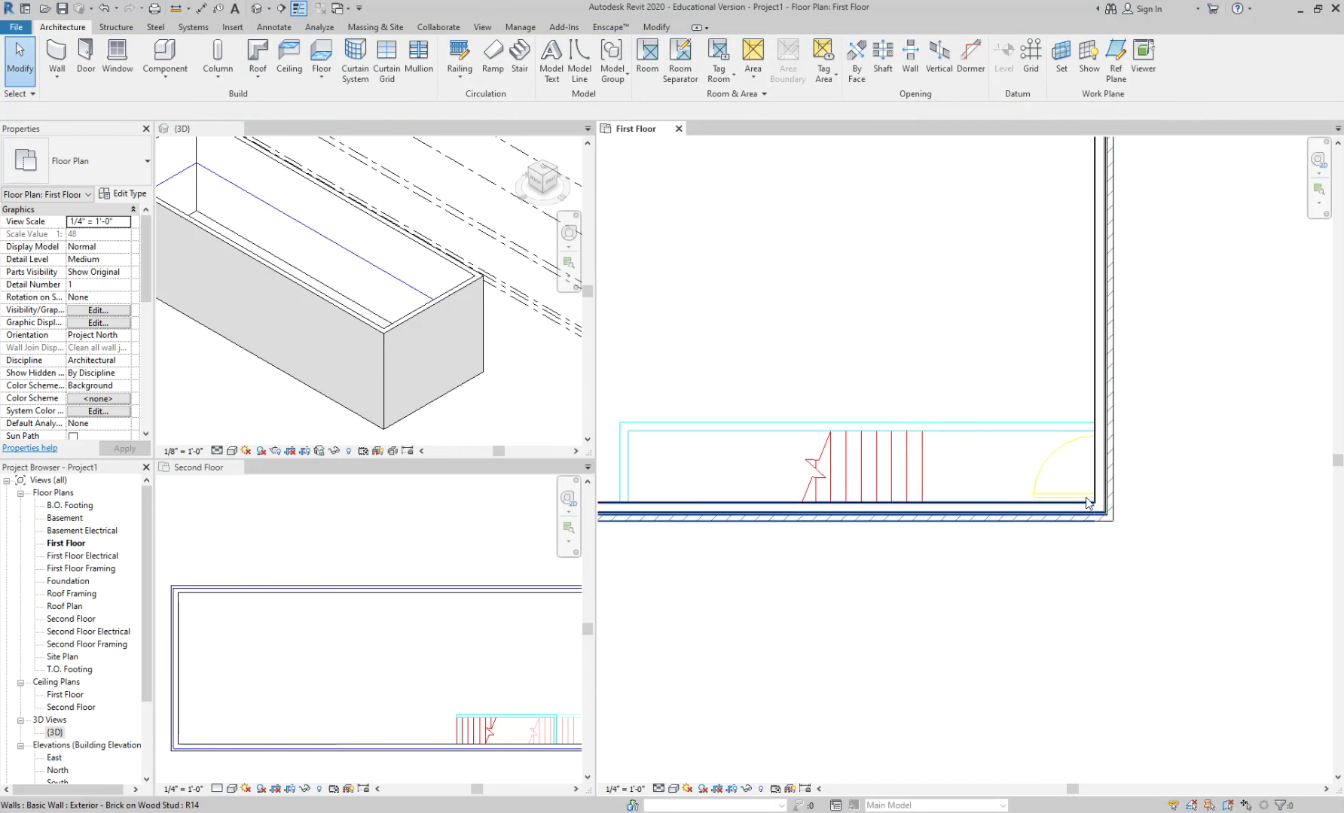
{"action": "scroll", "coordinate": [1078, 501], "scroll_direction": "down", "scroll_amount": 3}
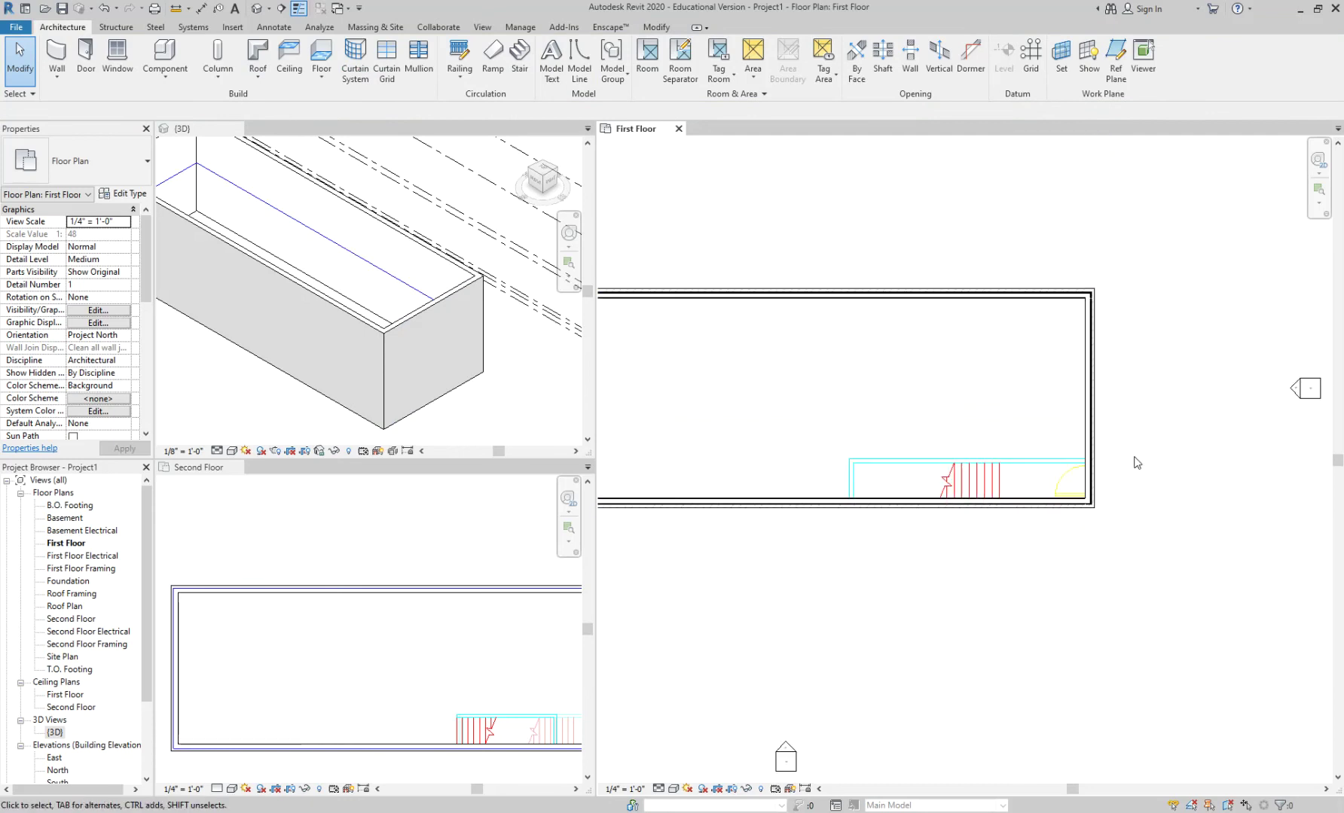
{"action": "scroll", "coordinate": [1136, 462], "scroll_direction": "up", "scroll_amount": 2}
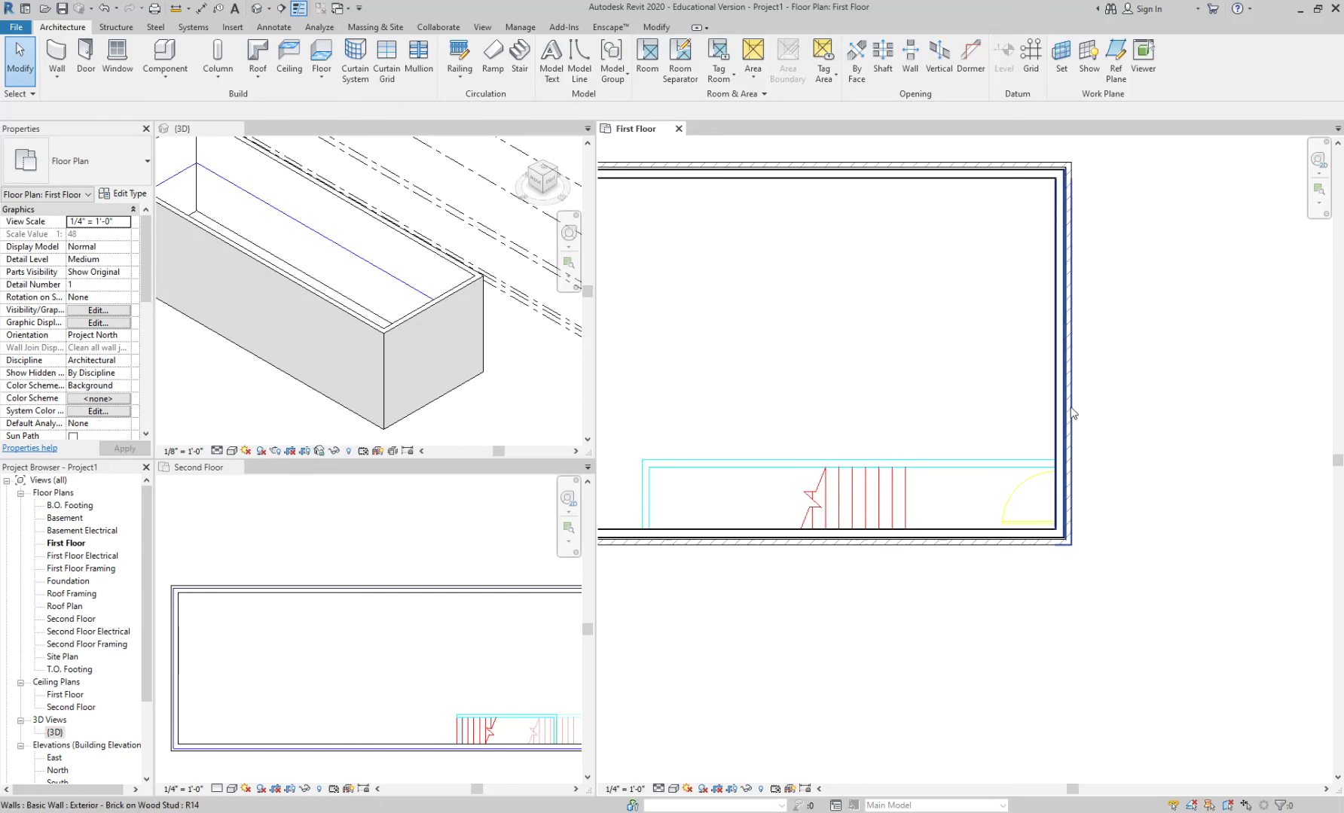
- Delete the right exterior wall and redraw it from the inner upper-right corner down to the upper side of the door opening
{"action": "left_click", "coordinate": [1073, 413]}
{"action": "key", "text": "Delete"}
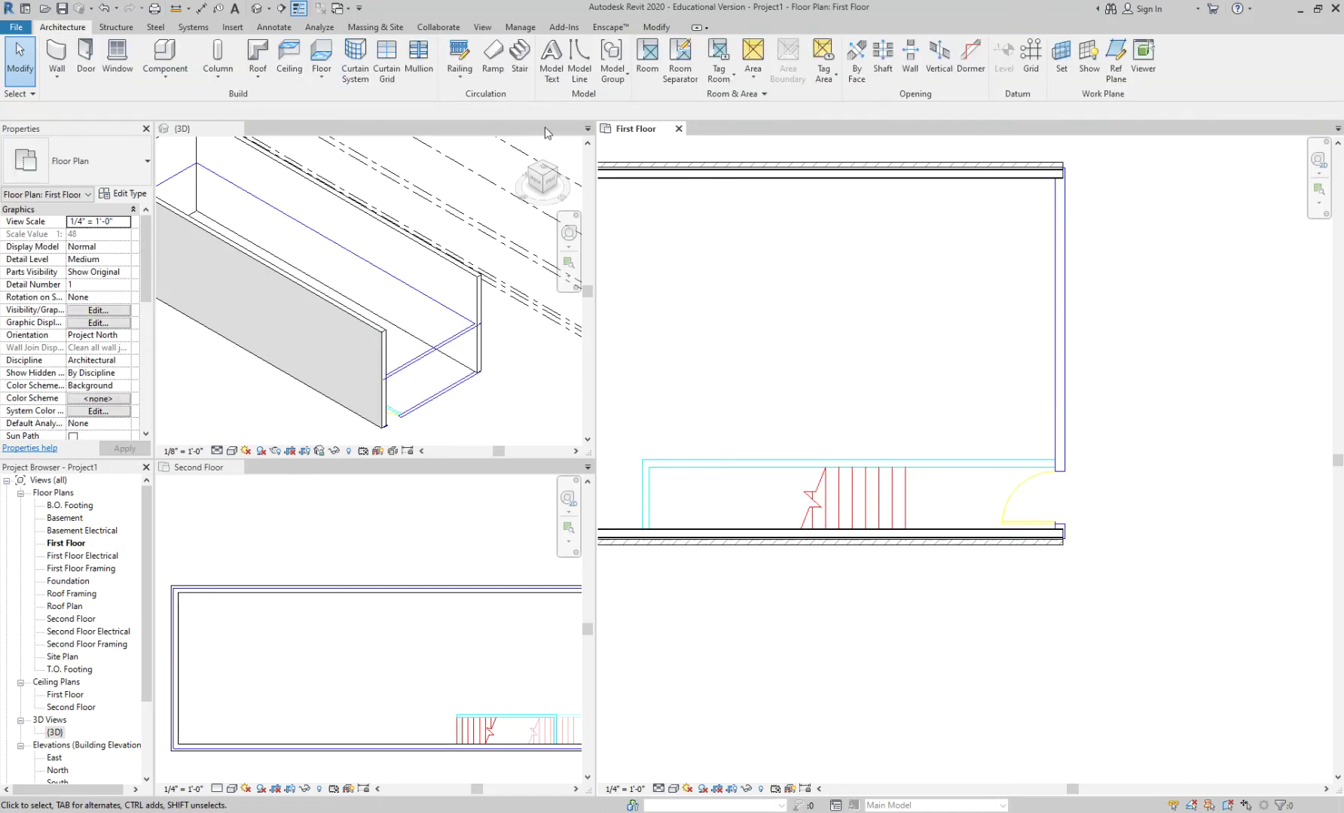
{"action": "left_click", "coordinate": [990, 181]}
{"action": "key", "text": "w"}
{"action": "key", "text": "a"}
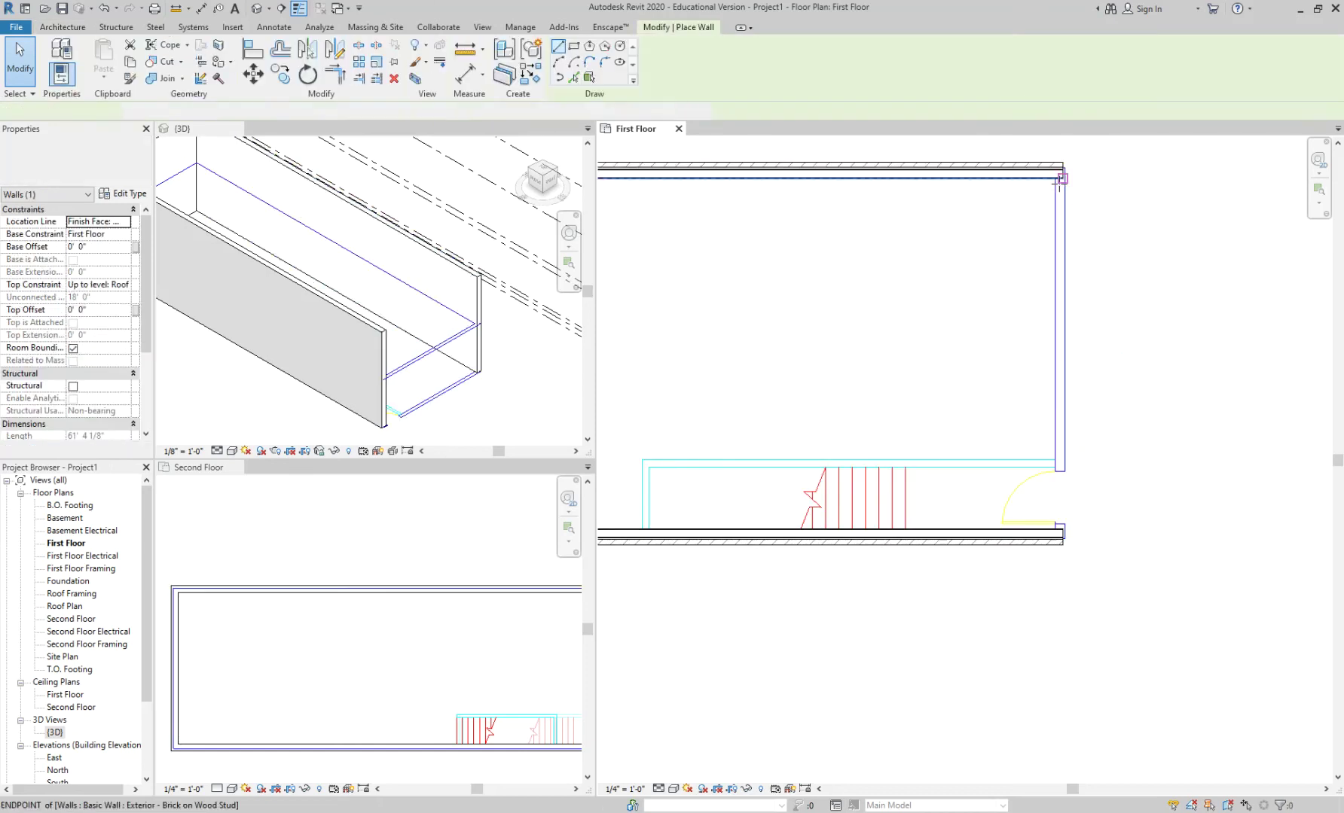
{"action": "scroll", "coordinate": [1059, 180], "scroll_direction": "up", "scroll_amount": 2}
{"action": "left_click", "coordinate": [1051, 174]}
{"action": "scroll", "coordinate": [1052, 301], "scroll_direction": "down", "scroll_amount": 2}
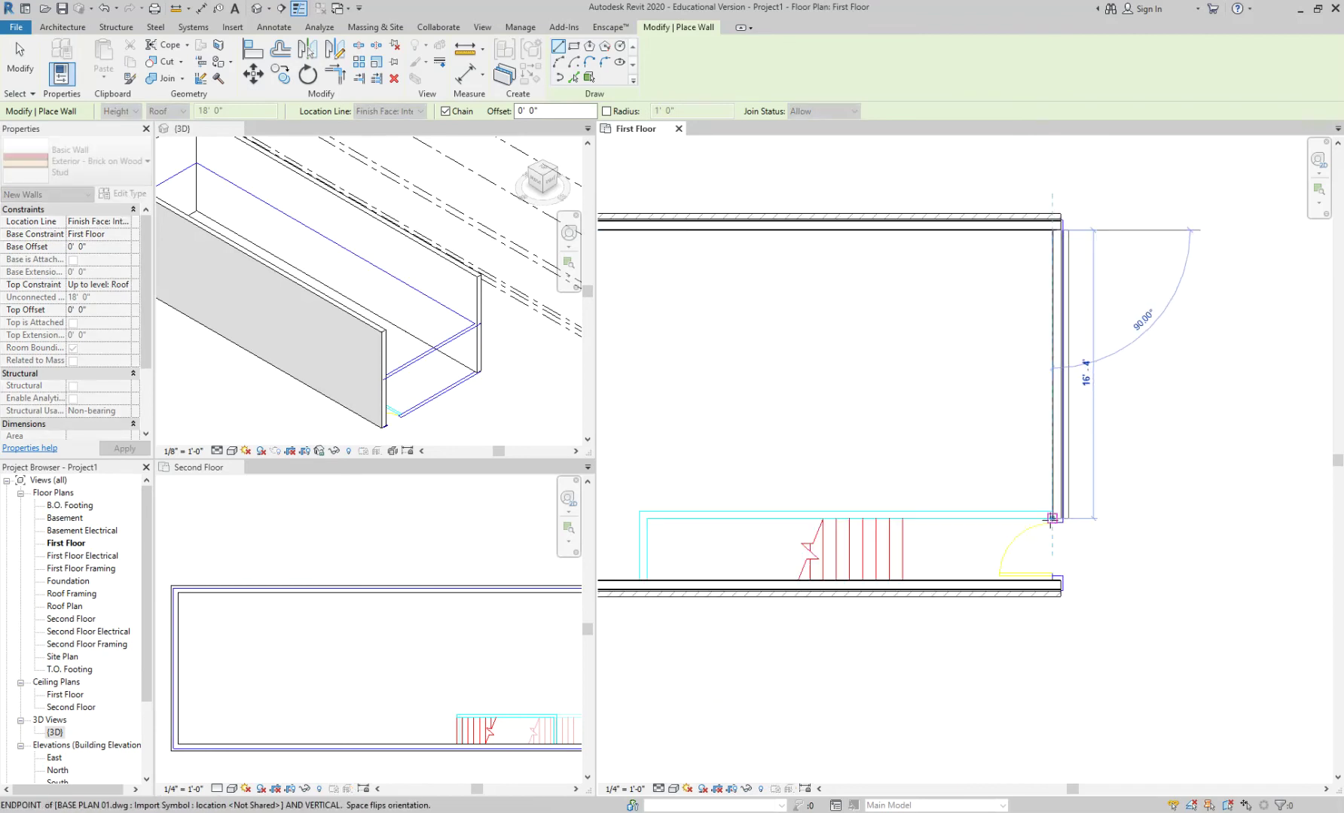
{"action": "left_click", "coordinate": [1052, 518]}
- Draw a short wall from the lower side of the door opening to the inner lower-right corner
{"action": "scroll", "coordinate": [1062, 602], "scroll_direction": "up", "scroll_amount": 5}
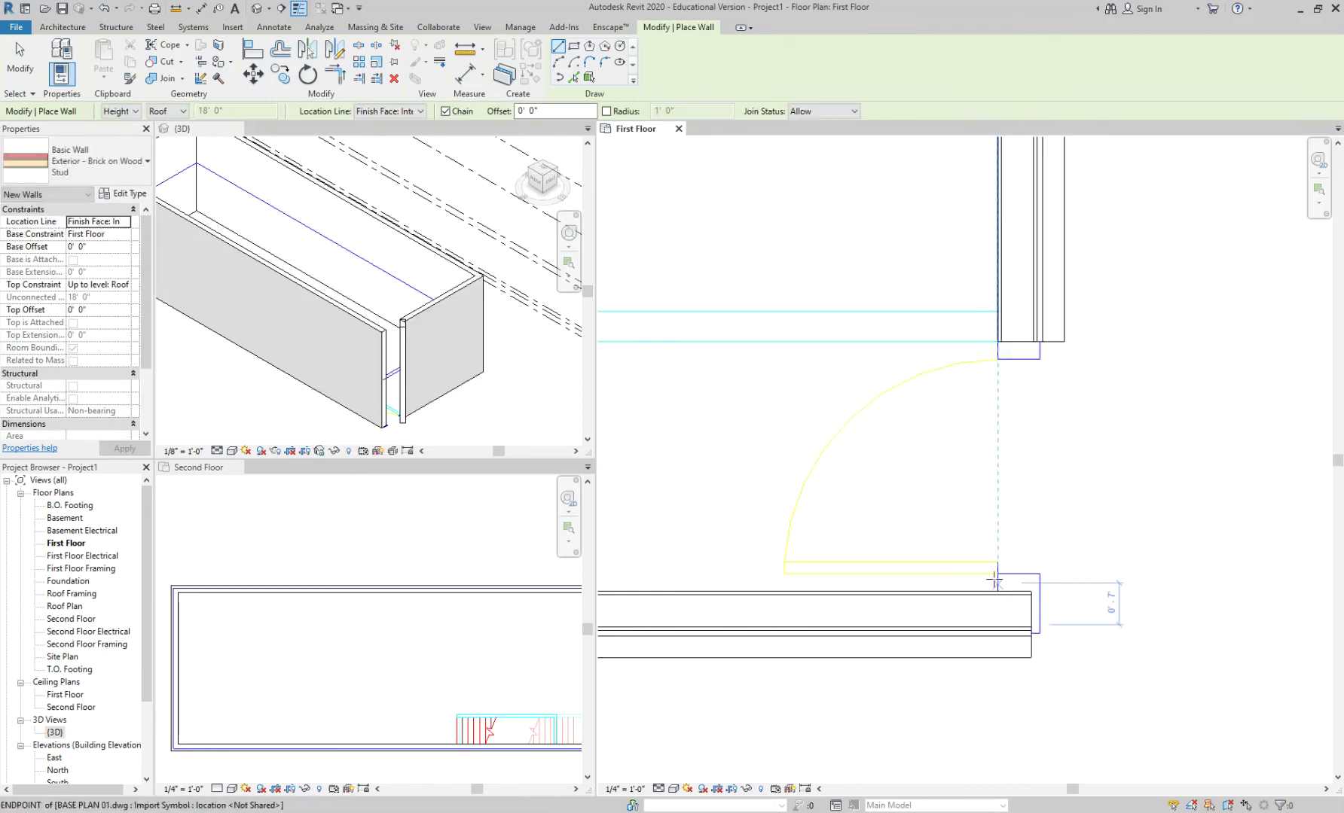
{"action": "left_click", "coordinate": [998, 574]}
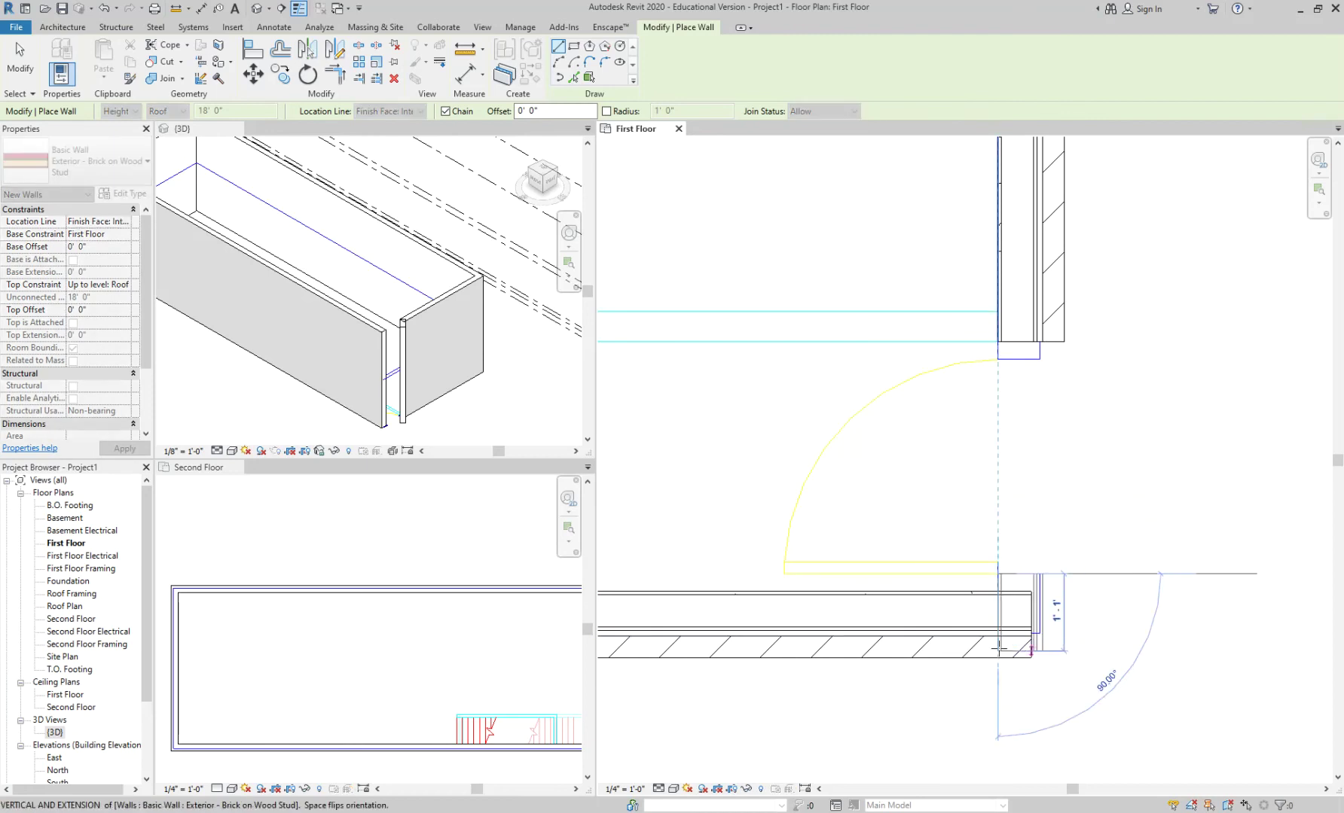
{"action": "key", "text": "Escape"}
{"action": "key", "text": "Escape"}
{"action": "scroll", "coordinate": [1146, 471], "scroll_direction": "down", "scroll_amount": 3}
{"action": "scroll", "coordinate": [1144, 462], "scroll_direction": "down", "scroll_amount": 5}
{"action": "middle_click_drag", "start_coordinate": [1149, 468], "coordinate": [1029, 564]}
{"action": "scroll", "coordinate": [1025, 577], "scroll_direction": "up", "scroll_amount": 3}
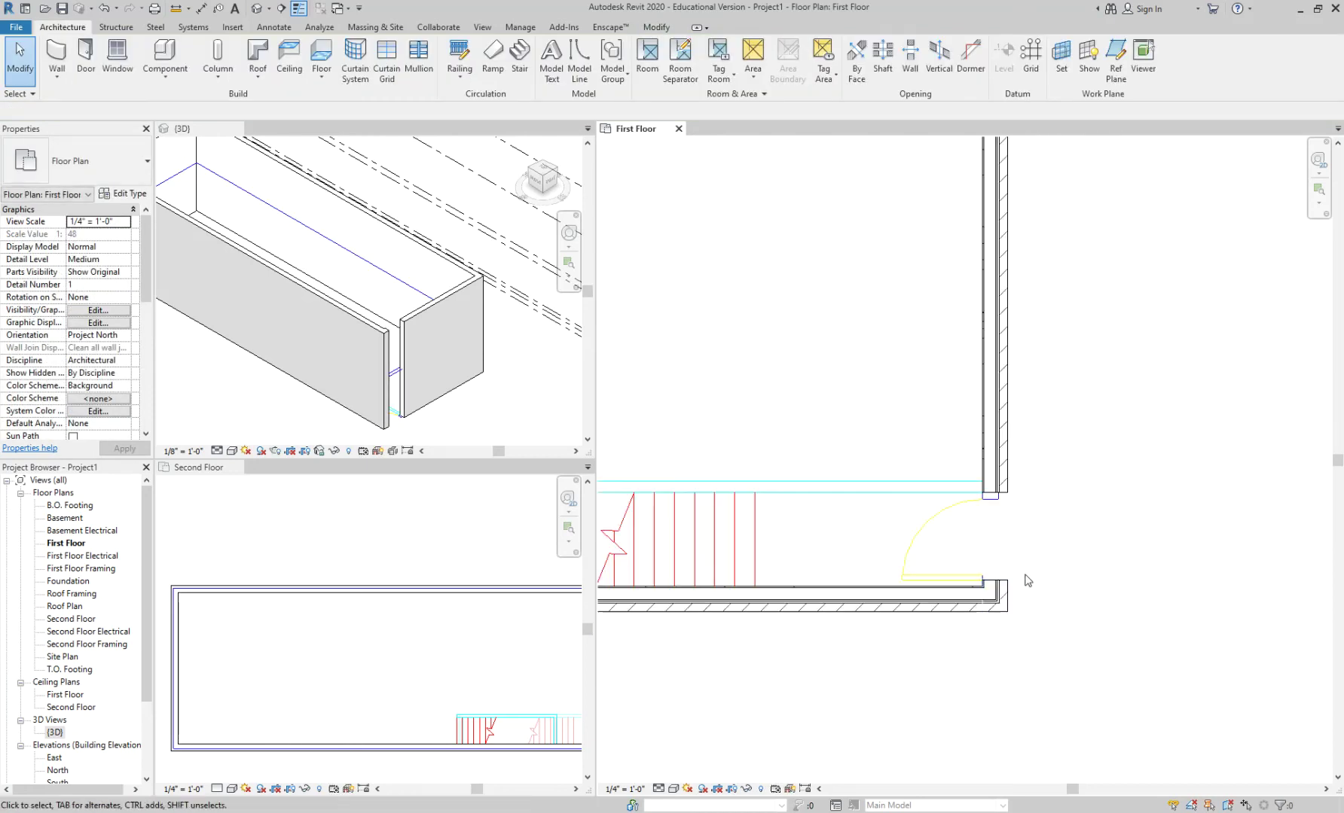
- Try to stretch the right wall's upper piece over the door opening and delete the short overlapping wall, and undo both
{"action": "left_click", "coordinate": [992, 488]}
{"action": "left_click_drag", "start_coordinate": [982, 496], "coordinate": [982, 586]}
{"action": "scroll", "coordinate": [1010, 608], "scroll_direction": "up", "scroll_amount": 3}
{"action": "left_click", "coordinate": [1015, 608]}
{"action": "left_click", "coordinate": [995, 529]}
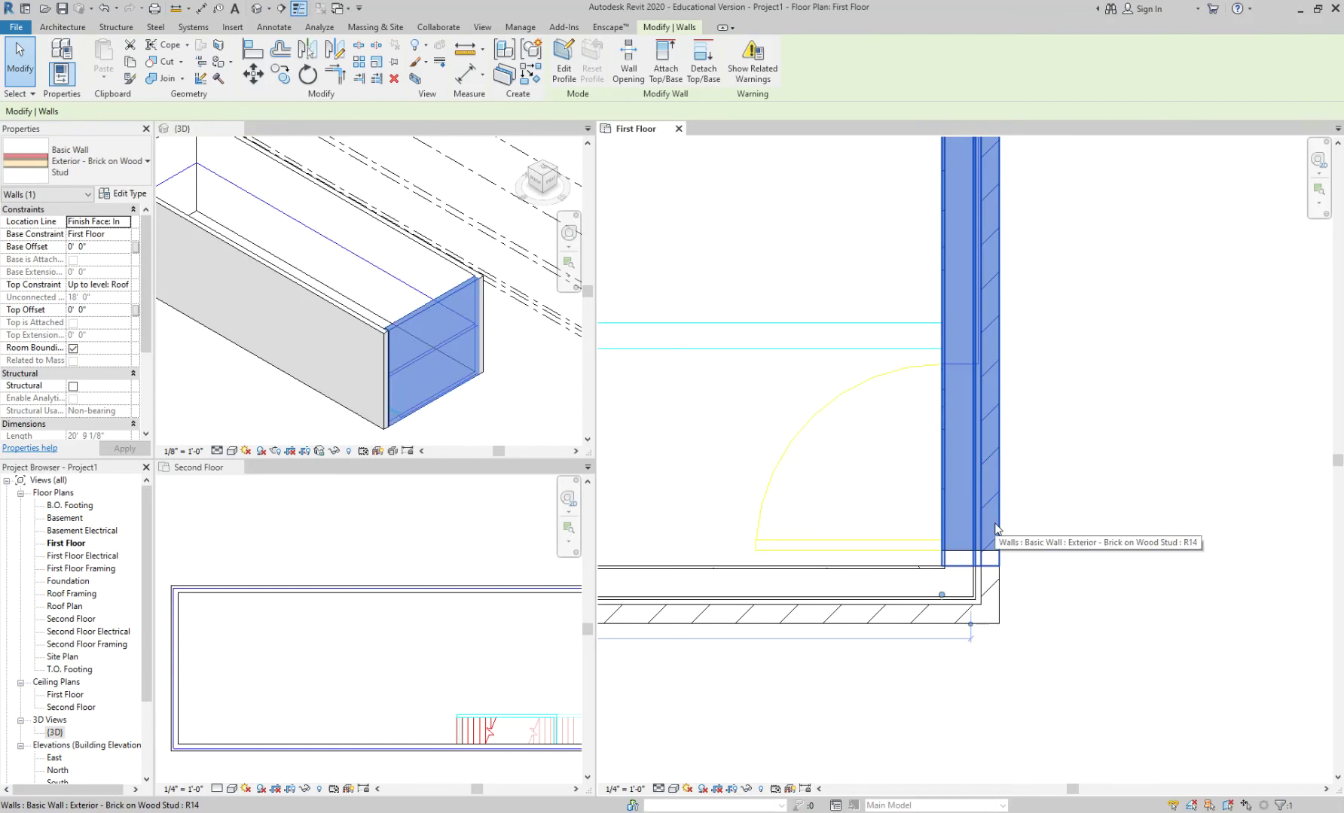
{"action": "left_click", "coordinate": [1019, 561]}
{"action": "left_click", "coordinate": [1000, 582]}
{"action": "key", "text": "Delete"}
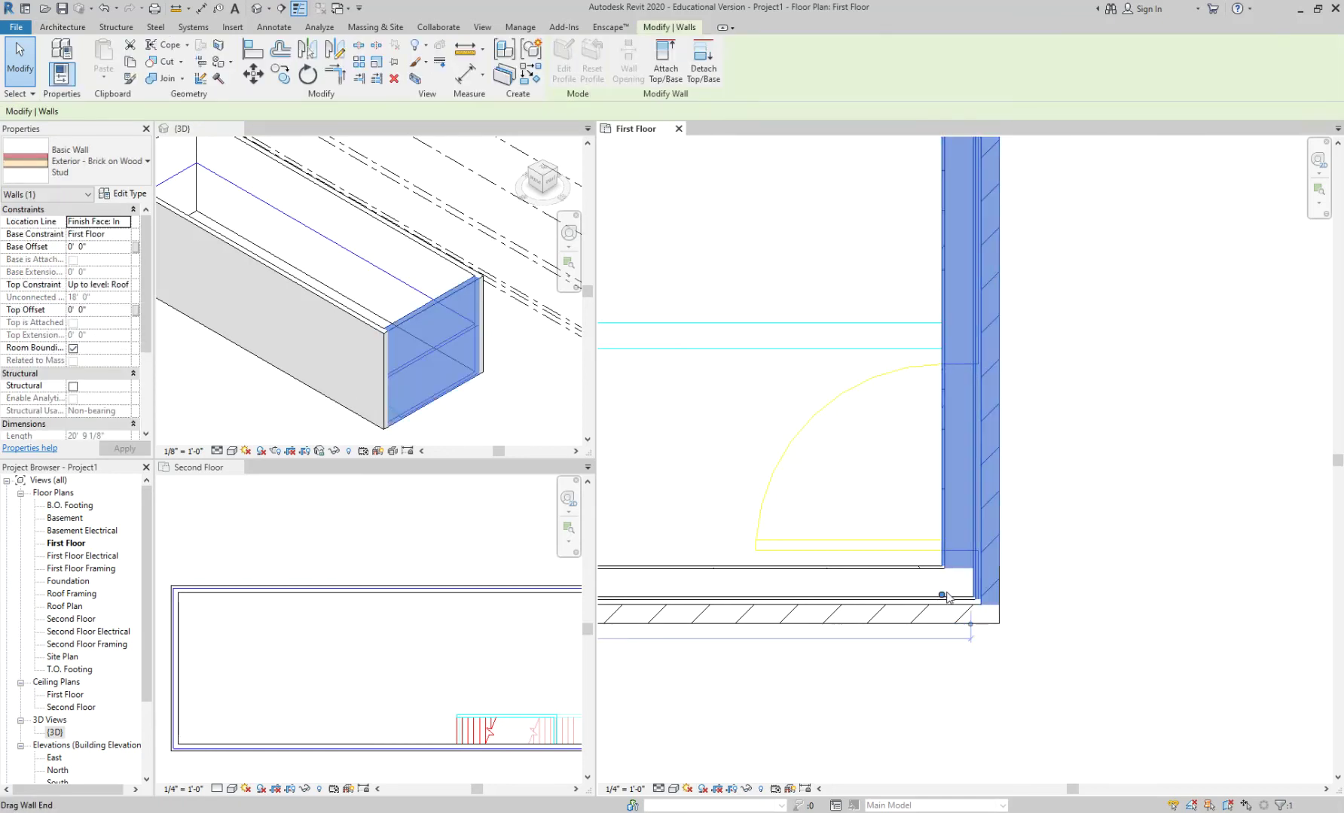
{"action": "key", "text": "ctrl+z"}
{"action": "key", "text": "ctrl+z"}
- Delete the long piece of the right exterior wall above the door opening
{"action": "scroll", "coordinate": [1013, 601], "scroll_direction": "down", "scroll_amount": 3}
{"action": "left_click", "coordinate": [1000, 585]}
{"action": "scroll", "coordinate": [1005, 584], "scroll_direction": "down", "scroll_amount": 3}
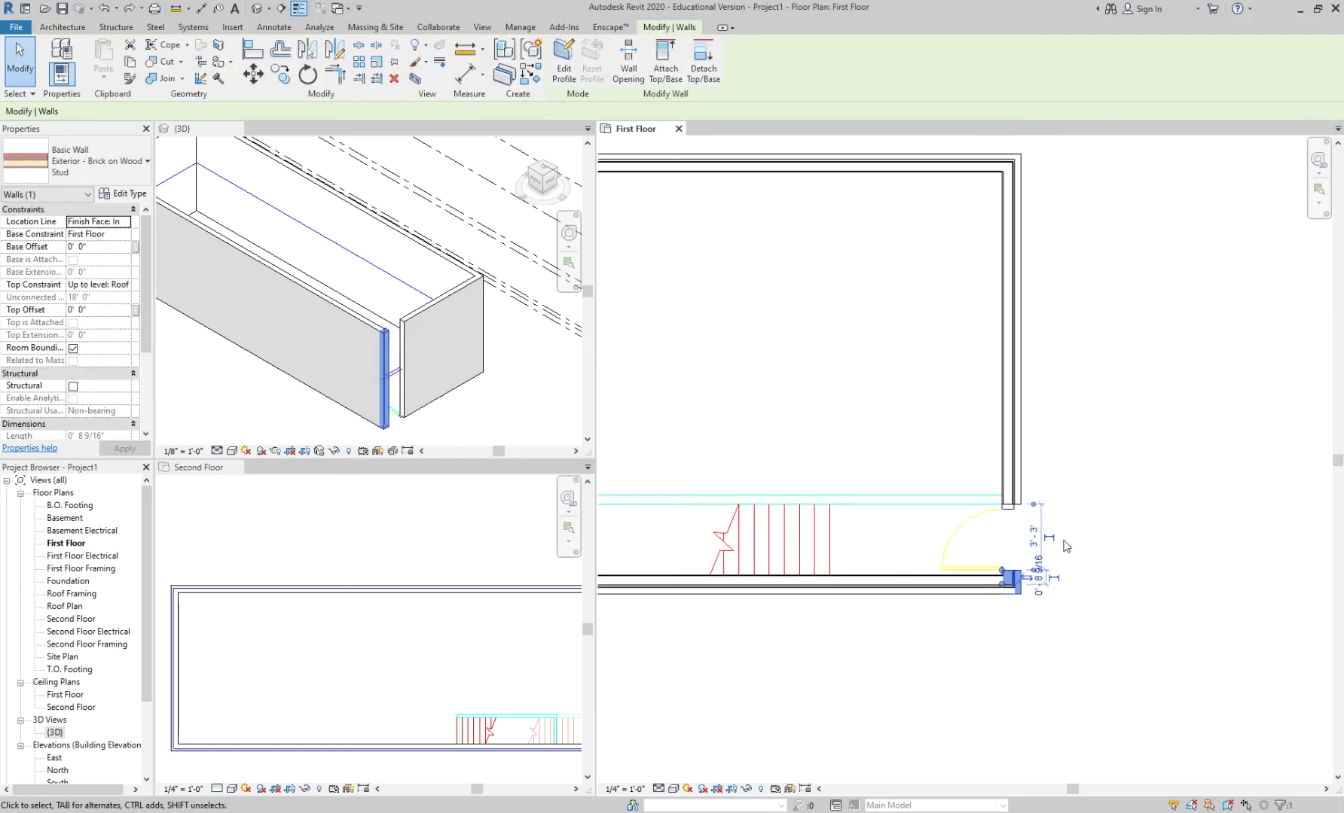
{"action": "left_click", "coordinate": [1050, 435]}
{"action": "left_click", "coordinate": [1035, 429]}
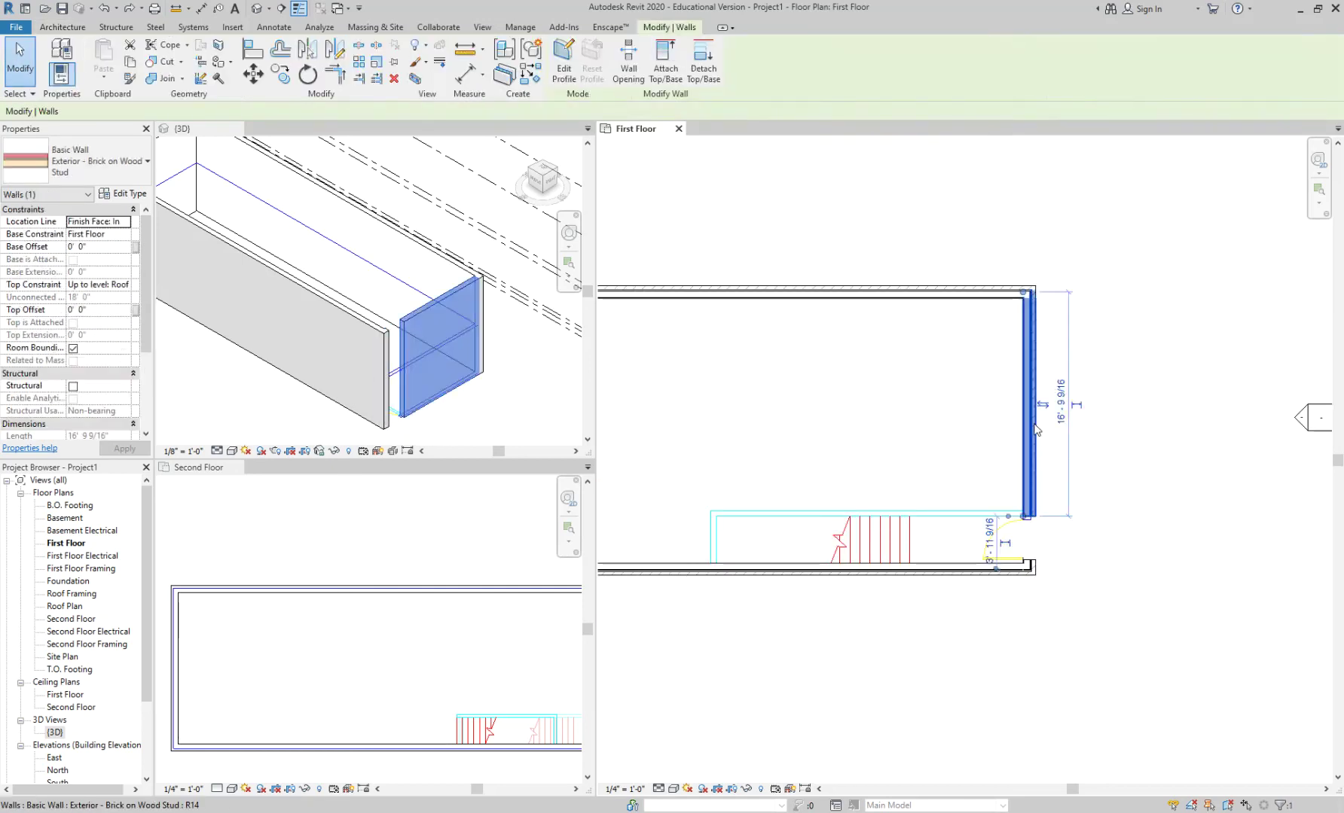
{"action": "key", "text": "Escape"}
- Trim/Extend the short wall below the door opening and the upper exterior wall to a corner
{"action": "key", "text": "t"}
{"action": "key", "text": "r"}
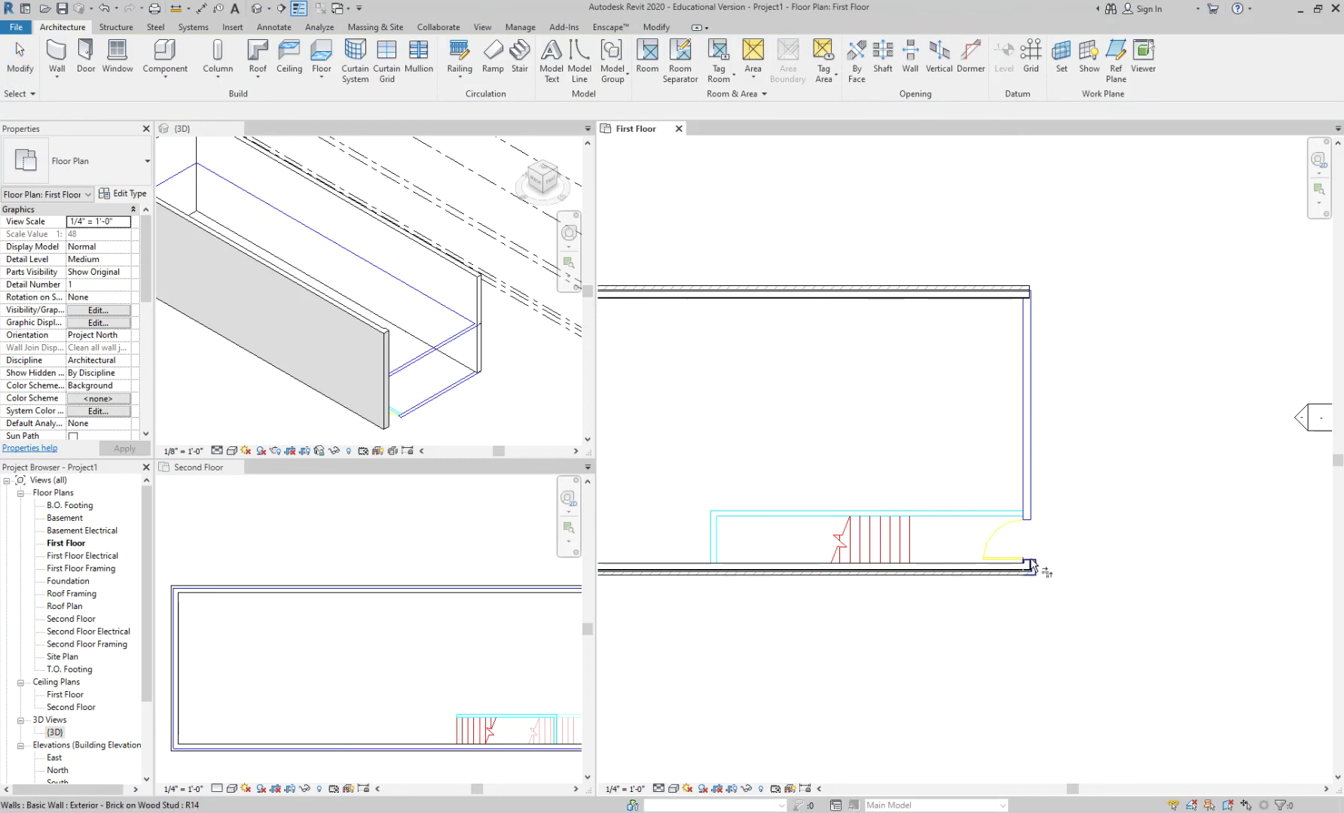
{"action": "left_click", "coordinate": [1032, 565]}
{"action": "left_click", "coordinate": [1019, 309]}
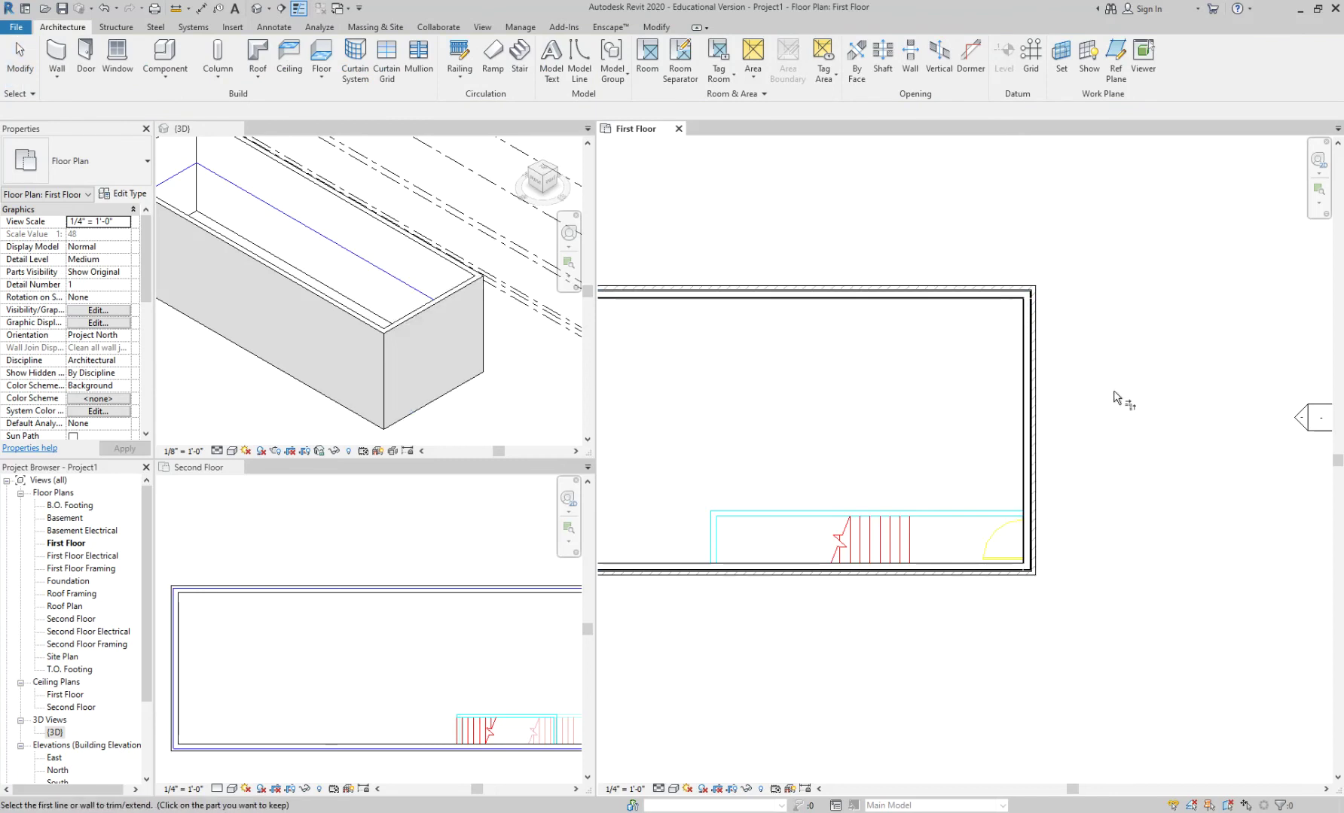
{"action": "key", "text": "Escape"}
- Examine the completed exterior walls and their upper-left corner in the First Floor plan
{"action": "scroll", "coordinate": [1107, 392], "scroll_direction": "down", "scroll_amount": 2}
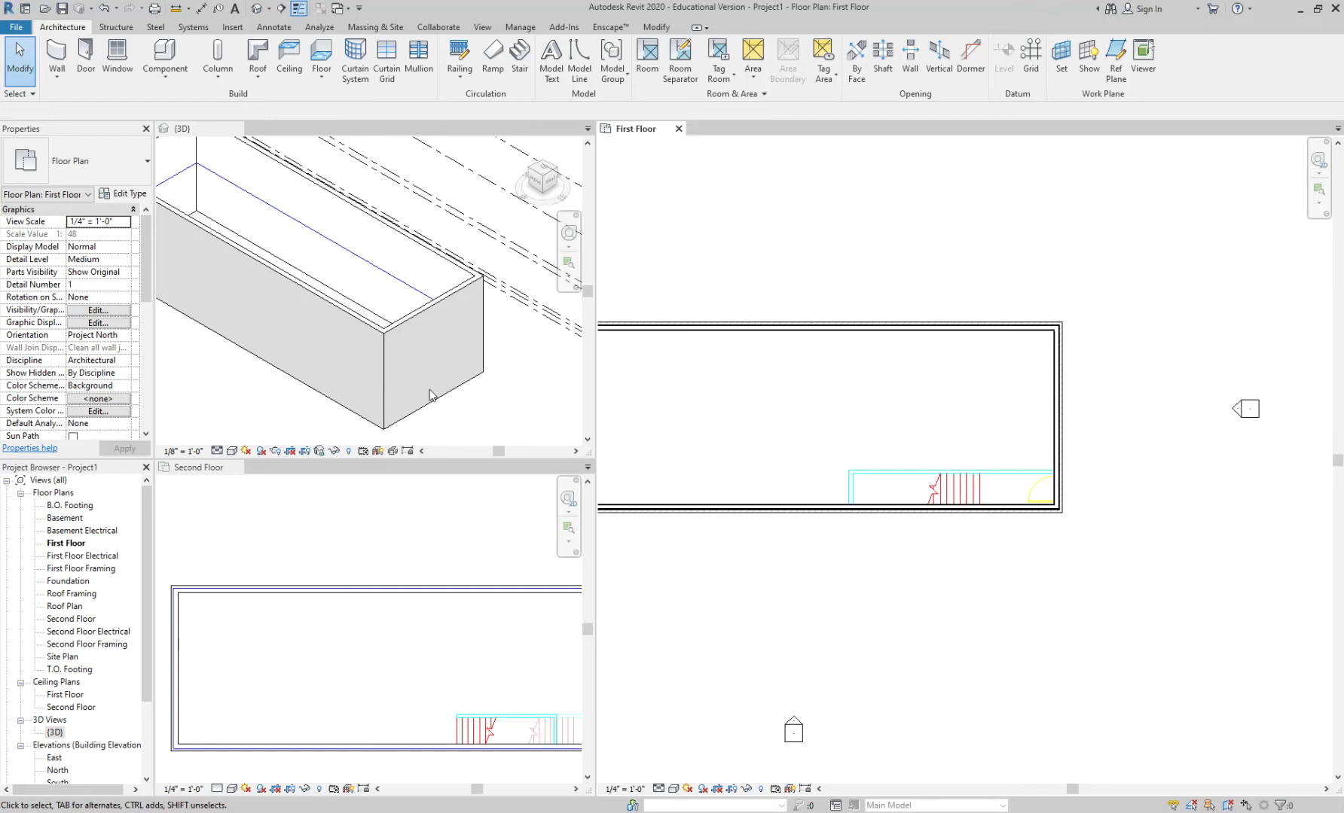
{"action": "scroll", "coordinate": [939, 396], "scroll_direction": "down", "scroll_amount": 2}
{"action": "middle_click_drag", "start_coordinate": [939, 396], "coordinate": [1074, 376]}
{"action": "scroll", "coordinate": [837, 391], "scroll_direction": "up", "scroll_amount": 2}
{"action": "scroll", "coordinate": [782, 289], "scroll_direction": "up", "scroll_amount": 2}
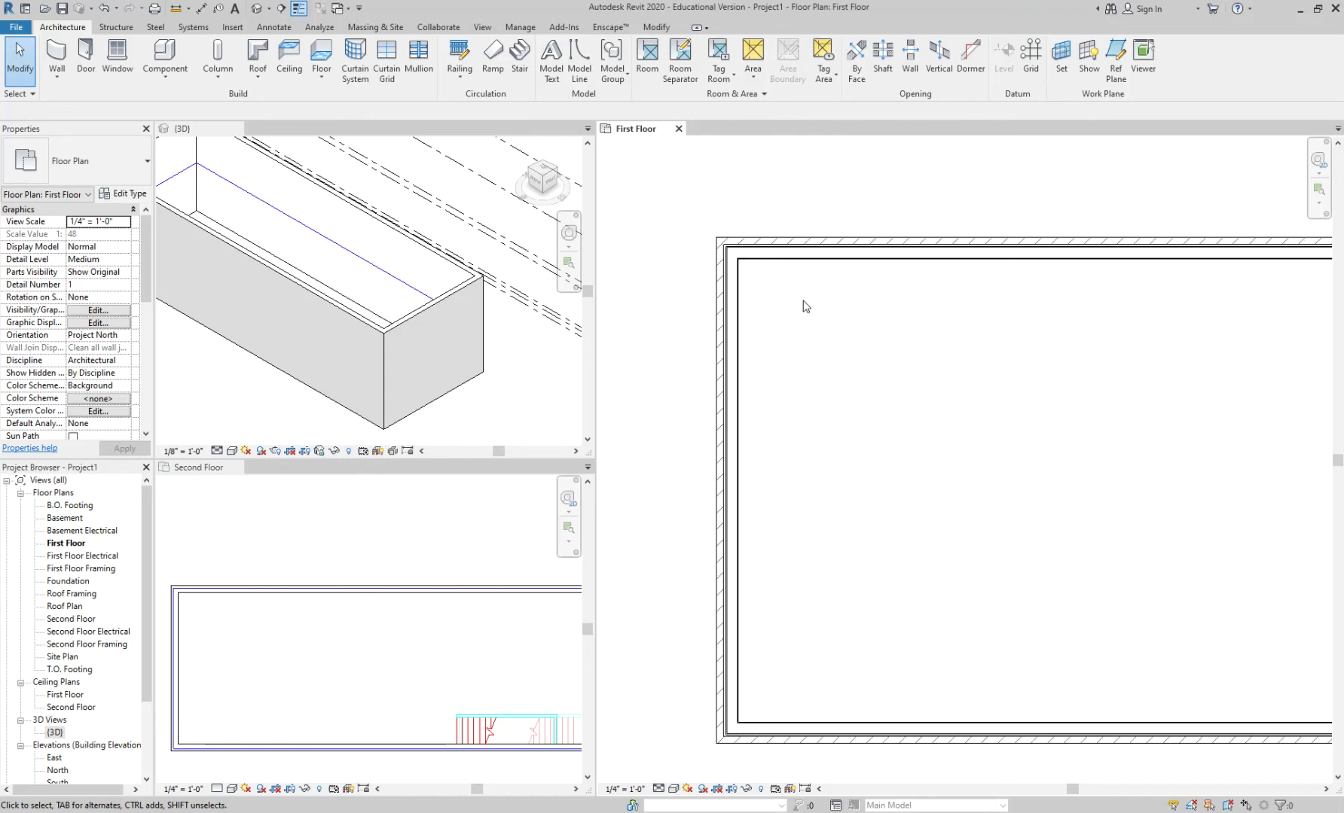
{"action": "scroll", "coordinate": [798, 305], "scroll_direction": "down", "scroll_amount": 1}
{"action": "scroll", "coordinate": [934, 332], "scroll_direction": "up", "scroll_amount": 1}
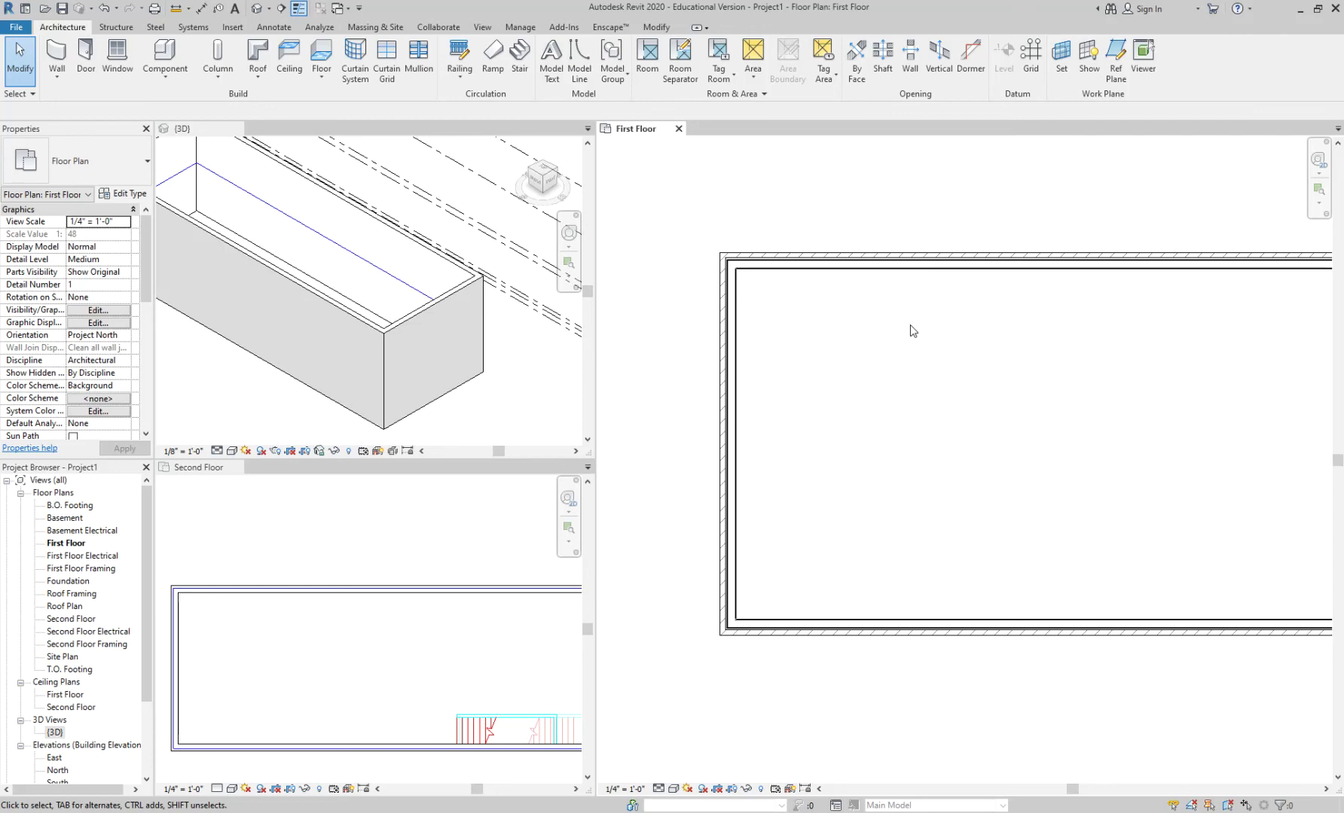
{"action": "scroll", "coordinate": [780, 301], "scroll_direction": "up", "scroll_amount": 5}
{"action": "scroll", "coordinate": [782, 309], "scroll_direction": "down", "scroll_amount": 1}
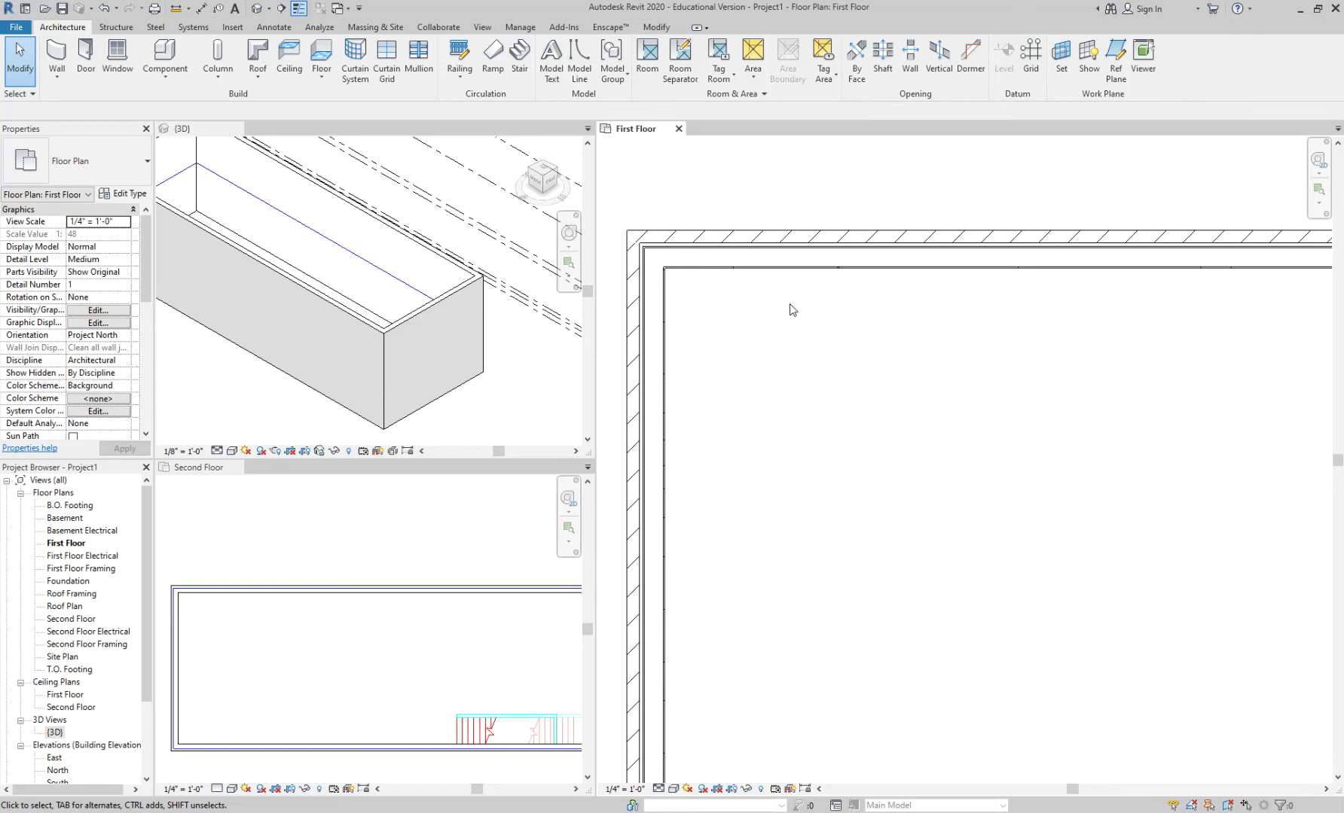
{"action": "scroll", "coordinate": [775, 283], "scroll_direction": "down", "scroll_amount": 1}
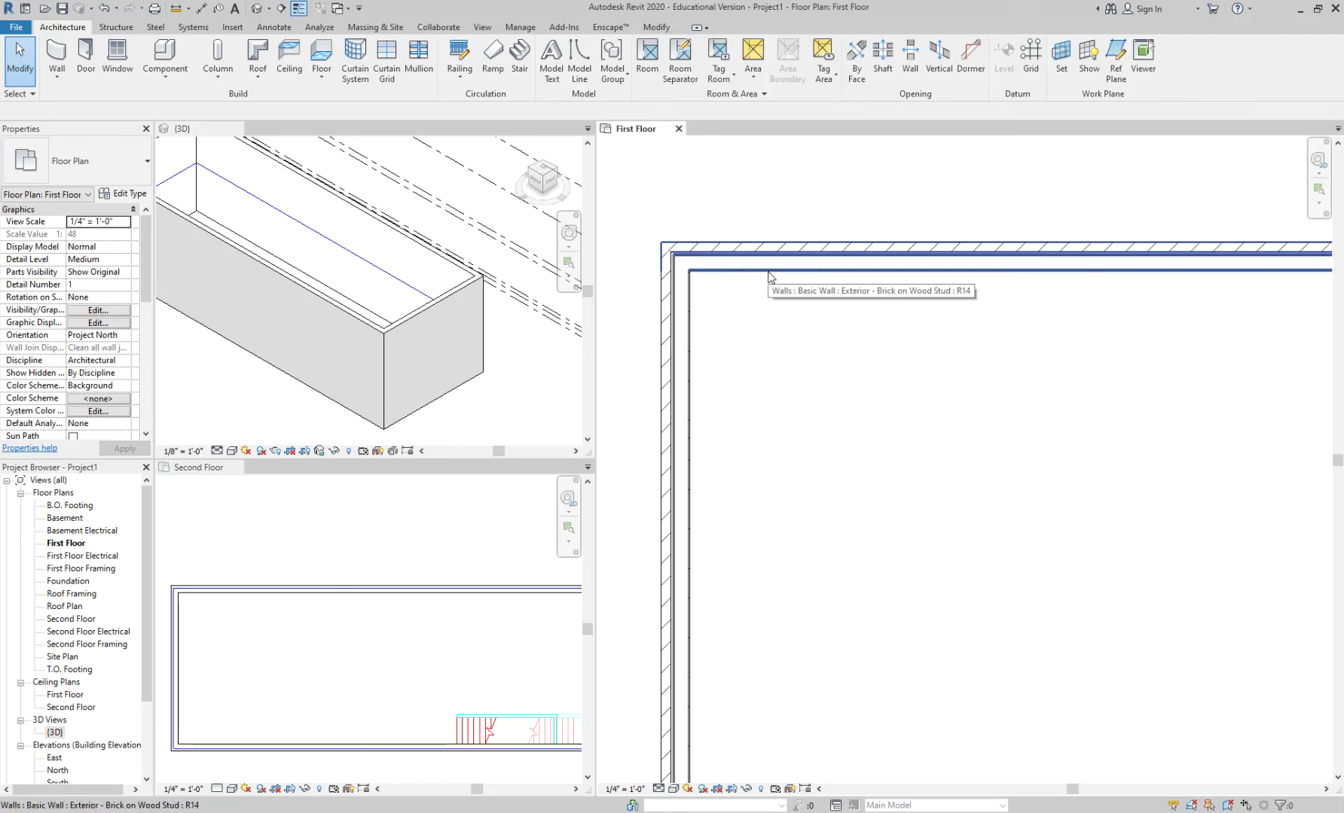
- Duplicate the upper exterior wall's type as "Exterior - Brick on Wood Stud Midterm"
{"action": "left_click", "coordinate": [768, 277]}
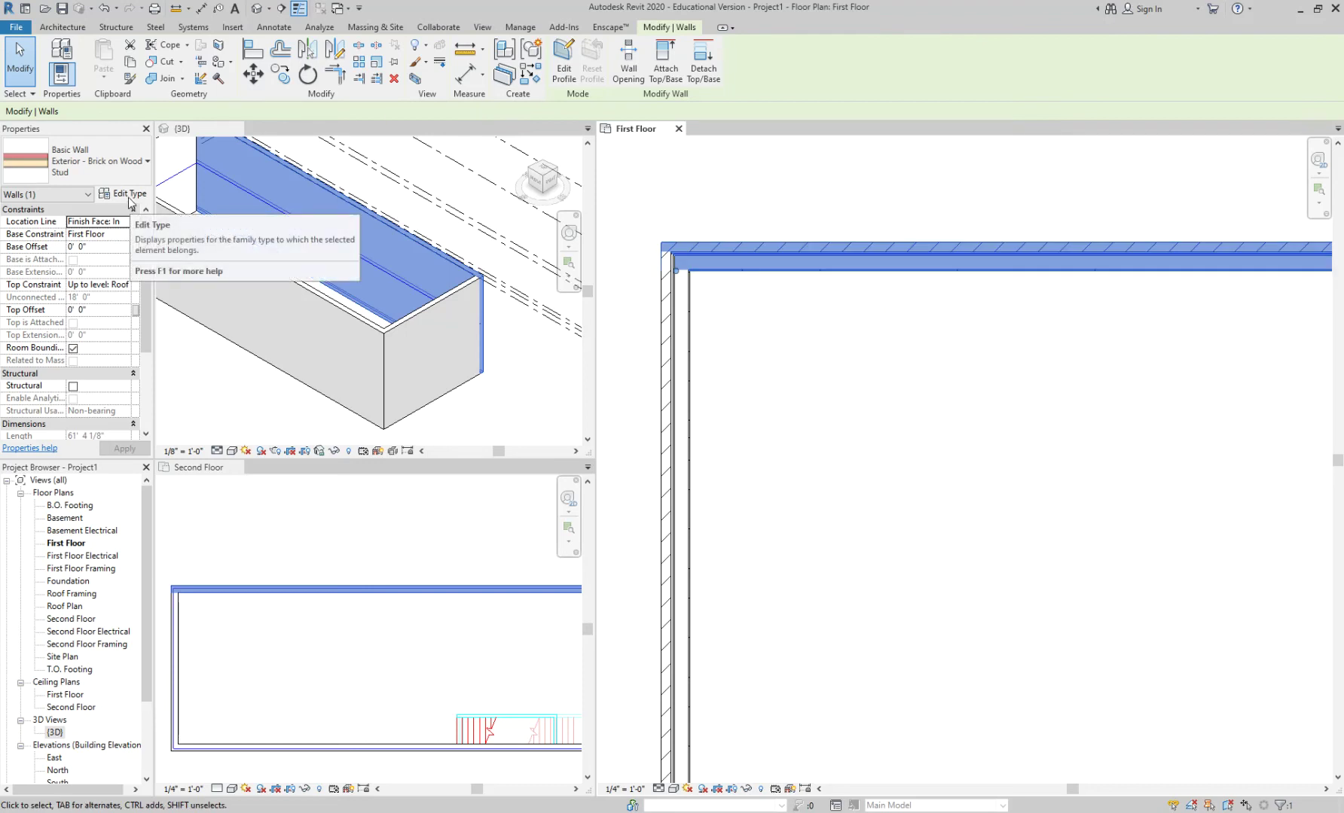
{"action": "left_click", "coordinate": [129, 198]}
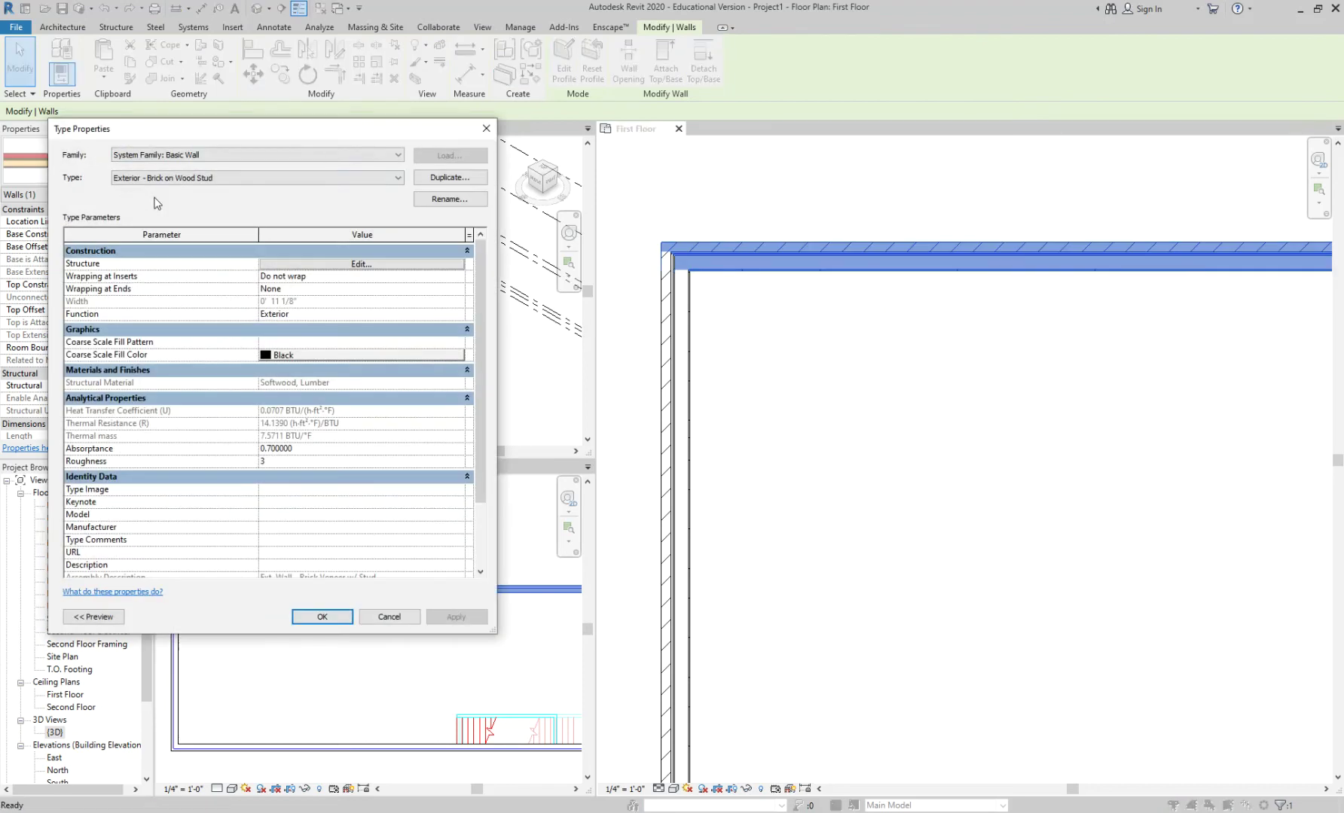
{"action": "left_click_drag", "start_coordinate": [308, 134], "coordinate": [877, 112]}
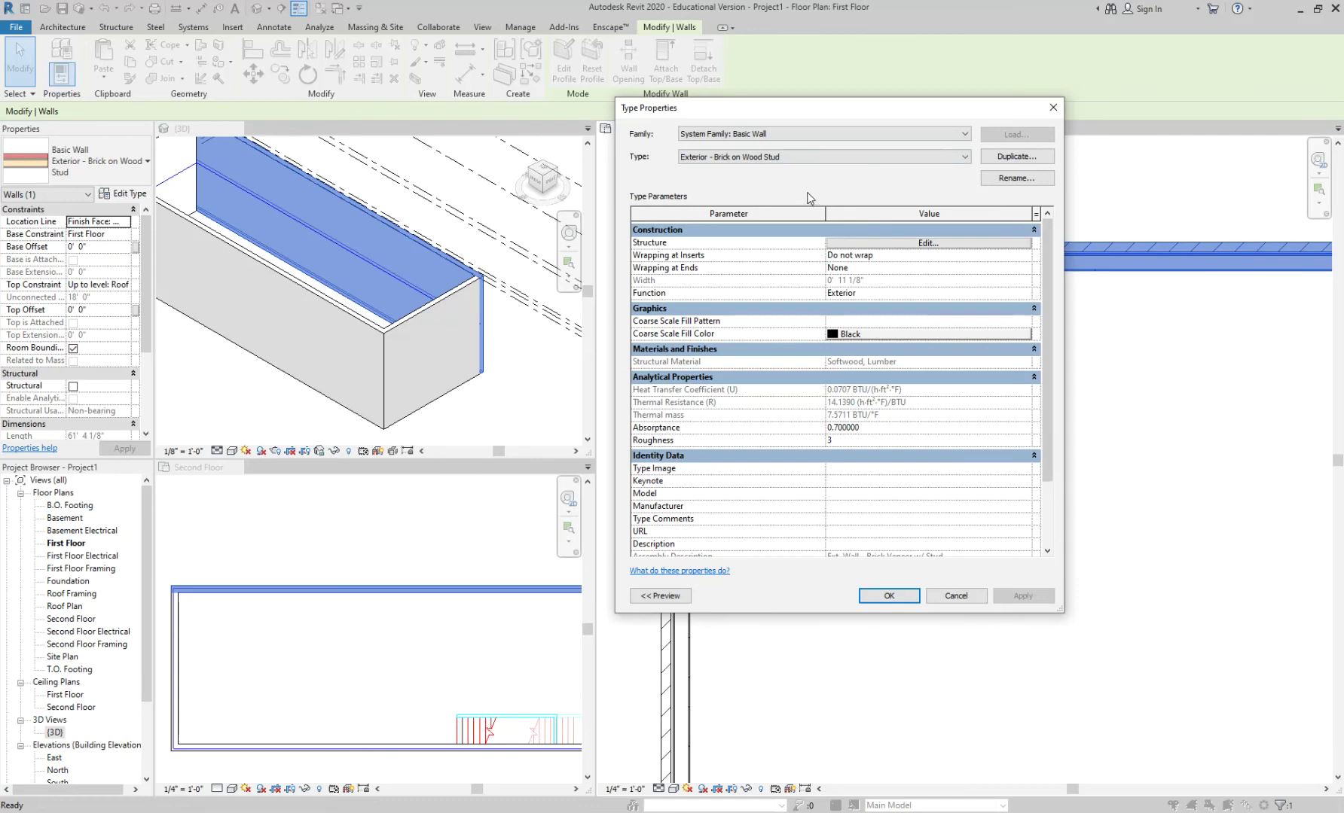
{"action": "left_click", "coordinate": [1017, 155]}
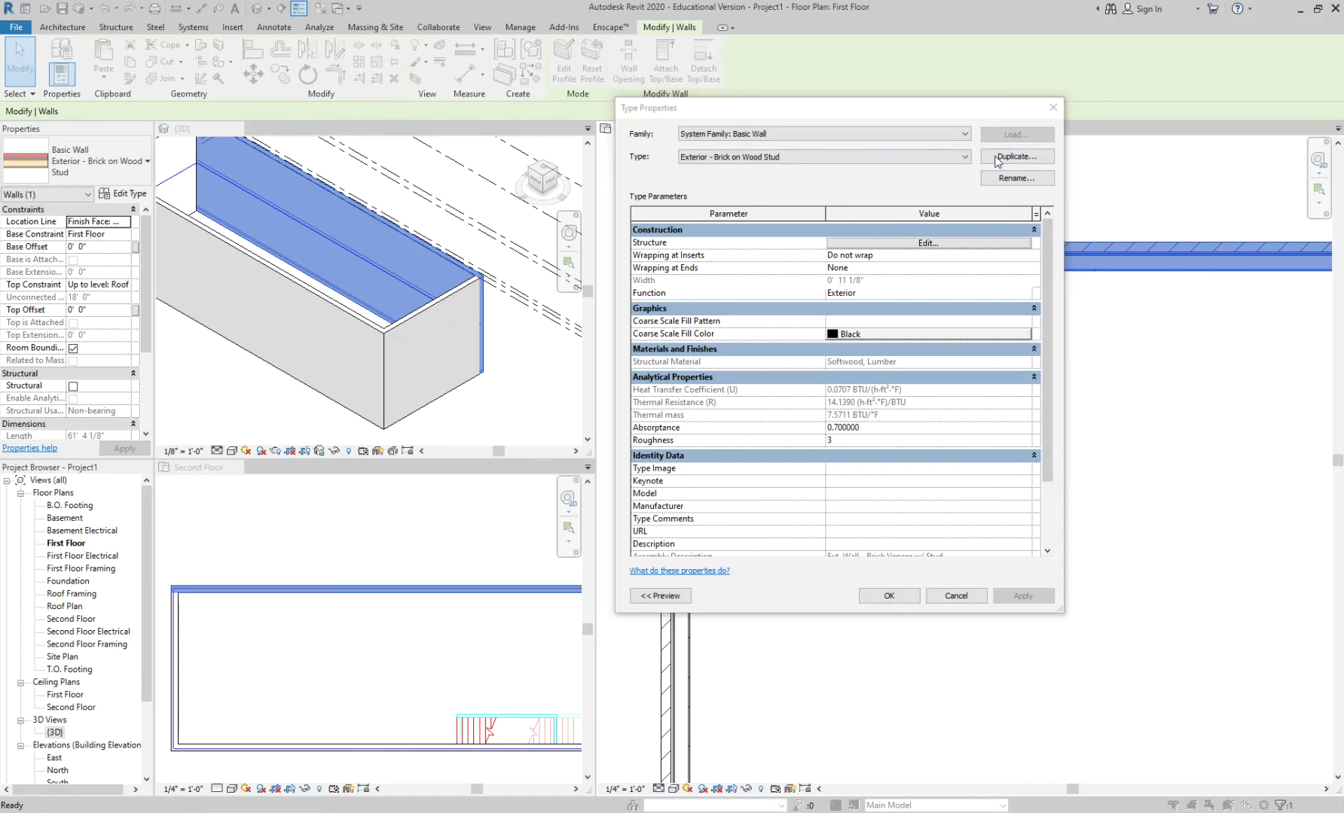
{"action": "left_click", "coordinate": [852, 351]}
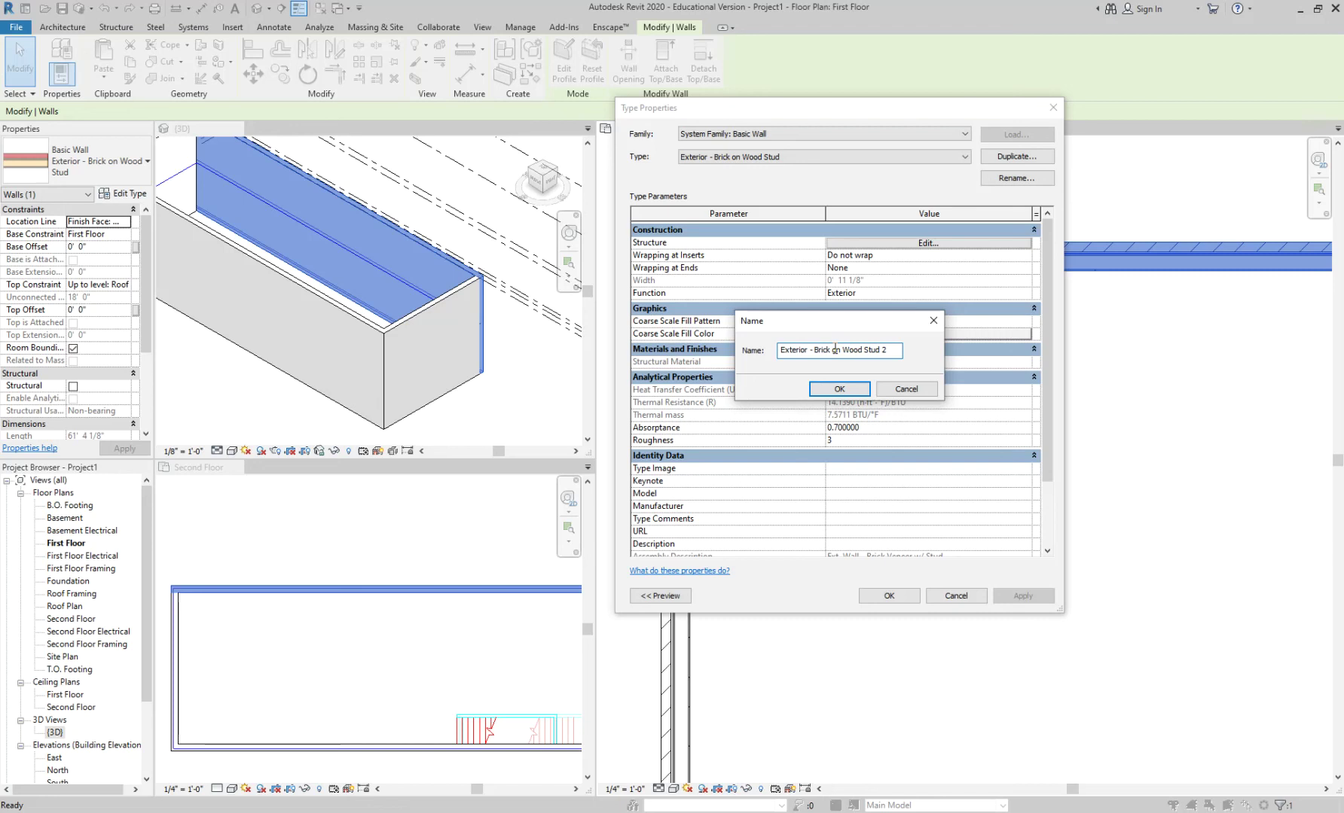
{"action": "double_click", "coordinate": [883, 350]}
{"action": "type", "text": "mIDTER"}
{"action": "key", "text": "BackSpace"}
{"action": "key", "text": "BackSpace"}
{"action": "key", "text": "BackSpace"}
{"action": "key", "text": "BackSpace"}
{"action": "key", "text": "BackSpace"}
{"action": "key", "text": "BackSpace"}
{"action": "type", "text": "Midtern"}
{"action": "key", "text": "BackSpace"}
{"action": "type", "text": "m"}
{"action": "left_click", "coordinate": [843, 390]}
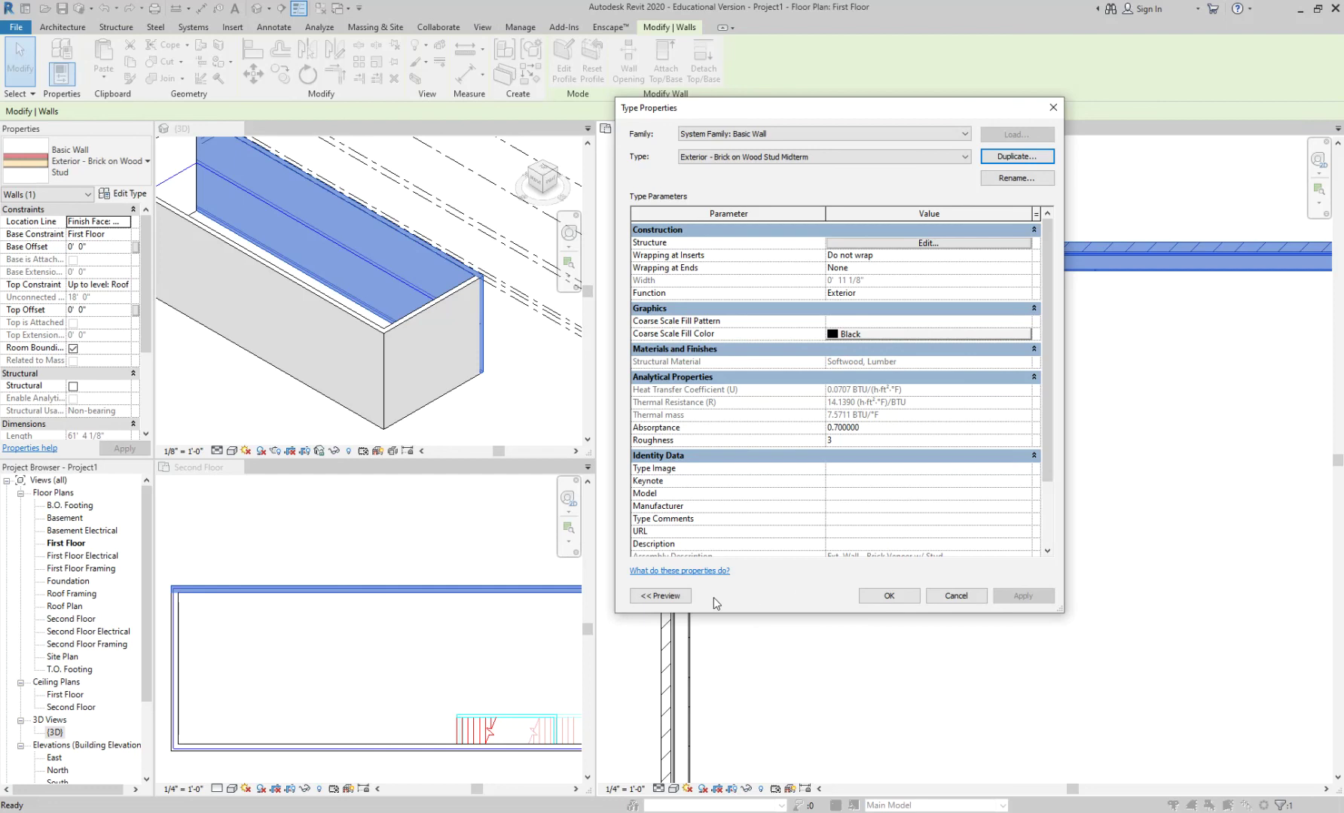
- Show the preview of the duplicated wall type and open its structure for editing
{"action": "left_click", "coordinate": [663, 596]}
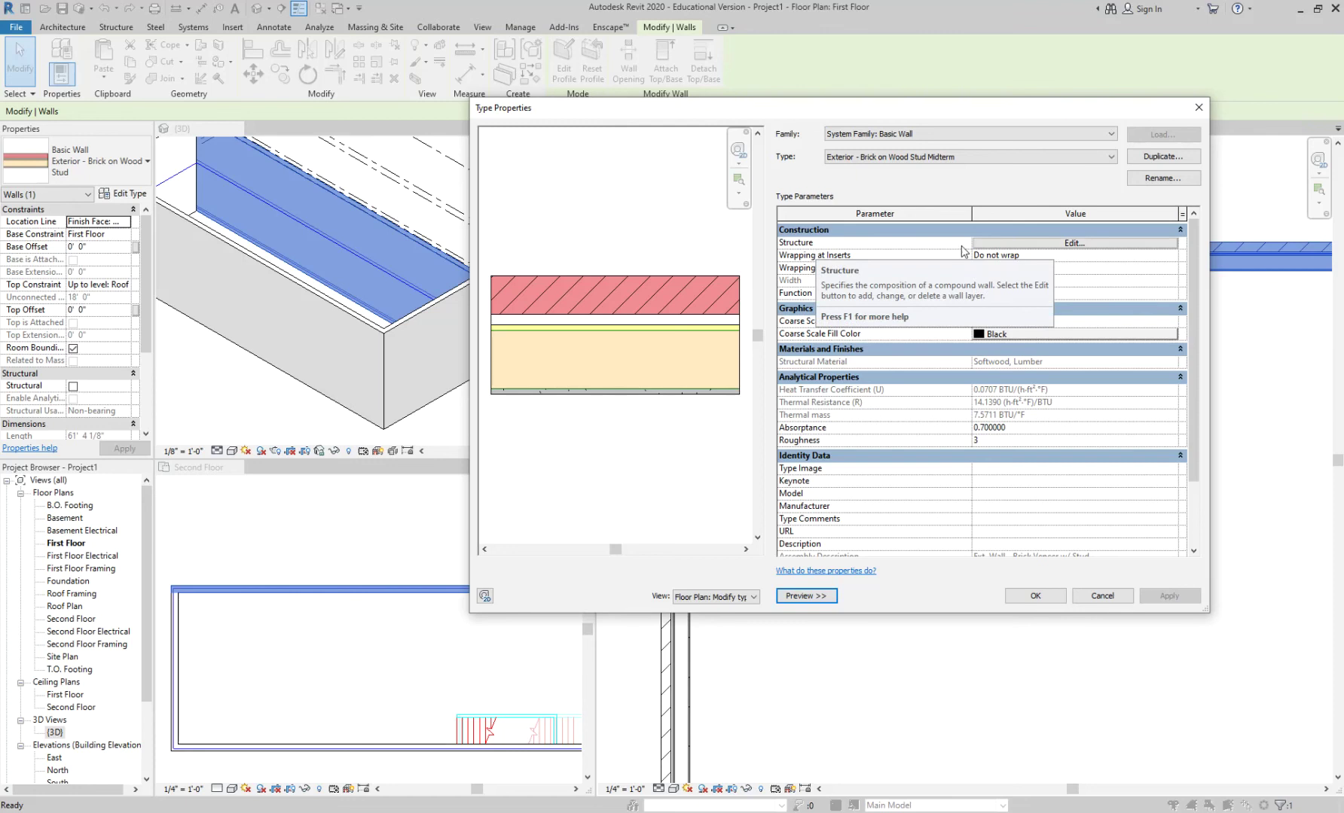
{"action": "left_click", "coordinate": [1008, 246]}
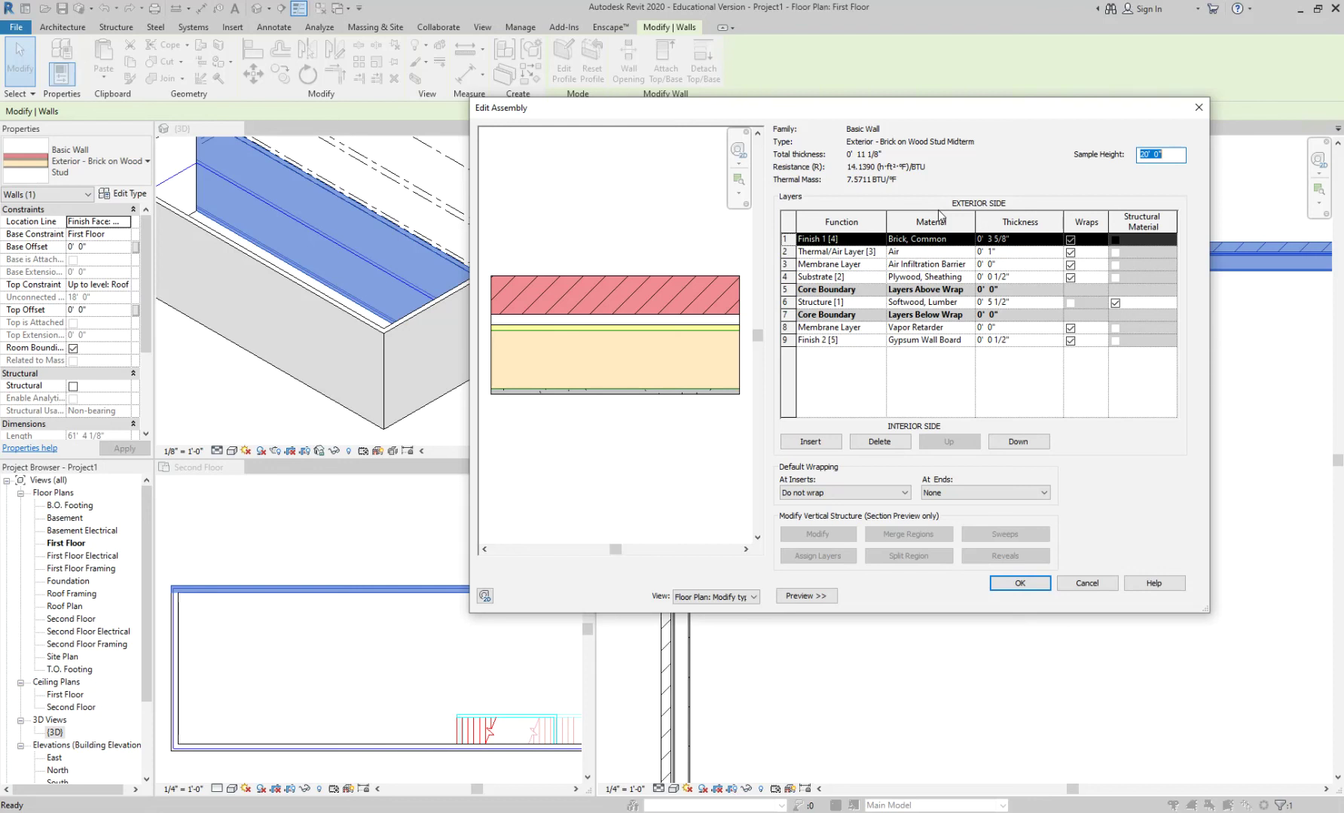
- Set the thickness of the Brick, Common finish layer to 0.05 inches
{"action": "left_click", "coordinate": [991, 242]}
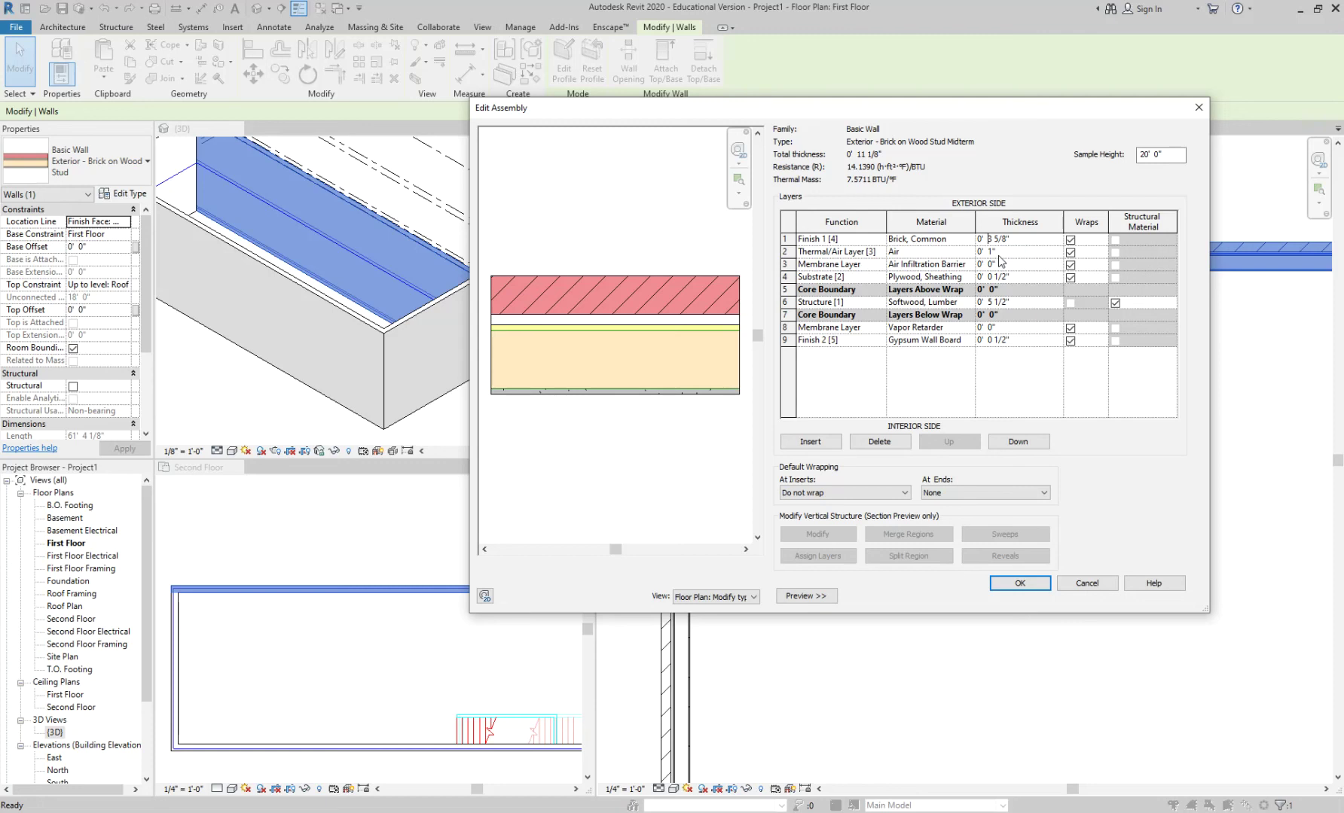
{"action": "left_click_drag", "start_coordinate": [1009, 240], "coordinate": [952, 242]}
{"action": "type", "text": "0."}
{"action": "left_click", "coordinate": [1027, 255]}
{"action": "left_click", "coordinate": [1033, 239]}
{"action": "left_click_drag", "start_coordinate": [1033, 239], "coordinate": [913, 232]}
{"action": "type", "text": "0."}
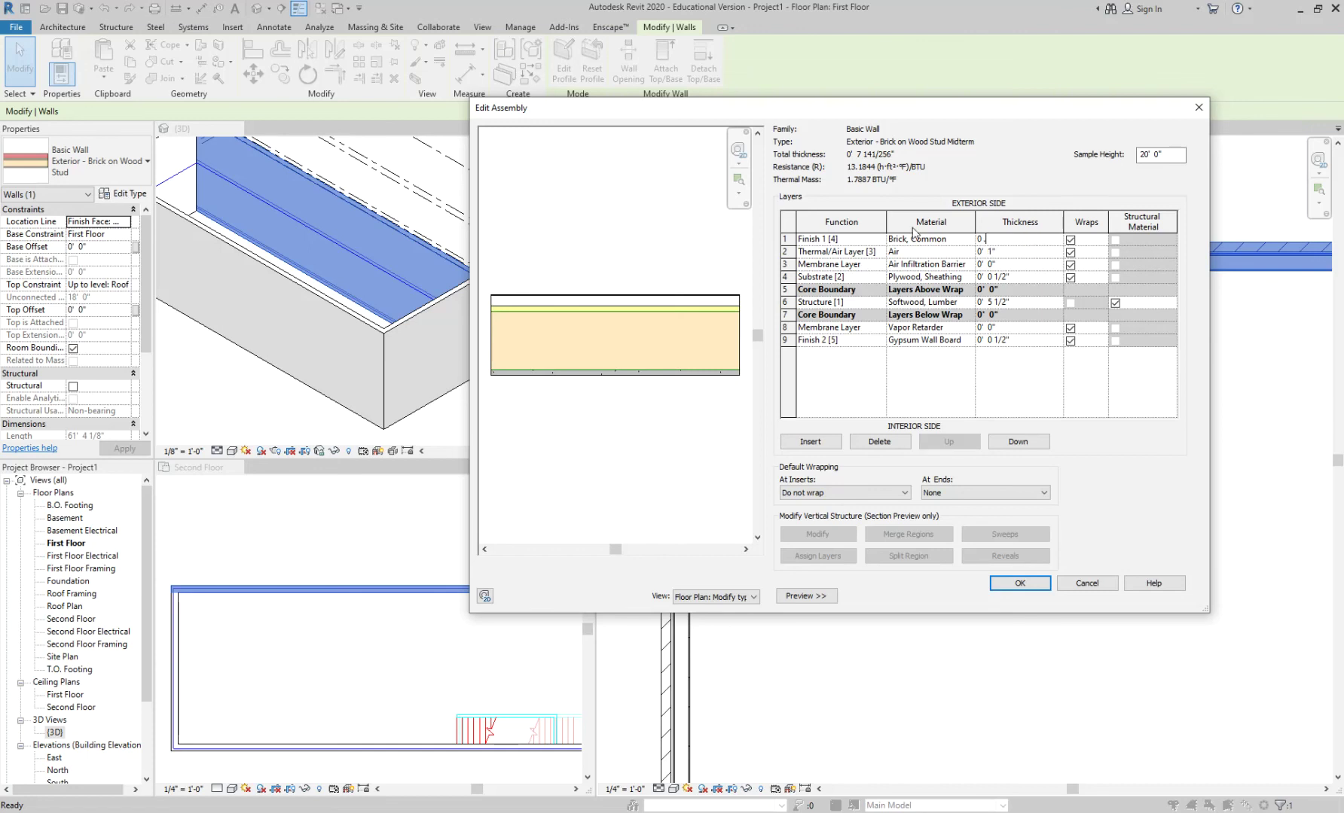
{"action": "type", "text": "05"}
{"action": "key", "text": "Tab"}
{"action": "left_click", "coordinate": [1031, 241]}
{"action": "type", "text": ".05"}
{"action": "key", "text": "Tab"}
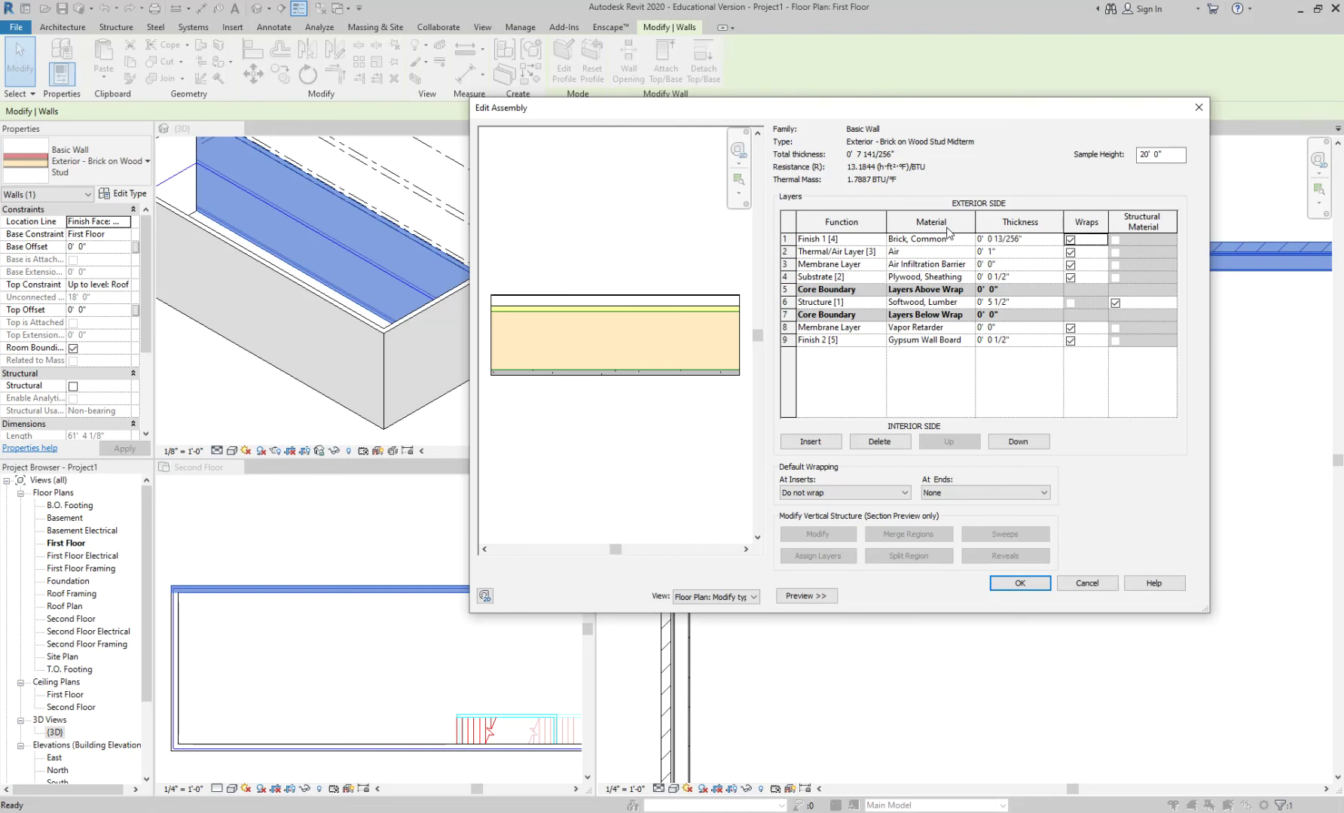
- Set the thickness of the Brick, Common finish layer to 0.5 inches
{"action": "left_click", "coordinate": [1026, 240]}
{"action": "left_click", "coordinate": [1027, 241]}
{"action": "type", "text": "0"}
{"action": "type", "text": ".5"}
{"action": "key", "text": "Tab"}
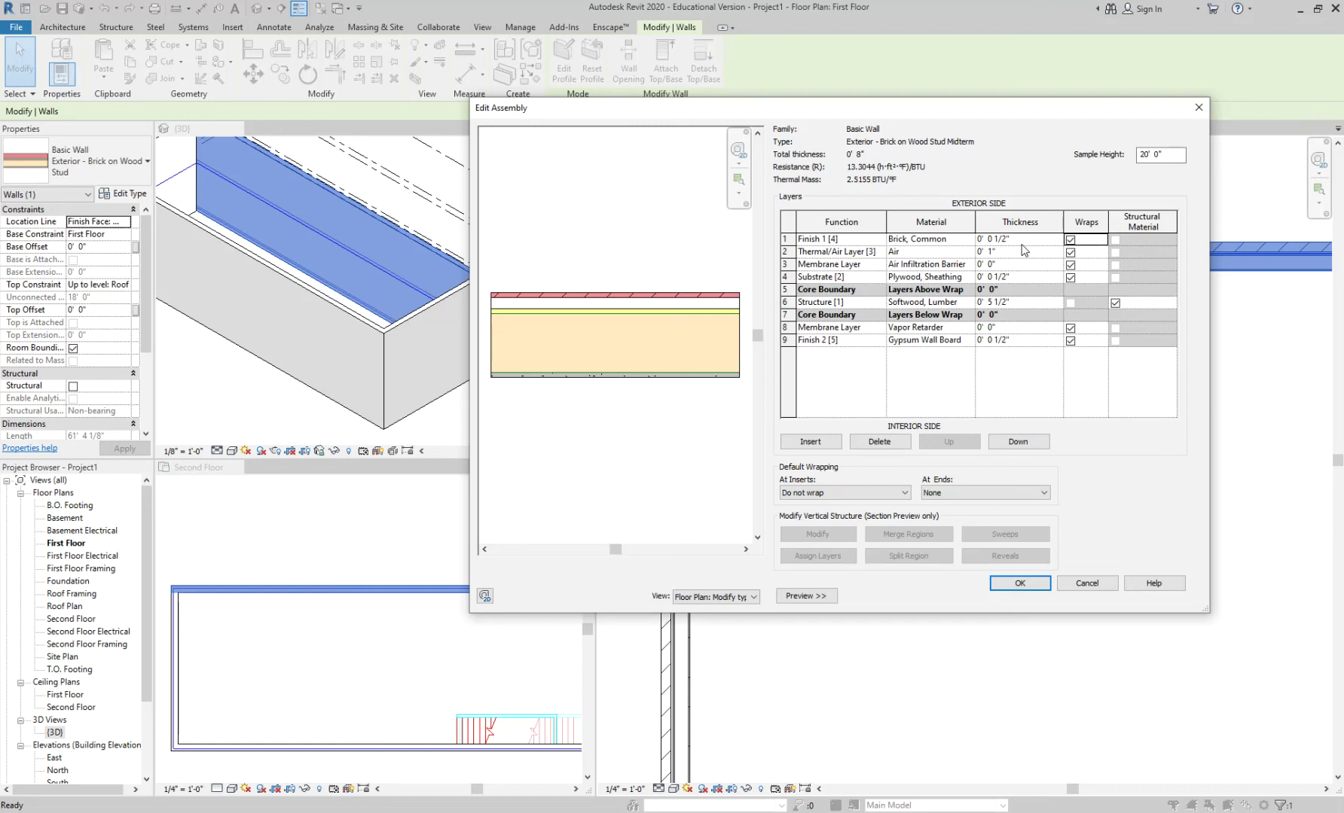
- Set the thickness of the Plywood, Sheathing substrate layer to 0.75 inches
{"action": "left_click", "coordinate": [1025, 277]}
{"action": "left_click_drag", "start_coordinate": [1009, 276], "coordinate": [963, 268]}
{"action": "type", "text": "0"}
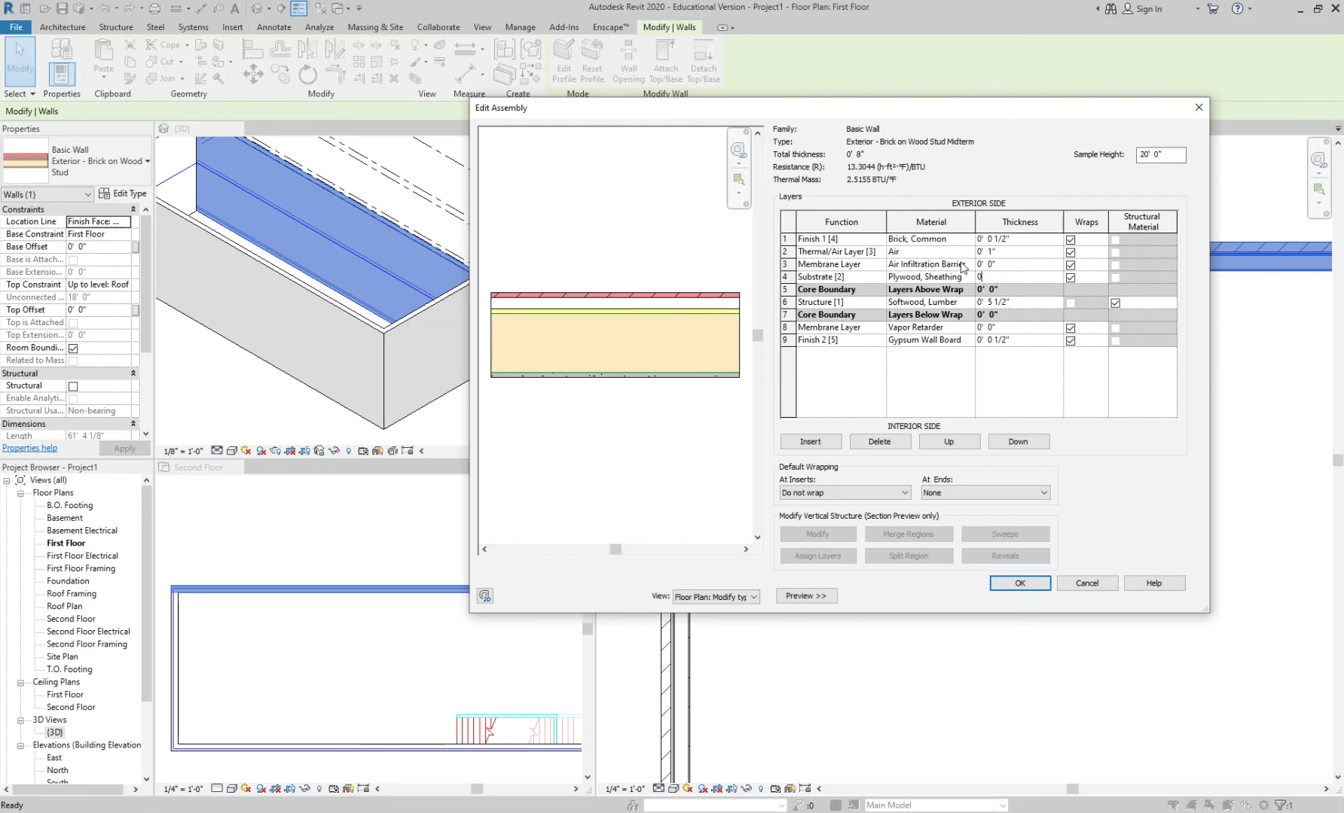
{"action": "type", "text": " 0.75"}
{"action": "key", "text": "Tab"}
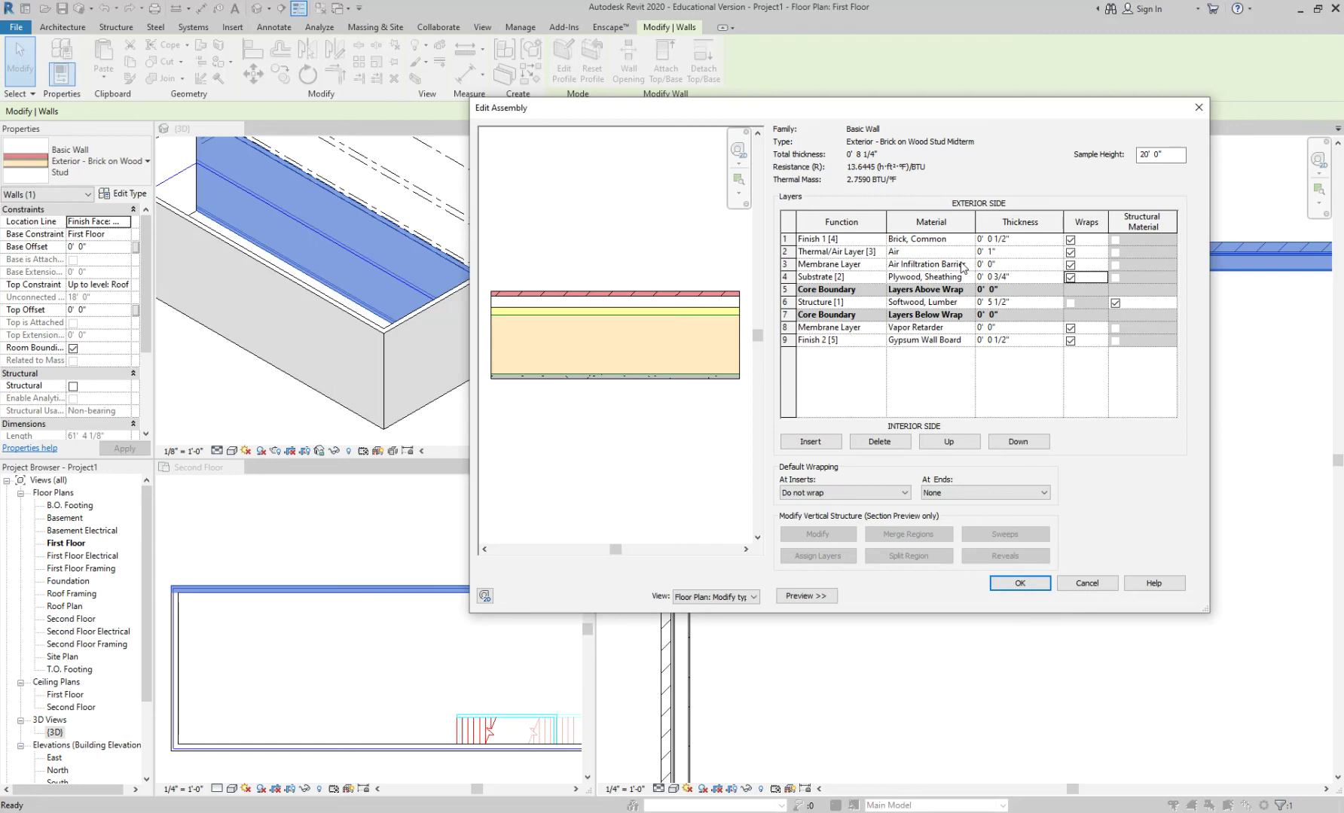
{"action": "left_click", "coordinate": [1025, 277]}
- Search the project materials for "metal" and assign Metal Stud Layer to the wall's structure layer
{"action": "left_click", "coordinate": [999, 304]}
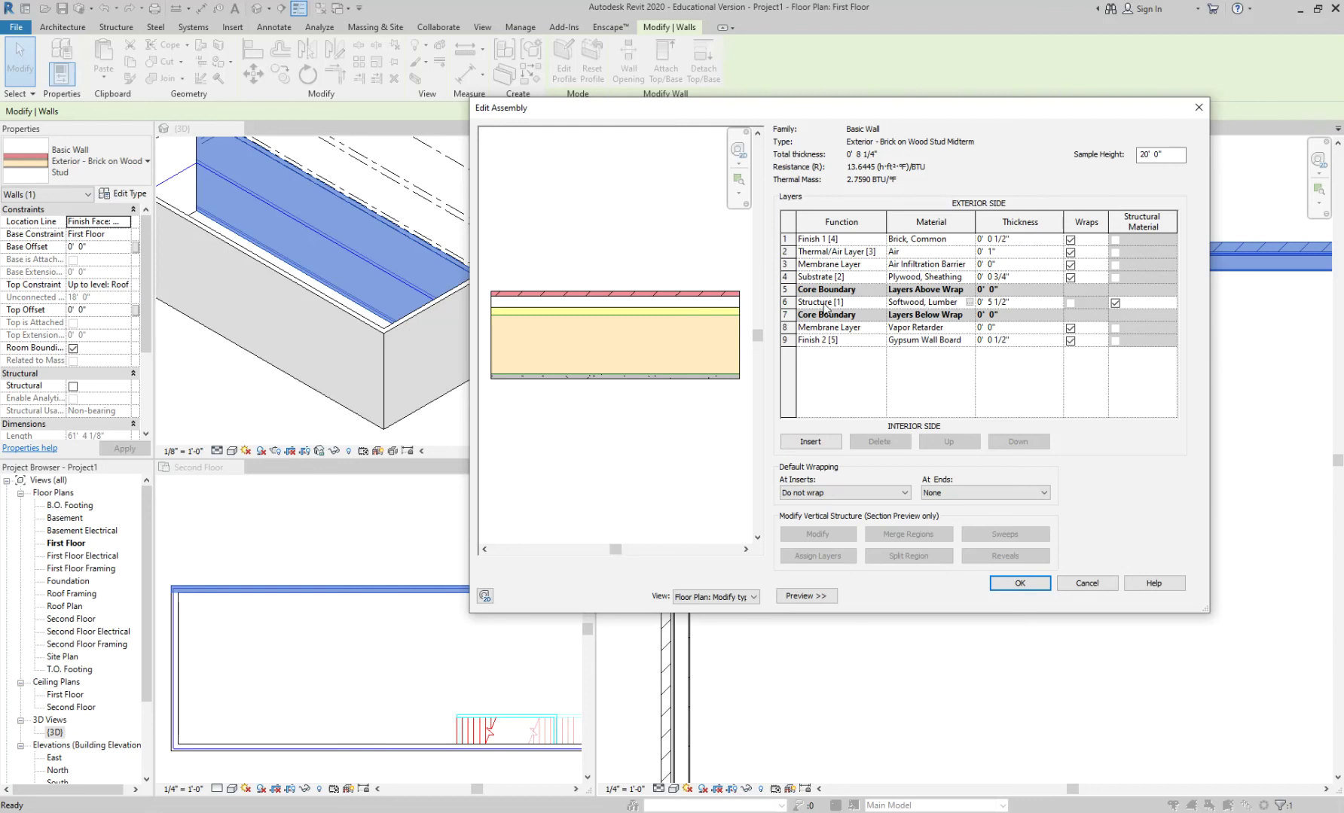
{"action": "left_click", "coordinate": [969, 302]}
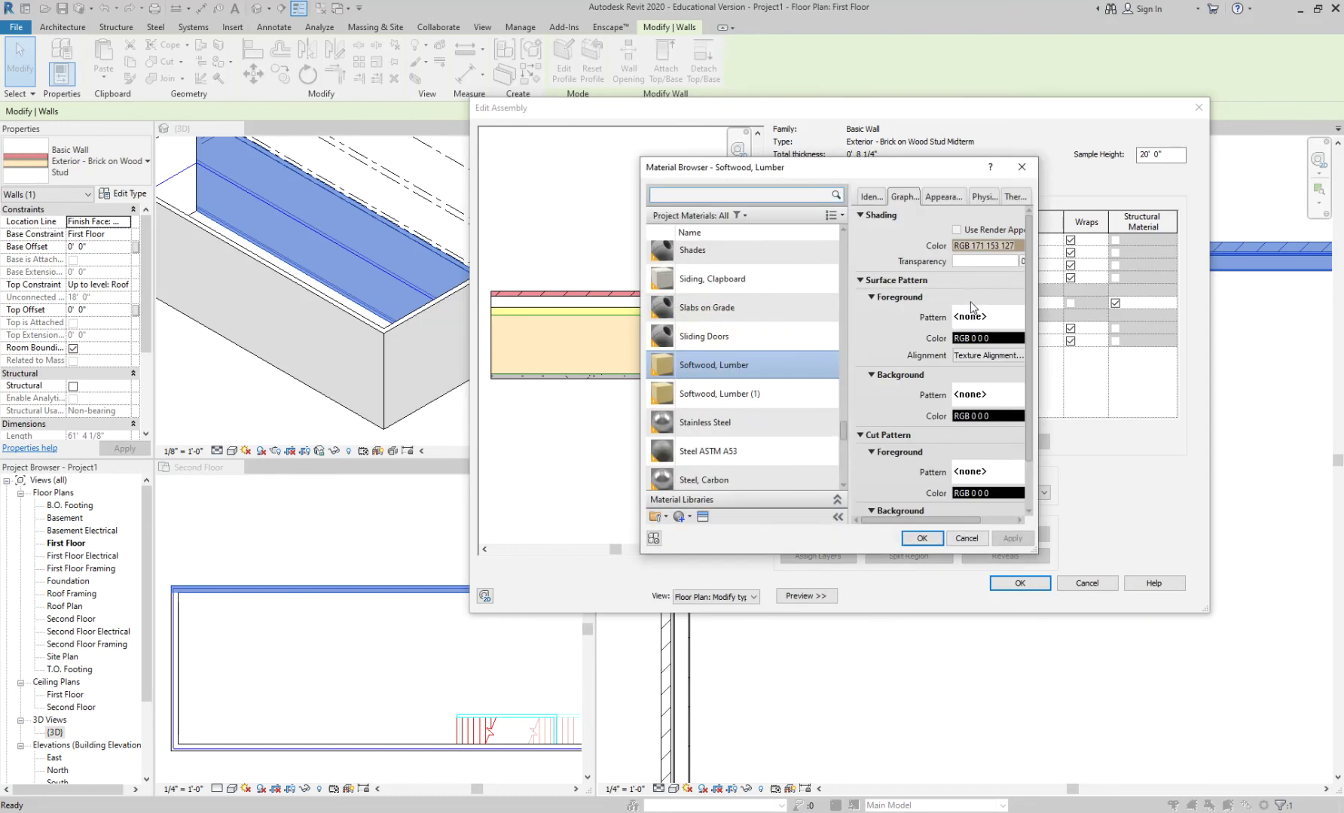
{"action": "scroll", "coordinate": [804, 318], "scroll_direction": "up", "scroll_amount": 5}
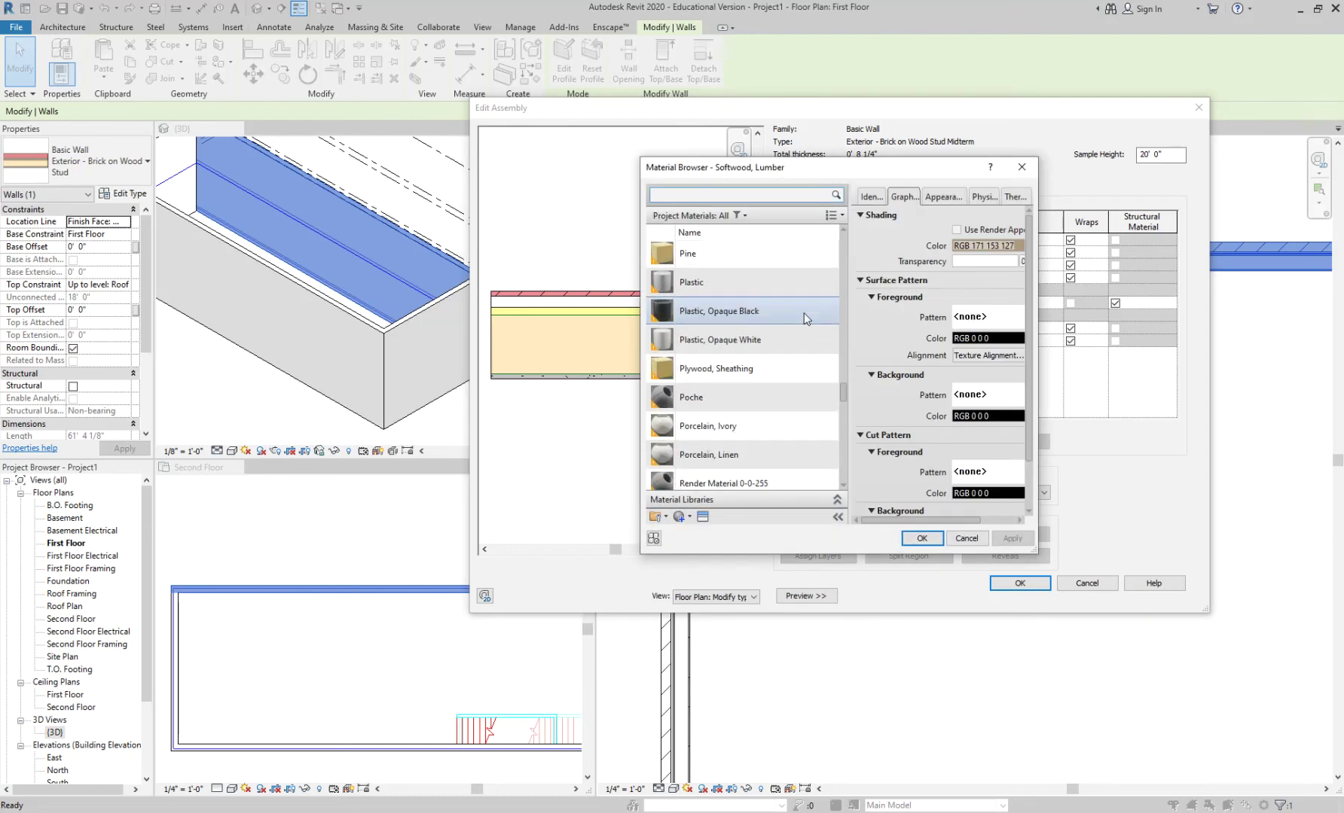
{"action": "scroll", "coordinate": [804, 313], "scroll_direction": "down", "scroll_amount": 8}
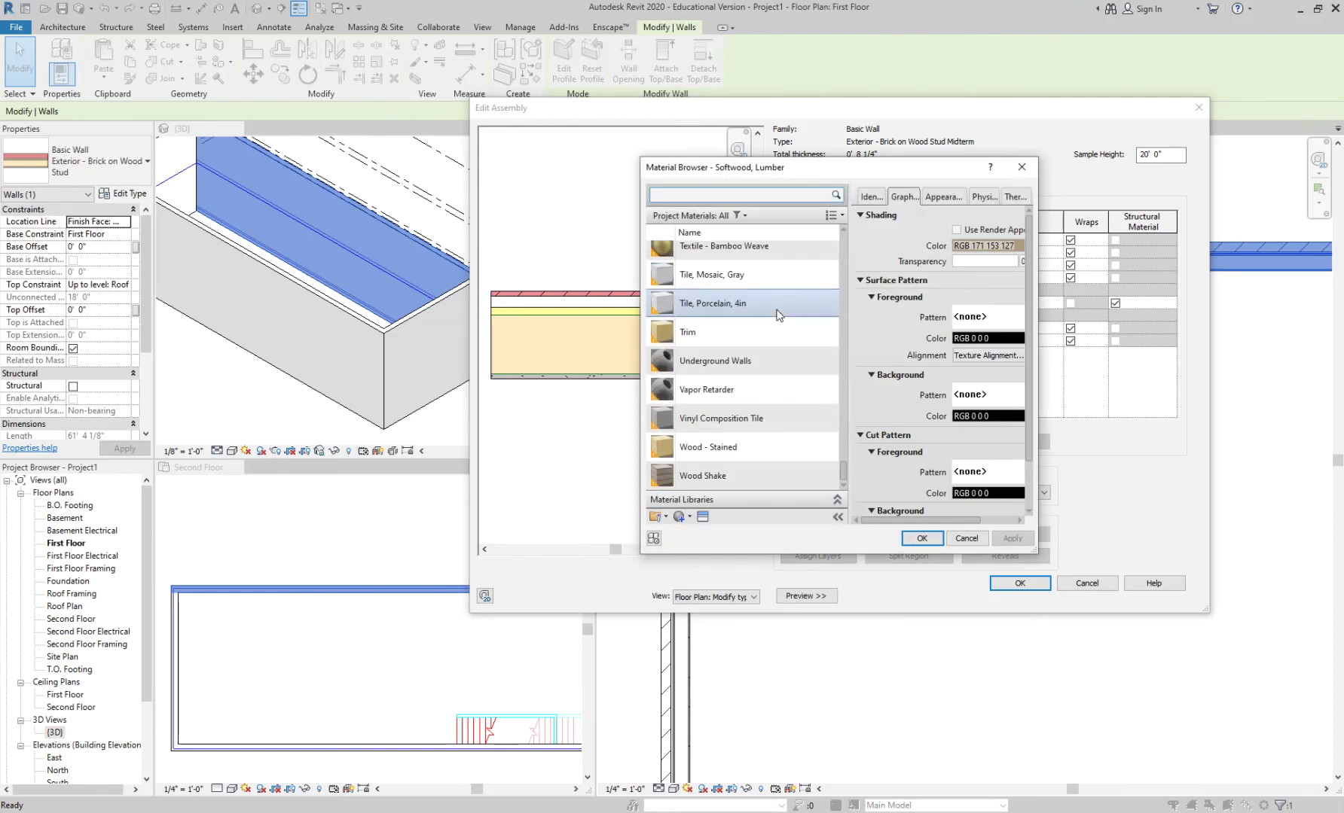
{"action": "scroll", "coordinate": [779, 314], "scroll_direction": "up", "scroll_amount": 9}
{"action": "scroll", "coordinate": [779, 314], "scroll_direction": "up", "scroll_amount": 3}
{"action": "left_click_drag", "start_coordinate": [842, 381], "coordinate": [862, 485]}
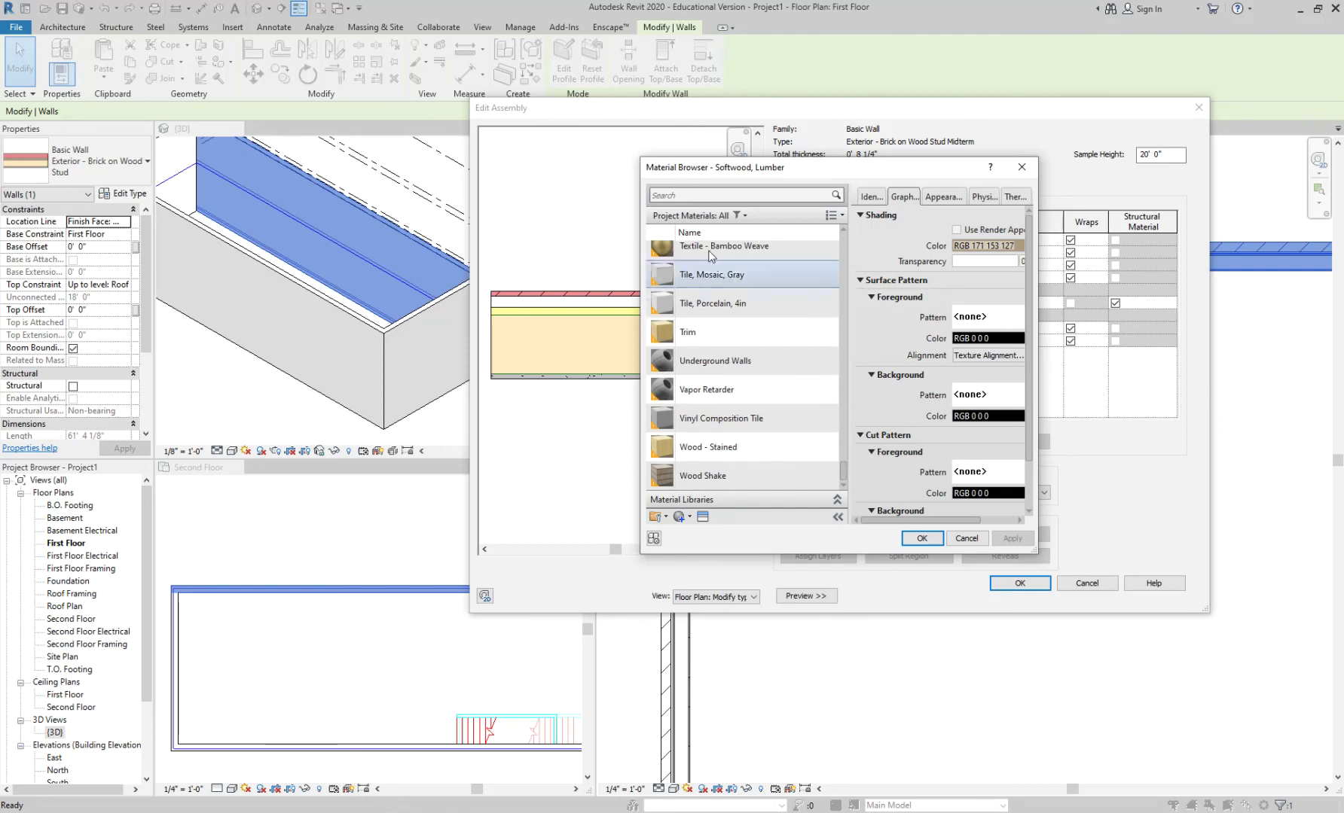
{"action": "left_click", "coordinate": [693, 193]}
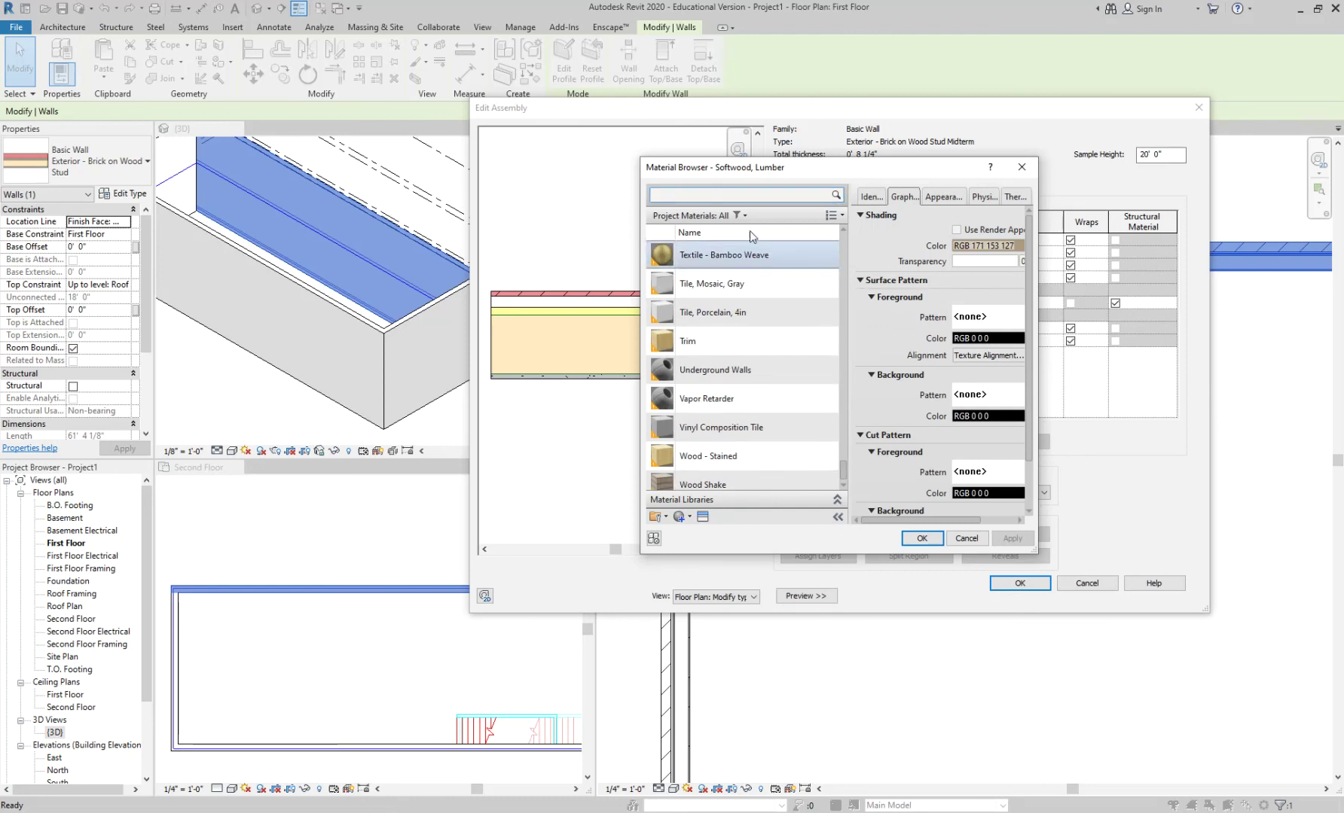
{"action": "type", "text": "meta"}
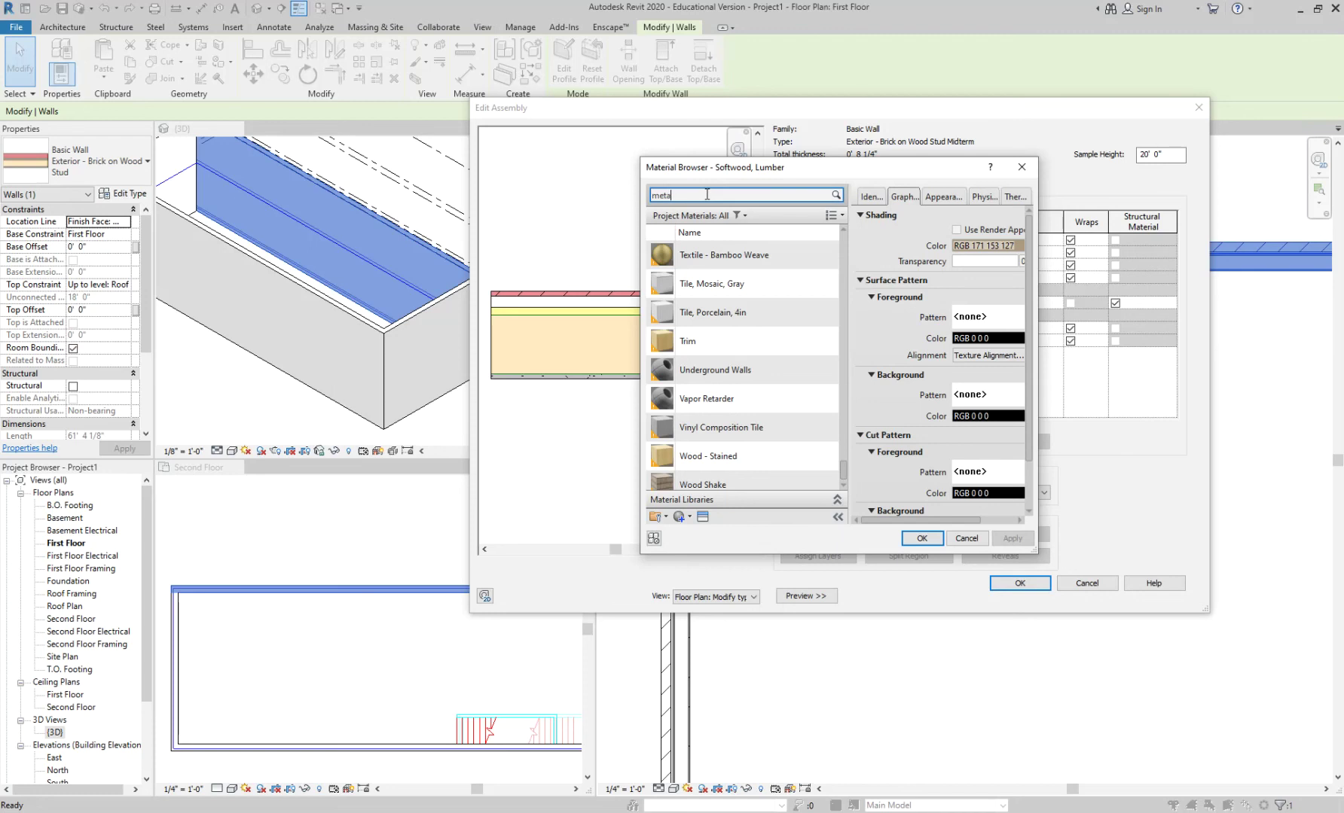
{"action": "type", "text": "l"}
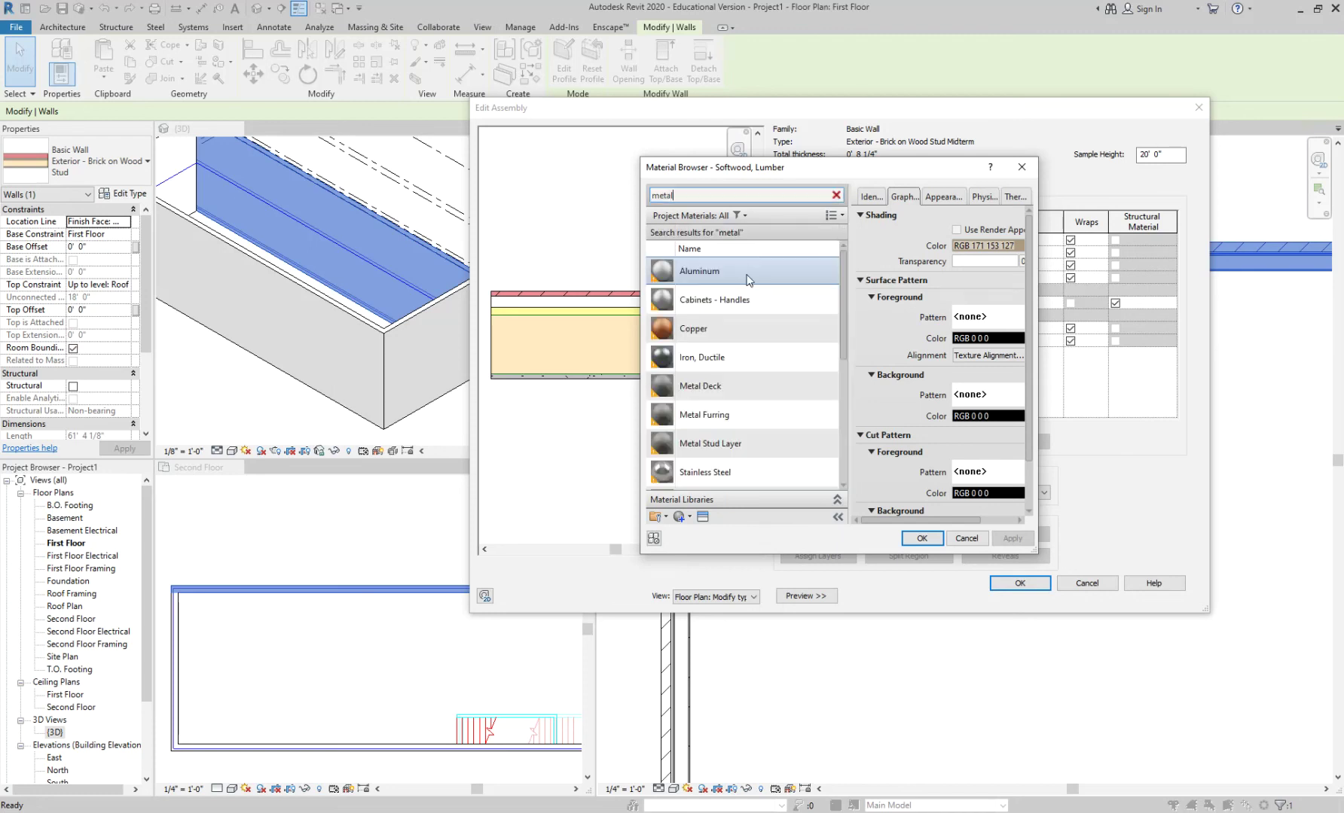
{"action": "scroll", "coordinate": [749, 308], "scroll_direction": "down", "scroll_amount": 1}
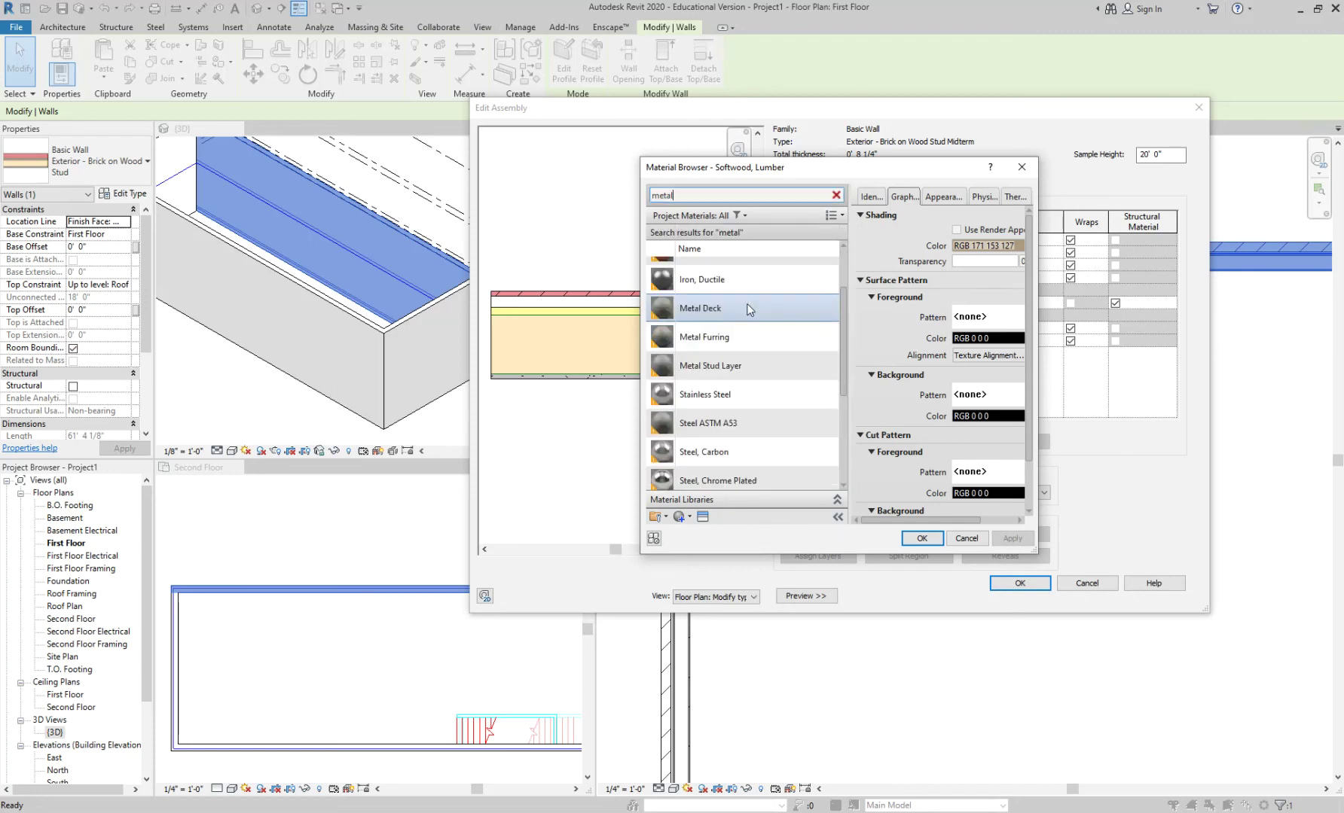
{"action": "left_click", "coordinate": [759, 341]}
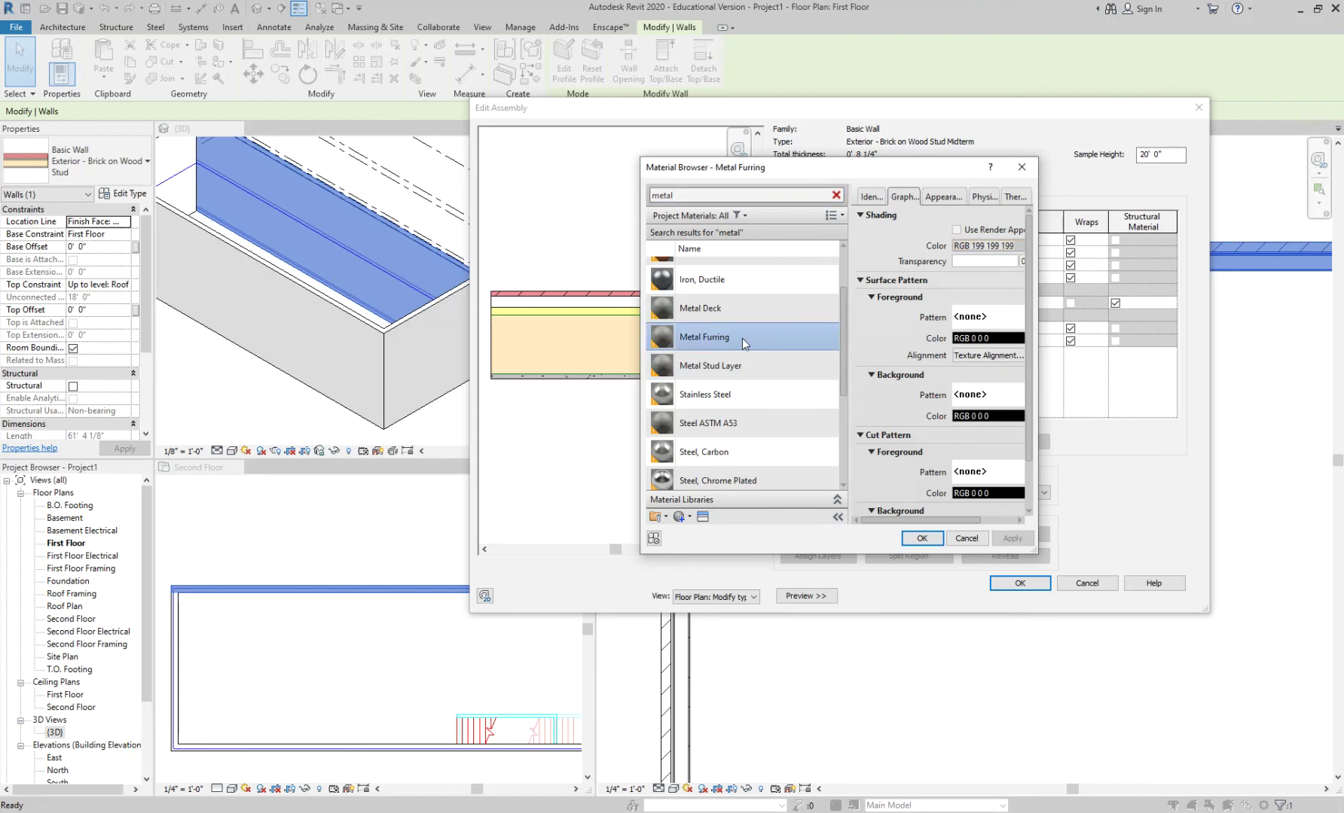
{"action": "scroll", "coordinate": [750, 341], "scroll_direction": "down", "scroll_amount": 1}
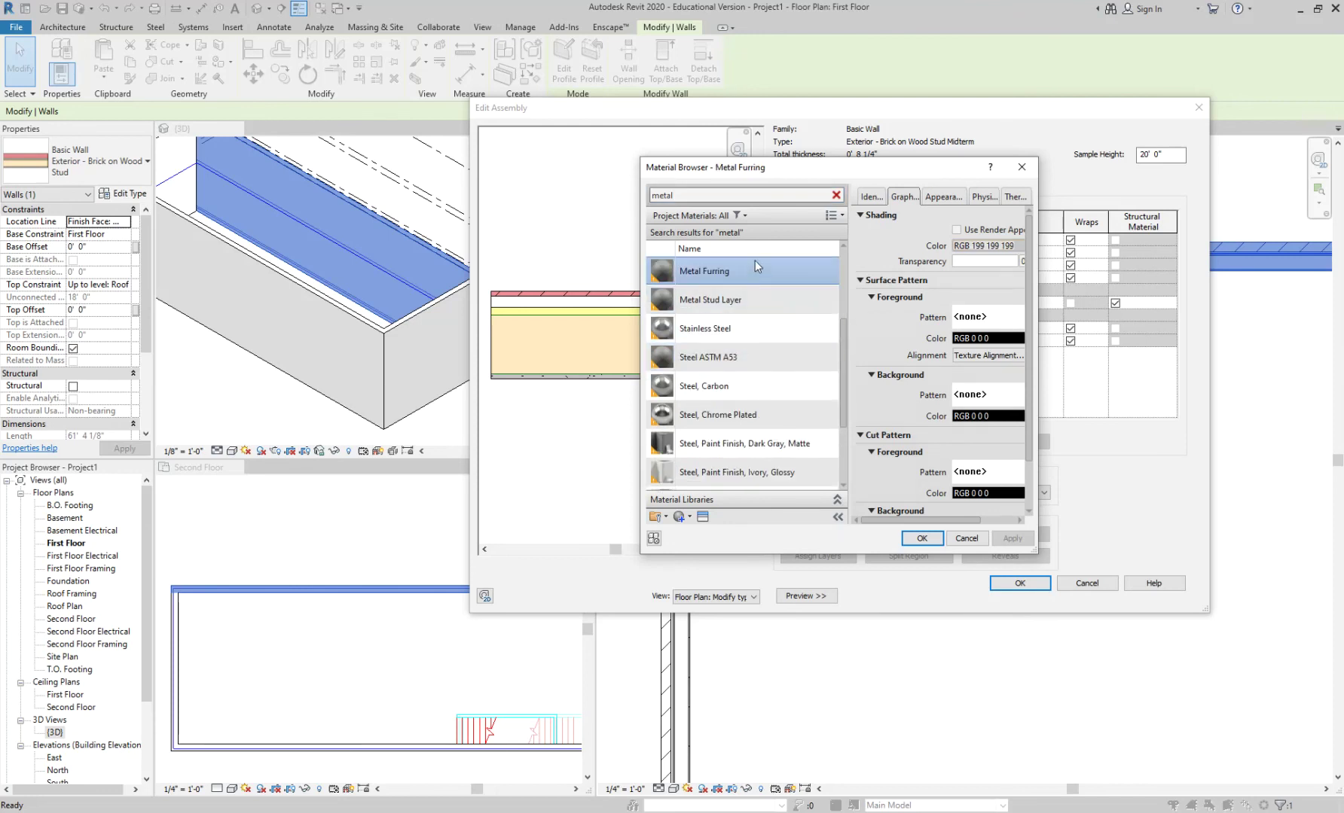
{"action": "scroll", "coordinate": [751, 271], "scroll_direction": "up", "scroll_amount": 2}
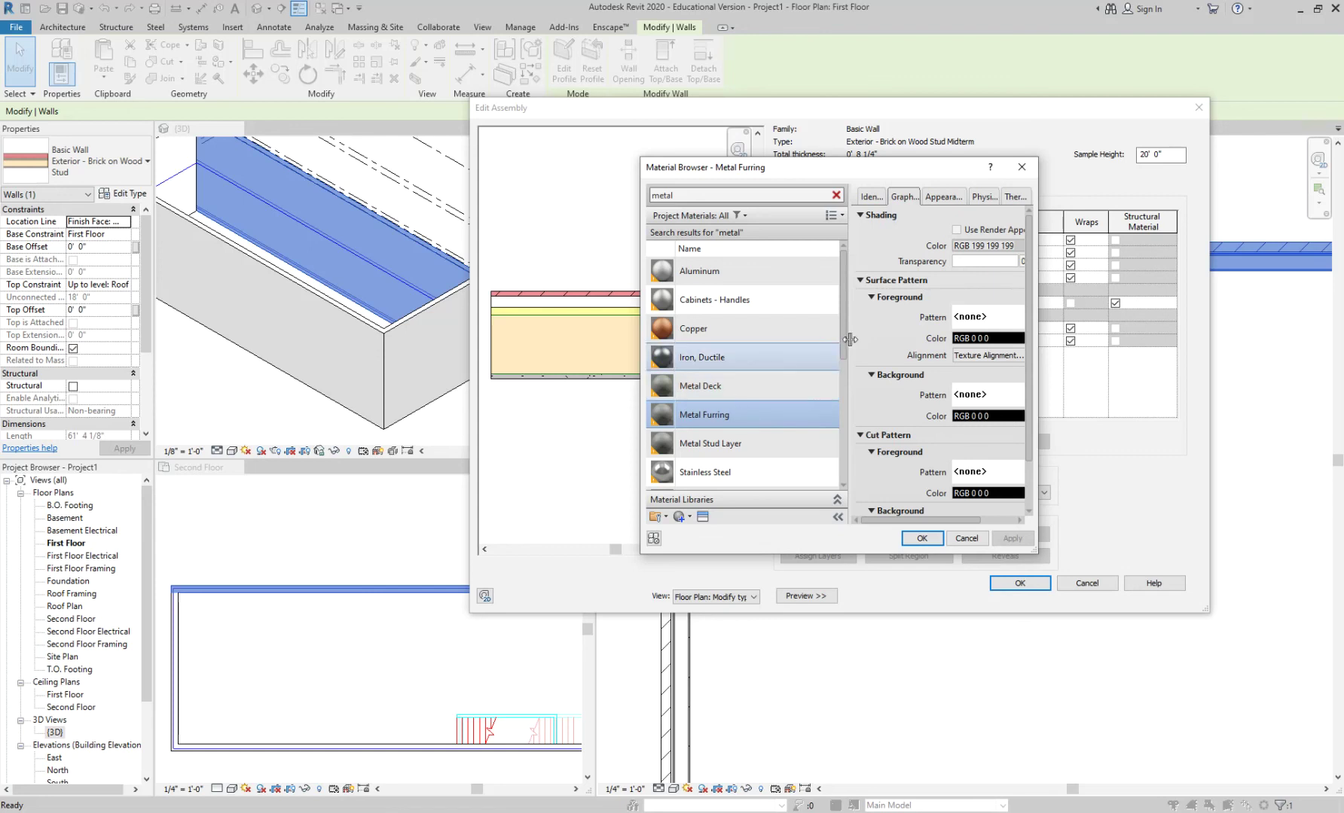
{"action": "left_click_drag", "start_coordinate": [844, 335], "coordinate": [844, 351]}
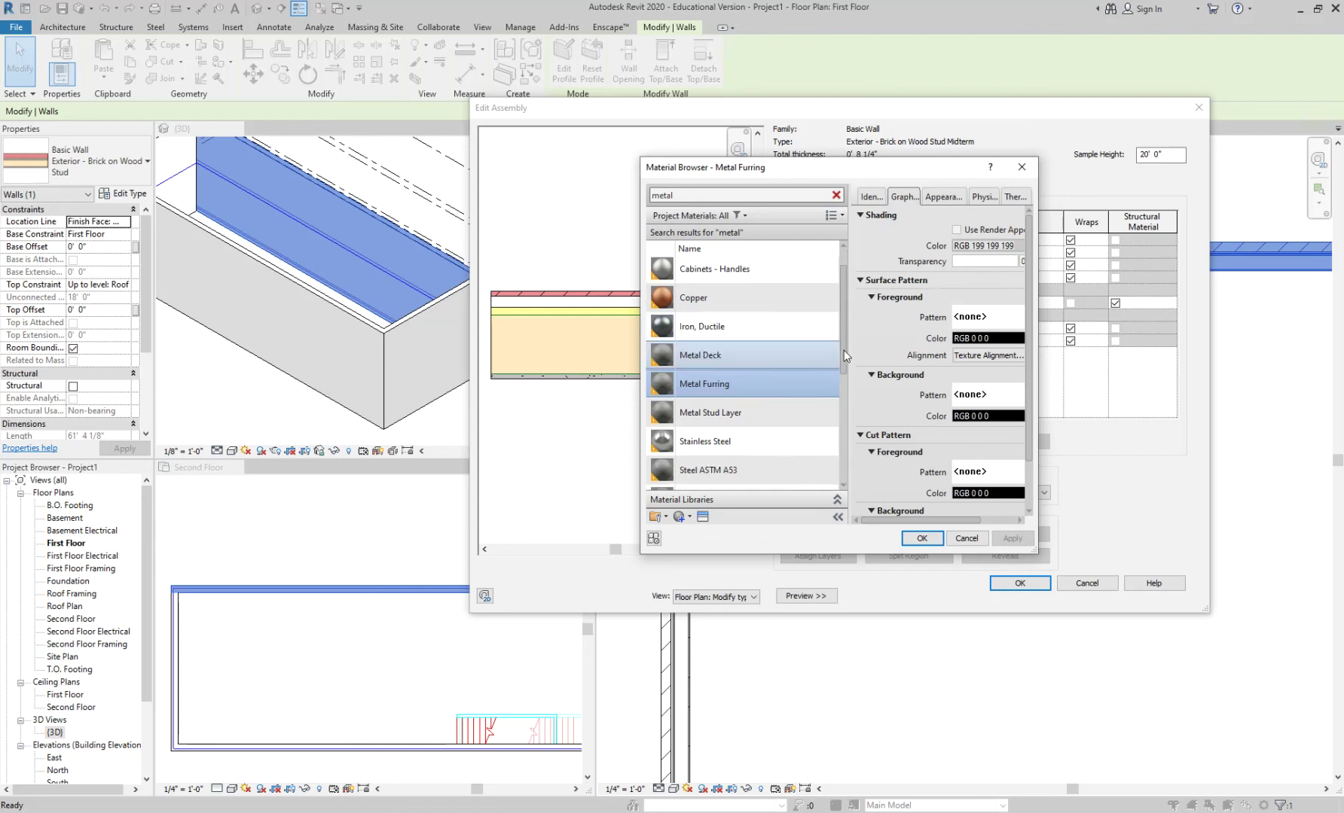
{"action": "left_click", "coordinate": [771, 411]}
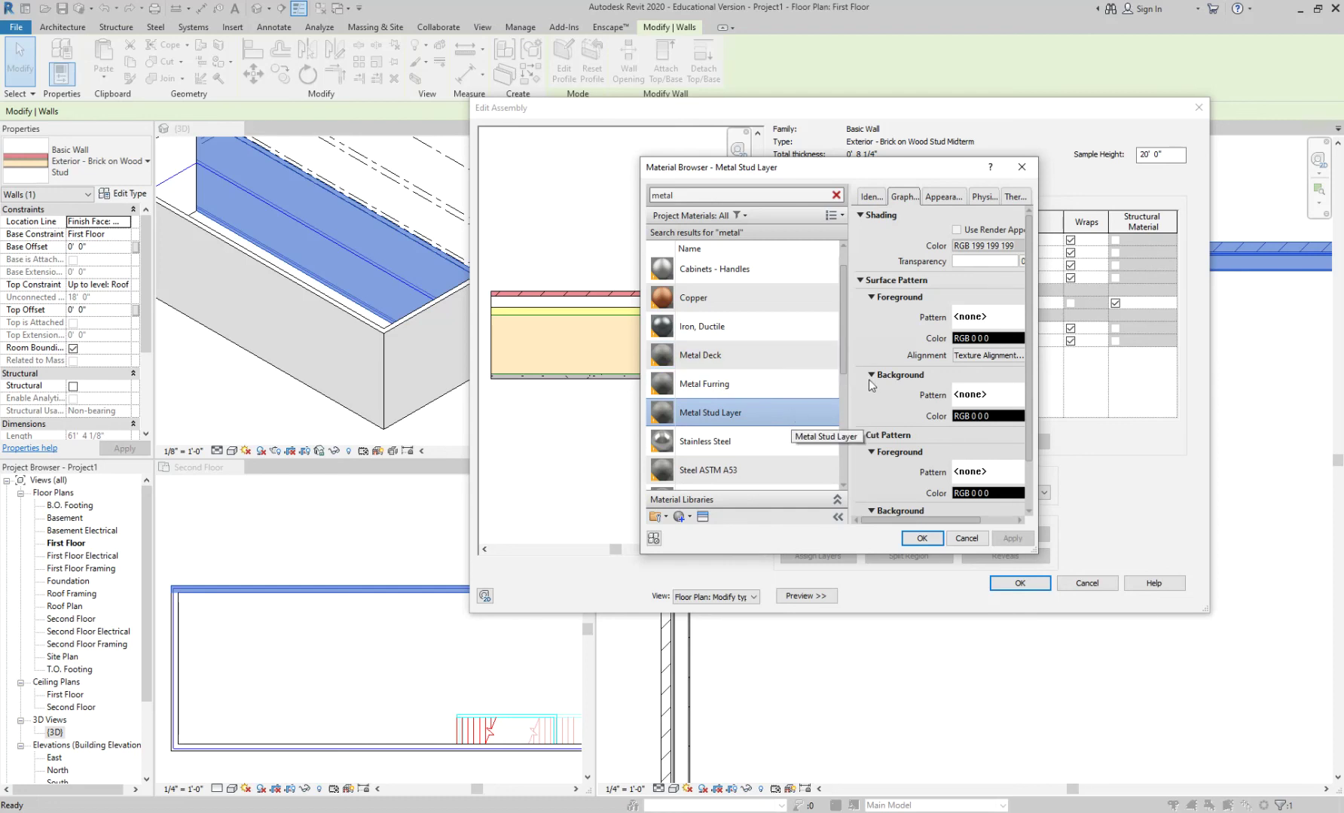
{"action": "left_click_drag", "start_coordinate": [841, 346], "coordinate": [843, 373]}
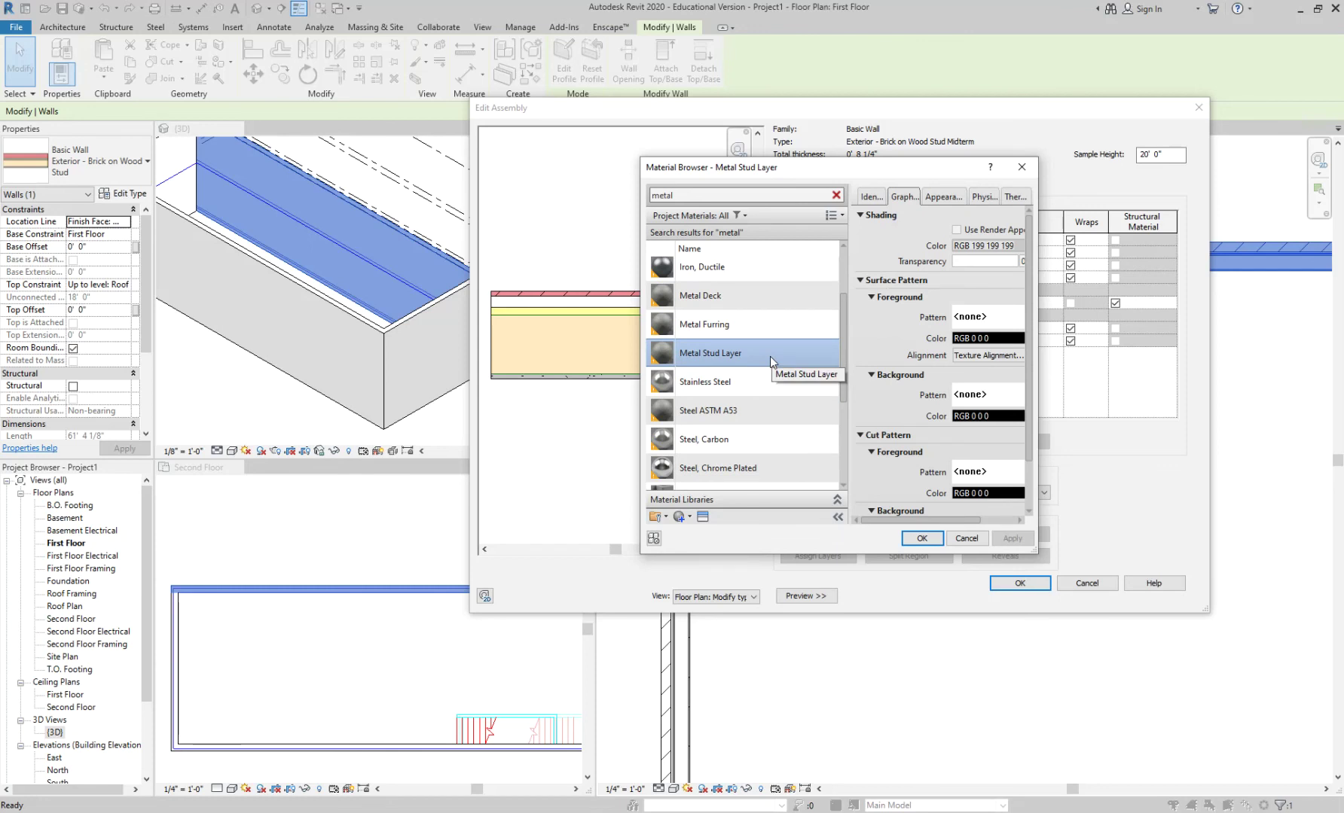
{"action": "left_click", "coordinate": [923, 540]}
- Set the thickness of the Metal Stud Layer structure layer to 6 inches
{"action": "left_click", "coordinate": [1013, 302]}
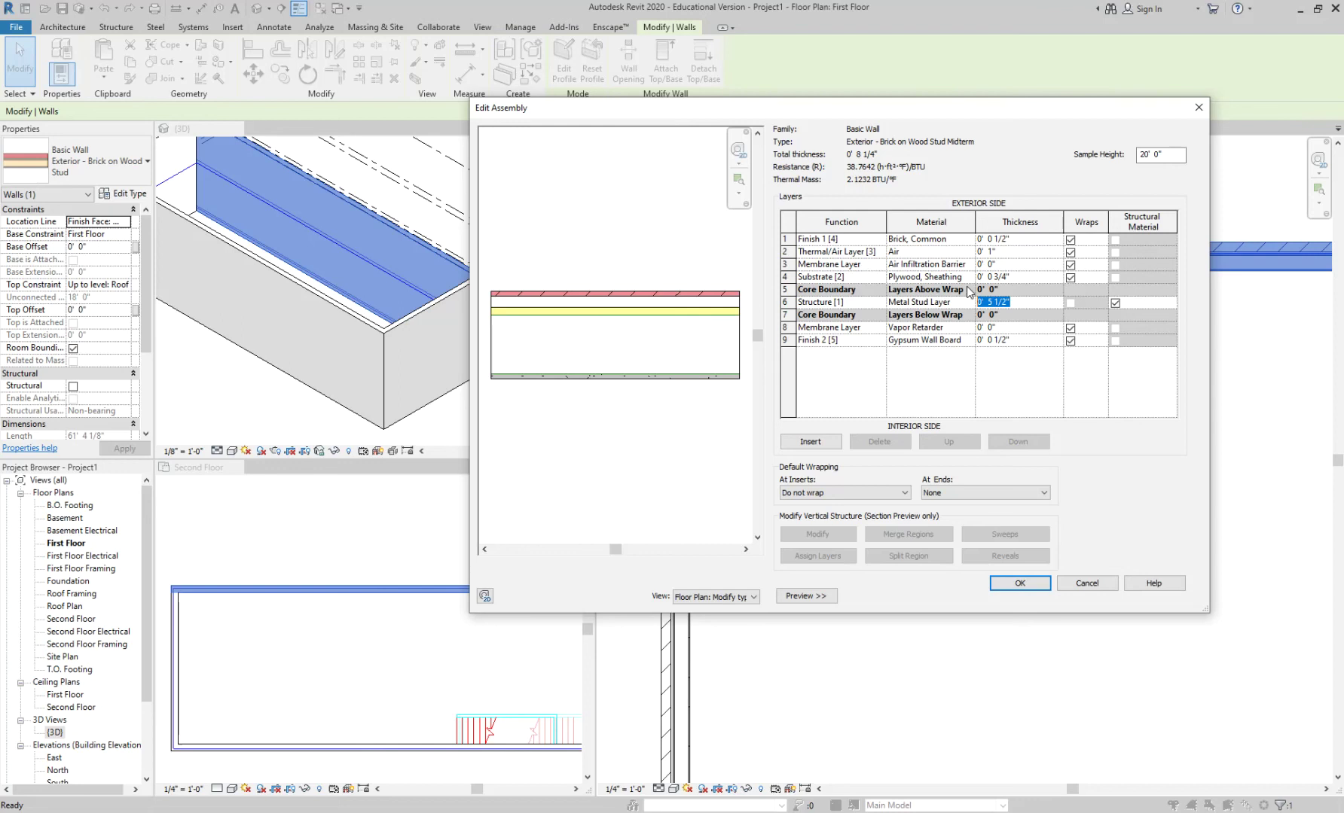
{"action": "type", "text": "0' 6"}
{"action": "key", "text": "Tab"}
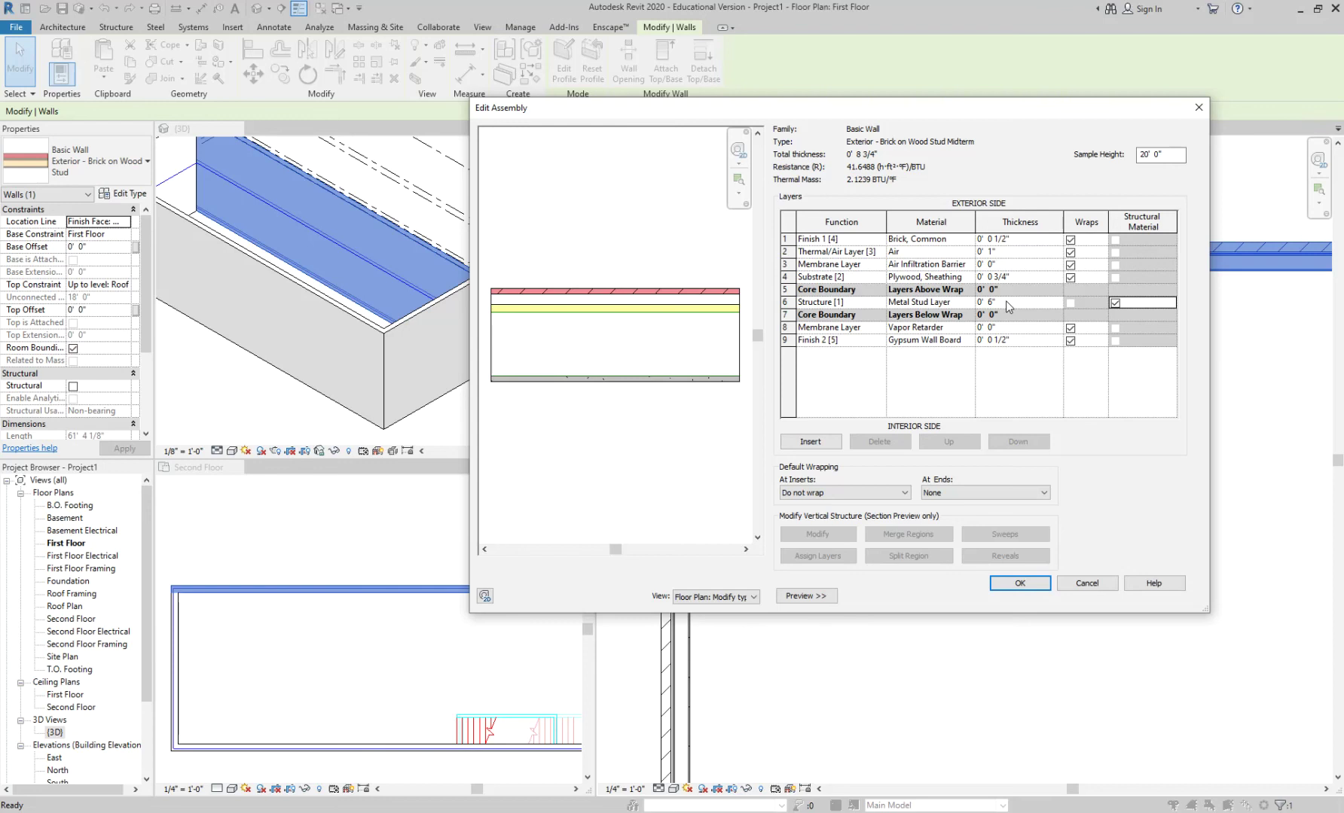
- Set the thickness of the interior Gypsum Wall Board finish layer to 0.25 inches
{"action": "left_click", "coordinate": [1027, 340]}
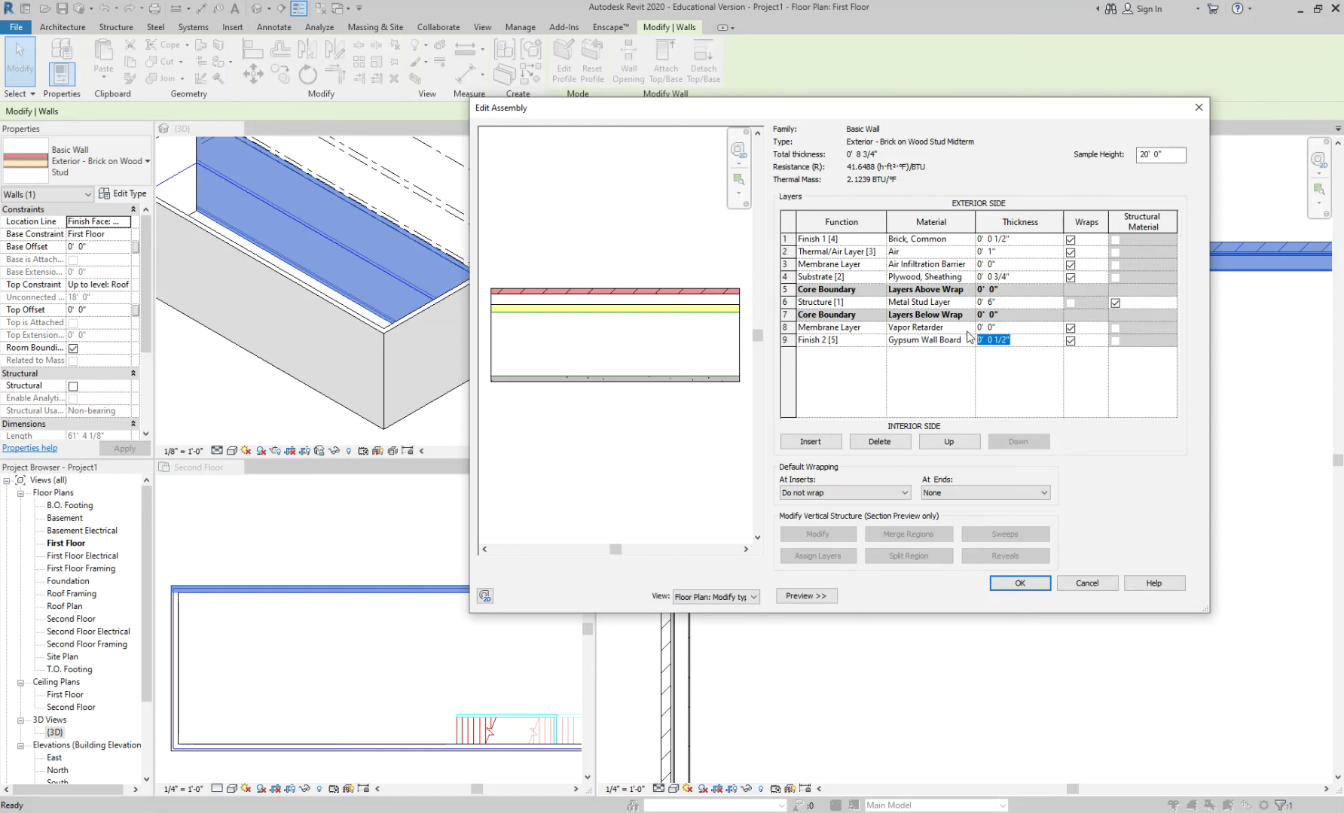
{"action": "type", "text": "0 .25"}
{"action": "key", "text": "Tab"}
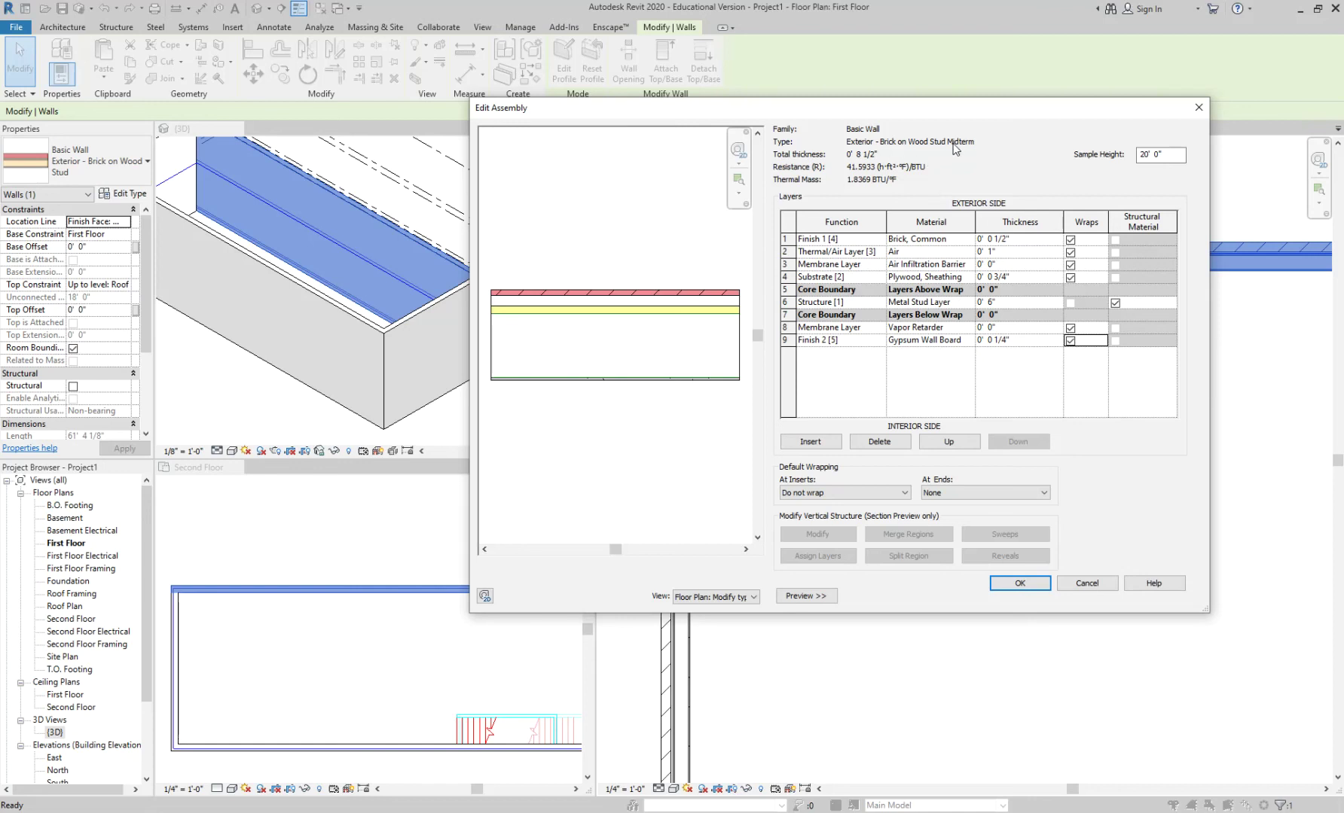
- Browse the project materials available for the exterior Finish 1 layer of the wall assembly
{"action": "left_click", "coordinate": [950, 239]}
{"action": "left_click", "coordinate": [970, 239]}
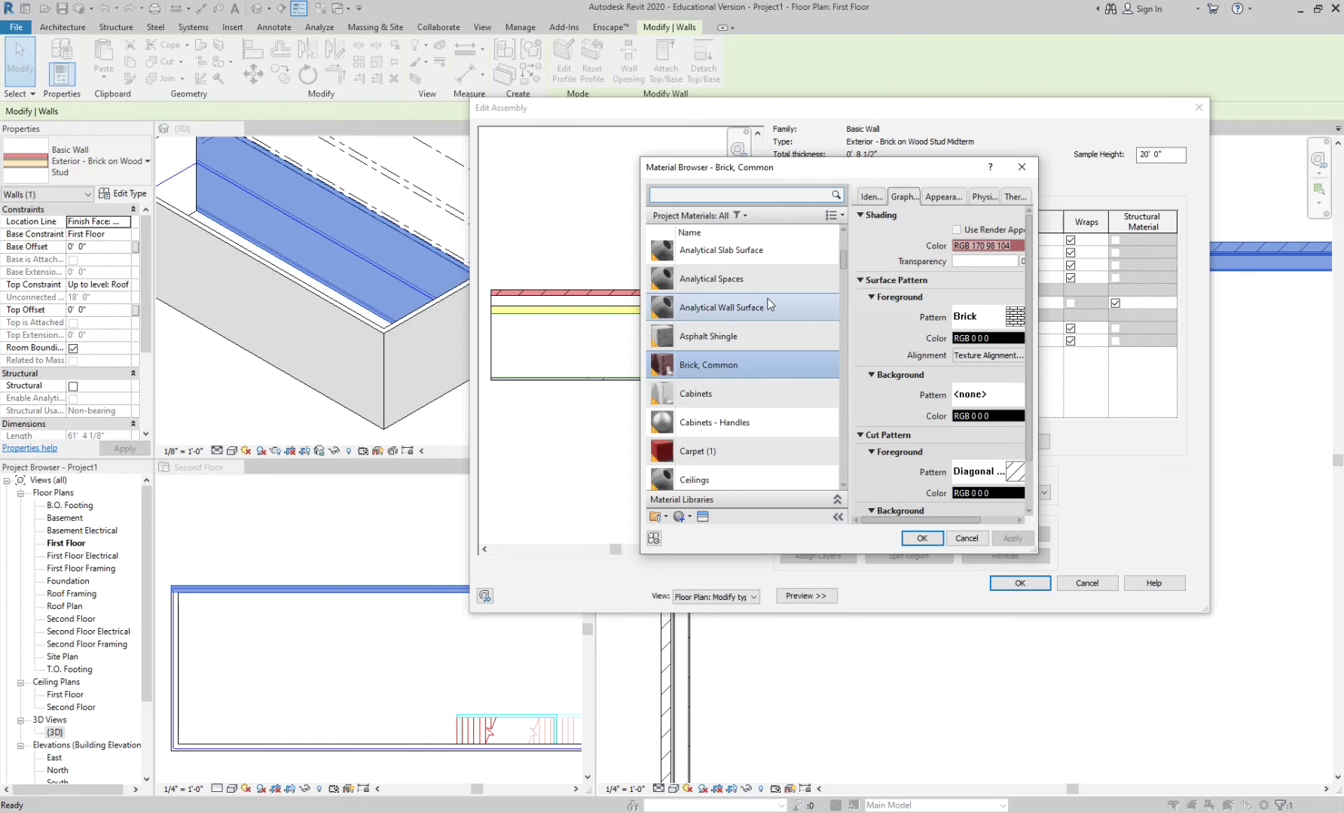
{"action": "scroll", "coordinate": [772, 316], "scroll_direction": "down", "scroll_amount": 5}
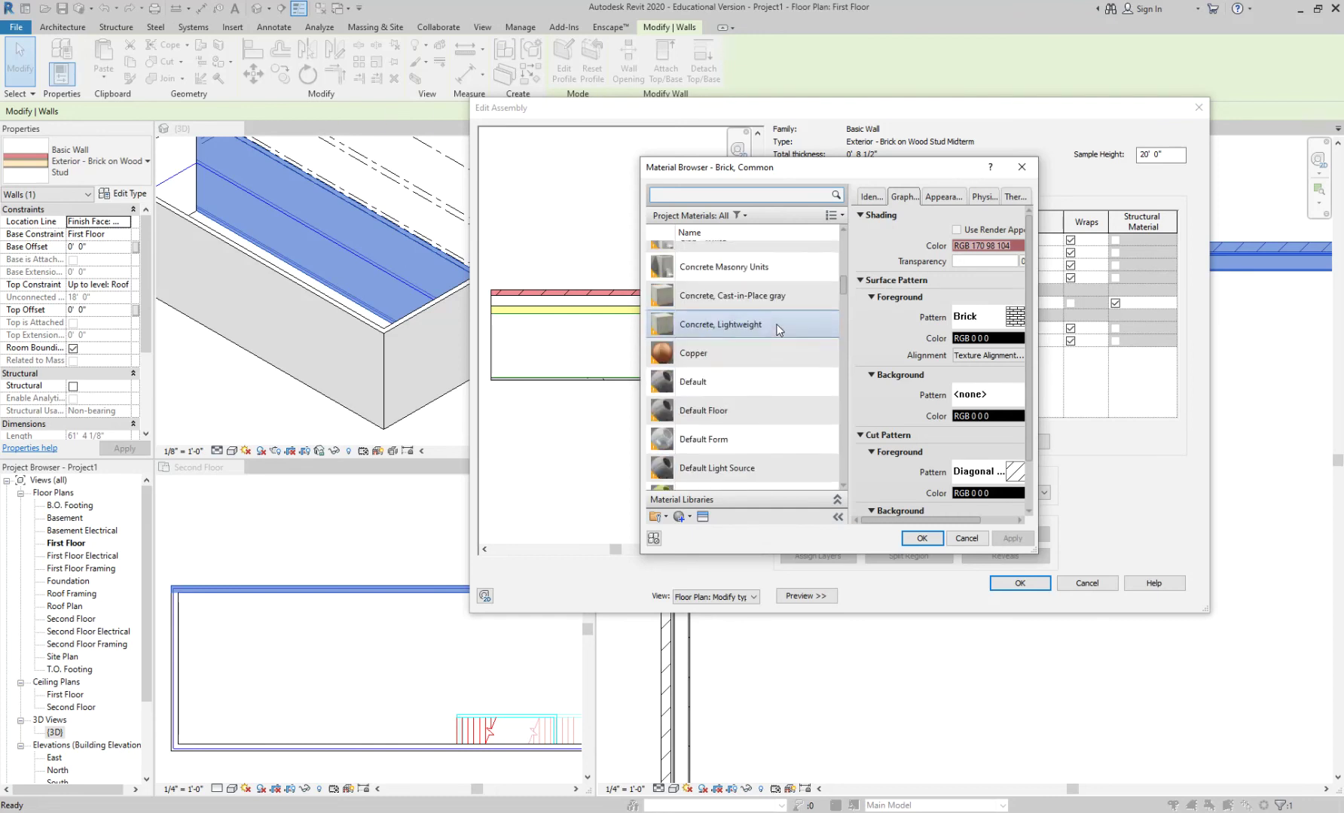
{"action": "scroll", "coordinate": [778, 330], "scroll_direction": "down", "scroll_amount": 3}
{"action": "scroll", "coordinate": [723, 423], "scroll_direction": "up", "scroll_amount": 3}
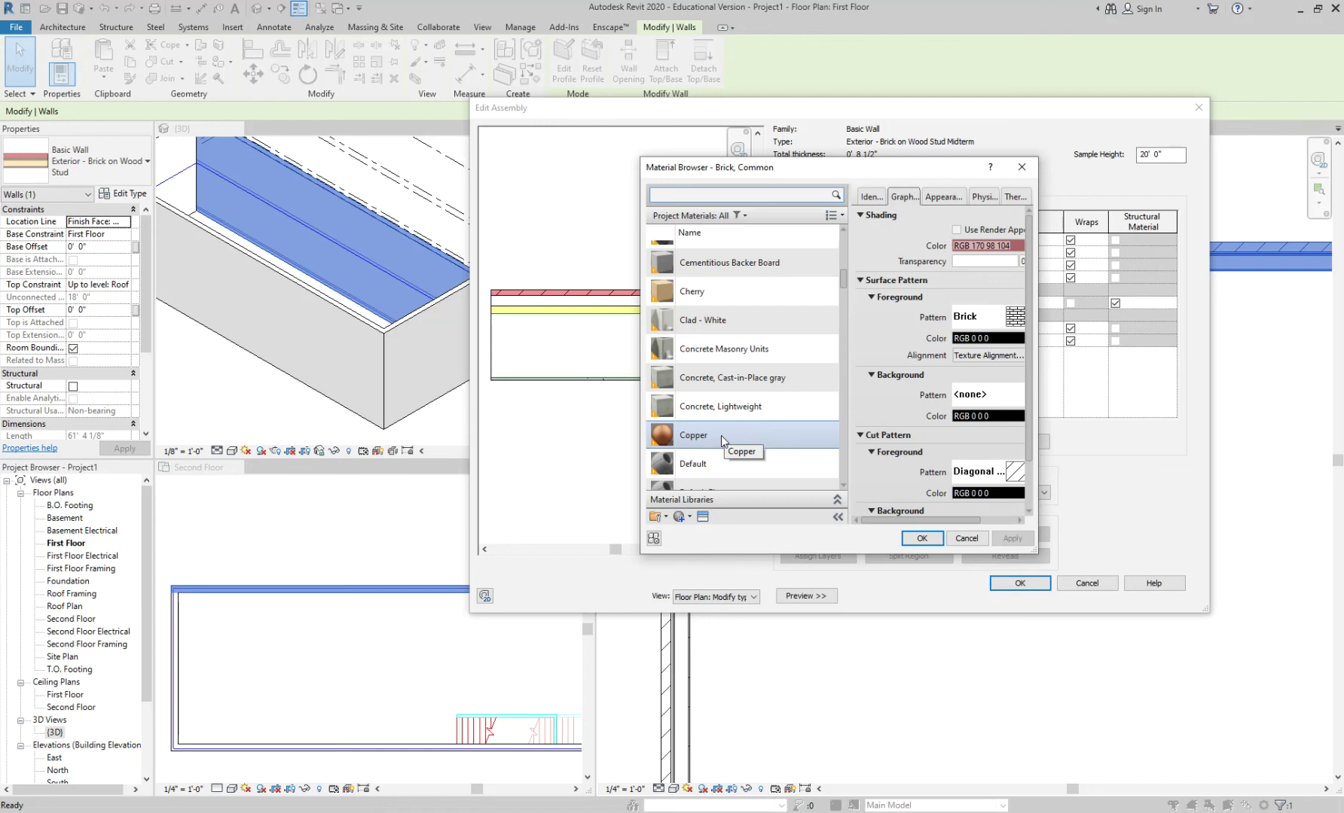
{"action": "scroll", "coordinate": [721, 437], "scroll_direction": "down", "scroll_amount": 2}
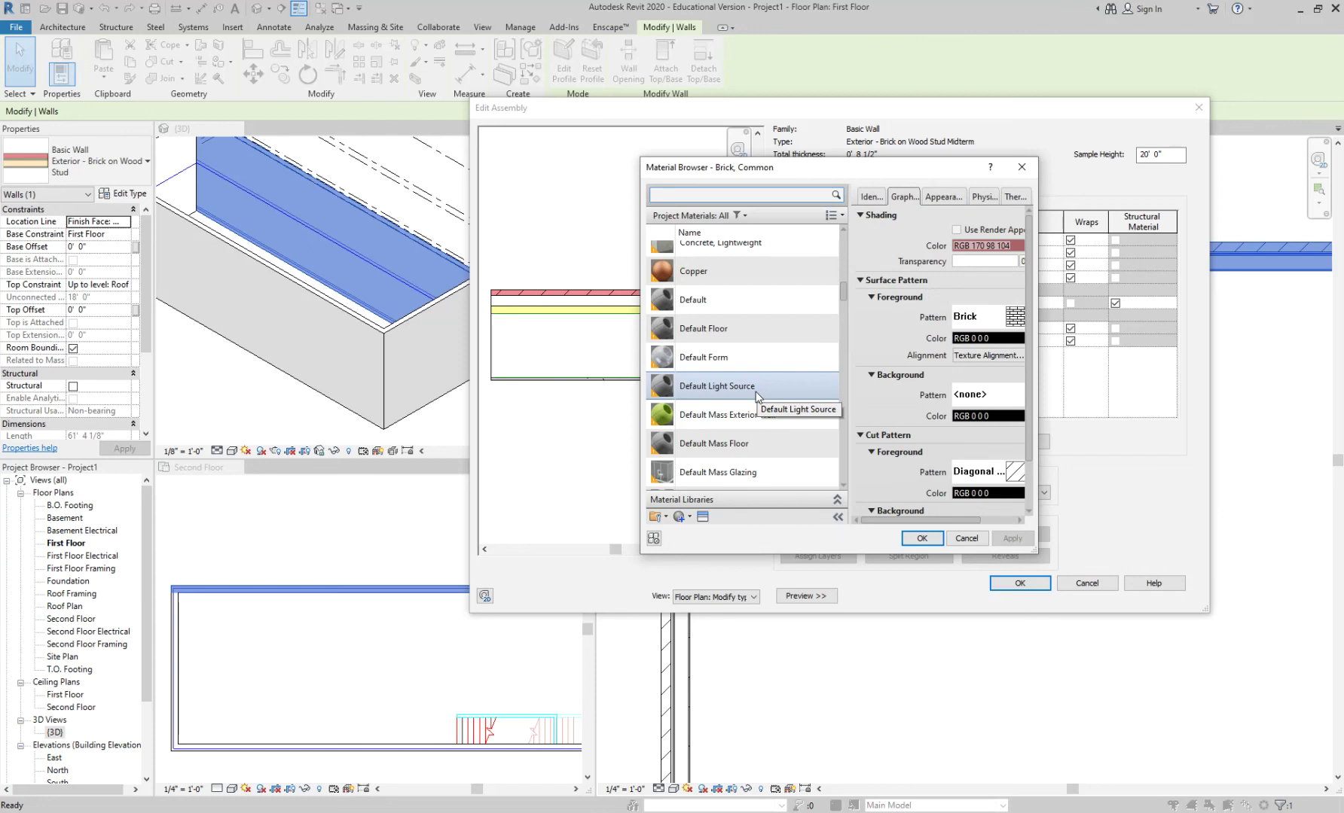
{"action": "scroll", "coordinate": [756, 392], "scroll_direction": "down", "scroll_amount": 2}
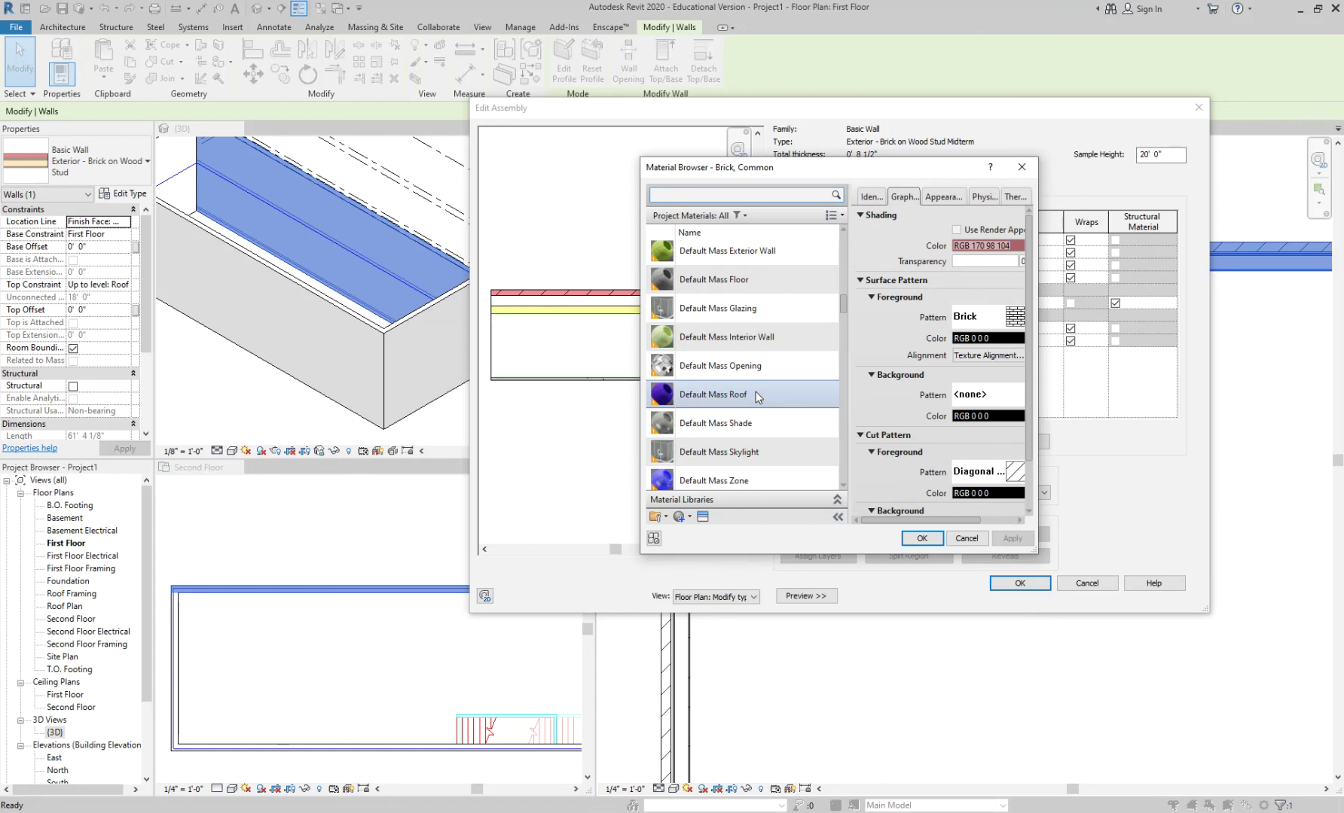
{"action": "scroll", "coordinate": [764, 383], "scroll_direction": "down", "scroll_amount": 2}
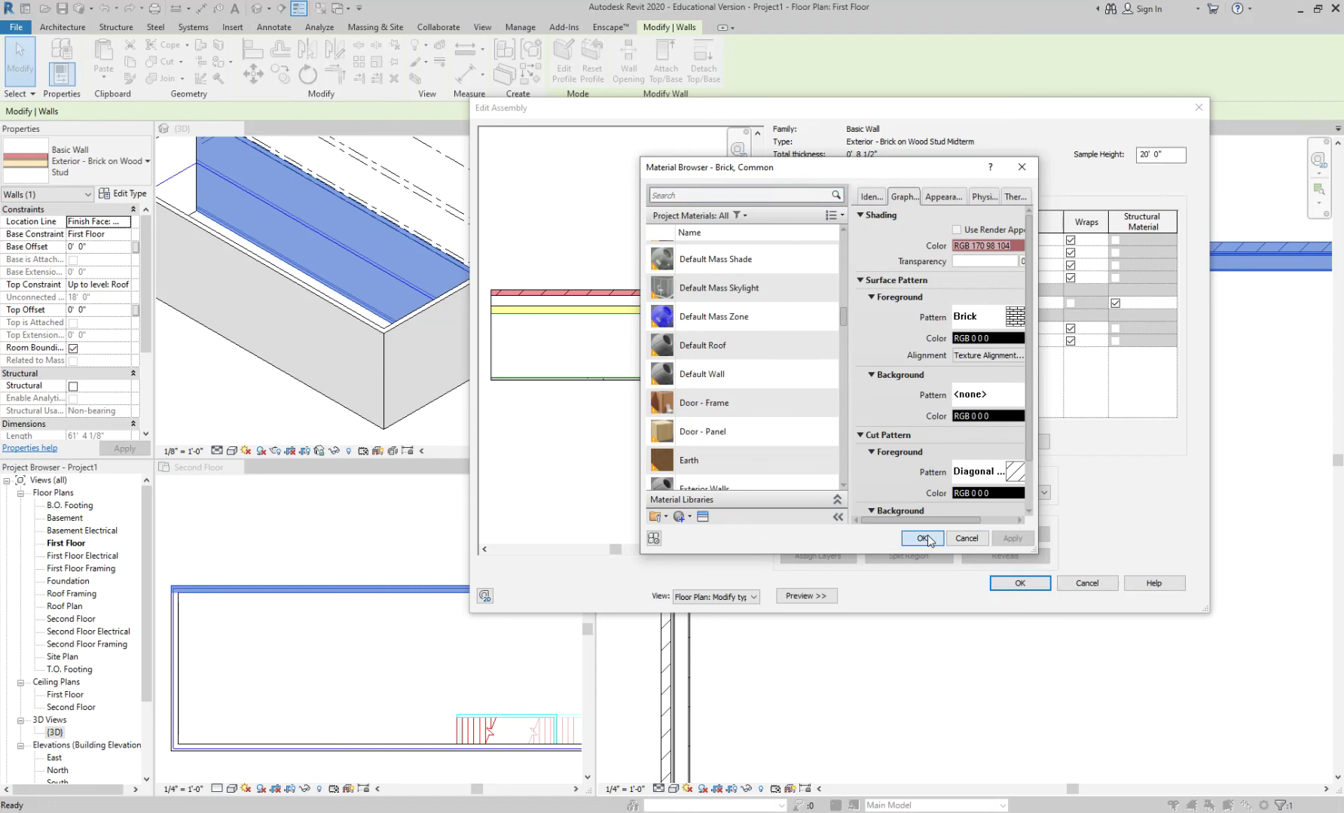
{"action": "left_click", "coordinate": [922, 538]}
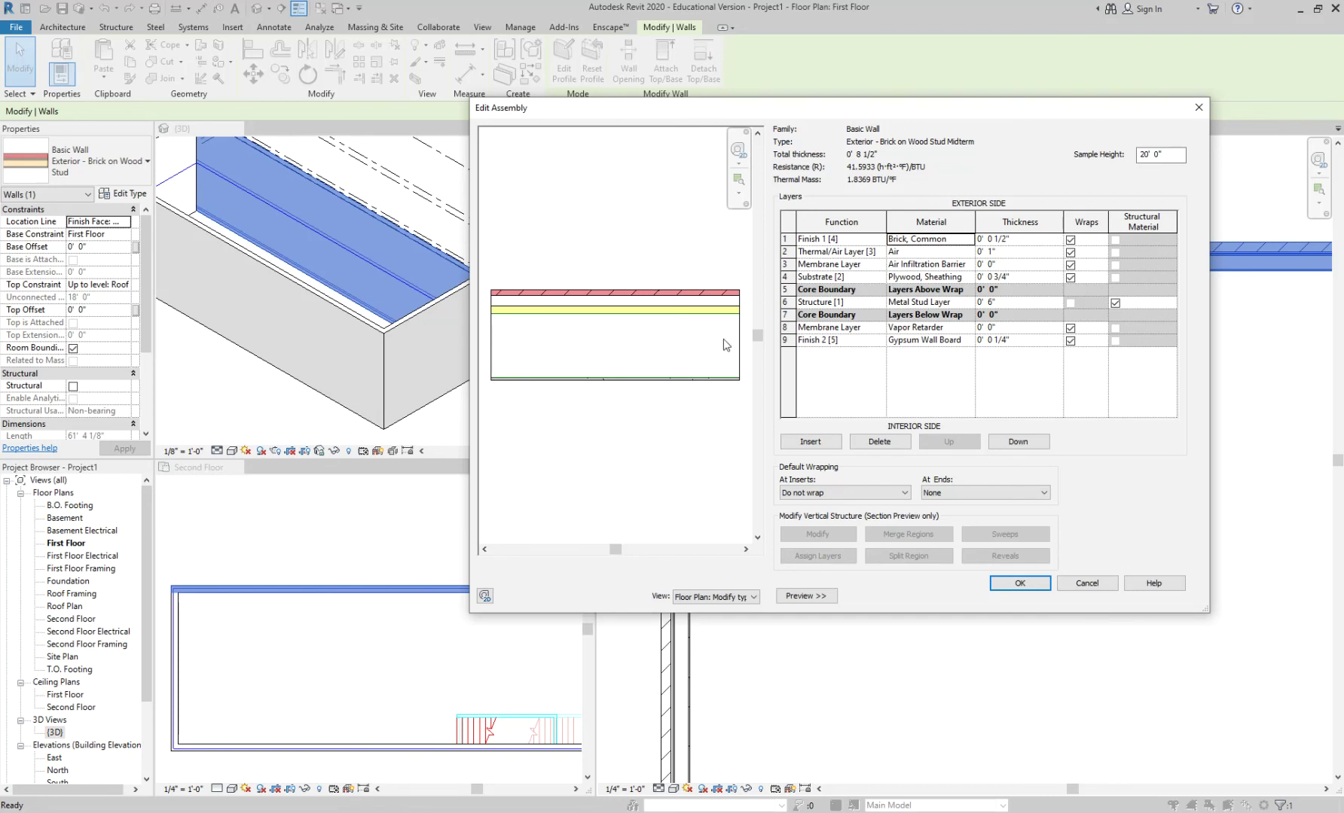
- Accept the edited layer assembly and the type properties of Exterior - Brick on Wood Stud Midterm
{"action": "left_click", "coordinate": [1020, 584]}
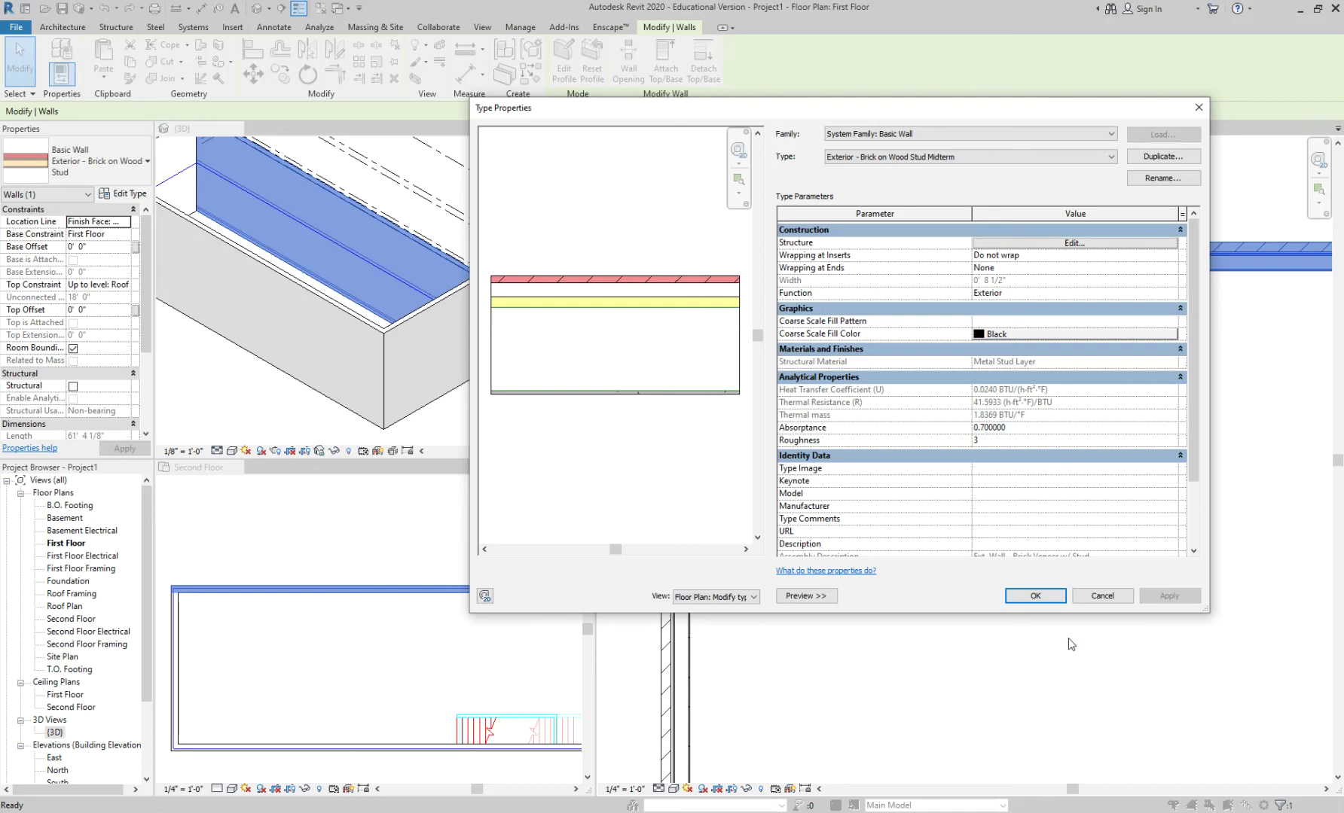
{"action": "left_click", "coordinate": [1036, 596]}
{"action": "left_click", "coordinate": [903, 368]}
- Examine the wall corners on the First Floor plan and check which wall type the east exterior wall uses
{"action": "scroll", "coordinate": [885, 348], "scroll_direction": "down", "scroll_amount": 3}
{"action": "scroll", "coordinate": [753, 292], "scroll_direction": "up", "scroll_amount": 5}
{"action": "scroll", "coordinate": [753, 292], "scroll_direction": "down", "scroll_amount": 4}
{"action": "middle_click_drag", "start_coordinate": [1214, 397], "coordinate": [792, 375]}
{"action": "middle_click_drag", "start_coordinate": [1246, 330], "coordinate": [857, 342]}
{"action": "scroll", "coordinate": [1009, 301], "scroll_direction": "up", "scroll_amount": 3}
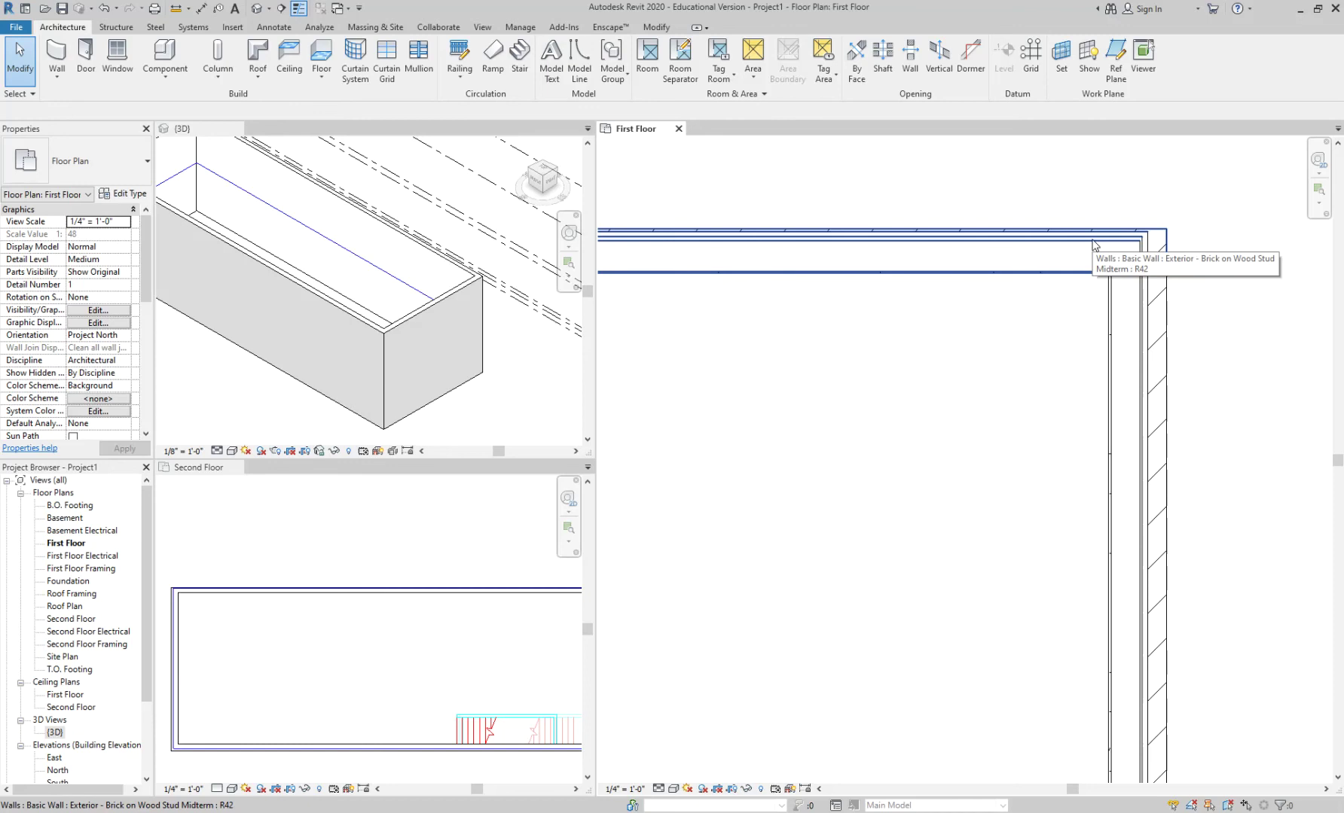
{"action": "left_click", "coordinate": [1151, 341]}
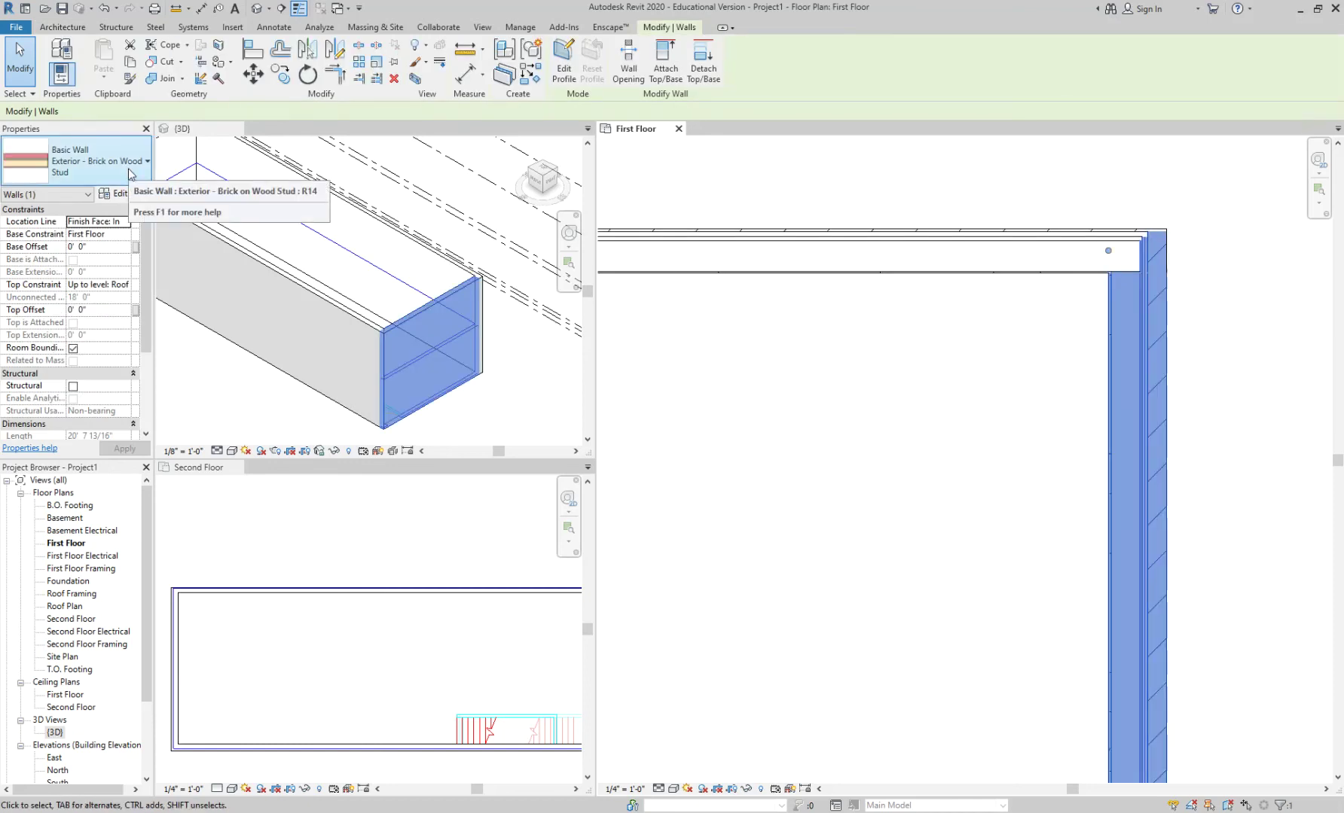
{"action": "left_click", "coordinate": [836, 403]}
{"action": "scroll", "coordinate": [836, 403], "scroll_direction": "down", "scroll_amount": 2}
{"action": "scroll", "coordinate": [930, 380], "scroll_direction": "up", "scroll_amount": 4}
{"action": "scroll", "coordinate": [934, 348], "scroll_direction": "down", "scroll_amount": 2}
{"action": "scroll", "coordinate": [831, 371], "scroll_direction": "up", "scroll_amount": 2}
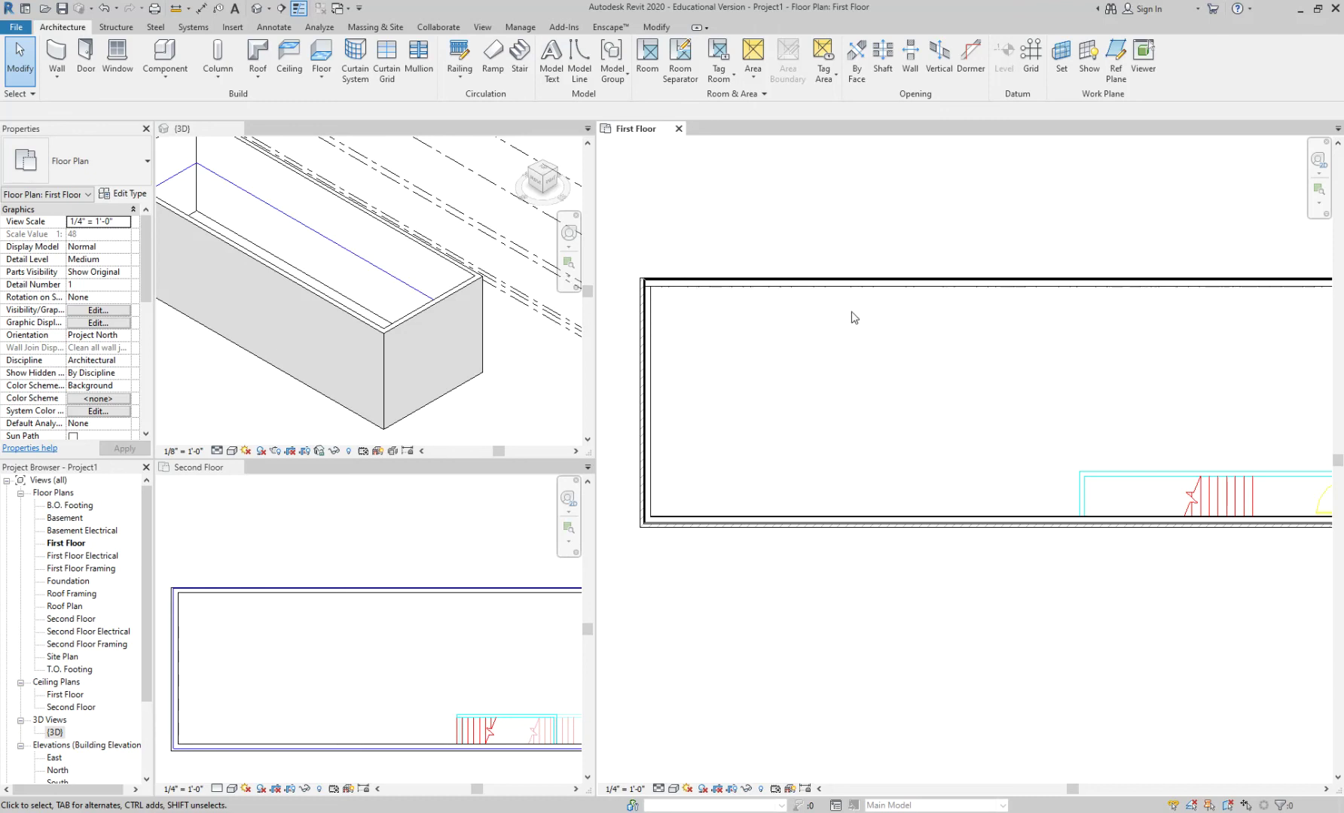
- Select the whole chain of four exterior walls and change their type to Exterior - Brick on Wood Stud Midterm
{"action": "key", "text": "Tab"}
{"action": "left_click", "coordinate": [644, 317]}
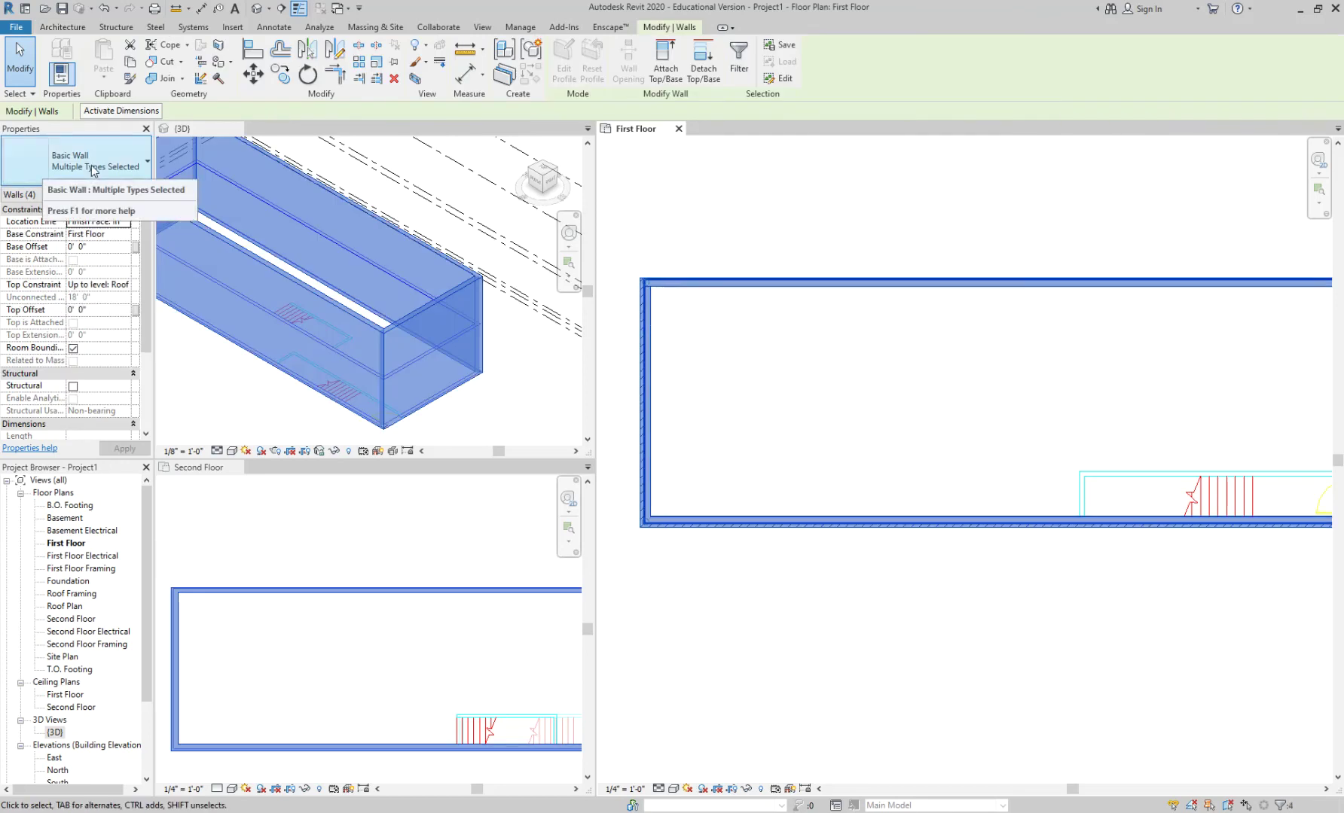
{"action": "left_click", "coordinate": [69, 165]}
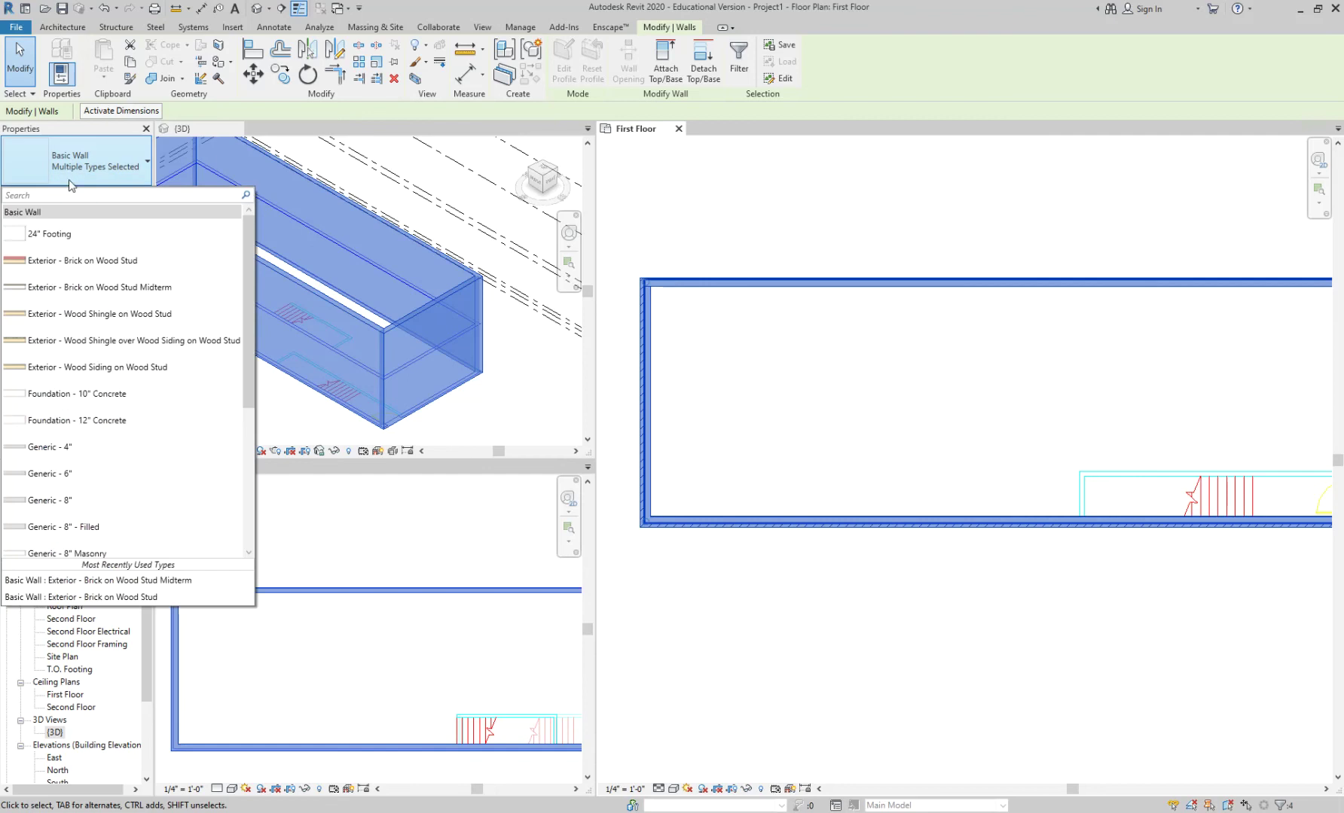
{"action": "left_click", "coordinate": [110, 350]}
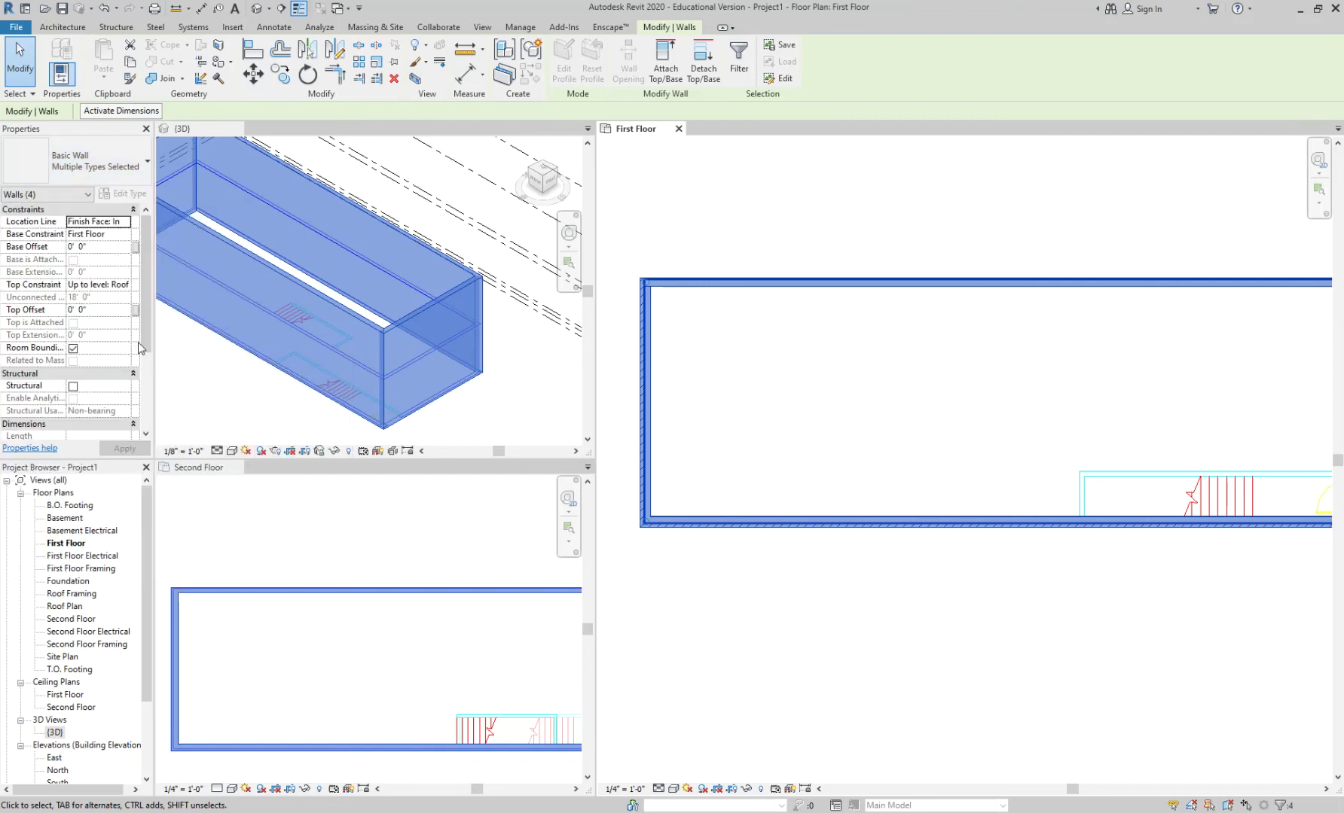
{"action": "left_click", "coordinate": [120, 161]}
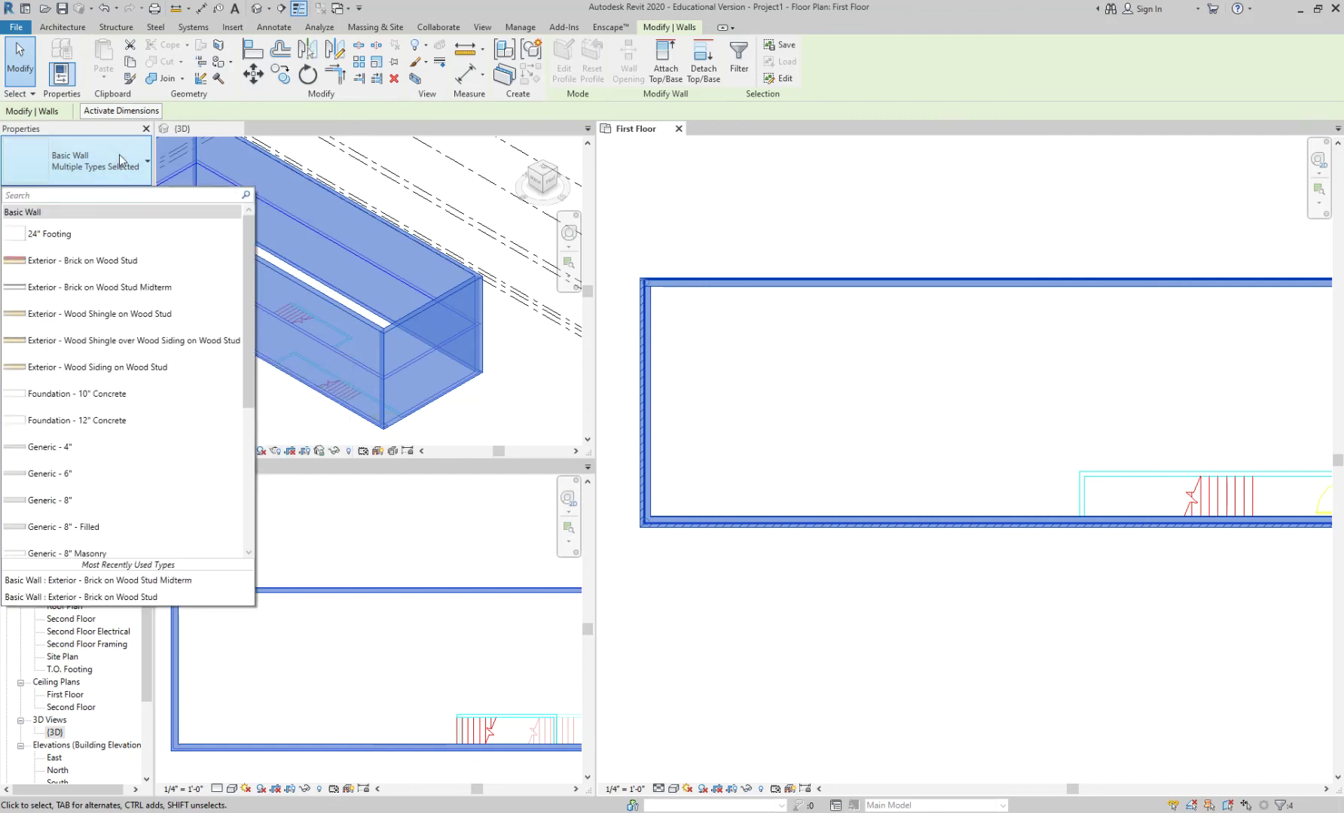
{"action": "left_click", "coordinate": [98, 286]}
{"action": "left_click", "coordinate": [821, 231]}
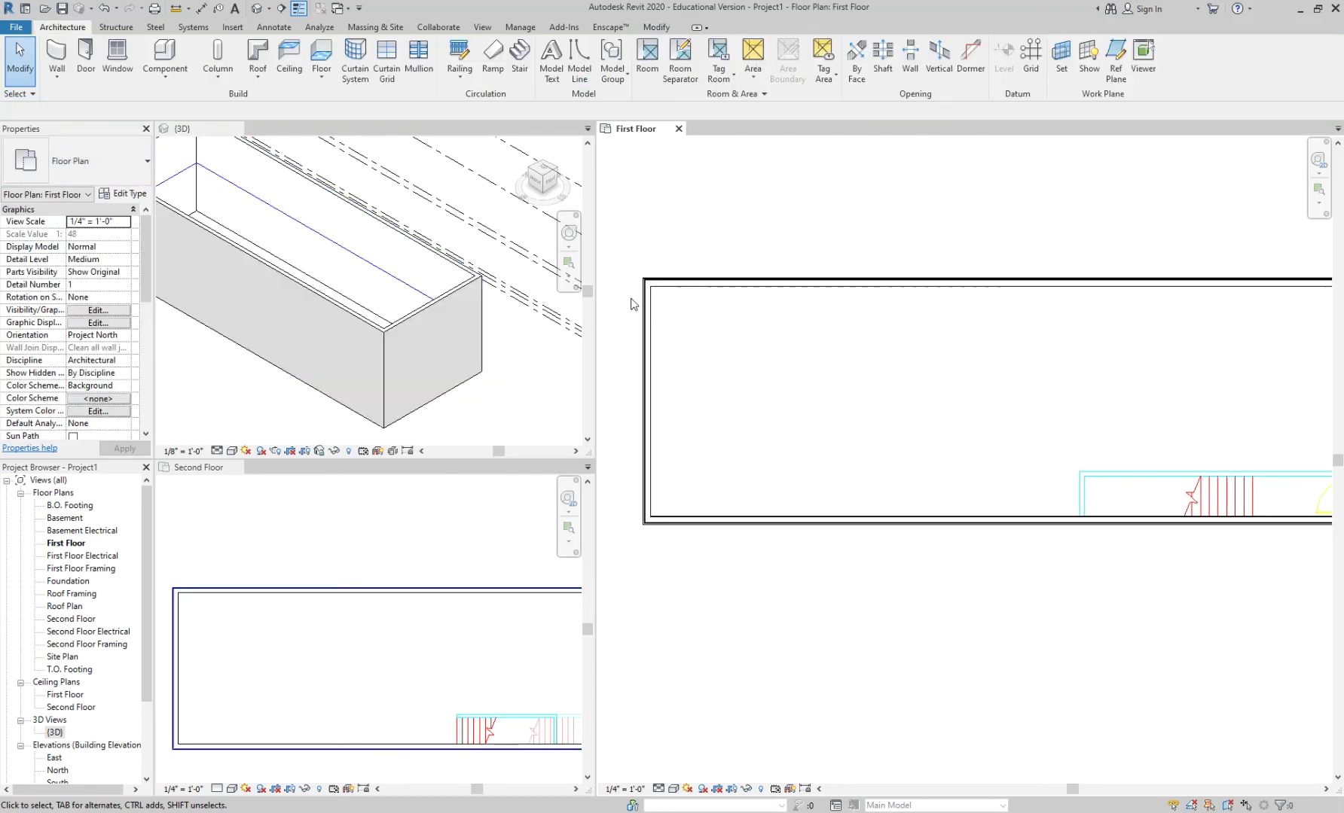
- Inspect the exterior wall layers at the corners and the stair area of the imported base plan on the First Floor
{"action": "scroll", "coordinate": [631, 304], "scroll_direction": "up", "scroll_amount": 2}
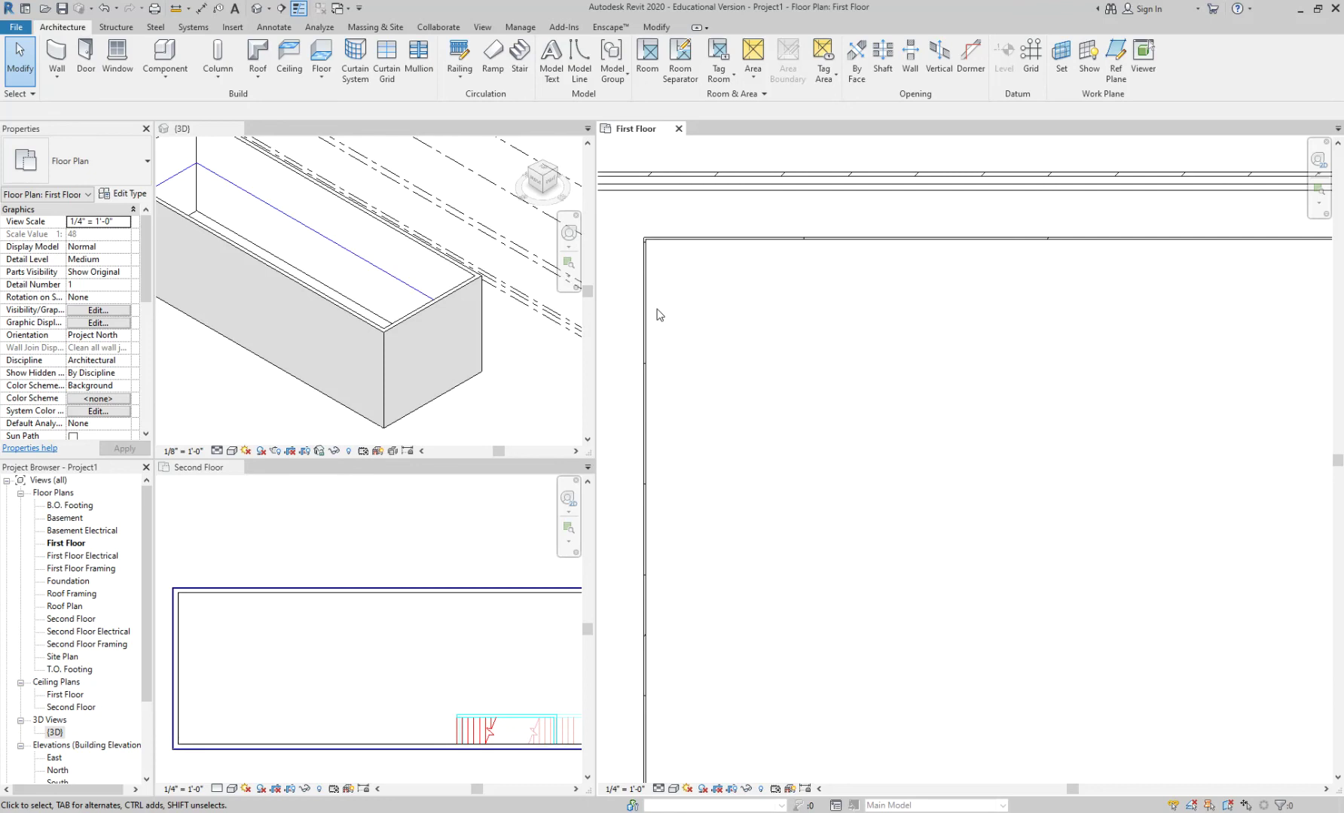
{"action": "scroll", "coordinate": [745, 331], "scroll_direction": "down", "scroll_amount": 3}
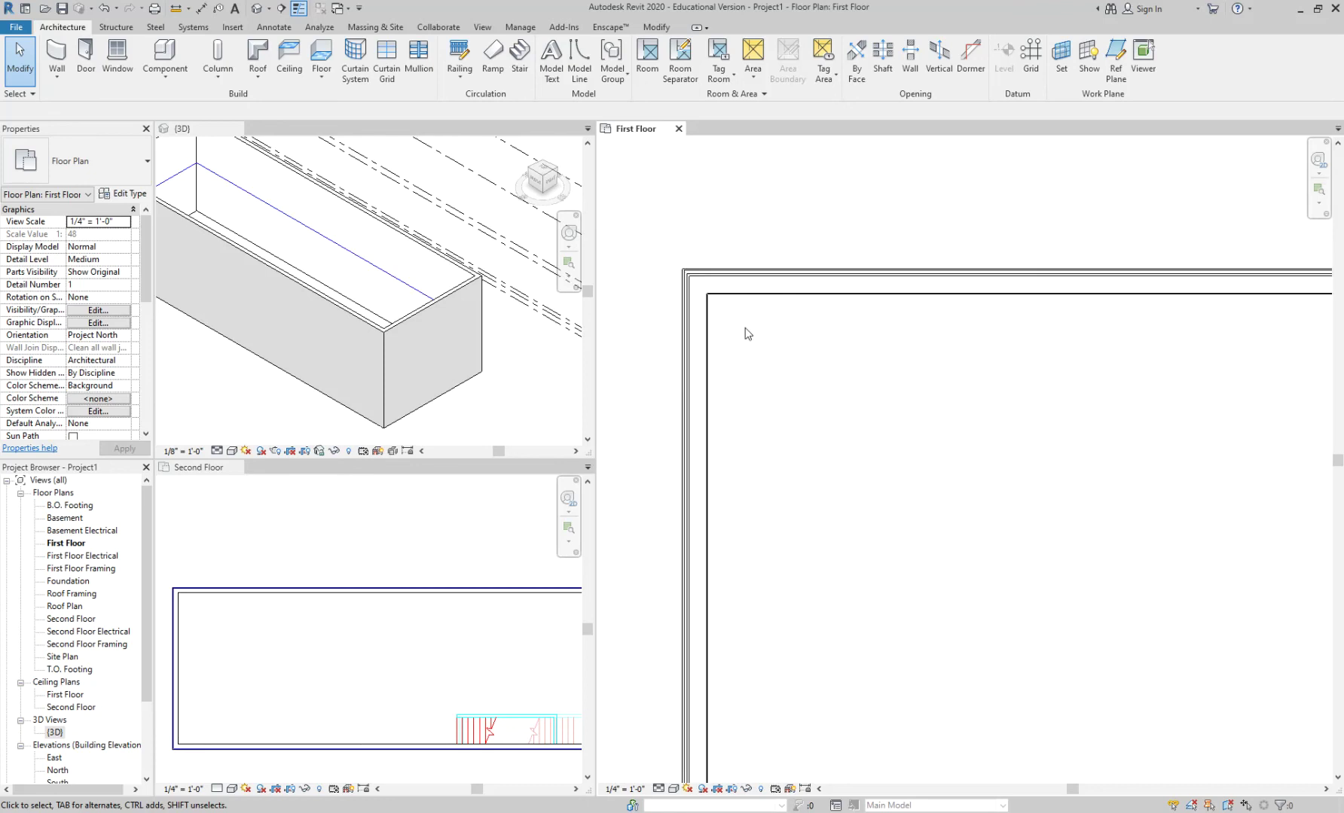
{"action": "scroll", "coordinate": [745, 332], "scroll_direction": "down", "scroll_amount": 2}
{"action": "middle_click_drag", "start_coordinate": [863, 410], "coordinate": [743, 421]}
{"action": "middle_click_drag", "start_coordinate": [920, 445], "coordinate": [788, 444]}
{"action": "scroll", "coordinate": [1151, 563], "scroll_direction": "up", "scroll_amount": 5}
{"action": "scroll", "coordinate": [1026, 424], "scroll_direction": "down", "scroll_amount": 2}
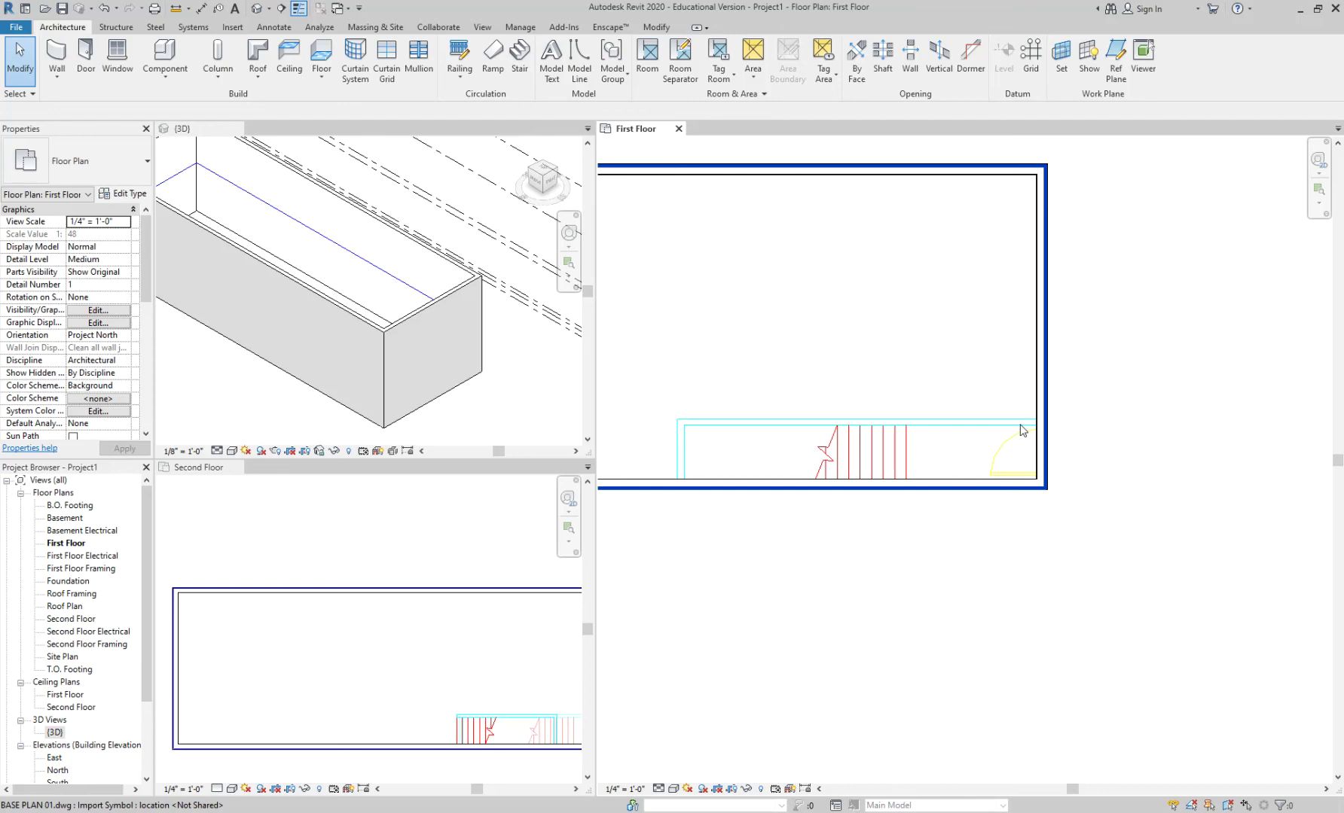
{"action": "scroll", "coordinate": [677, 381], "scroll_direction": "up", "scroll_amount": 2}
{"action": "scroll", "coordinate": [885, 360], "scroll_direction": "up", "scroll_amount": 2}
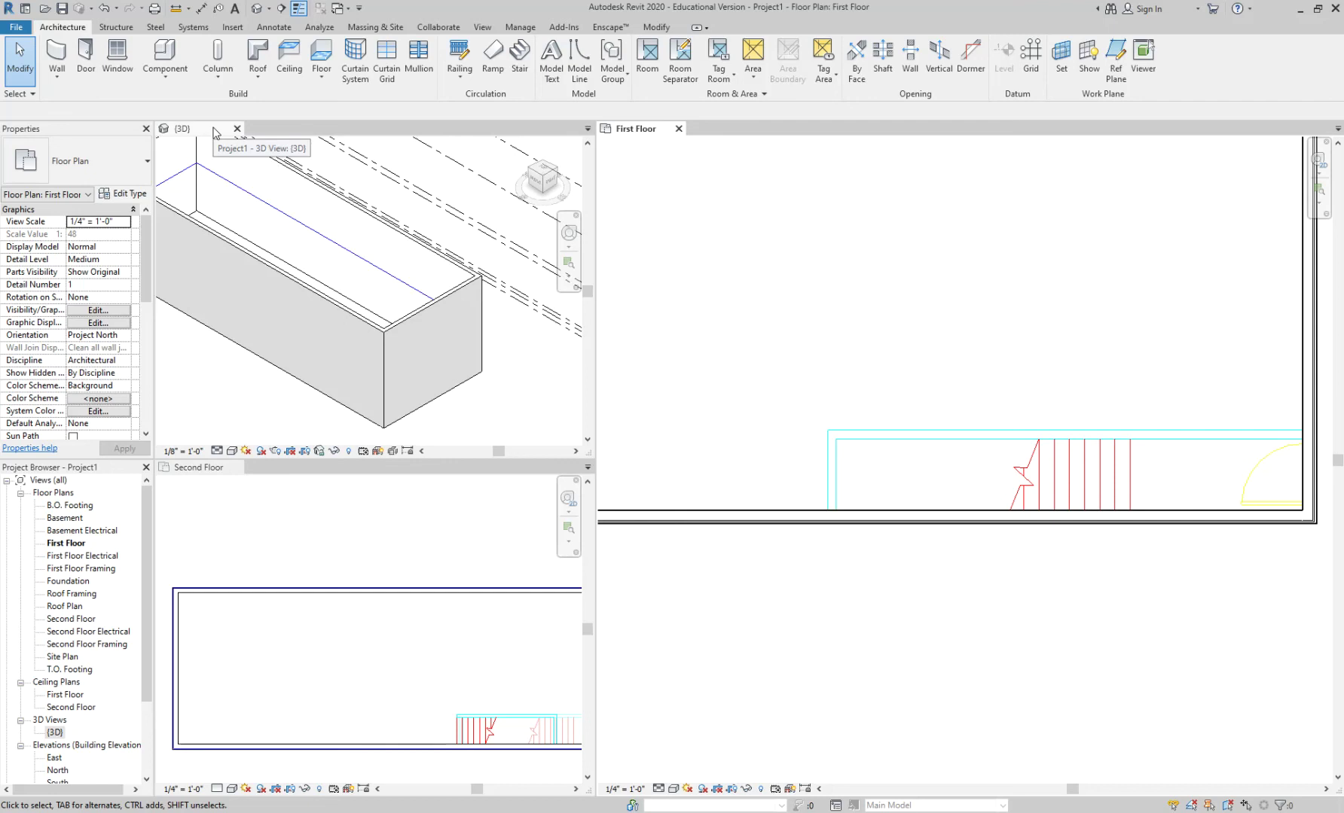
- Start a new wall using the Interior - 4 3/4" Partition (1-hr) type
{"action": "left_click", "coordinate": [57, 54]}
{"action": "left_click", "coordinate": [129, 185]}
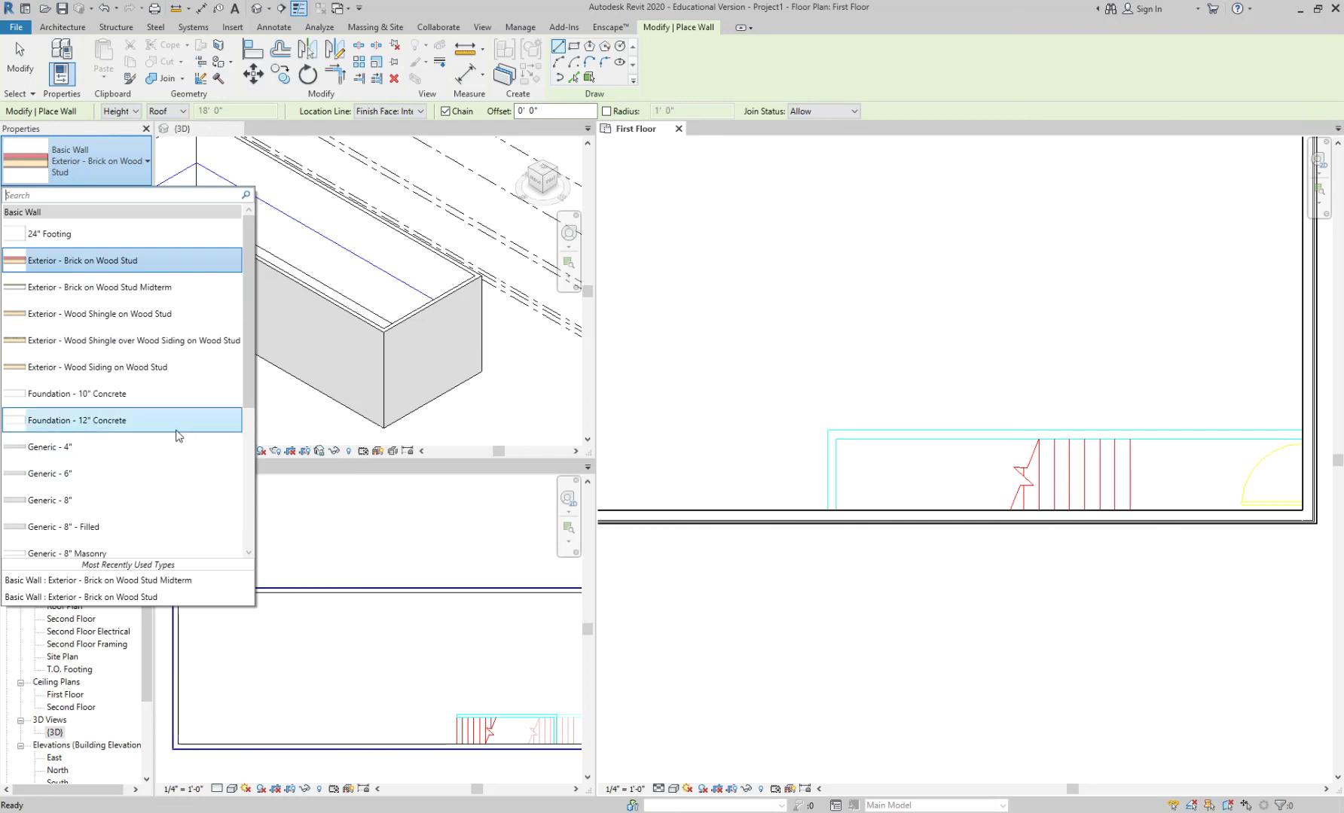
{"action": "scroll", "coordinate": [180, 436], "scroll_direction": "down", "scroll_amount": 3}
{"action": "scroll", "coordinate": [173, 457], "scroll_direction": "down", "scroll_amount": 1}
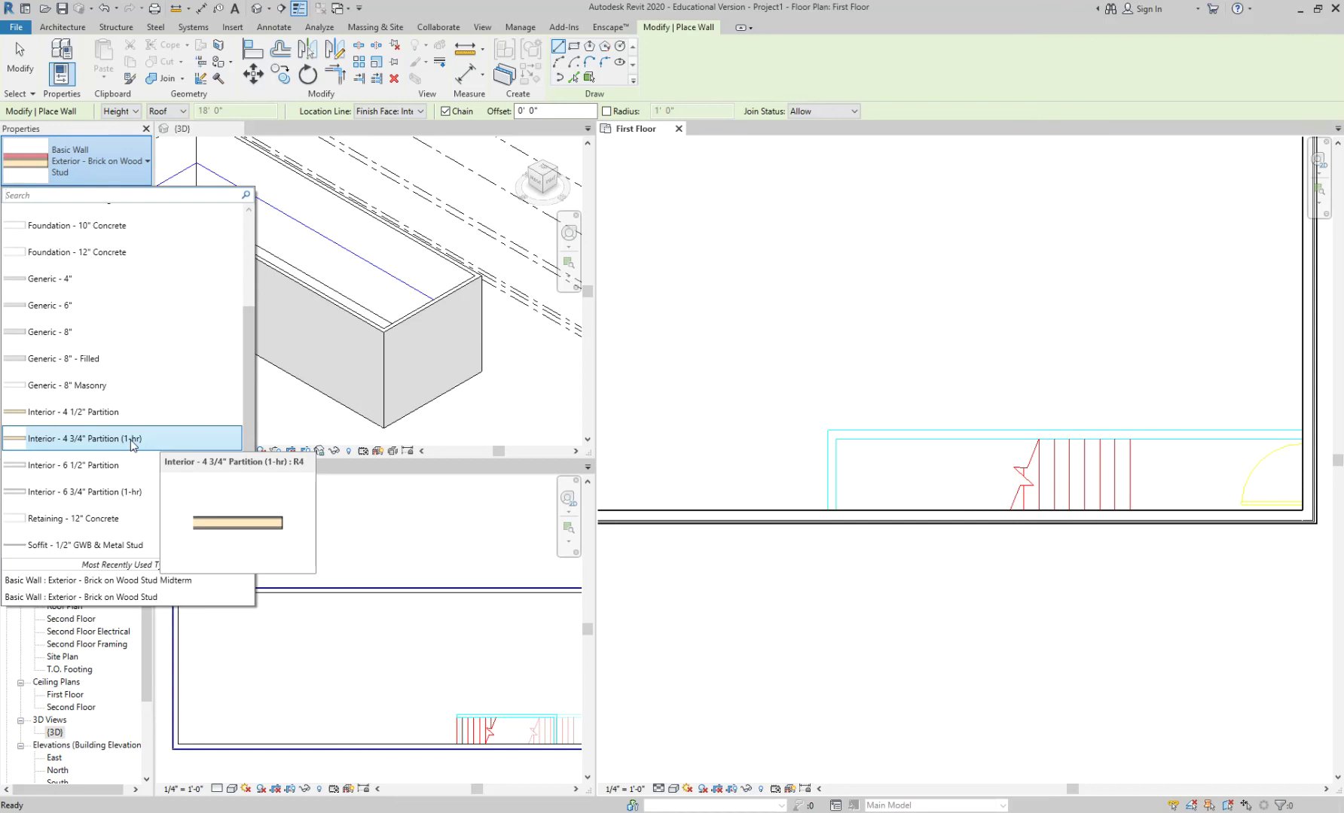
{"action": "left_click", "coordinate": [131, 440]}
- Set the new wall's height up to the Roof level and its location line to Finish Face: Interior
{"action": "scroll", "coordinate": [1329, 454], "scroll_direction": "up", "scroll_amount": 2}
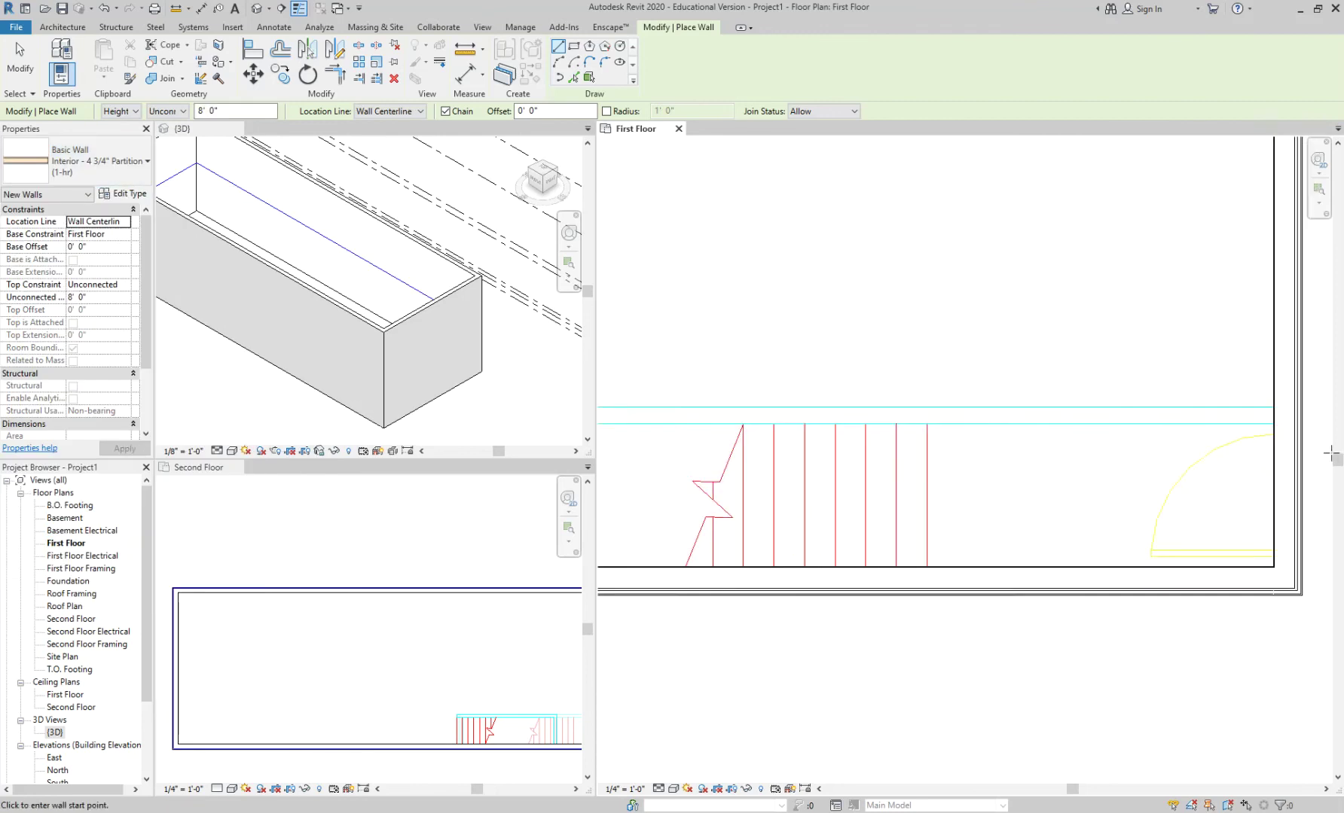
{"action": "scroll", "coordinate": [1330, 453], "scroll_direction": "up", "scroll_amount": 2}
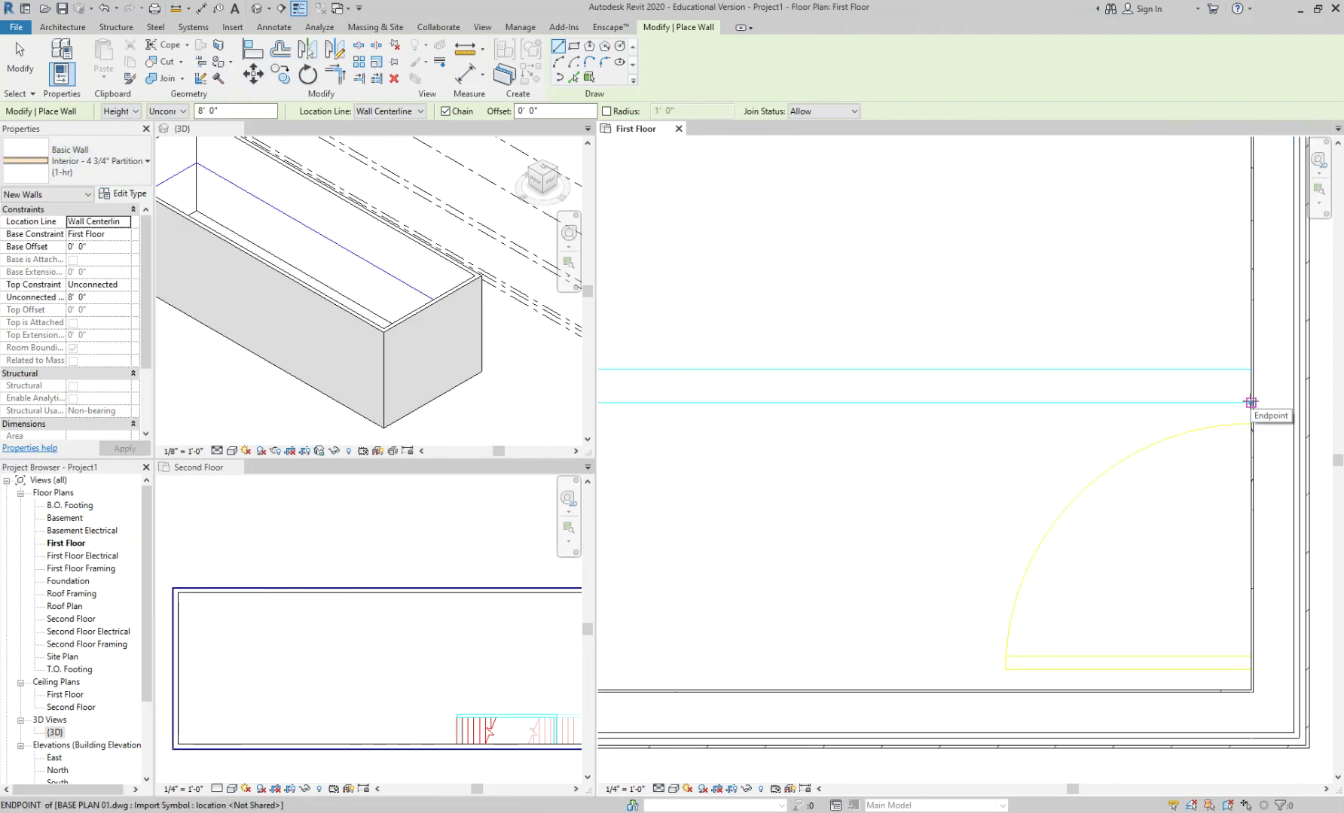
{"action": "left_click", "coordinate": [165, 112]}
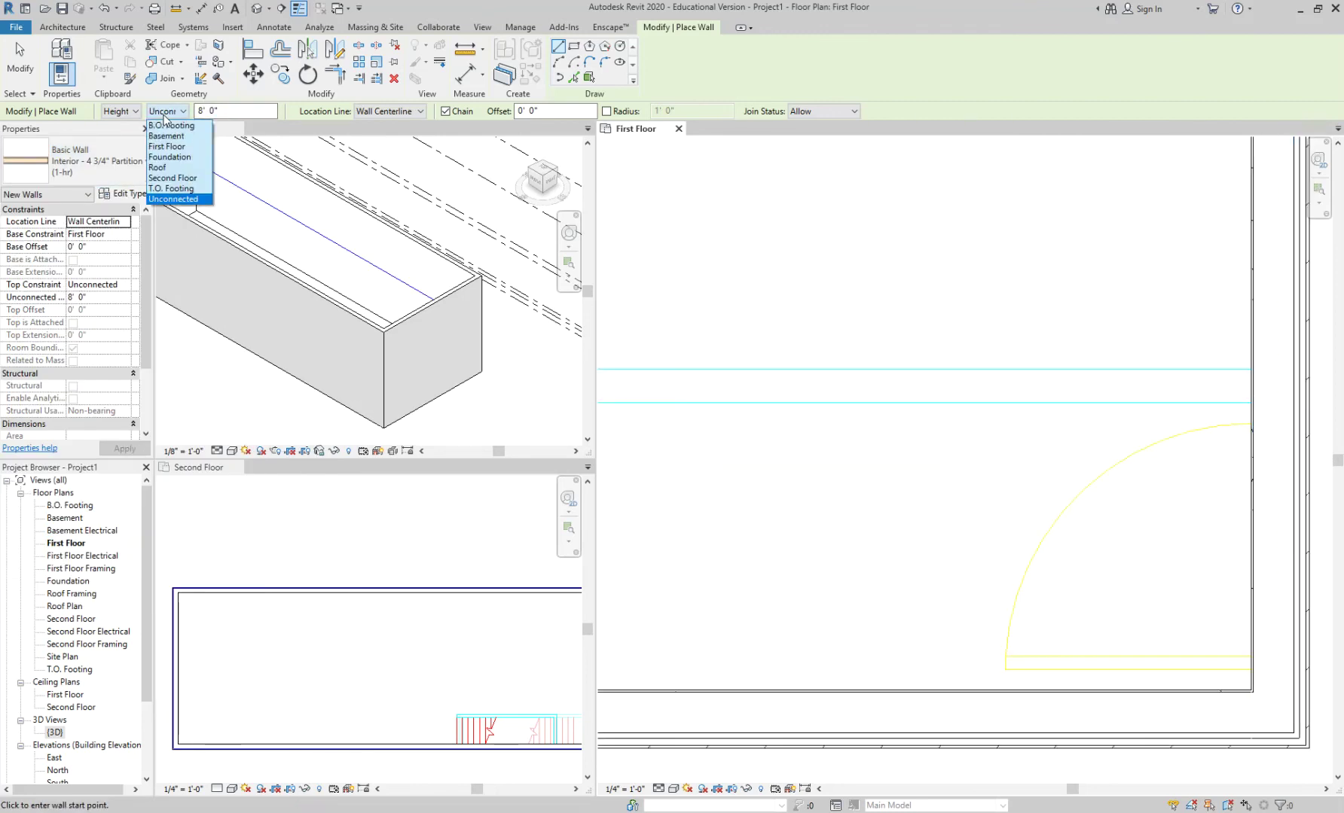
{"action": "left_click", "coordinate": [158, 167]}
{"action": "left_click", "coordinate": [406, 113]}
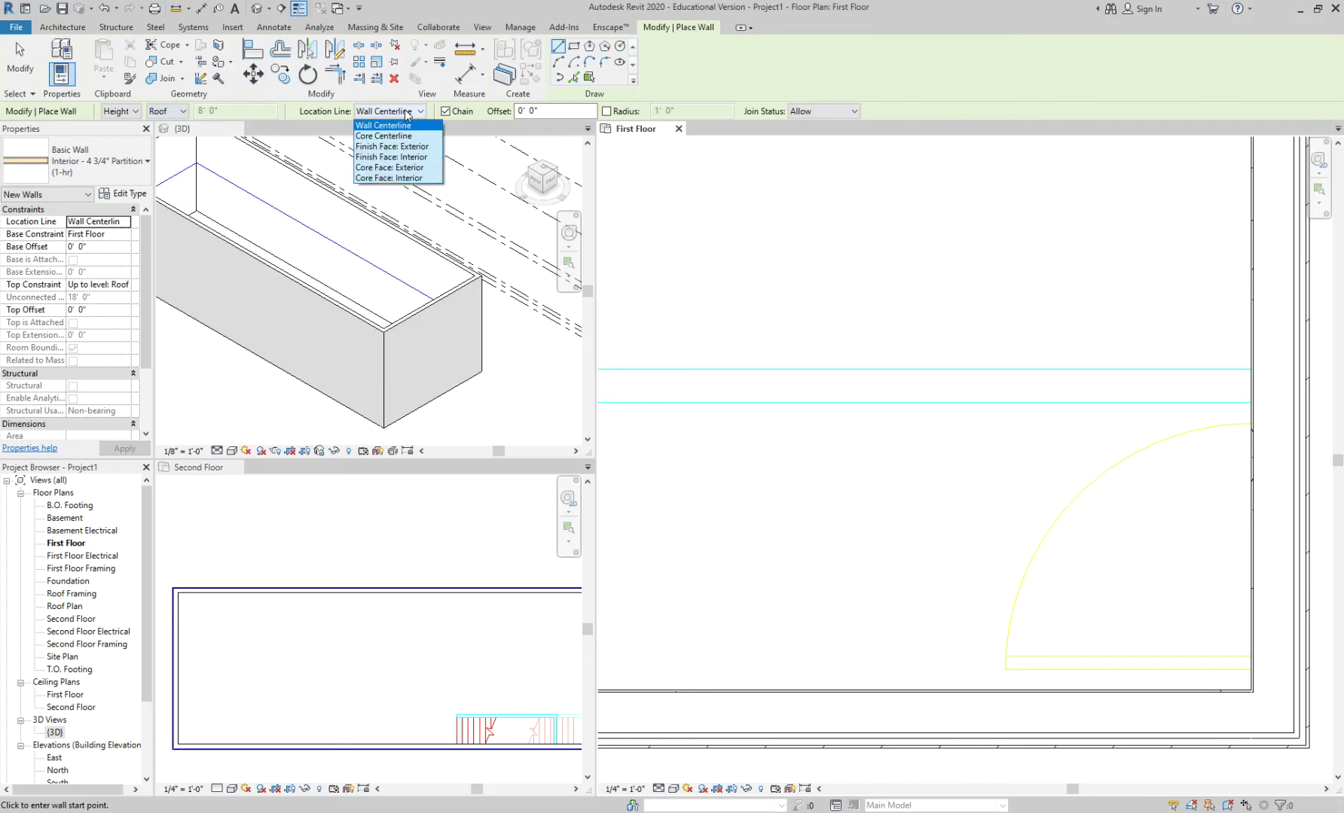
{"action": "left_click", "coordinate": [402, 155]}
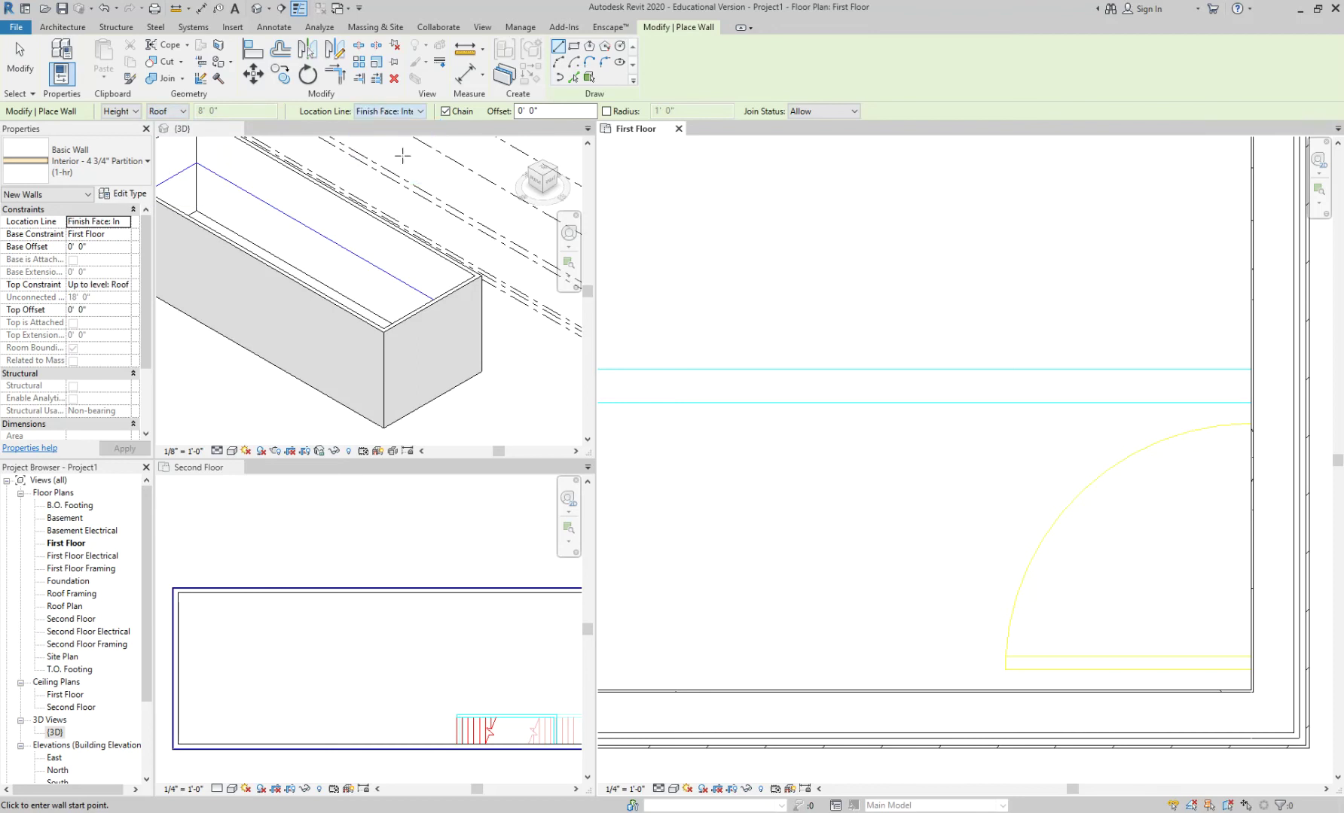
- Draw the two stair enclosure walls along the base plan's inner lines, from the east wall to the corner and down to the south wall
{"action": "scroll", "coordinate": [1280, 388], "scroll_direction": "up", "scroll_amount": 3}
{"action": "left_click", "coordinate": [1224, 412]}
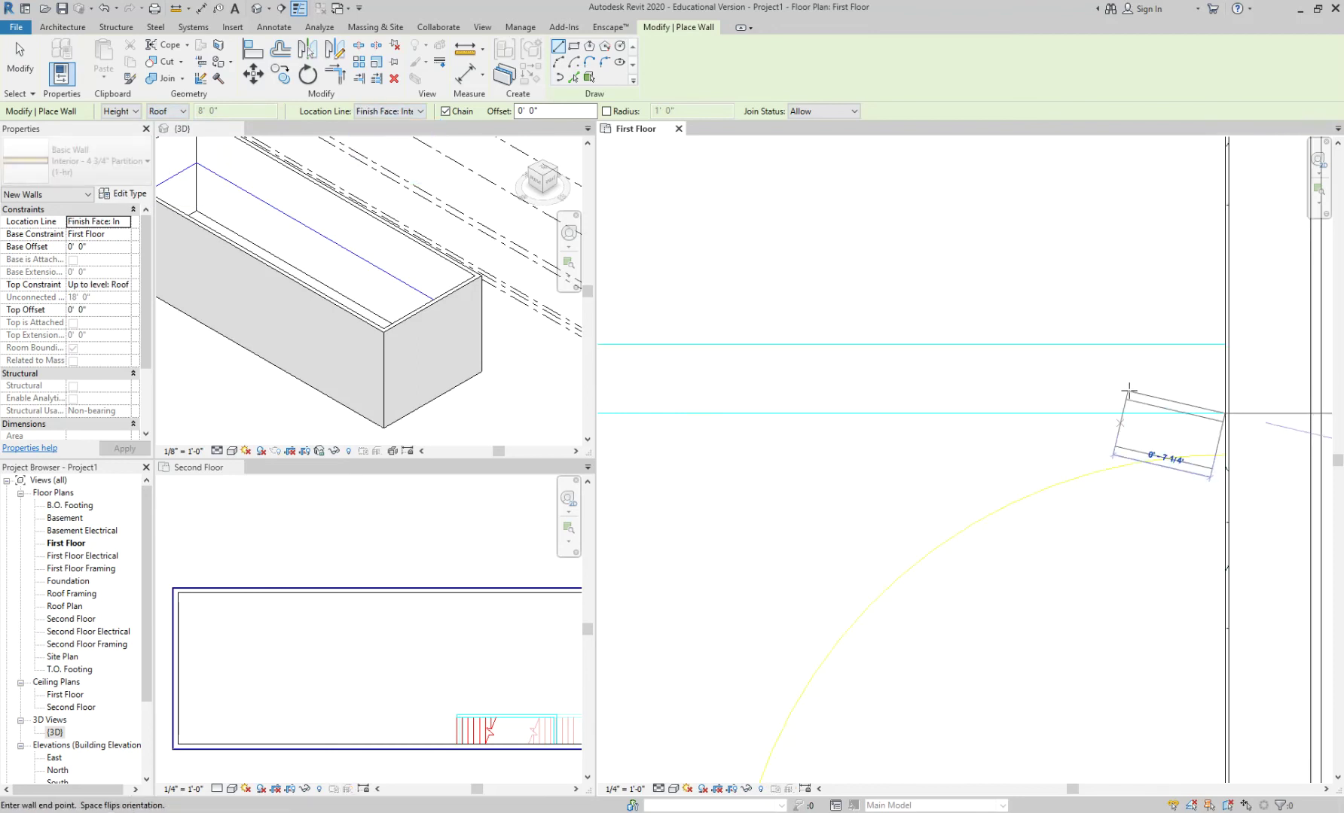
{"action": "scroll", "coordinate": [1125, 394], "scroll_direction": "down", "scroll_amount": 5}
{"action": "scroll", "coordinate": [1116, 403], "scroll_direction": "down", "scroll_amount": 4}
{"action": "middle_click_drag", "start_coordinate": [755, 412], "coordinate": [1197, 389]}
{"action": "scroll", "coordinate": [1025, 385], "scroll_direction": "up", "scroll_amount": 4}
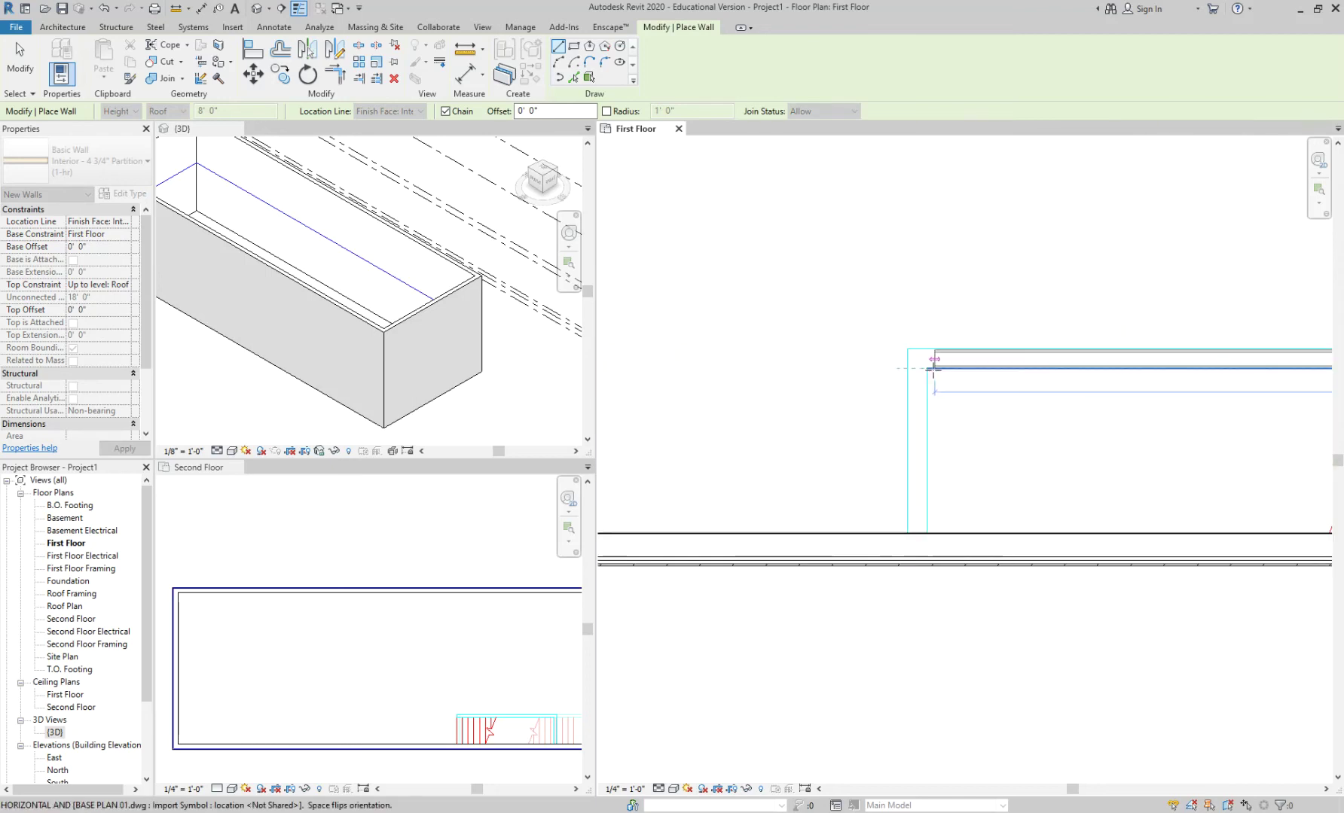
{"action": "left_click", "coordinate": [926, 368]}
{"action": "left_click", "coordinate": [927, 534]}
{"action": "key", "text": "Escape"}
{"action": "key", "text": "Escape"}
- Examine the new stair enclosure walls in the plan and from several angles in the 3D view
{"action": "scroll", "coordinate": [991, 372], "scroll_direction": "up", "scroll_amount": 2}
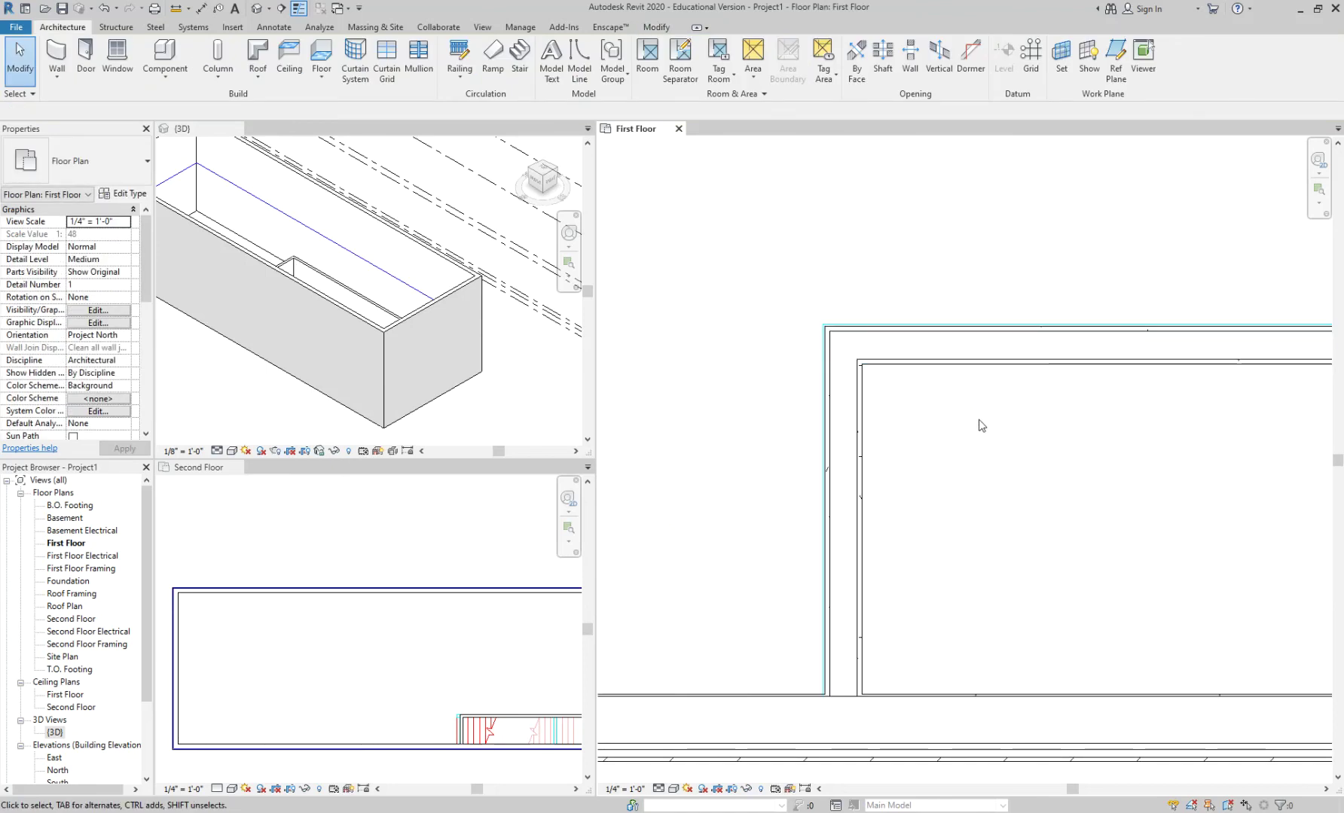
{"action": "scroll", "coordinate": [981, 426], "scroll_direction": "down", "scroll_amount": 3}
{"action": "left_click", "coordinate": [477, 346]}
{"action": "scroll", "coordinate": [478, 347], "scroll_direction": "down", "scroll_amount": 1}
{"action": "middle_click_drag", "start_coordinate": [479, 347], "coordinate": [343, 270], "text": "shift"}
{"action": "scroll", "coordinate": [342, 268], "scroll_direction": "up", "scroll_amount": 2}
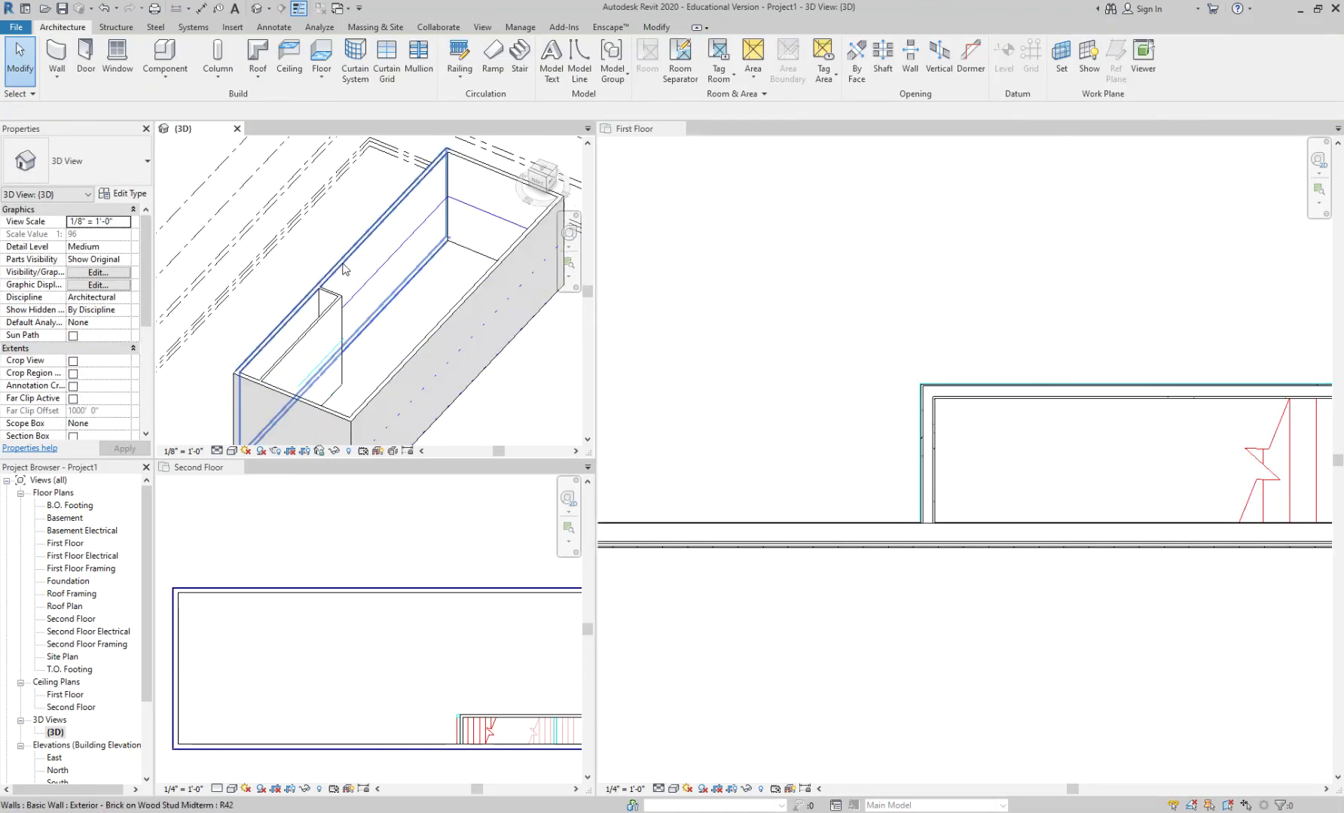
{"action": "scroll", "coordinate": [343, 268], "scroll_direction": "up", "scroll_amount": 1}
{"action": "scroll", "coordinate": [398, 304], "scroll_direction": "down", "scroll_amount": 2}
{"action": "middle_click_drag", "start_coordinate": [463, 296], "coordinate": [512, 290], "text": "shift"}
- Start another interior partition wall on the First Floor plan with its height set up to the Second Floor level
{"action": "left_click", "coordinate": [767, 275]}
{"action": "scroll", "coordinate": [731, 264], "scroll_direction": "down", "scroll_amount": 3}
{"action": "middle_click_drag", "start_coordinate": [735, 249], "coordinate": [906, 330]}
{"action": "scroll", "coordinate": [813, 318], "scroll_direction": "up", "scroll_amount": 3}
{"action": "middle_click_drag", "start_coordinate": [813, 318], "coordinate": [909, 339]}
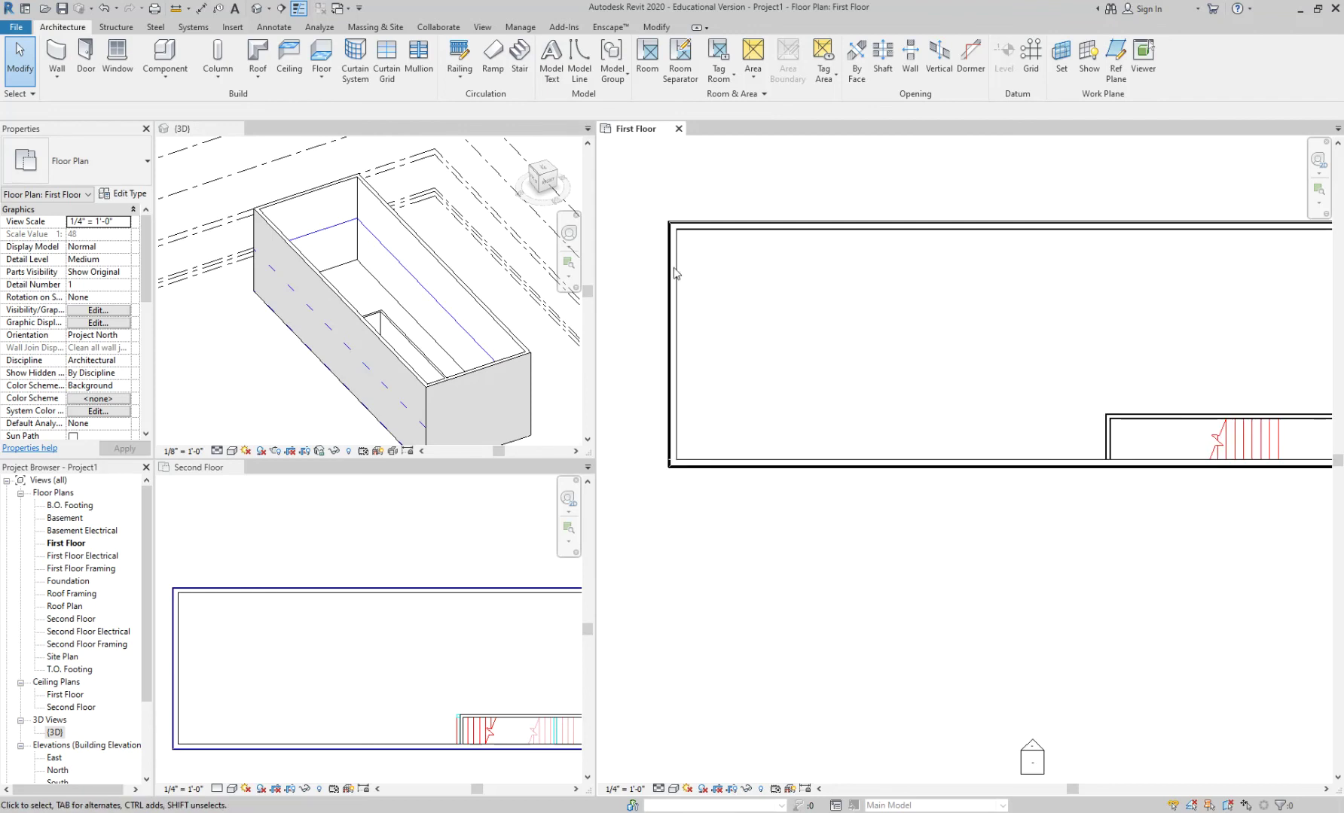
{"action": "left_click", "coordinate": [56, 54]}
{"action": "left_click", "coordinate": [174, 113]}
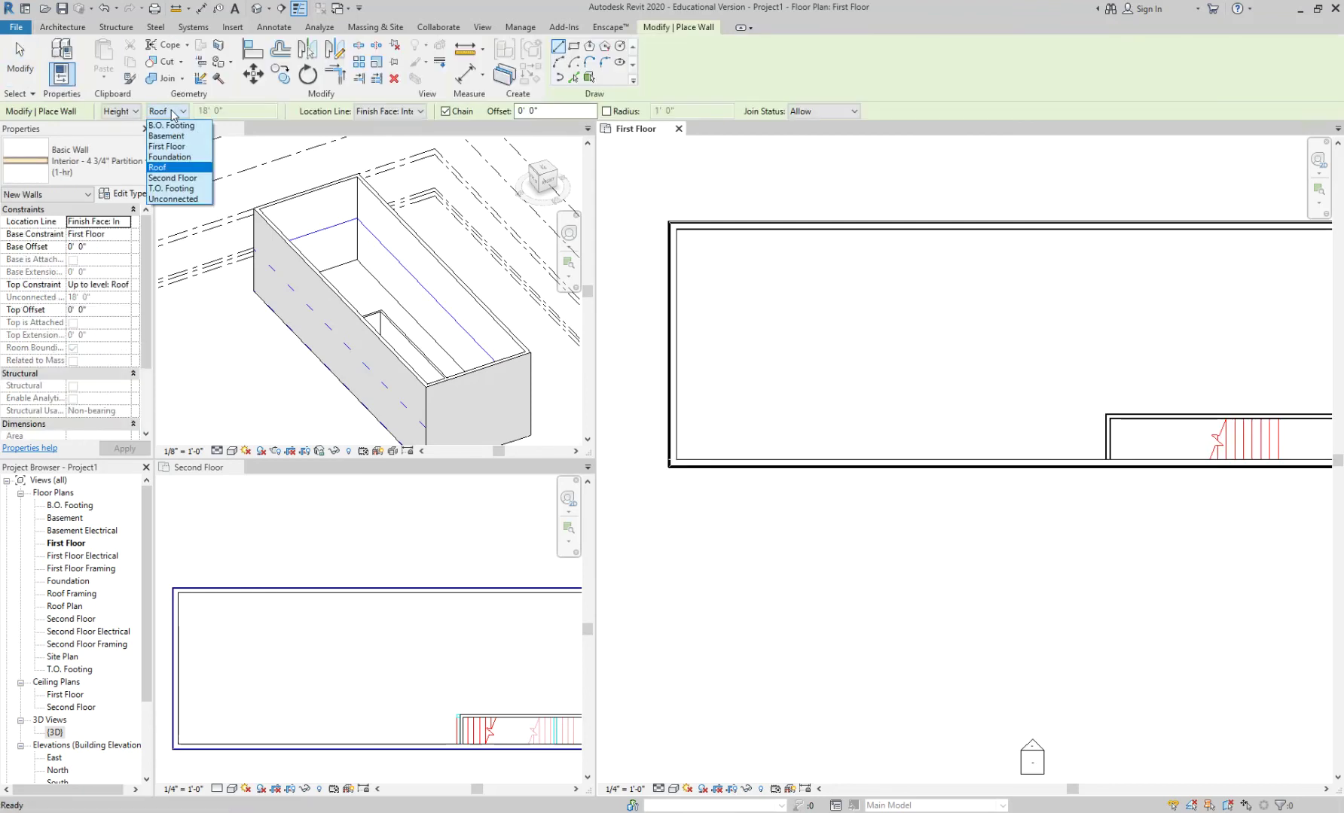
{"action": "left_click", "coordinate": [172, 178]}
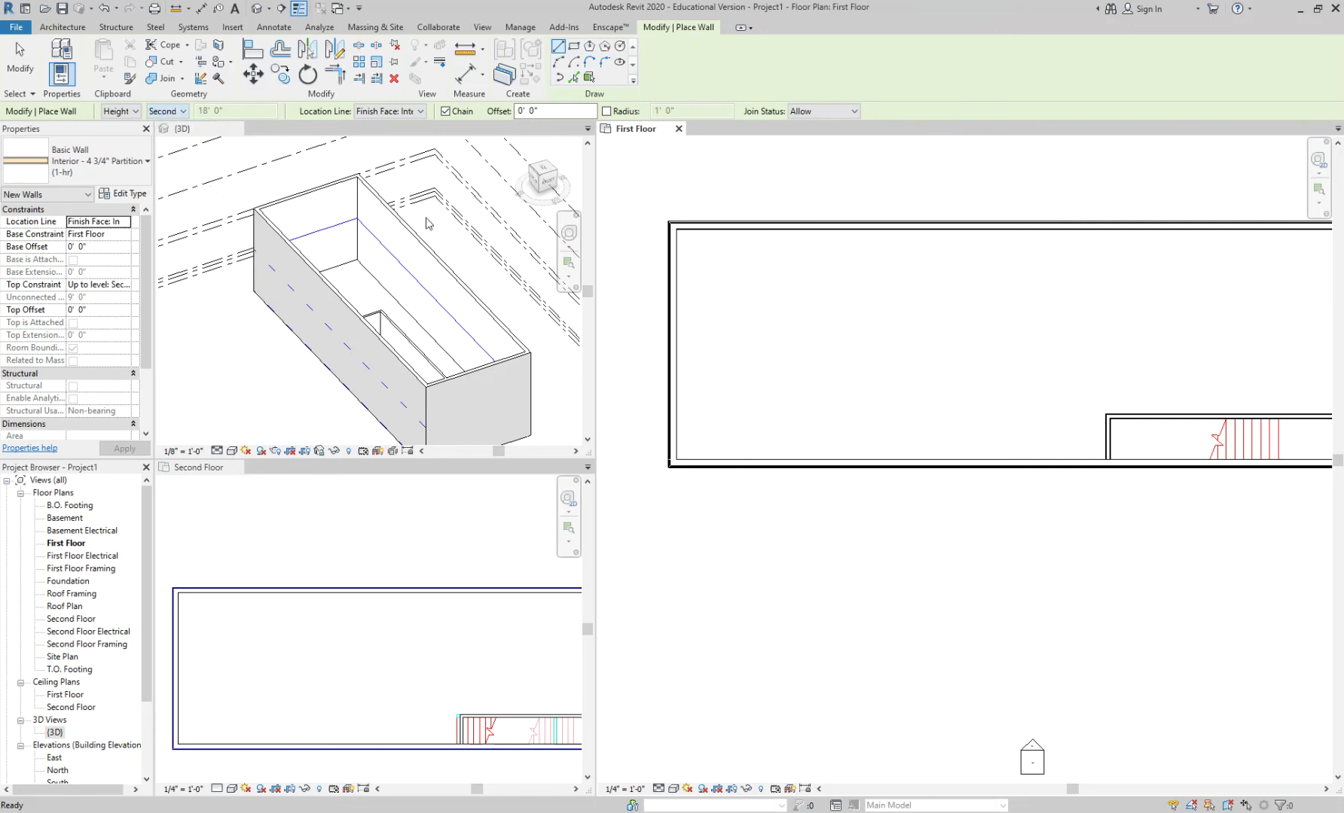
- Draw two chained partition walls enclosing a rectangular room in the plan's northwest corner, from the north wall to the west wall
{"action": "left_click", "coordinate": [895, 229]}
{"action": "left_click", "coordinate": [895, 329]}
{"action": "left_click", "coordinate": [680, 329]}
{"action": "key", "text": "Escape"}
{"action": "key", "text": "Escape"}
{"action": "scroll", "coordinate": [385, 276], "scroll_direction": "up", "scroll_amount": 3}
{"action": "scroll", "coordinate": [275, 205], "scroll_direction": "up", "scroll_amount": 2}
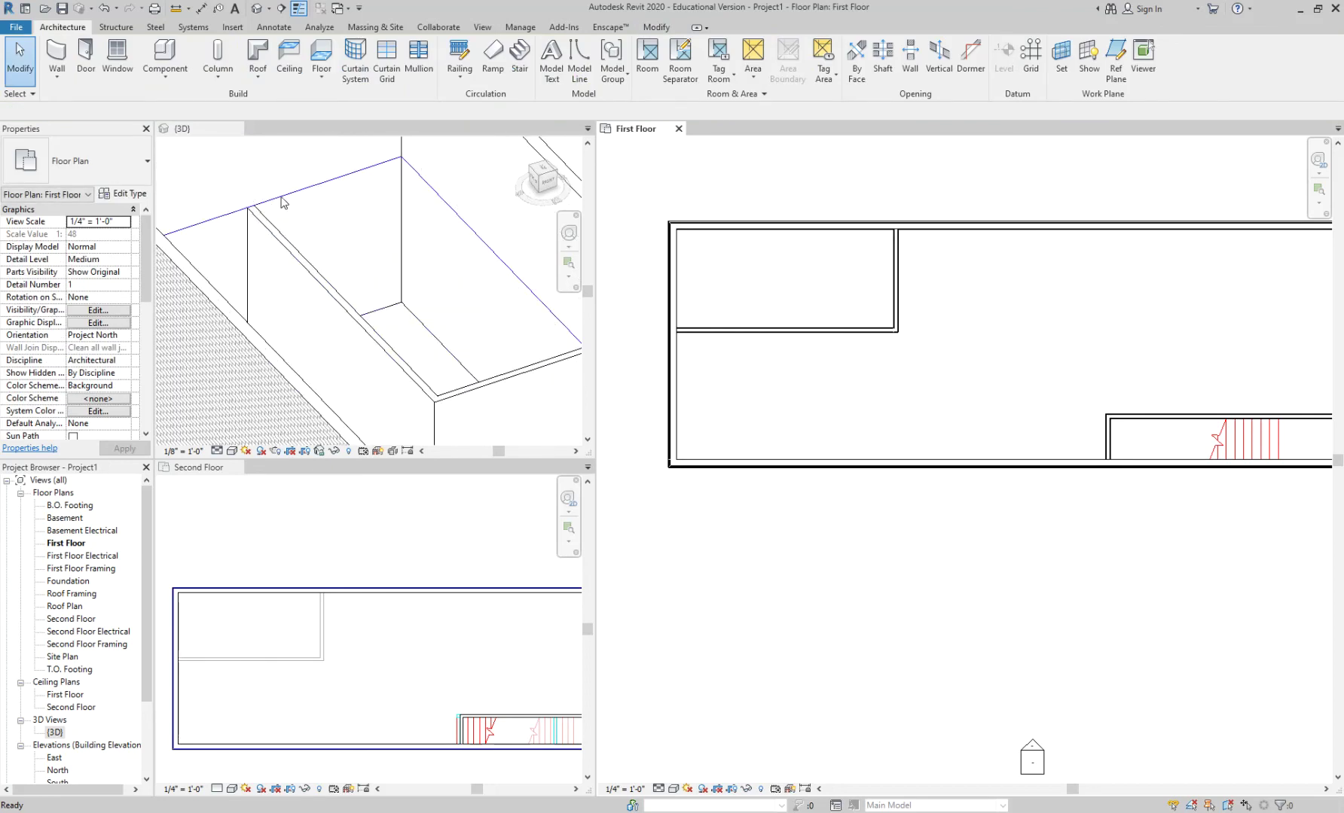
- Examine the new northwest room walls in the 3D view and on the First Floor plan
{"action": "scroll", "coordinate": [276, 219], "scroll_direction": "down", "scroll_amount": 2}
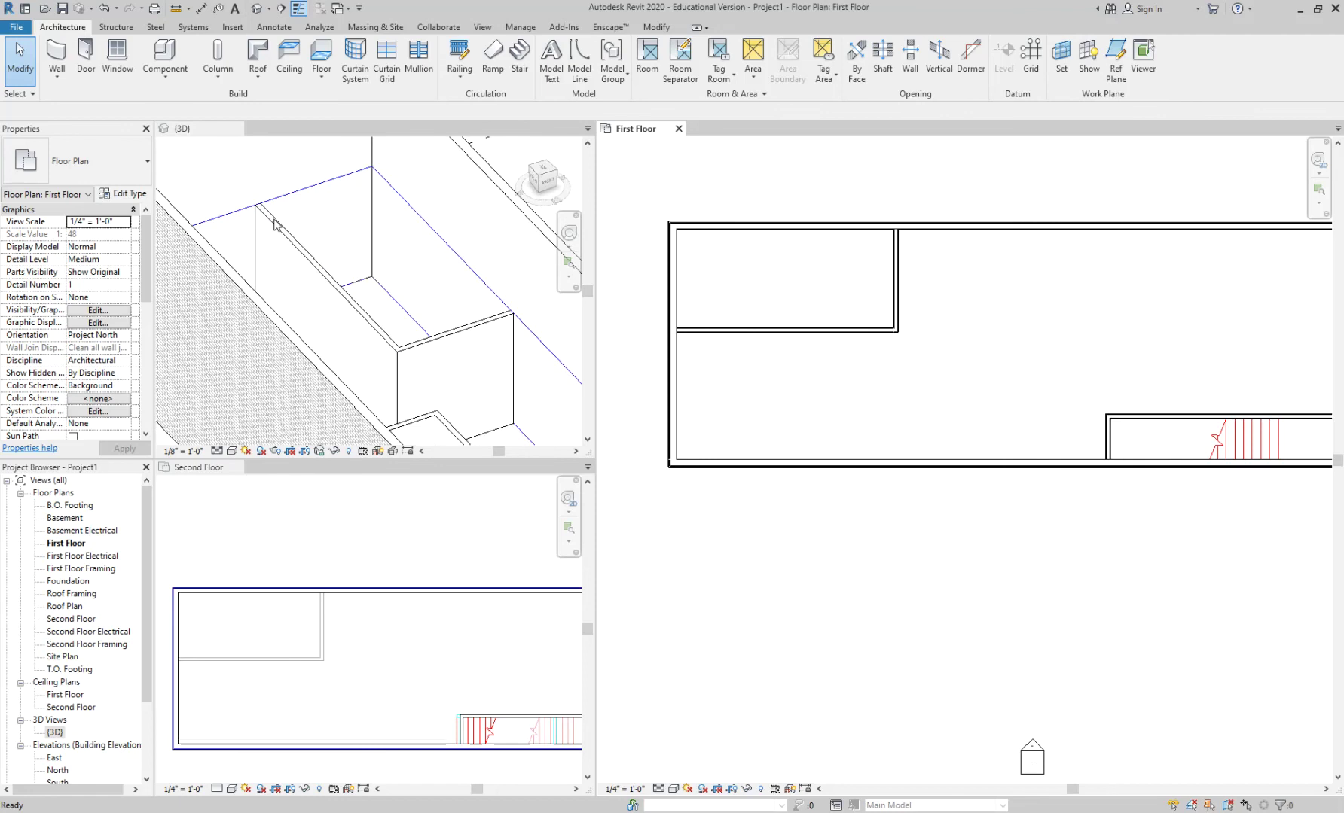
{"action": "scroll", "coordinate": [951, 307], "scroll_direction": "down", "scroll_amount": 2}
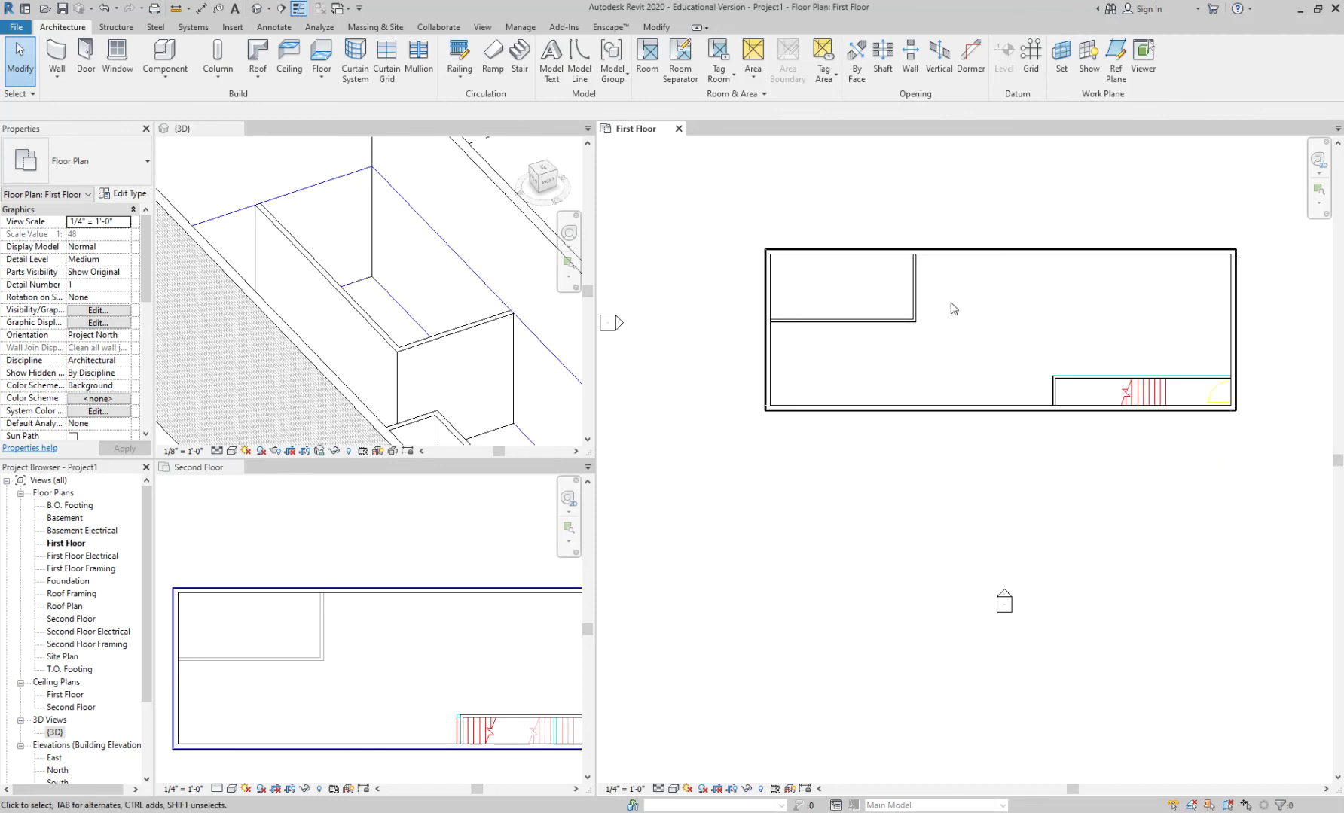
{"action": "scroll", "coordinate": [953, 307], "scroll_direction": "up", "scroll_amount": 2}
{"action": "scroll", "coordinate": [494, 411], "scroll_direction": "down", "scroll_amount": 1}
{"action": "scroll", "coordinate": [495, 410], "scroll_direction": "down", "scroll_amount": 1}
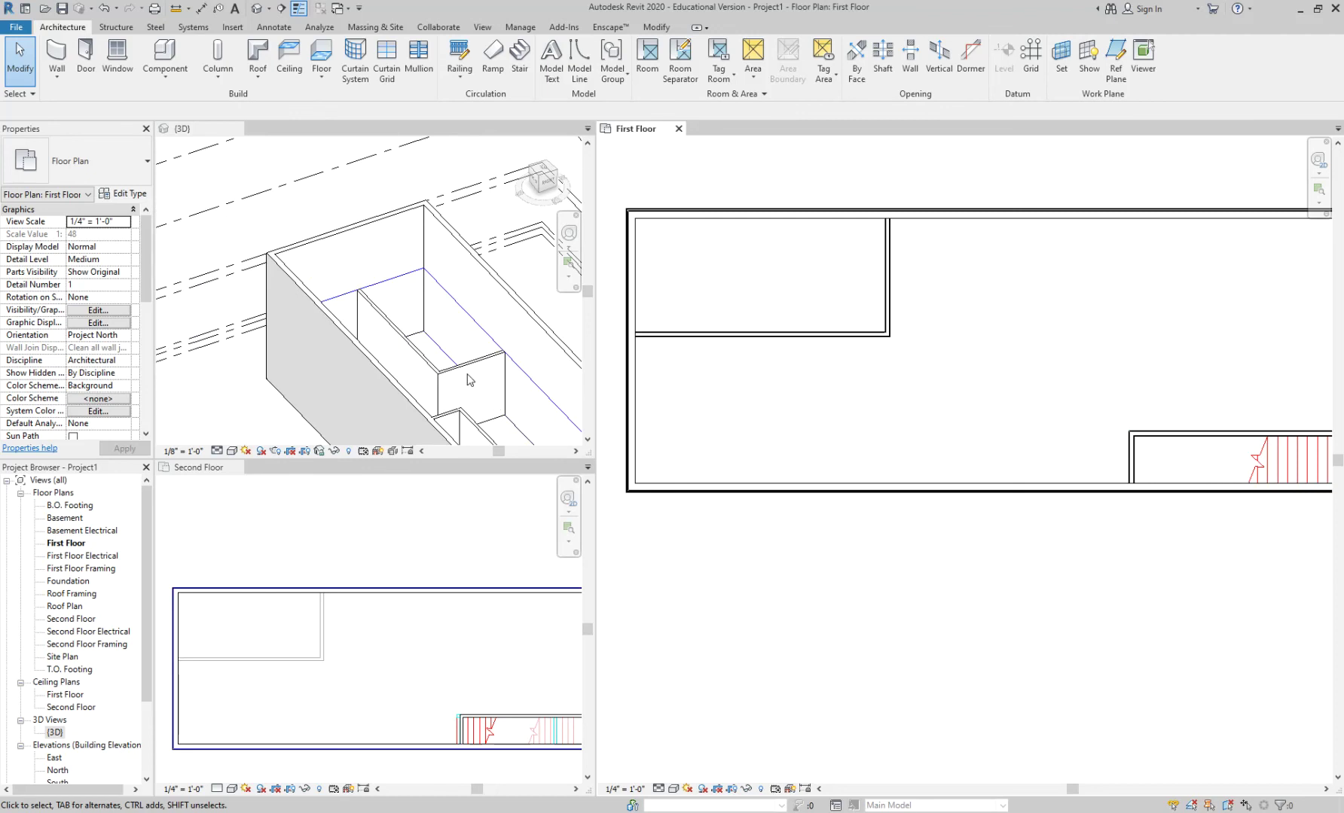
{"action": "scroll", "coordinate": [467, 380], "scroll_direction": "down", "scroll_amount": 2}
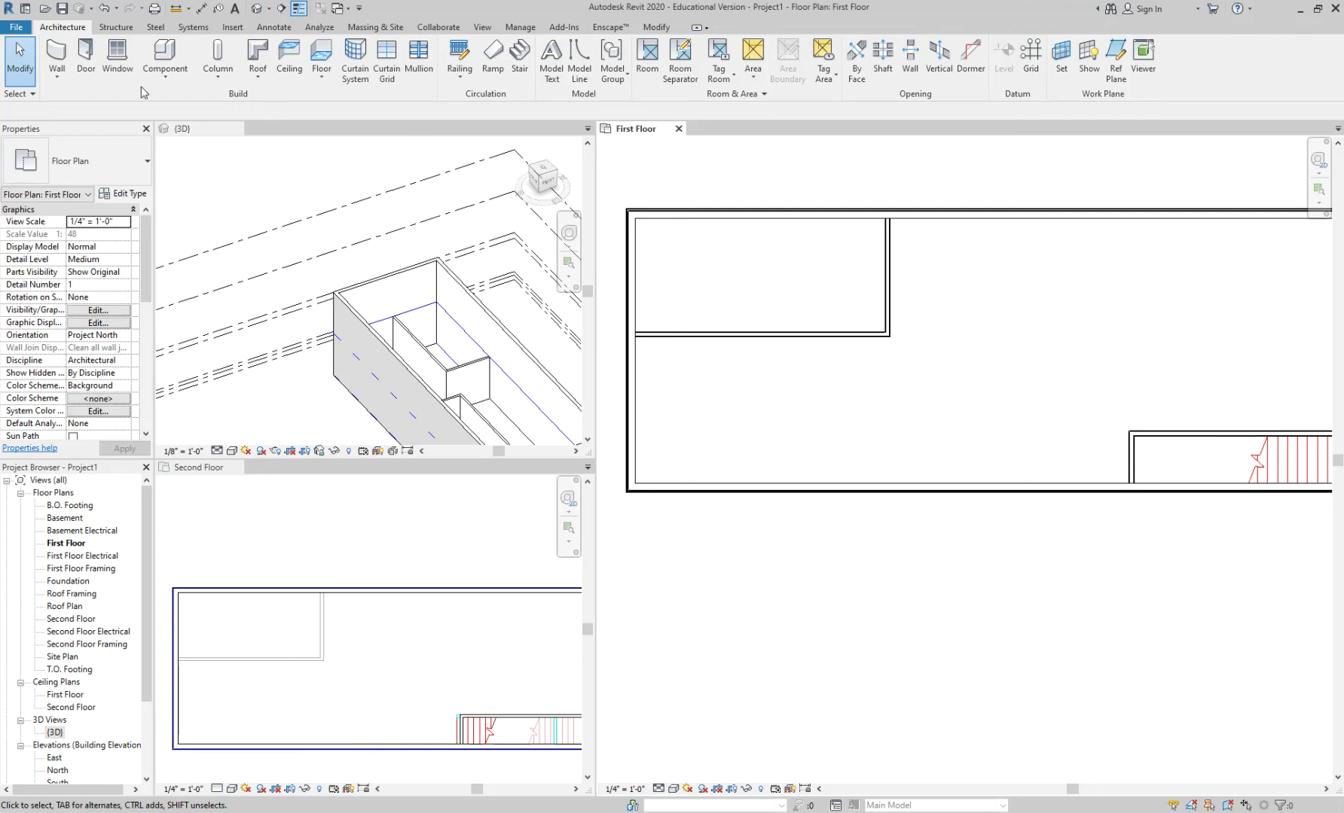
- Open the recent project 200123 TINY HOUSE.rvt without saving the current project
{"action": "left_click", "coordinate": [16, 27]}
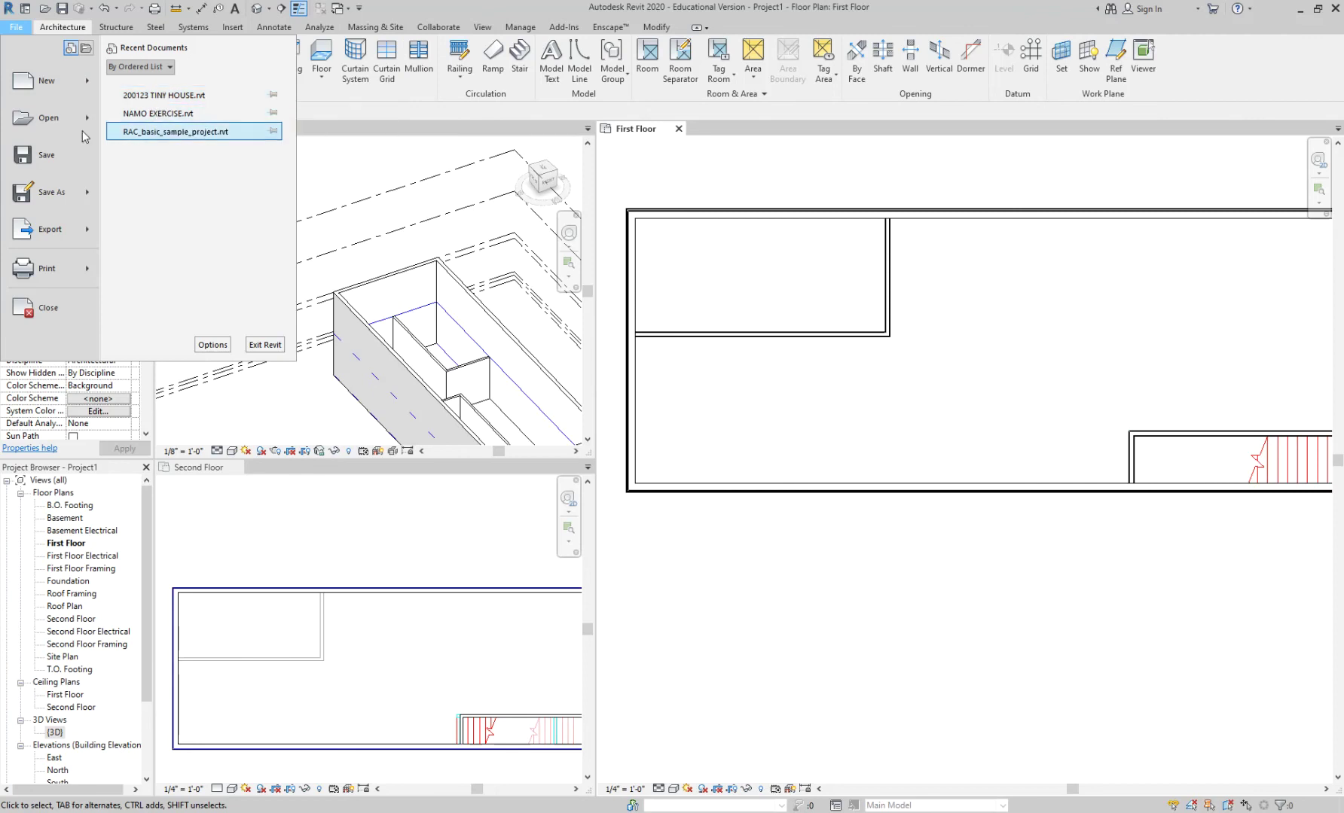
{"action": "mouse_move", "coordinate": [58, 134]}
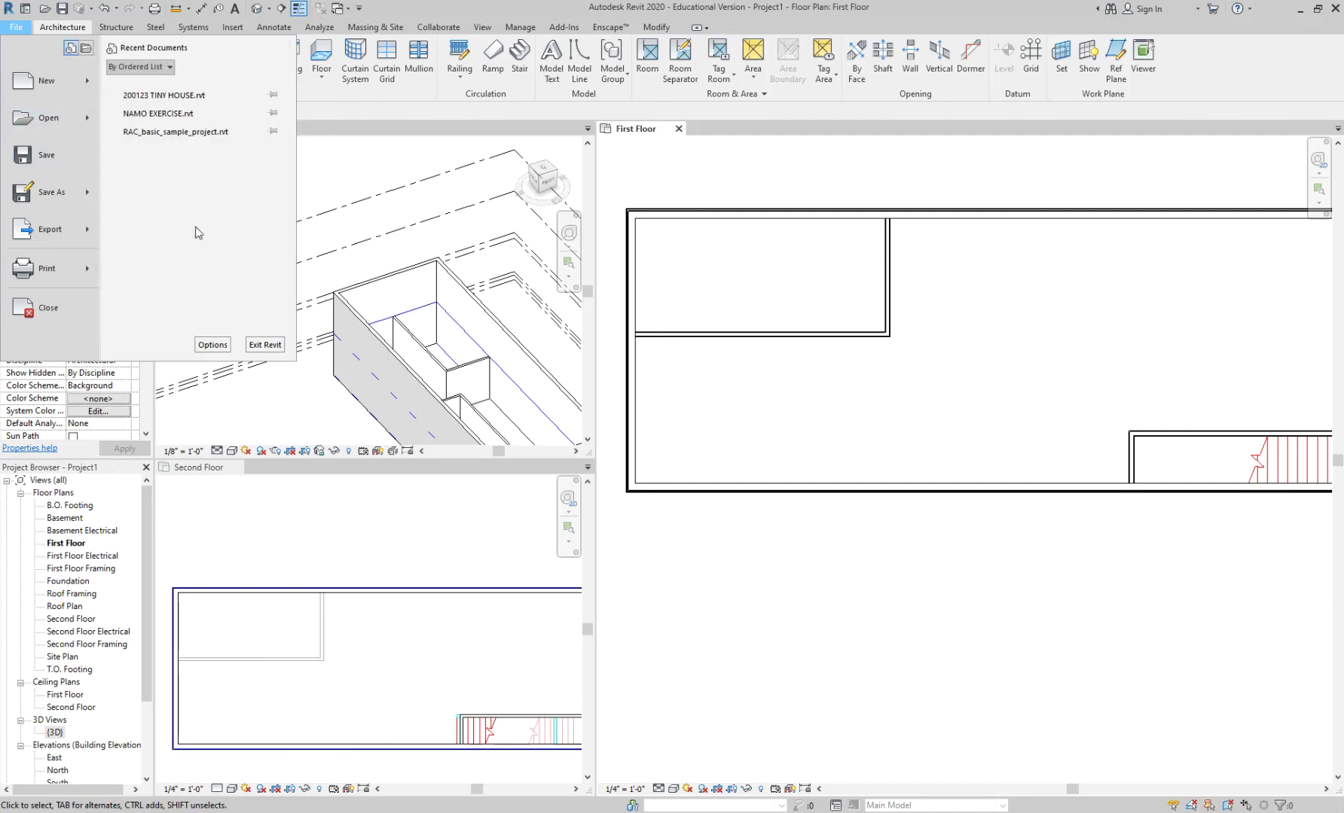
{"action": "left_click", "coordinate": [205, 131]}
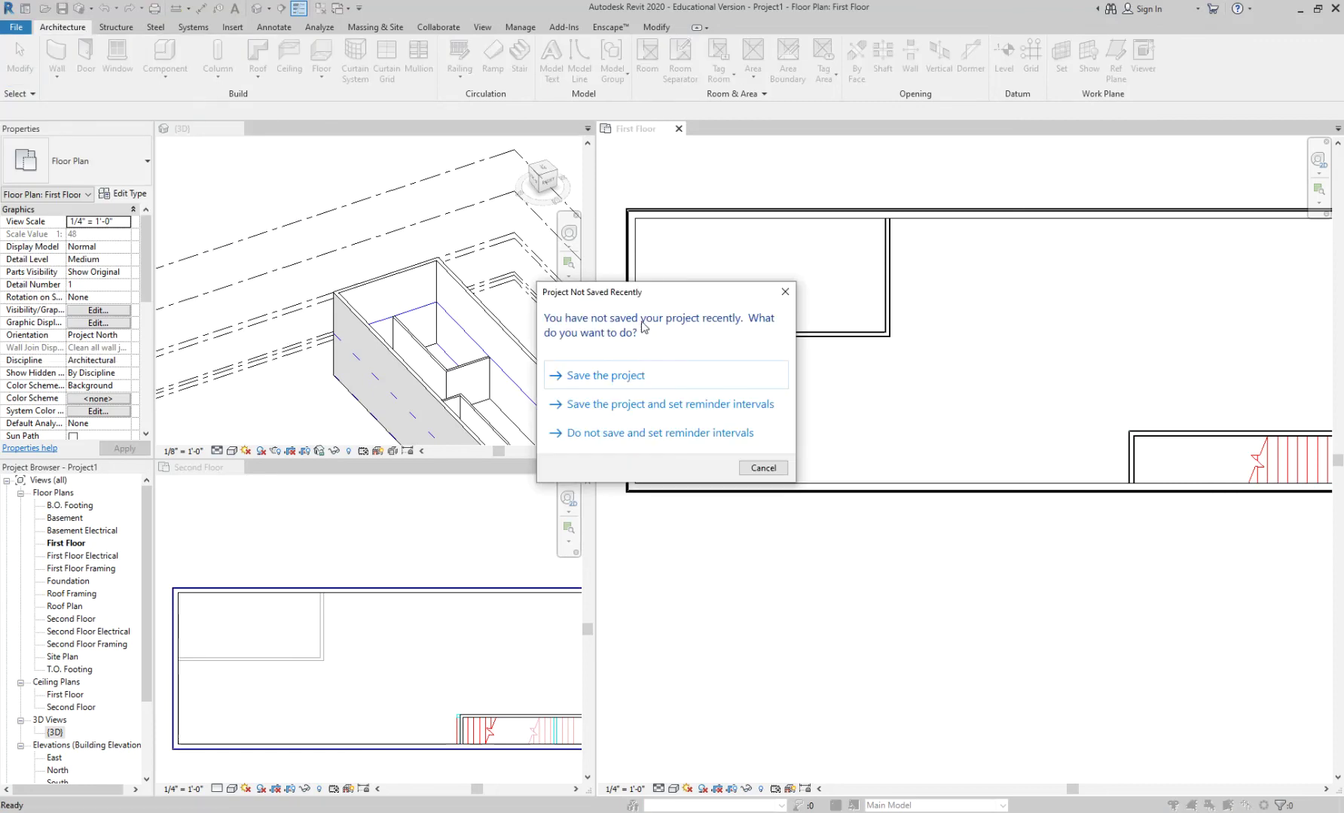
{"action": "left_click", "coordinate": [636, 375]}
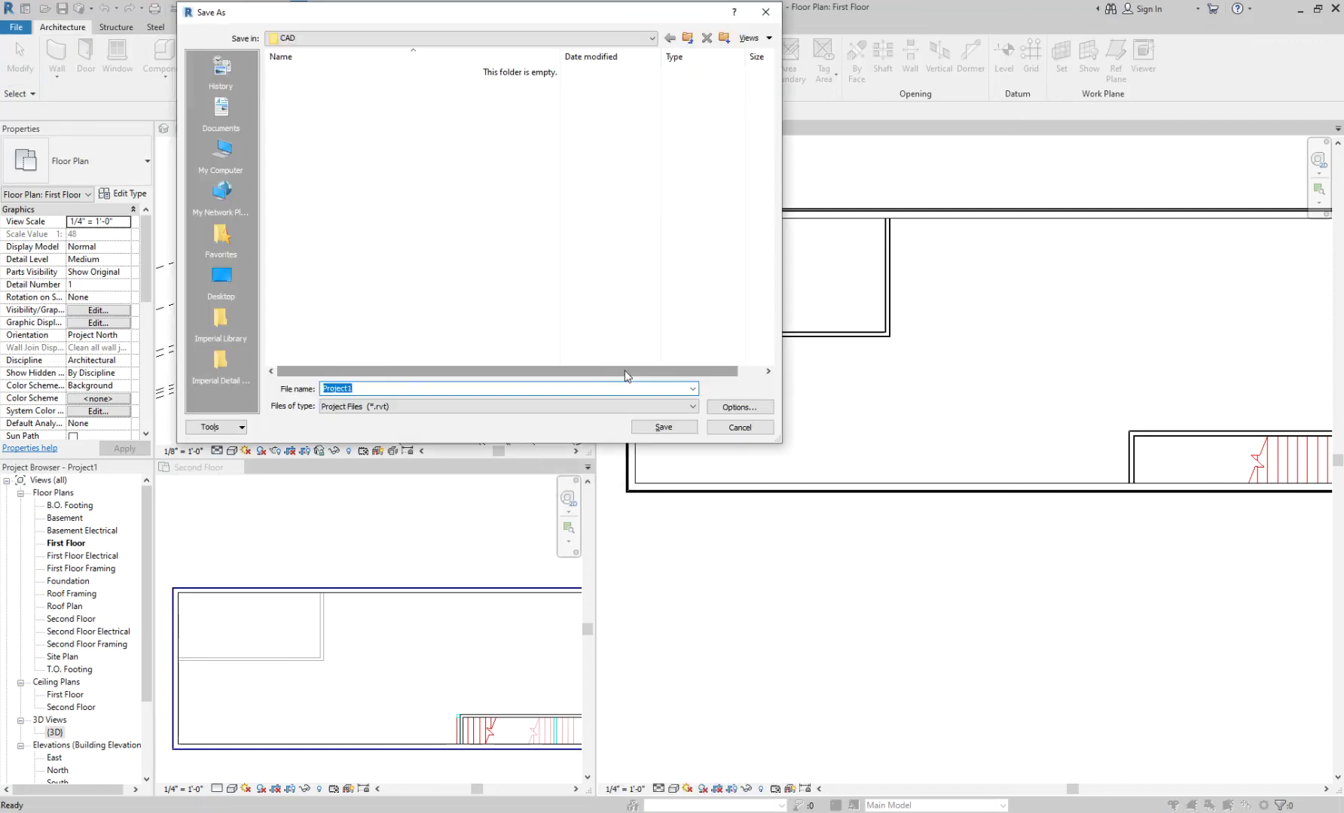
{"action": "left_click", "coordinate": [739, 427]}
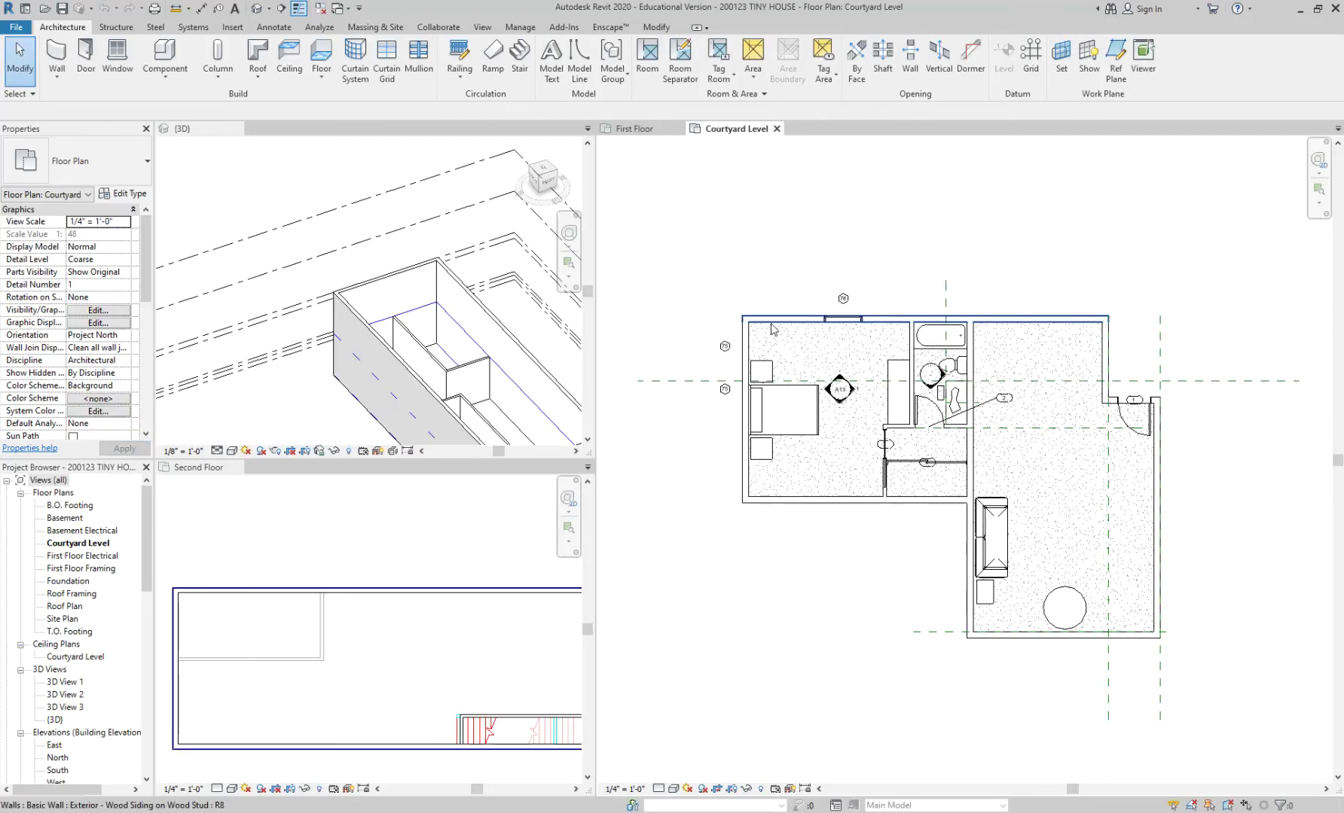
- Inspect the bedroom's A13 interior elevation marker and the extent of its north-facing view on the Courtyard Level plan
{"action": "scroll", "coordinate": [855, 386], "scroll_direction": "up", "scroll_amount": 5}
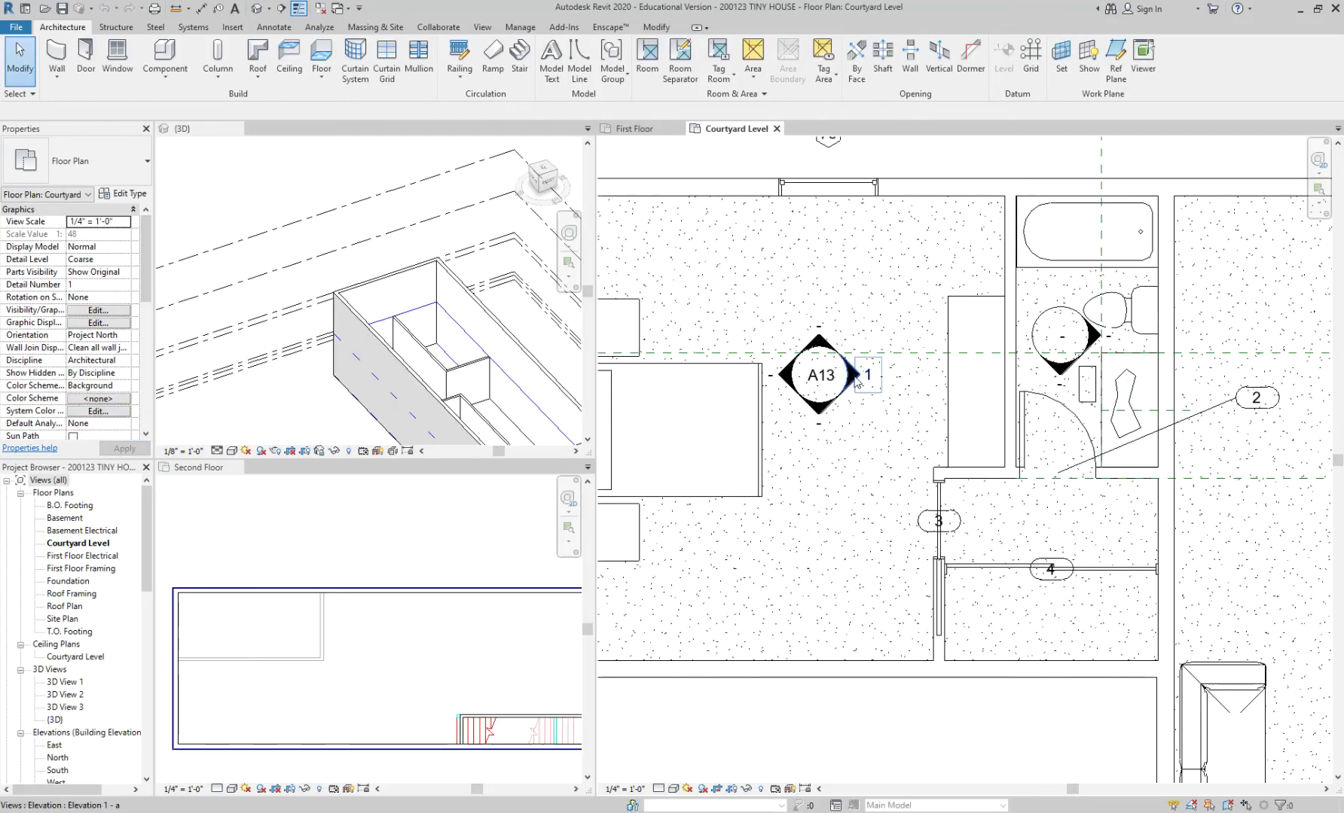
{"action": "scroll", "coordinate": [863, 381], "scroll_direction": "up", "scroll_amount": 2}
{"action": "left_click", "coordinate": [799, 301]}
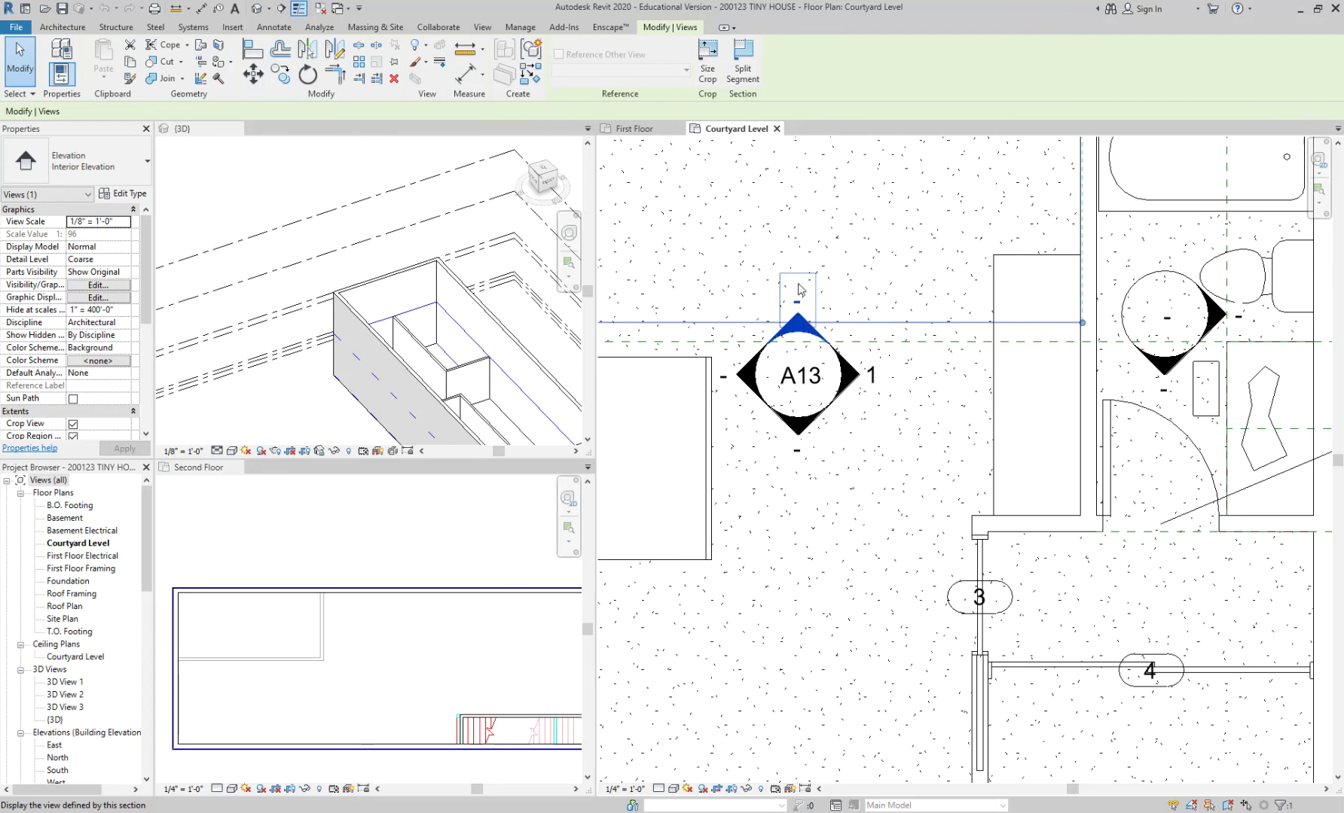
{"action": "scroll", "coordinate": [800, 288], "scroll_direction": "up", "scroll_amount": 2}
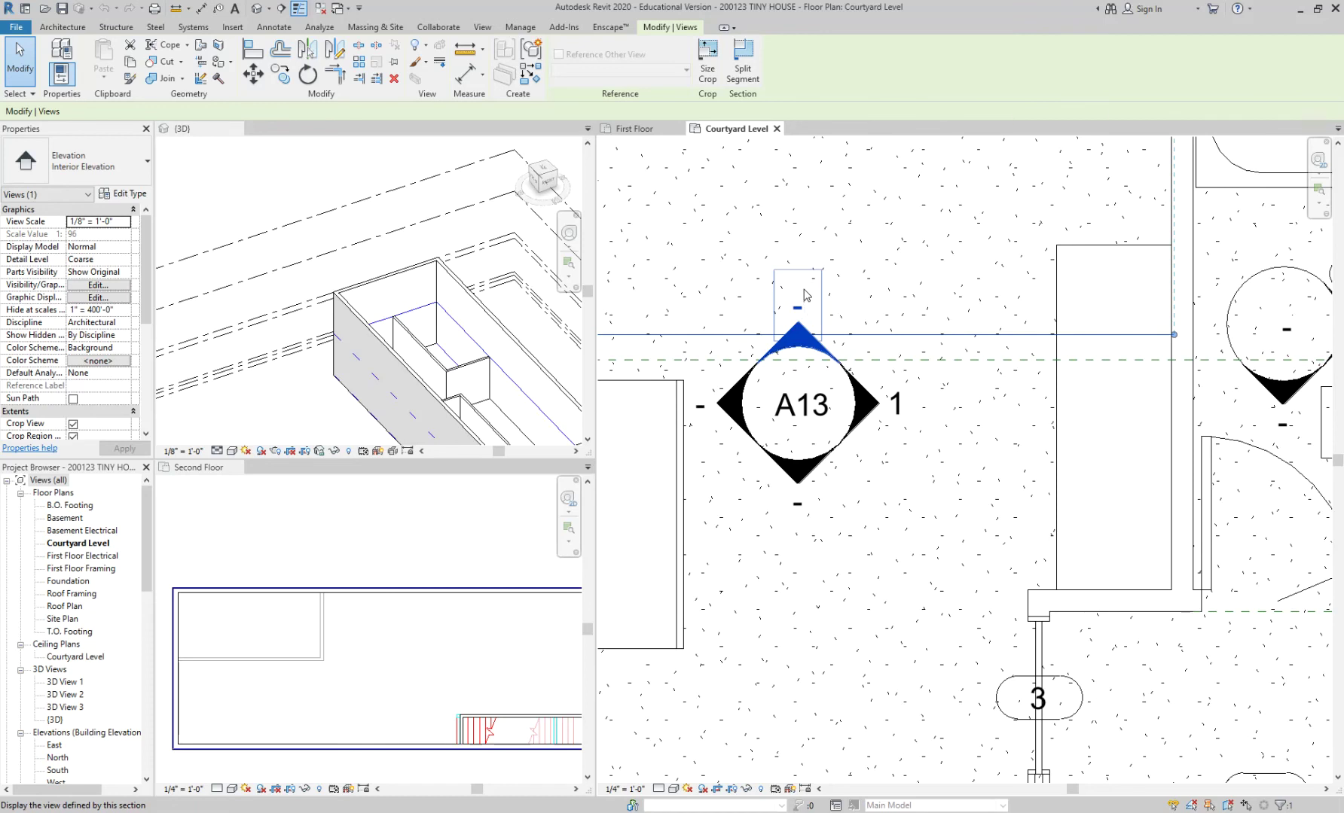
{"action": "scroll", "coordinate": [806, 295], "scroll_direction": "up", "scroll_amount": 1}
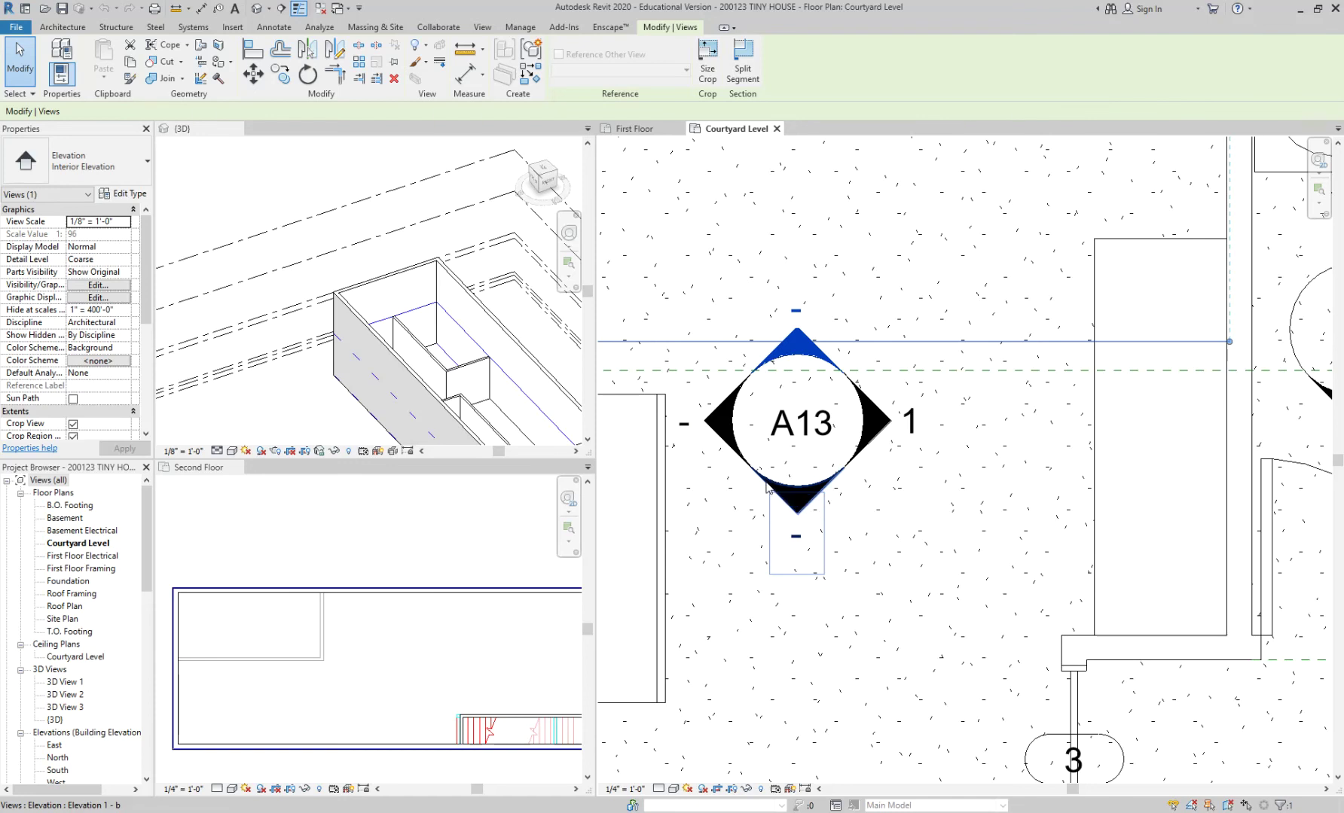
{"action": "scroll", "coordinate": [787, 448], "scroll_direction": "down", "scroll_amount": 5}
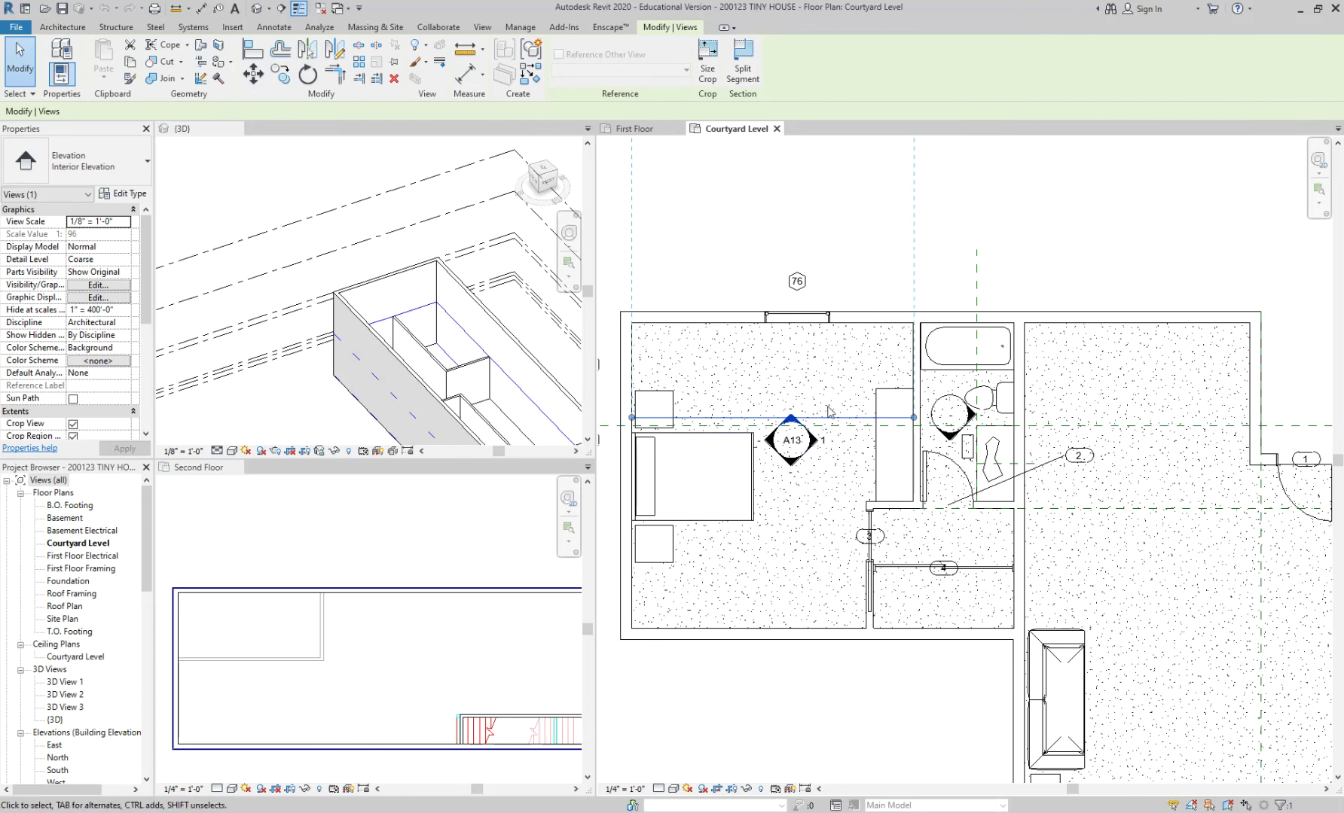
{"action": "scroll", "coordinate": [942, 388], "scroll_direction": "up", "scroll_amount": 2}
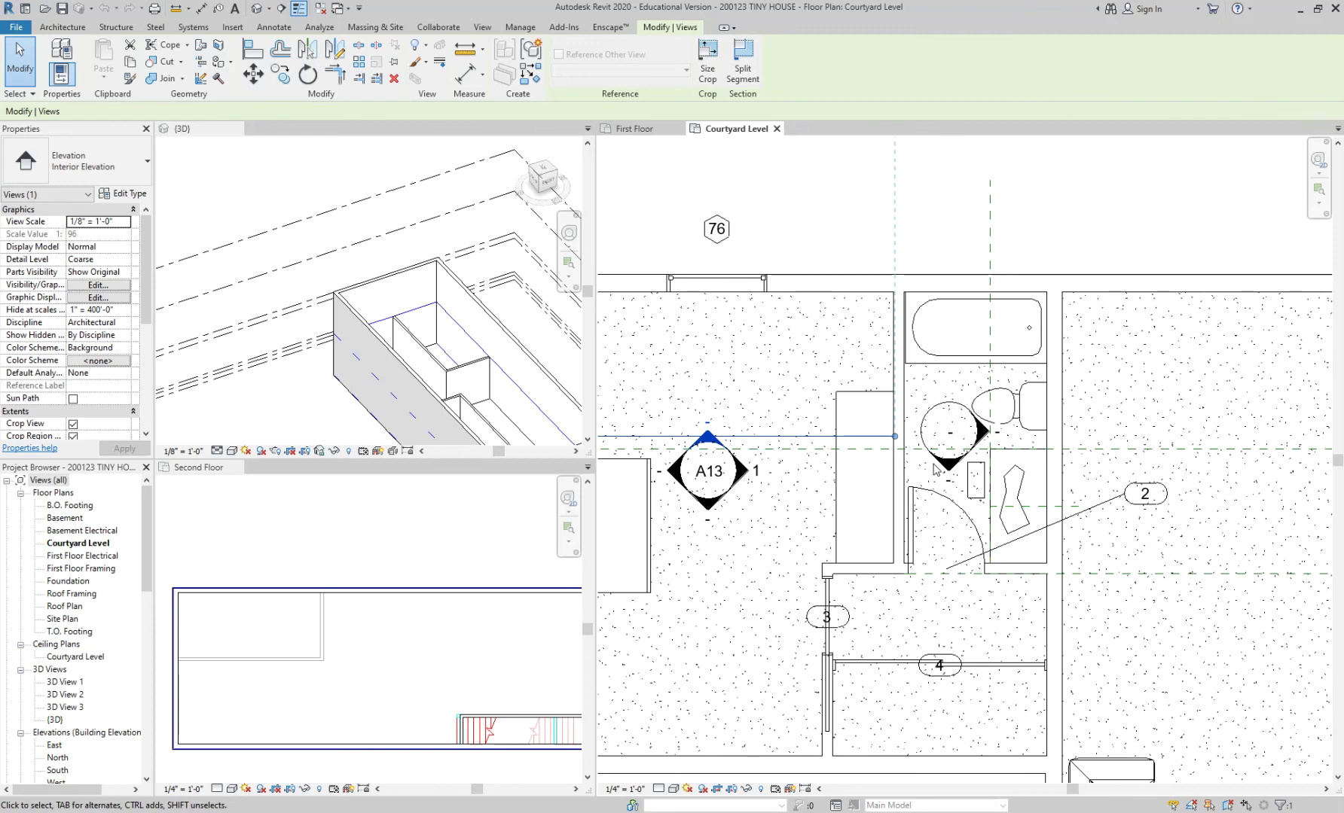
- Deselect the elevation view and look over the bedroom's furniture, window tags and adjoining closet in the Courtyard Level plan
{"action": "left_click", "coordinate": [813, 197]}
{"action": "scroll", "coordinate": [850, 249], "scroll_direction": "down", "scroll_amount": 2}
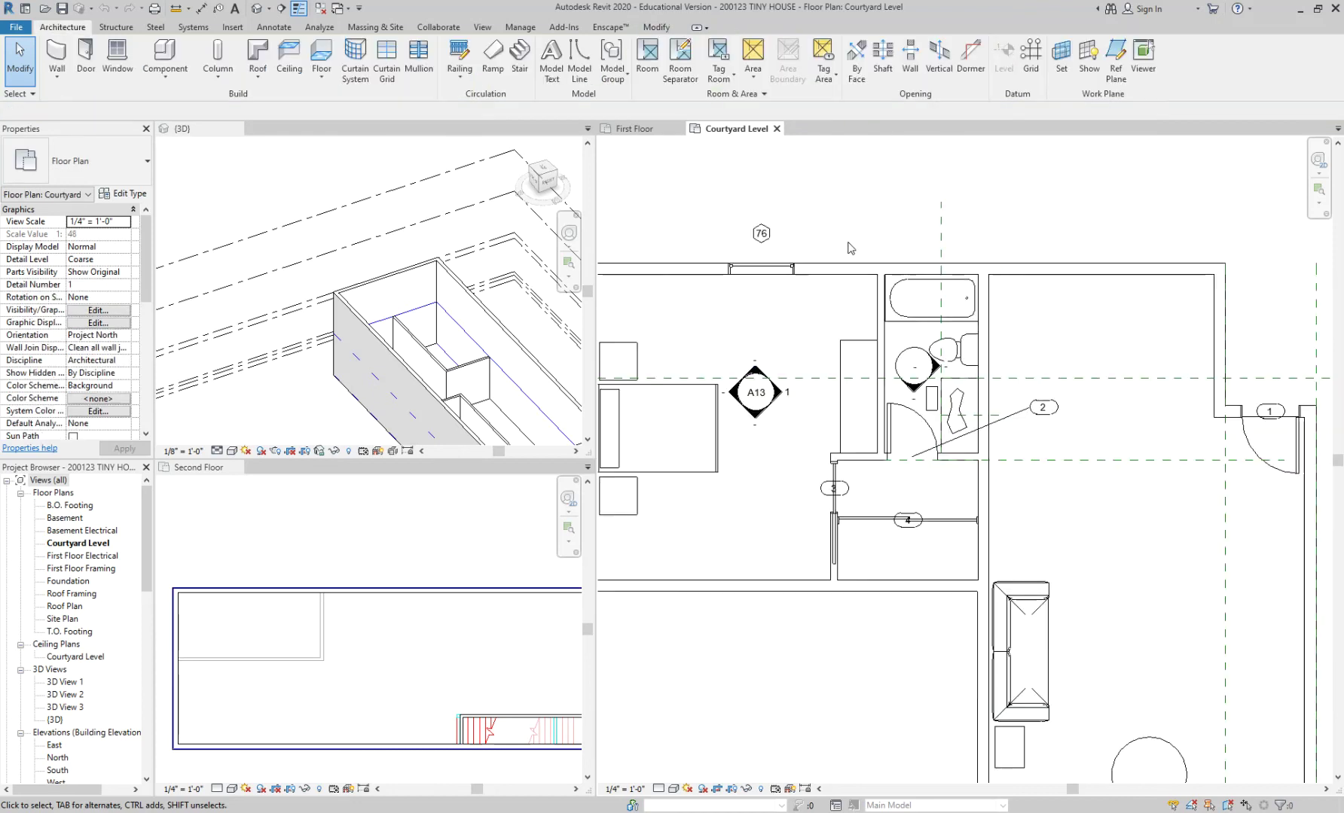
{"action": "middle_click_drag", "start_coordinate": [822, 244], "coordinate": [969, 240]}
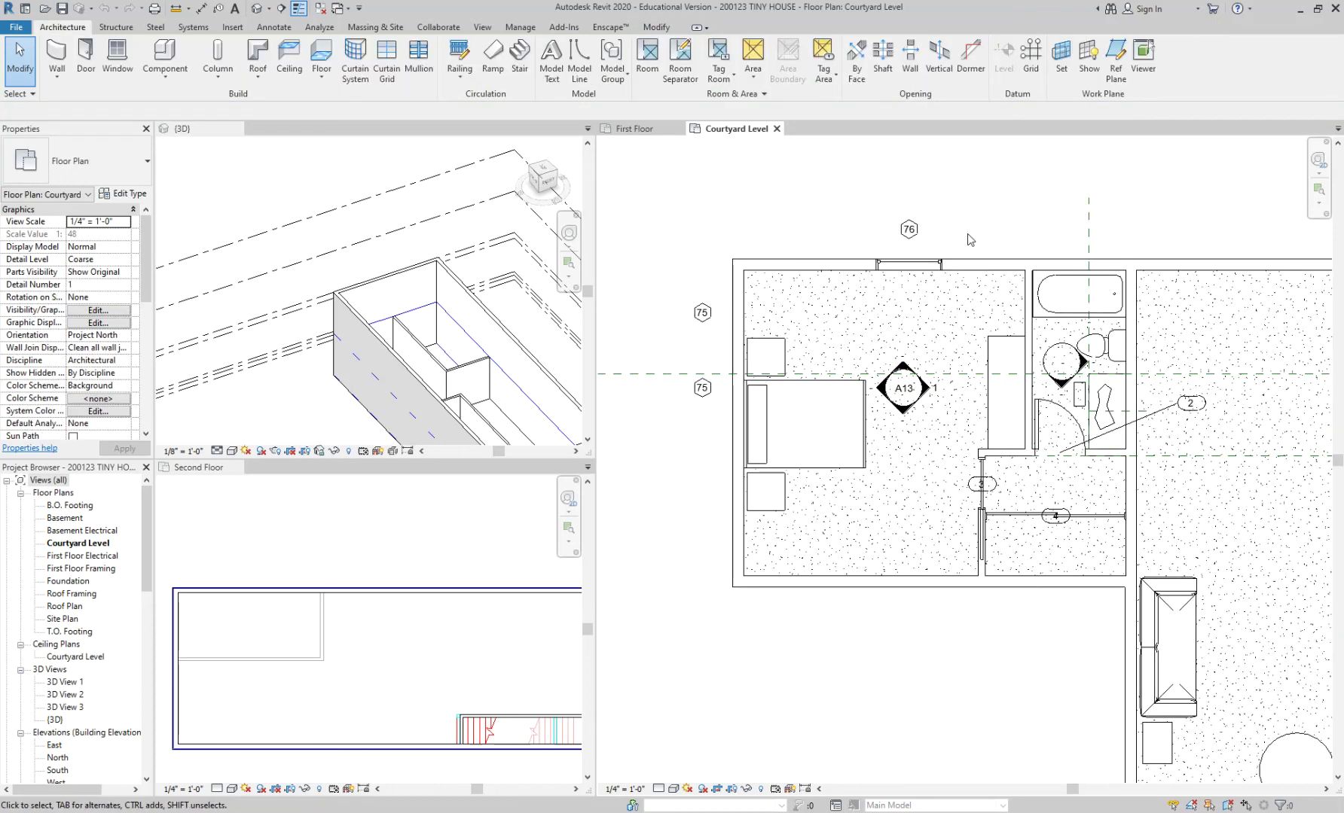
{"action": "scroll", "coordinate": [969, 239], "scroll_direction": "up", "scroll_amount": 3}
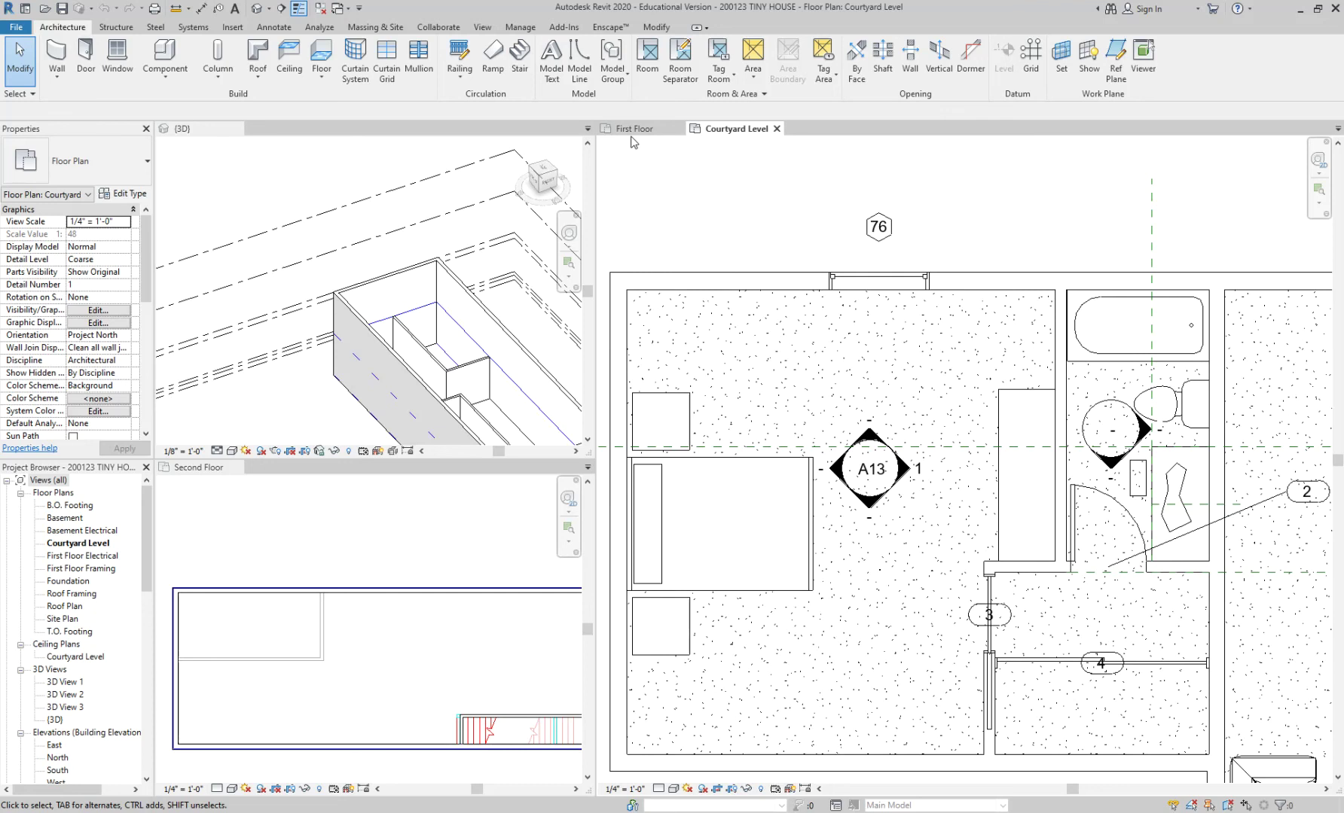
{"action": "scroll", "coordinate": [787, 407], "scroll_direction": "down", "scroll_amount": 3}
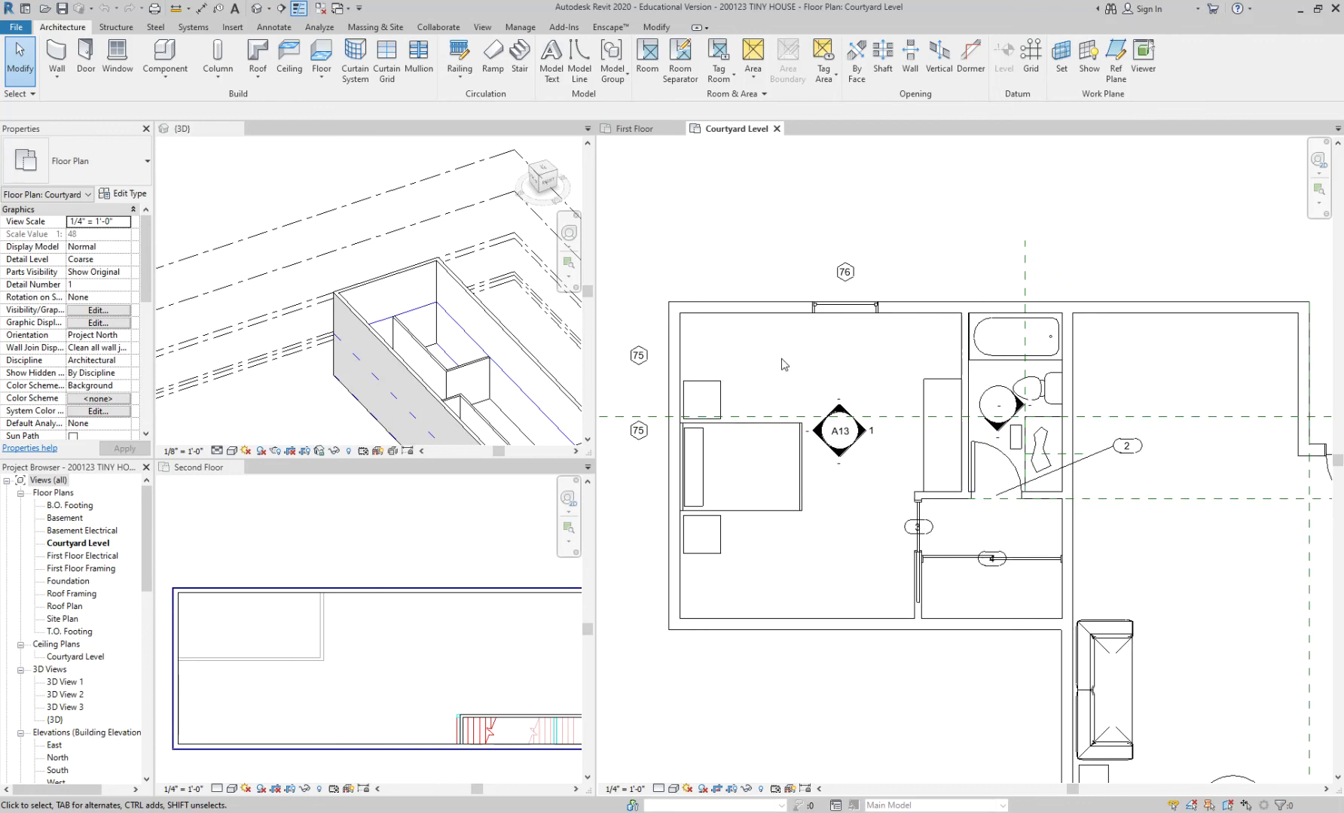
{"action": "scroll", "coordinate": [1117, 426], "scroll_direction": "up", "scroll_amount": 2}
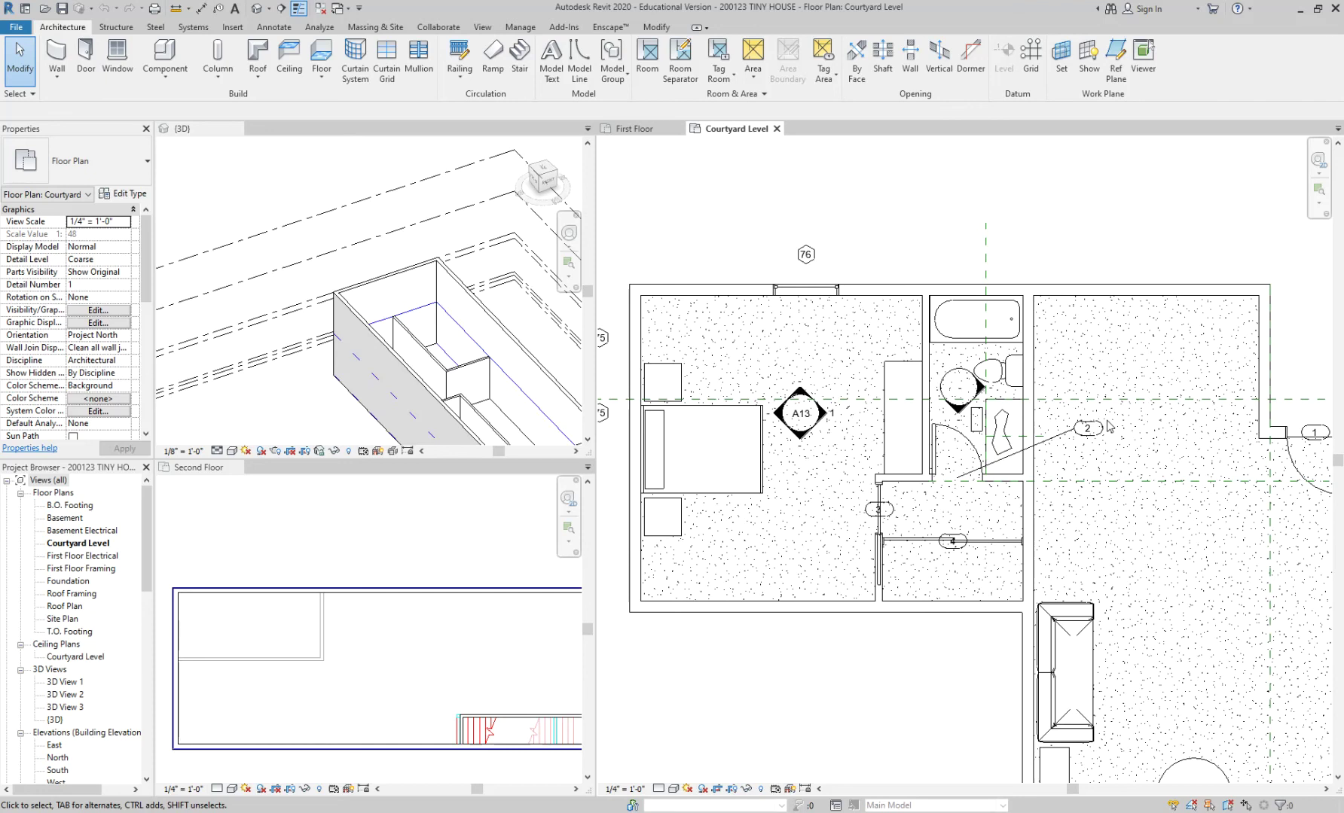
- Inspect the white filled region masking the floor pattern in the rectangular area beside the bathroom door
{"action": "scroll", "coordinate": [1077, 415], "scroll_direction": "up", "scroll_amount": 2}
{"action": "left_click", "coordinate": [955, 392]}
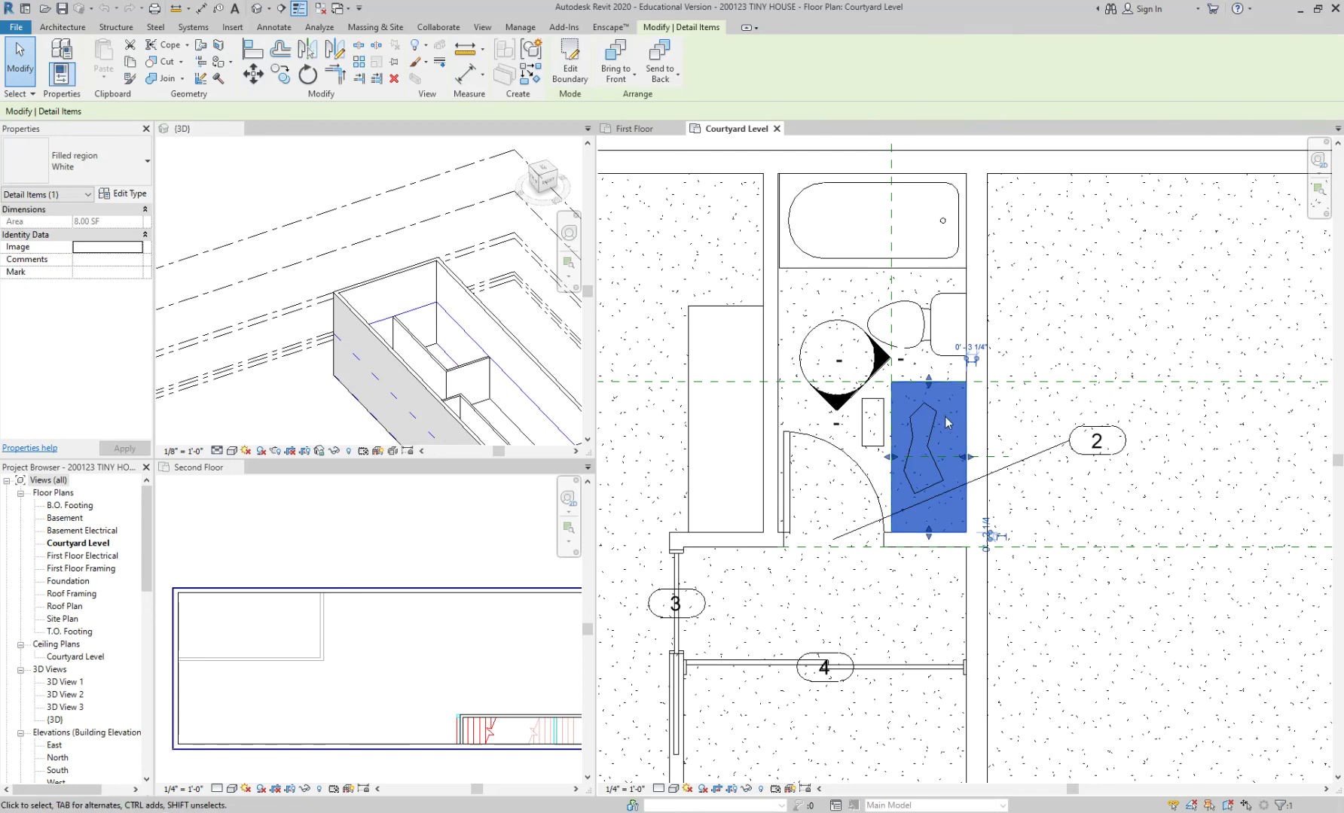
{"action": "scroll", "coordinate": [946, 422], "scroll_direction": "up", "scroll_amount": 2}
{"action": "left_click", "coordinate": [1045, 395]}
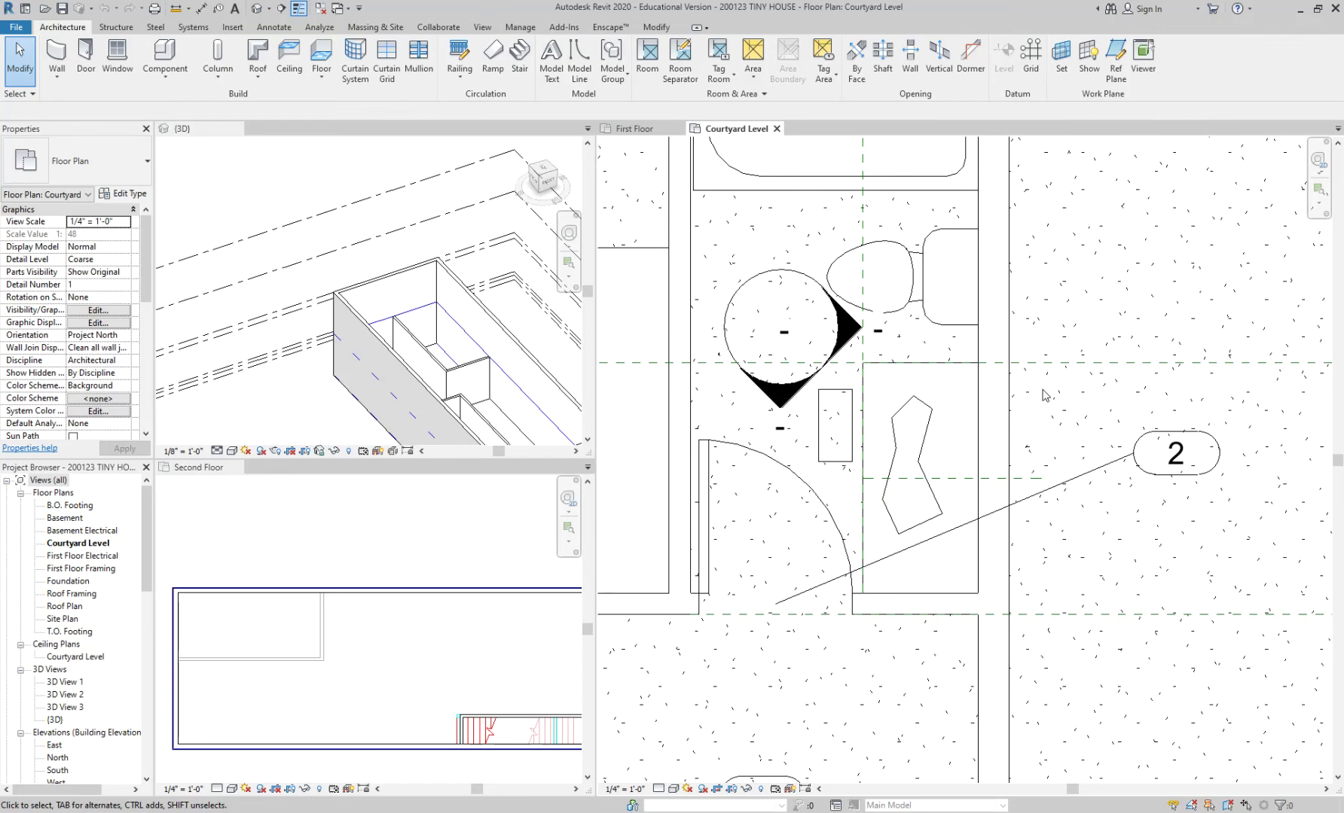
{"action": "left_click", "coordinate": [887, 410]}
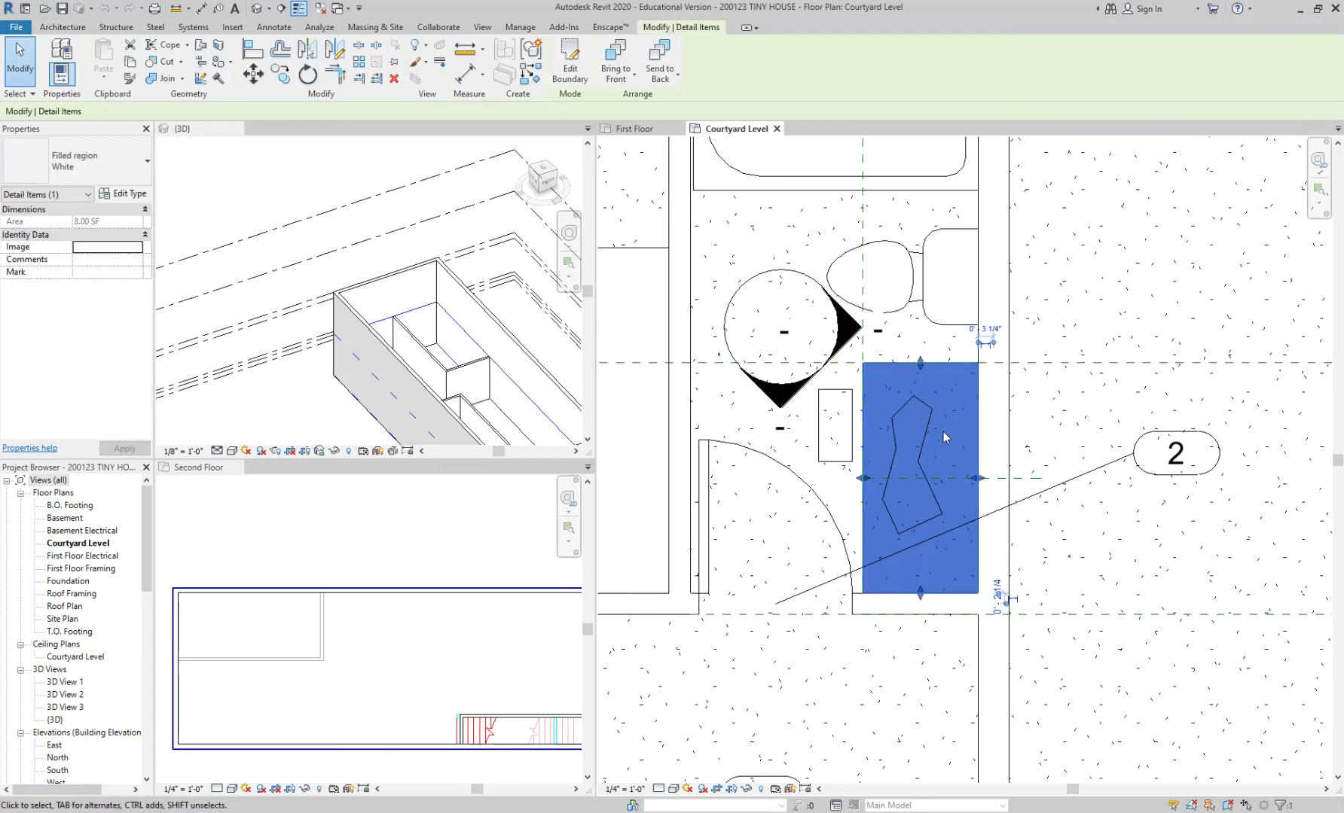
- Delete the closed chain of irregular thin detail lines inside the white filled region beside the bathroom door
{"action": "scroll", "coordinate": [953, 447], "scroll_direction": "up", "scroll_amount": 2}
{"action": "key", "text": "Escape"}
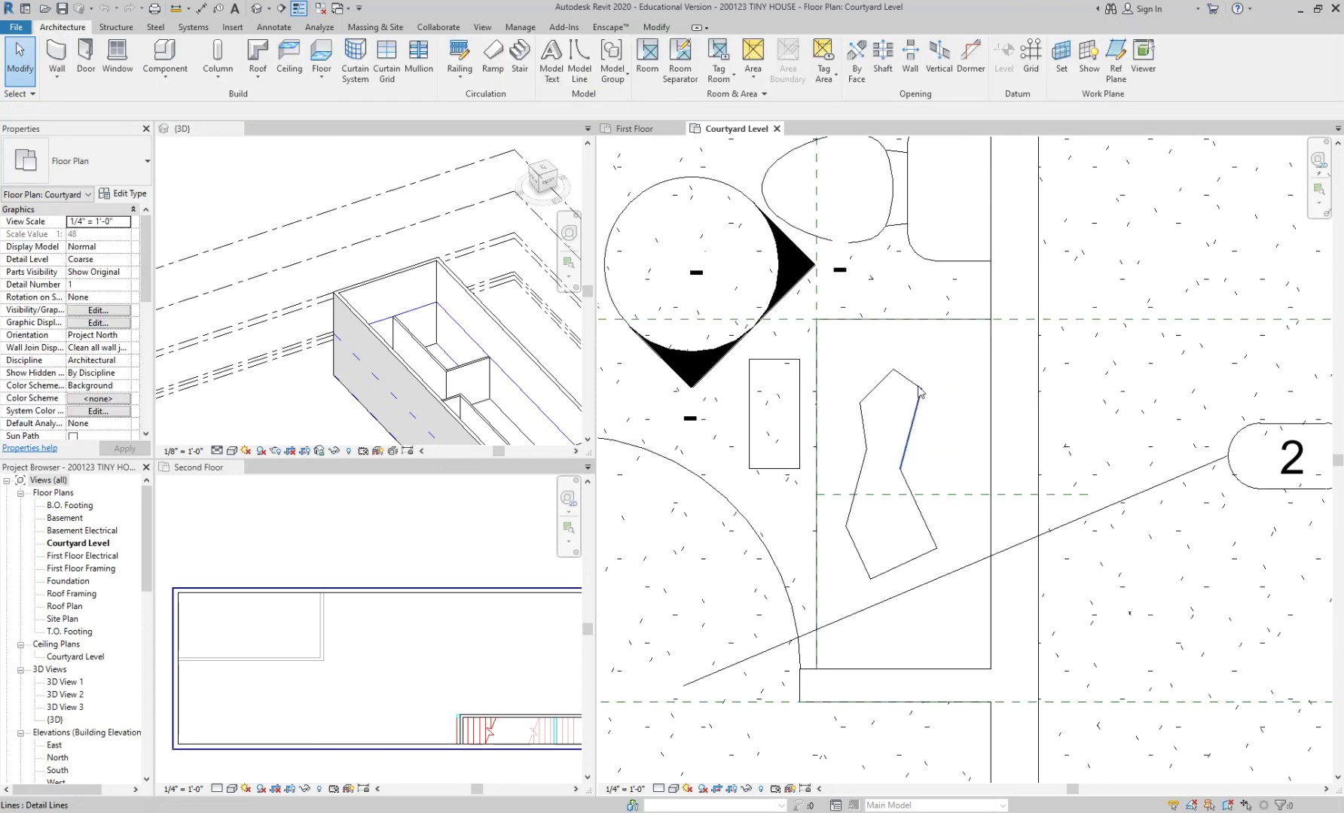
{"action": "left_click", "coordinate": [913, 388]}
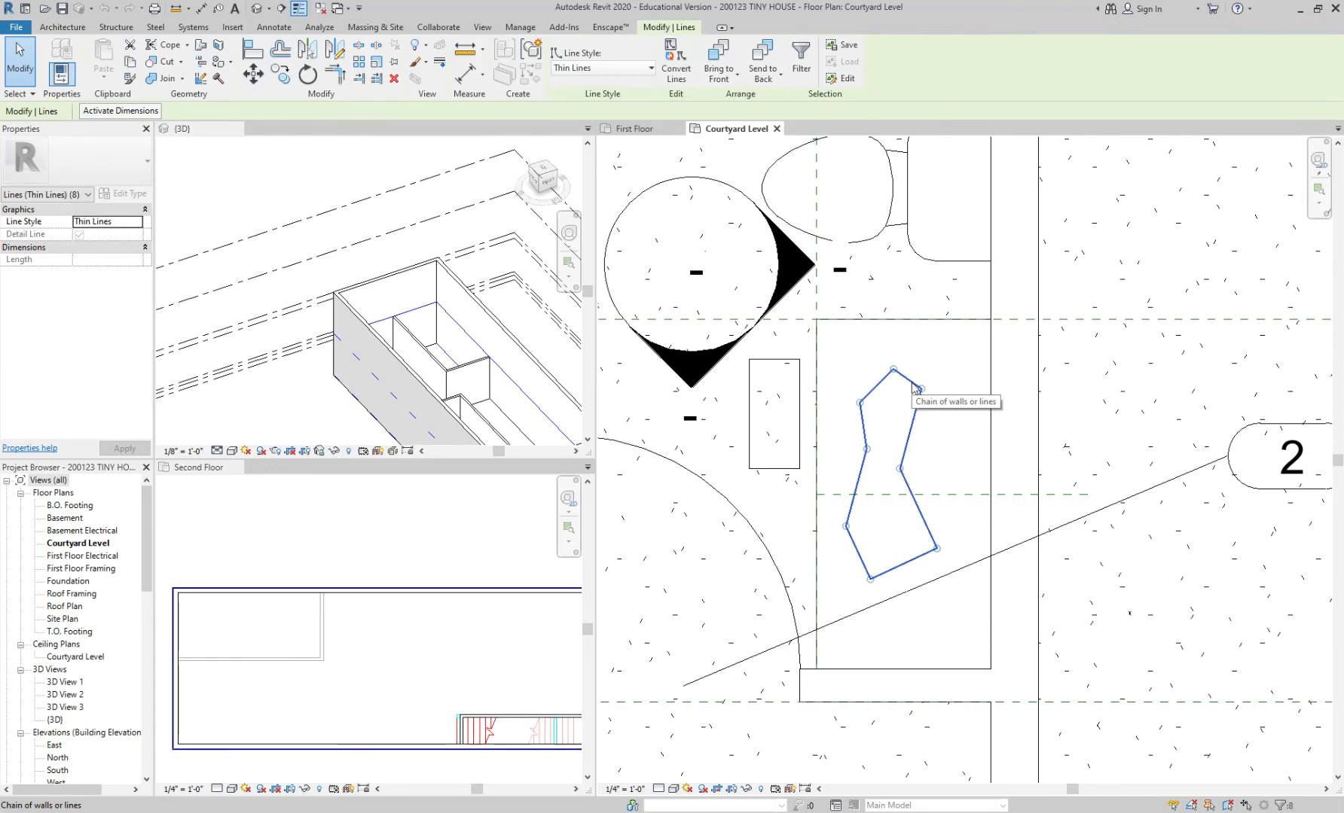
{"action": "key", "text": "Delete"}
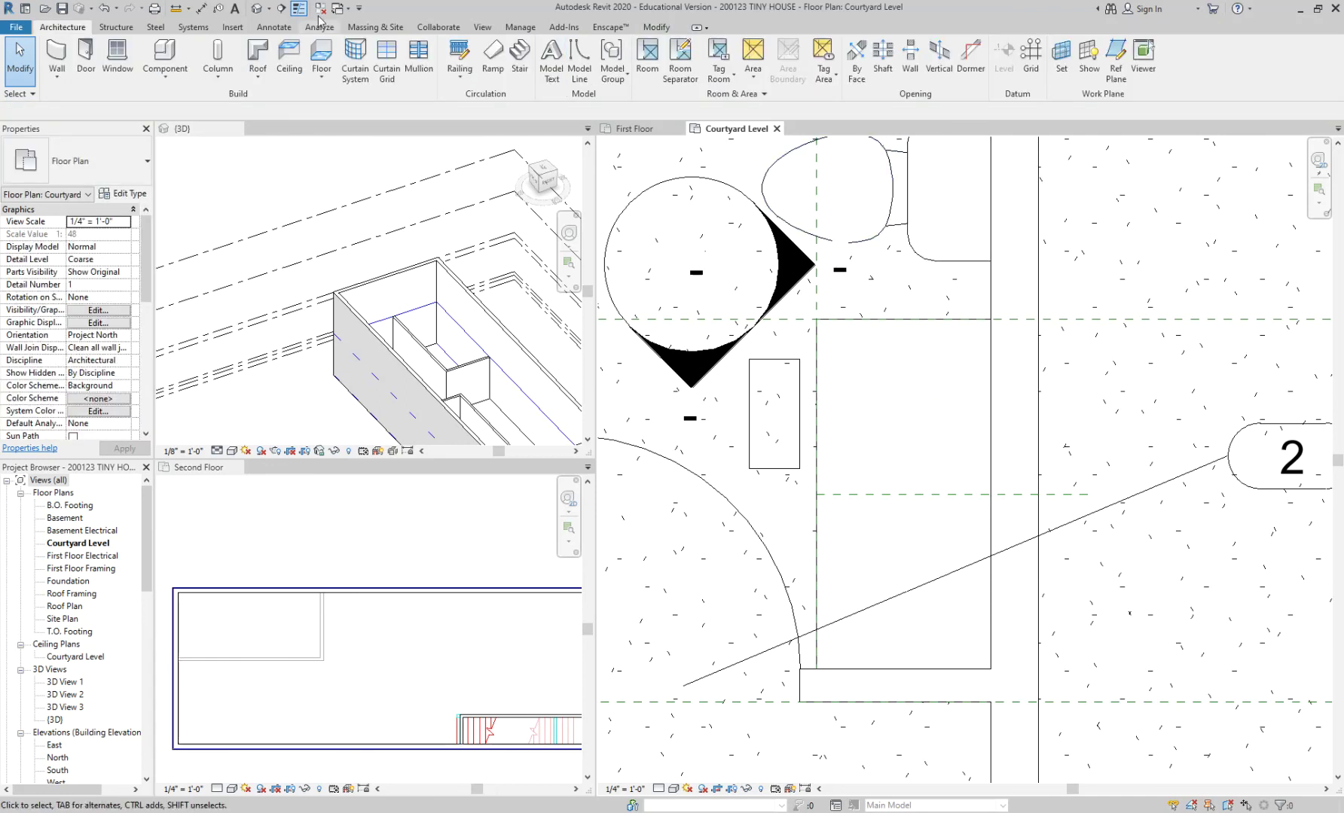
- Draw a vertical 4' 0" detail line in the <Overhead> line style through the middle of the white filled region
{"action": "left_click", "coordinate": [265, 32]}
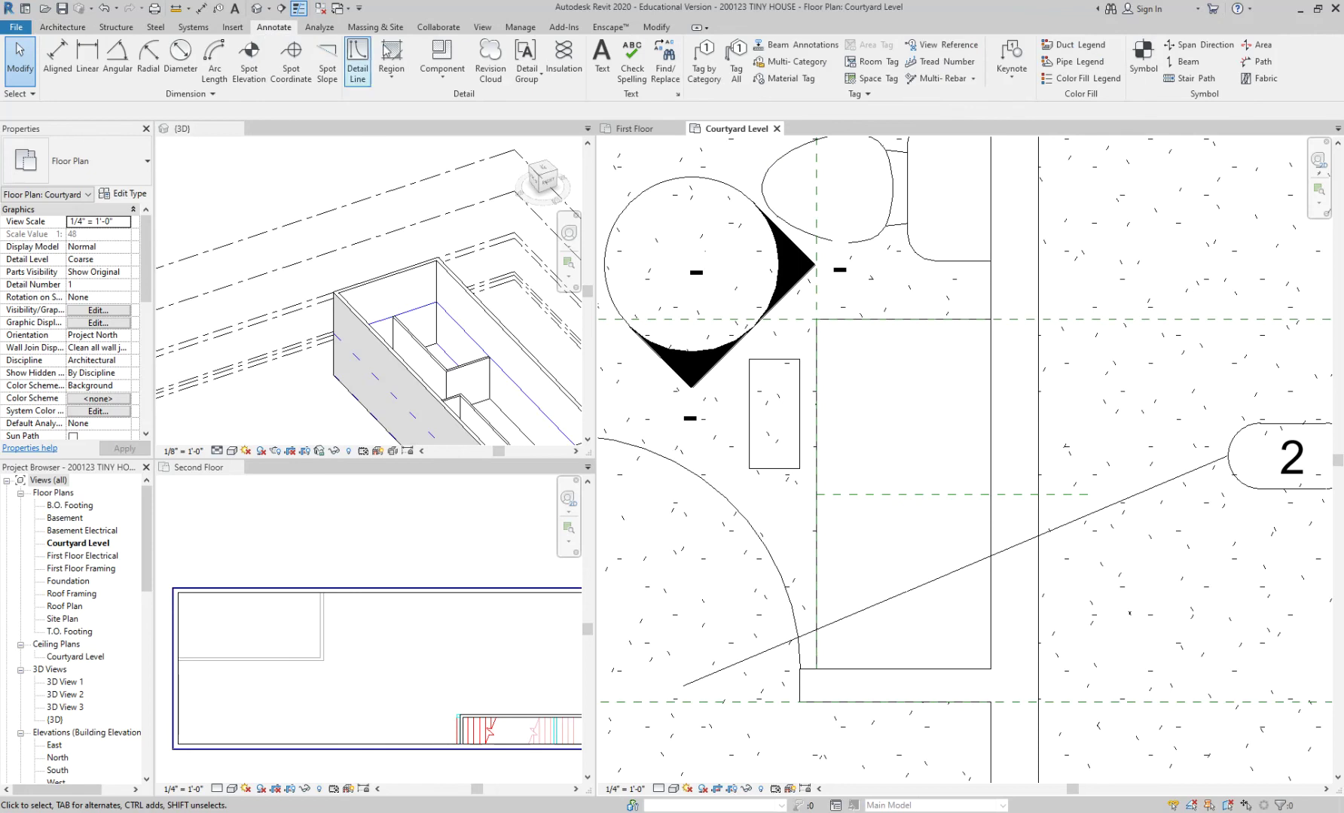
{"action": "left_click", "coordinate": [358, 60]}
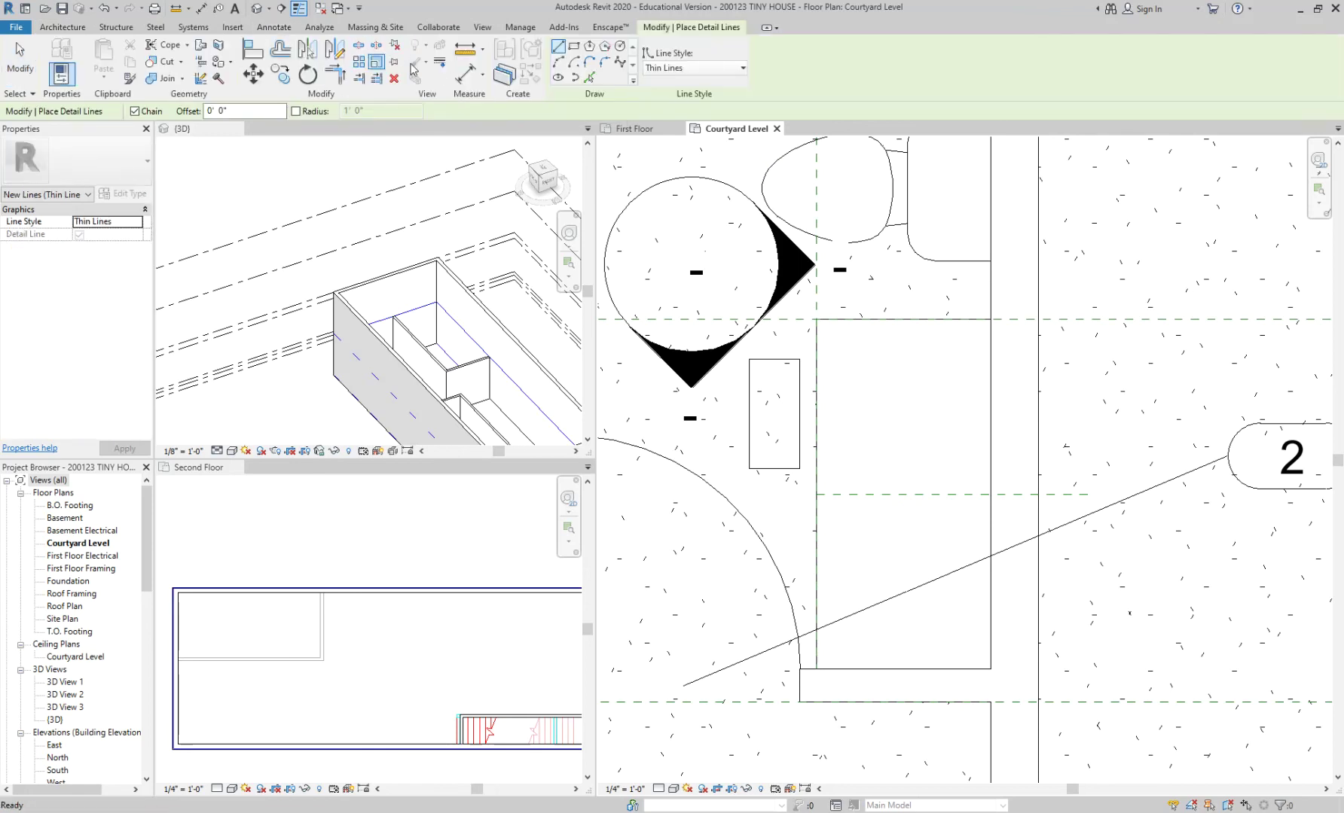
{"action": "left_click", "coordinate": [727, 69]}
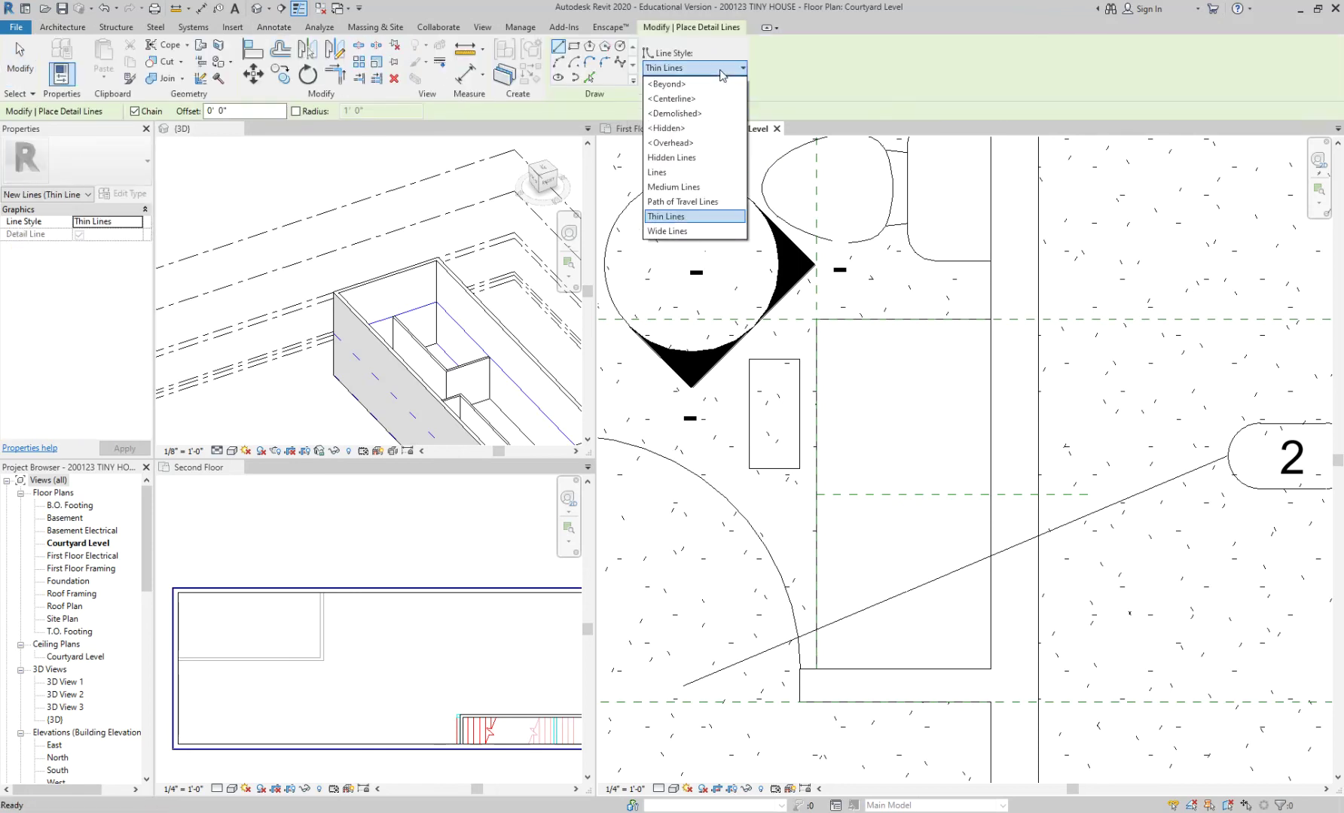
{"action": "left_click", "coordinate": [678, 143]}
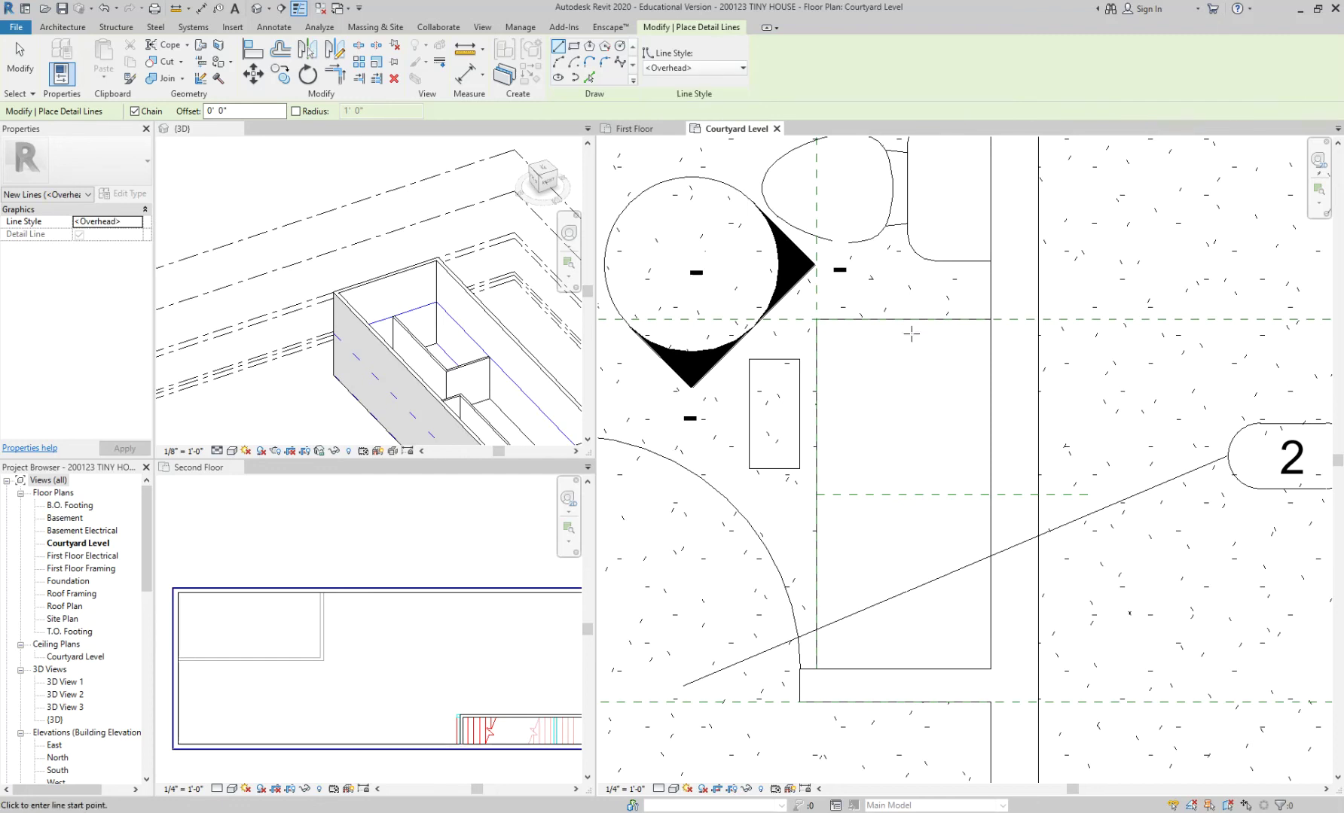
{"action": "left_click", "coordinate": [903, 320]}
{"action": "left_click", "coordinate": [903, 669]}
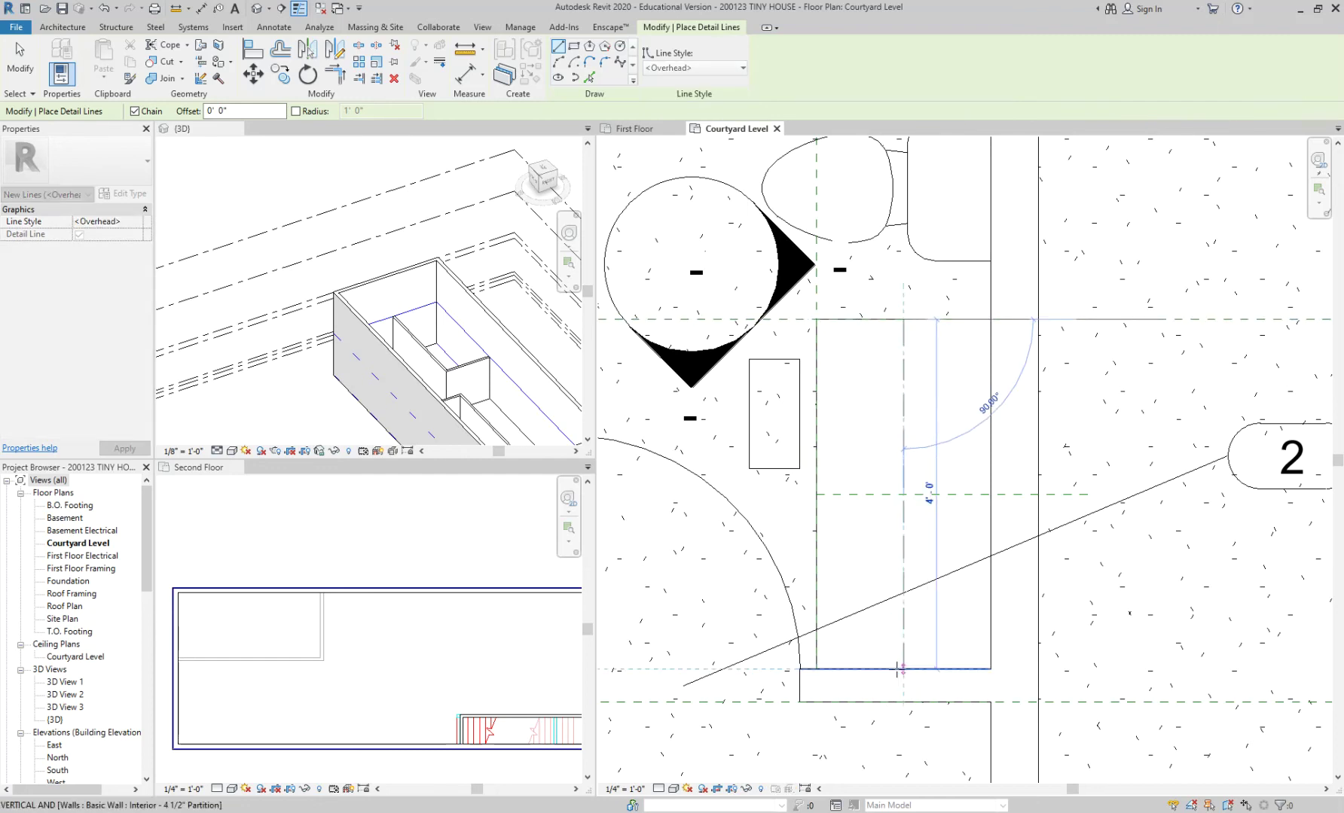
{"action": "key", "text": "Escape"}
{"action": "key", "text": "Escape"}
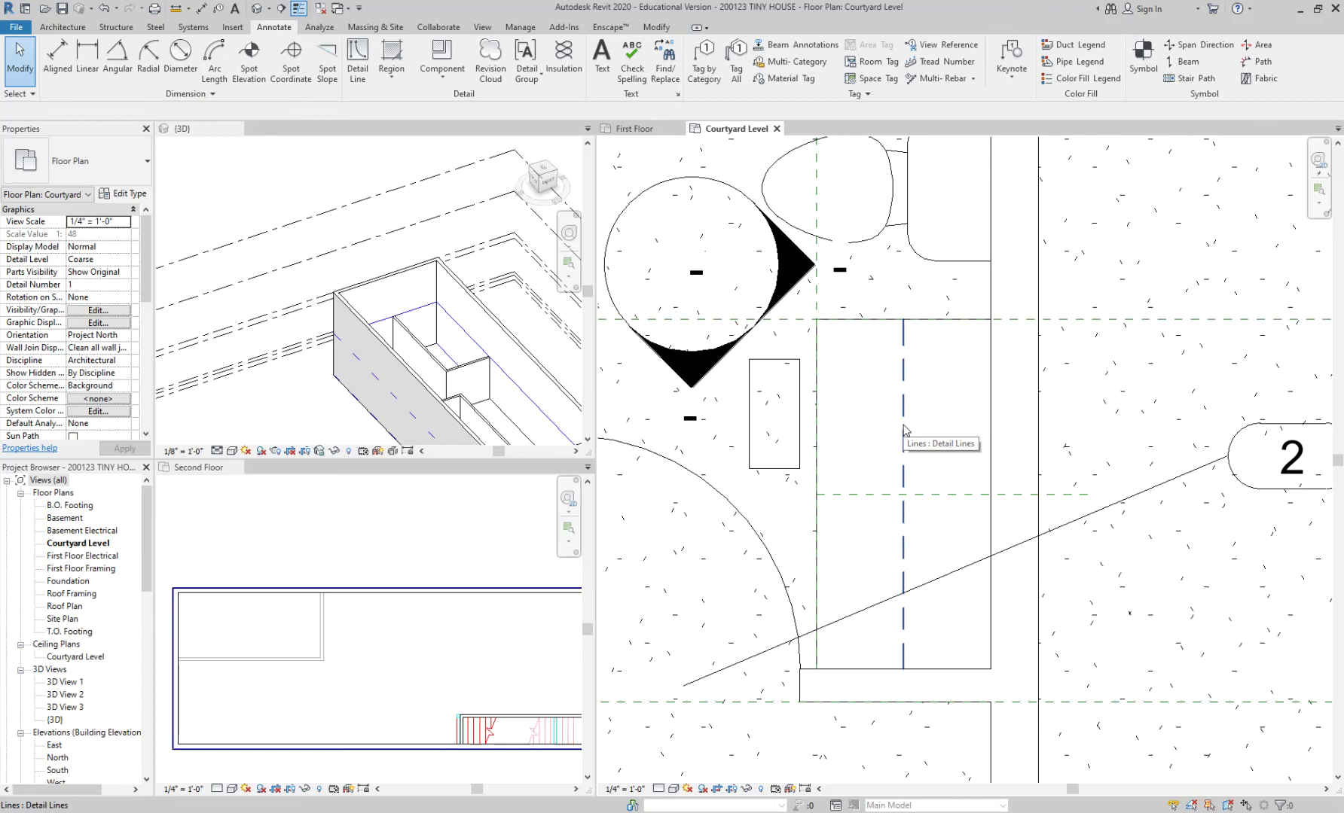
- Check the new overhead line's style and length, and view it in the context of the bathroom plan
{"action": "scroll", "coordinate": [957, 435], "scroll_direction": "down", "scroll_amount": 2}
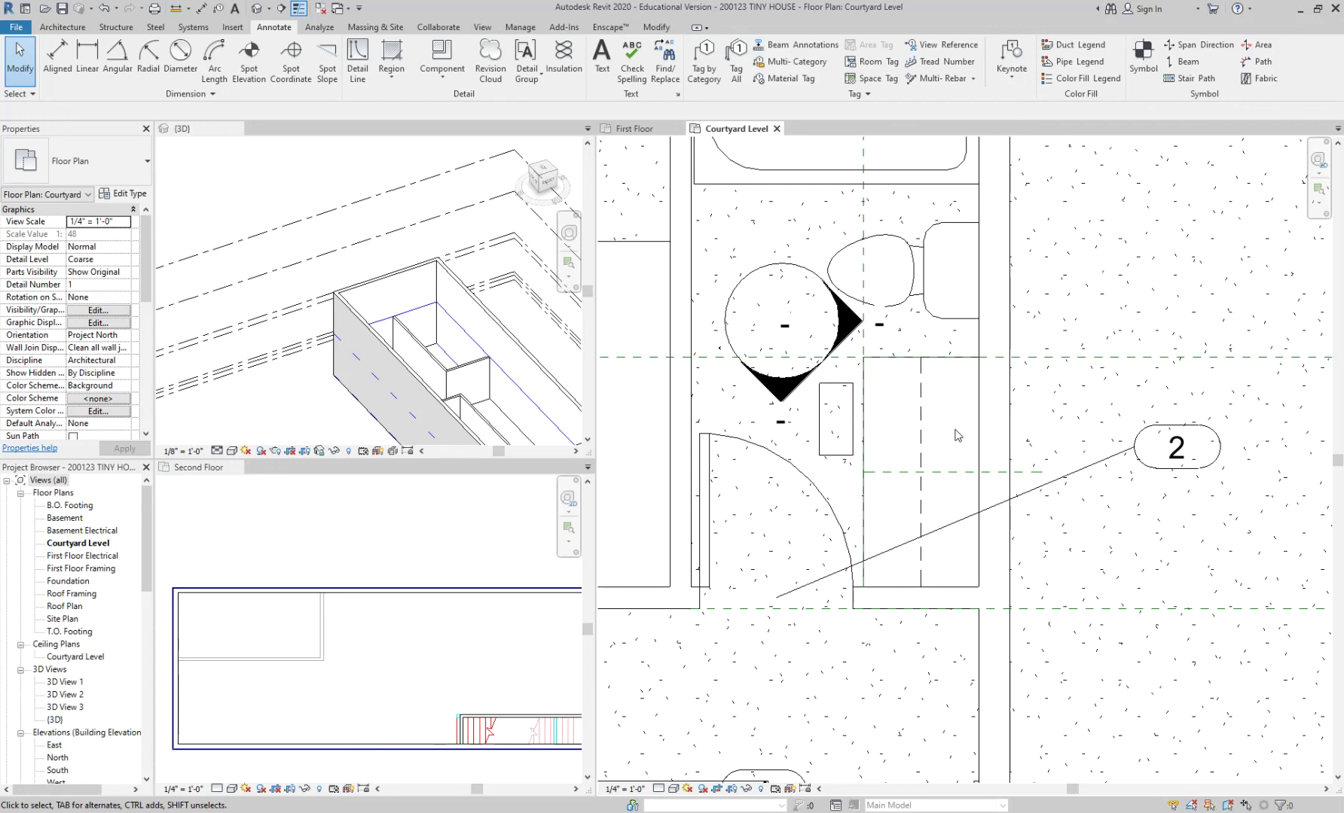
{"action": "left_click", "coordinate": [922, 416]}
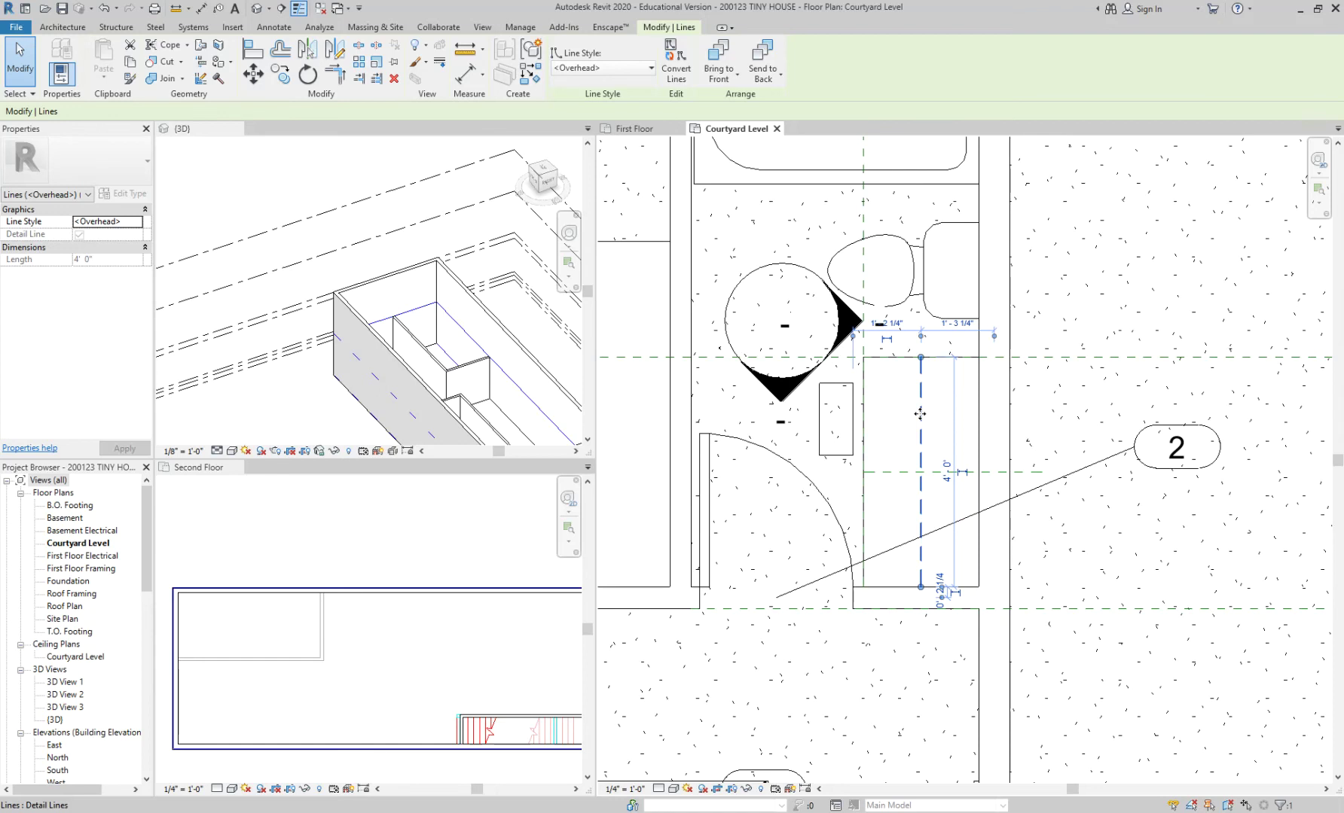
{"action": "left_click", "coordinate": [914, 198]}
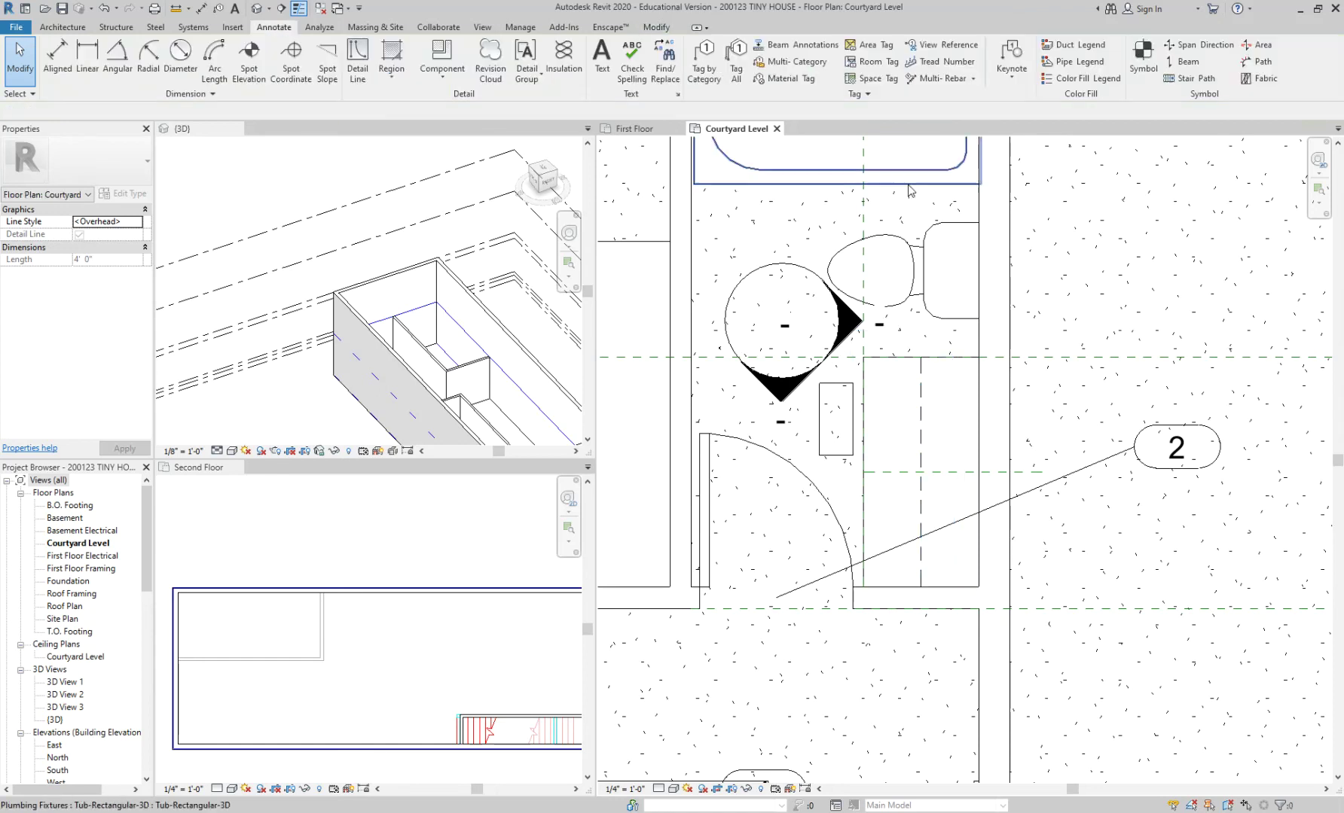
{"action": "scroll", "coordinate": [914, 198], "scroll_direction": "down", "scroll_amount": 2}
{"action": "middle_click_drag", "start_coordinate": [980, 258], "coordinate": [943, 354]}
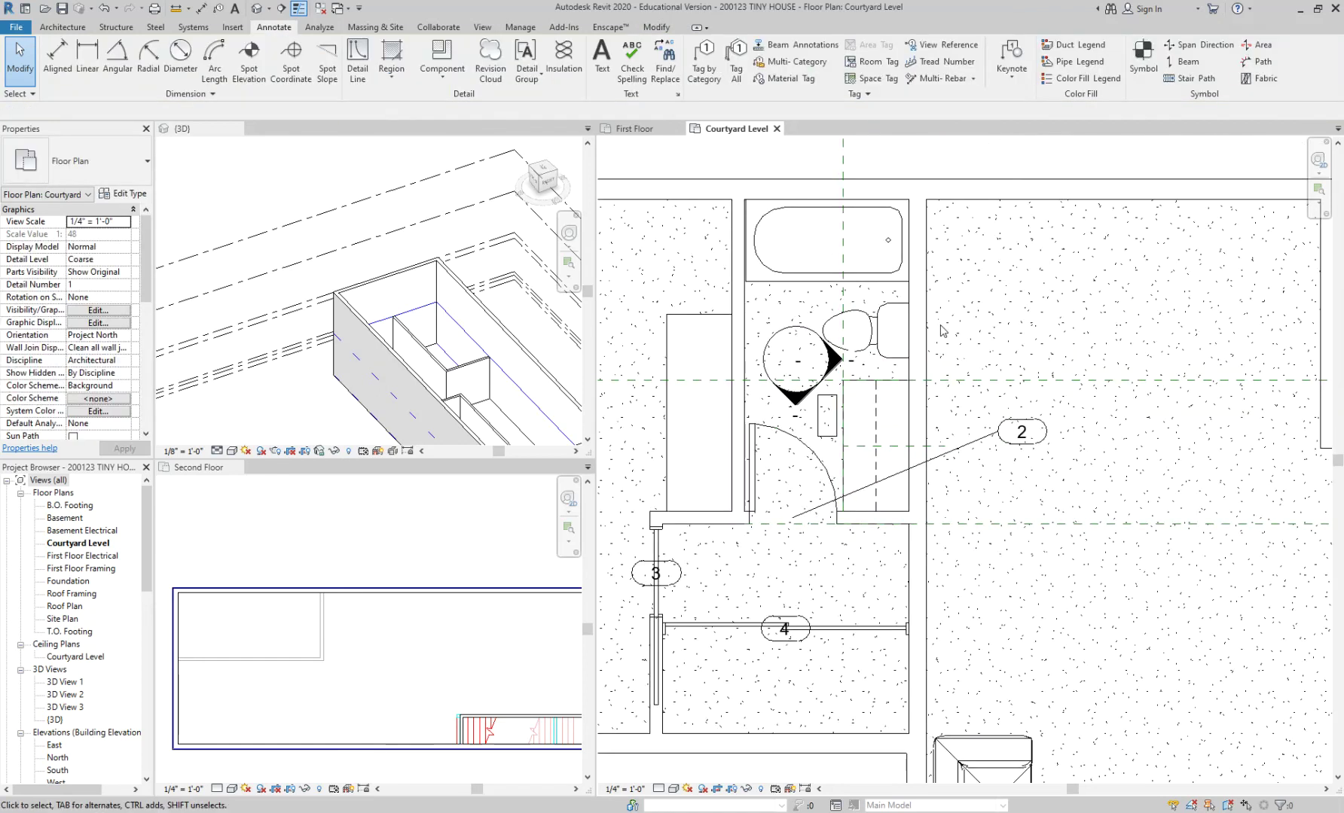